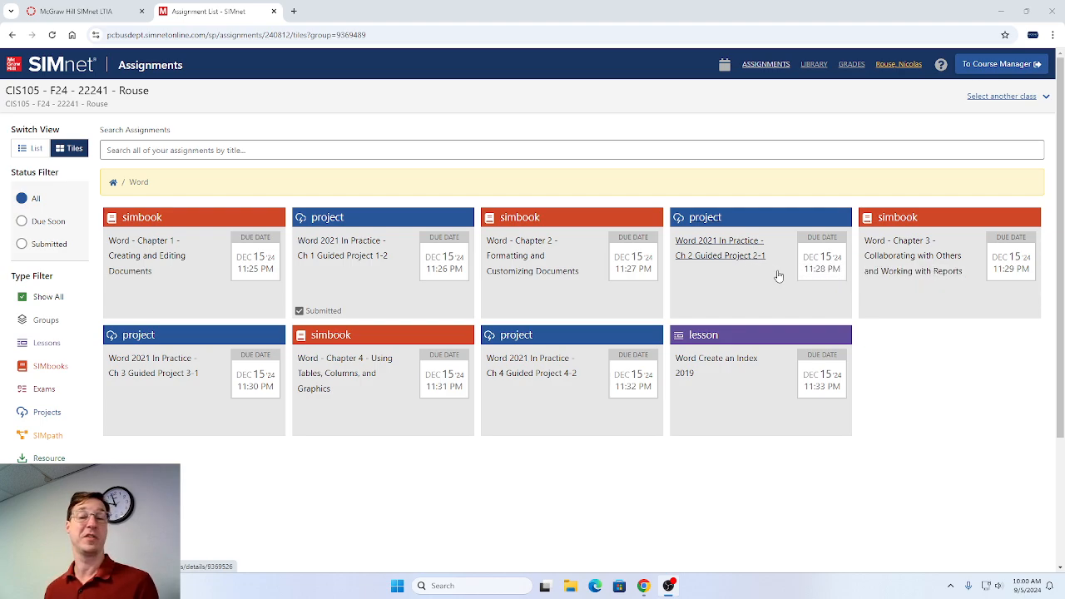
# Open the Word 2021 In Practice - Ch 2 Guided Project 2-1 assignment and enlarge its instruction text by four increments.
pyautogui.click(719, 258)
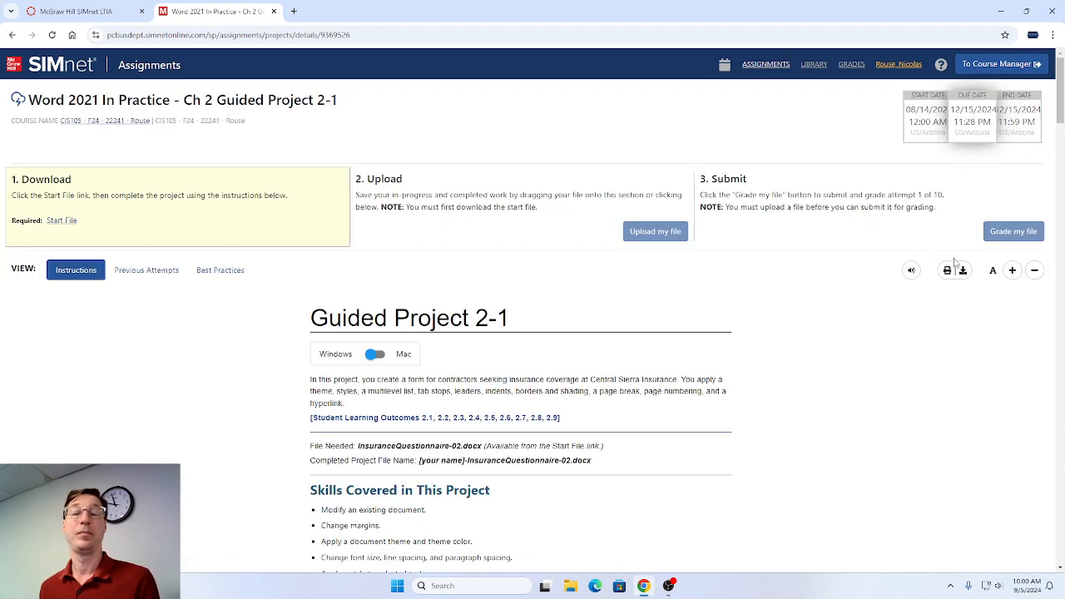
pyautogui.click(1013, 271)
pyautogui.click(1013, 270)
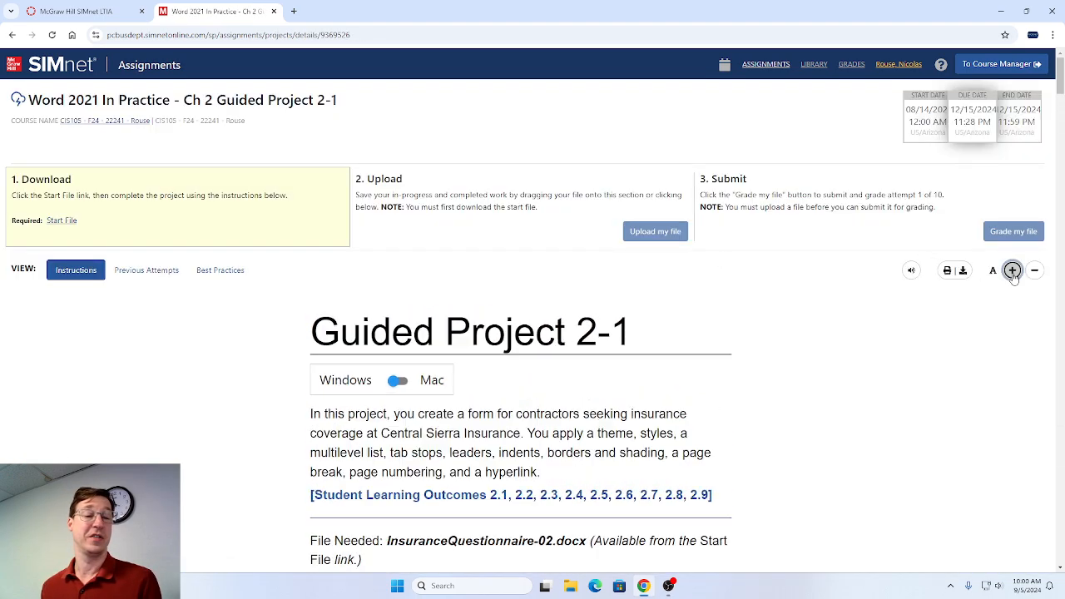
pyautogui.click(1012, 270)
pyautogui.click(1012, 270)
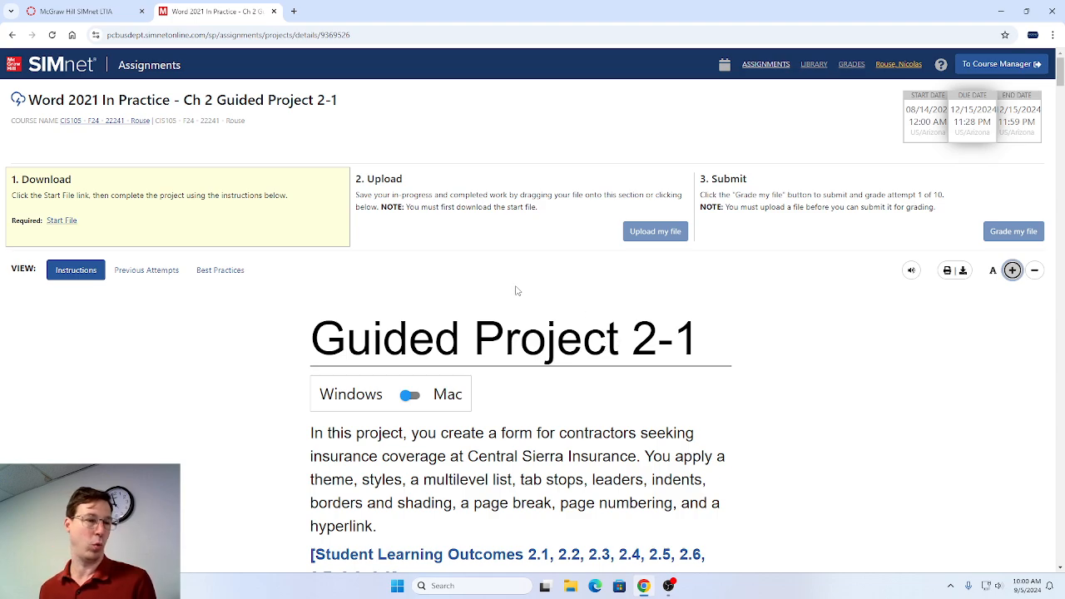
# Download the InsuranceQuestionnaire-02 start file and open it in Word with editing enabled.
pyautogui.click(62, 221)
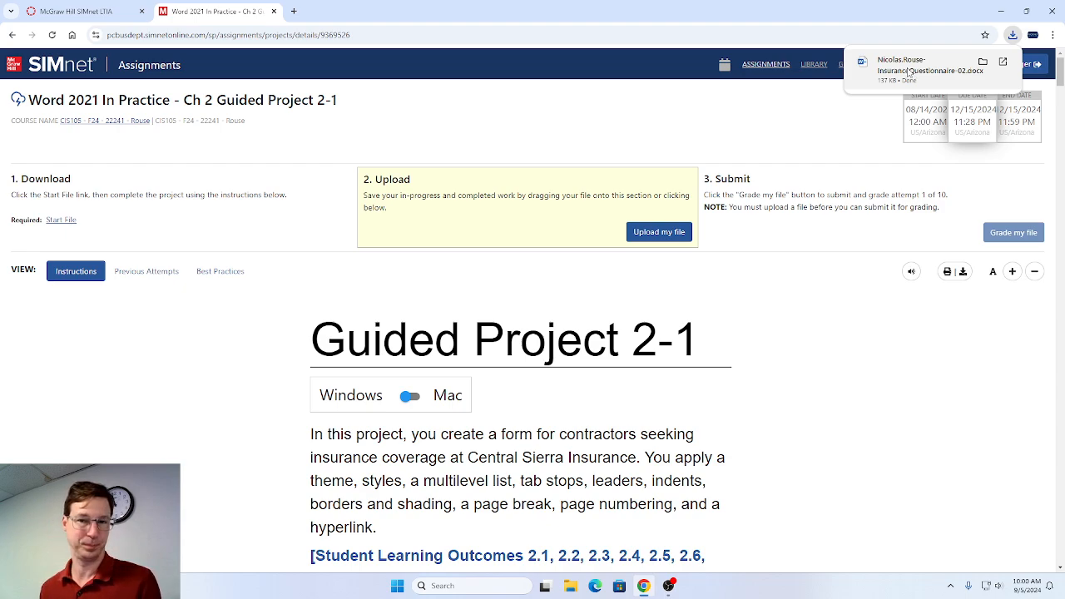
pyautogui.click(911, 71)
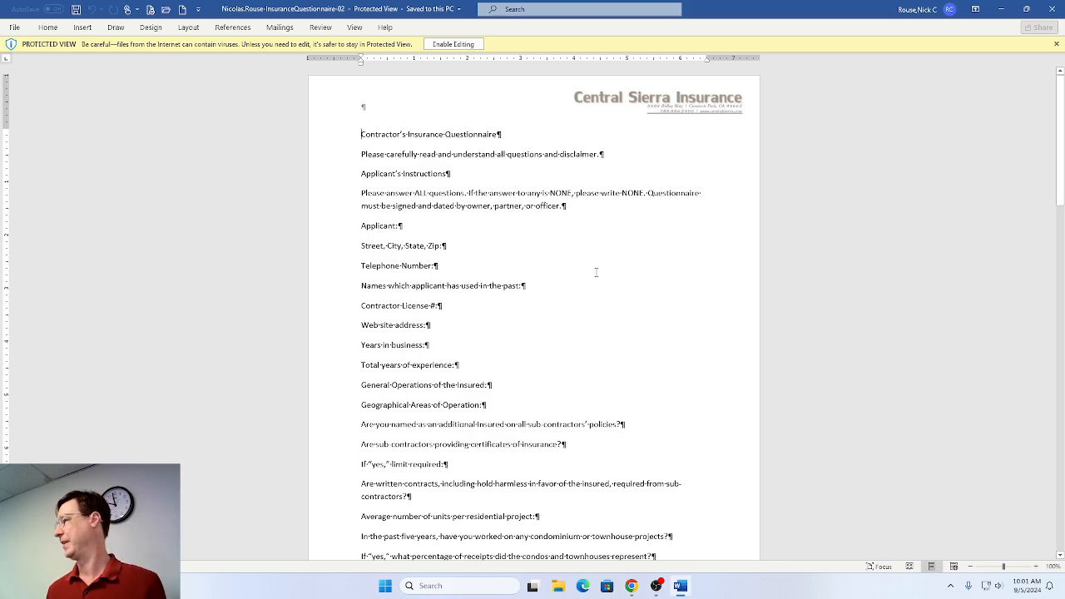
pyautogui.click(448, 48)
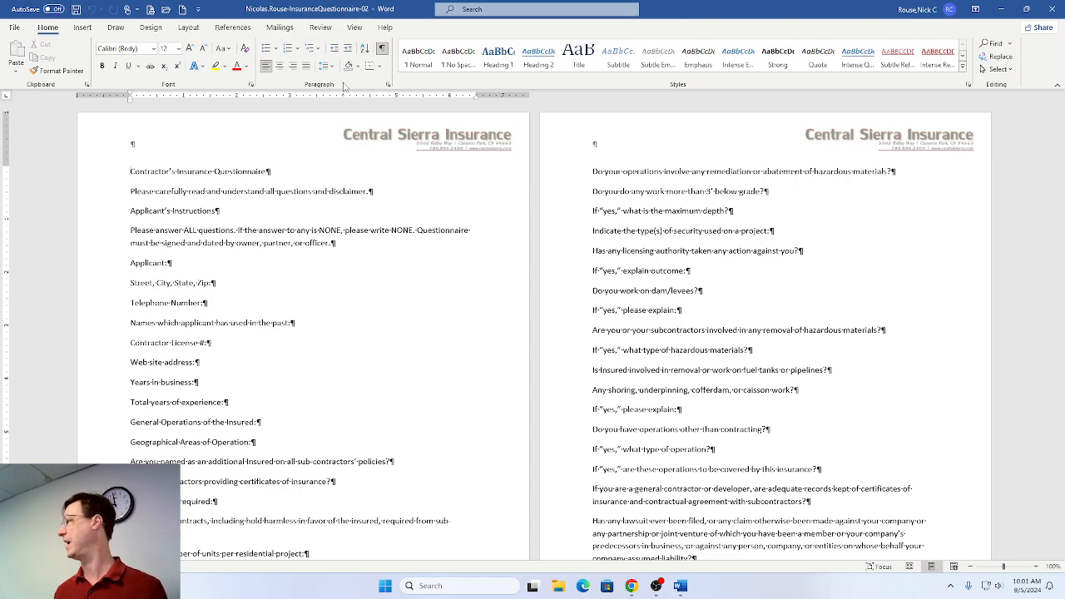
# Toggle the document's formatting marks off and back on.
pyautogui.click(381, 51)
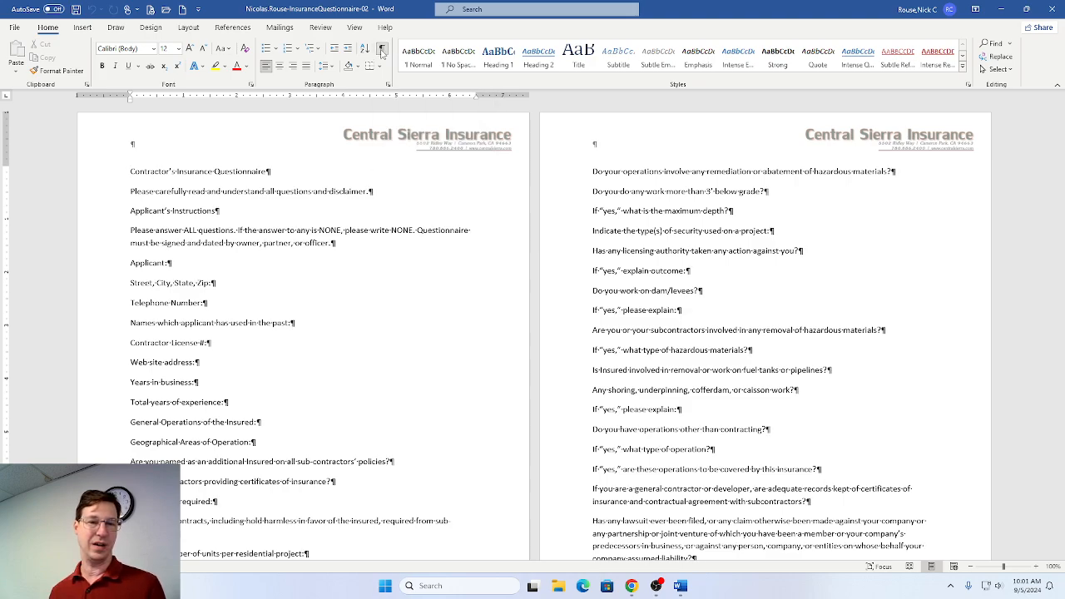
pyautogui.click(382, 51)
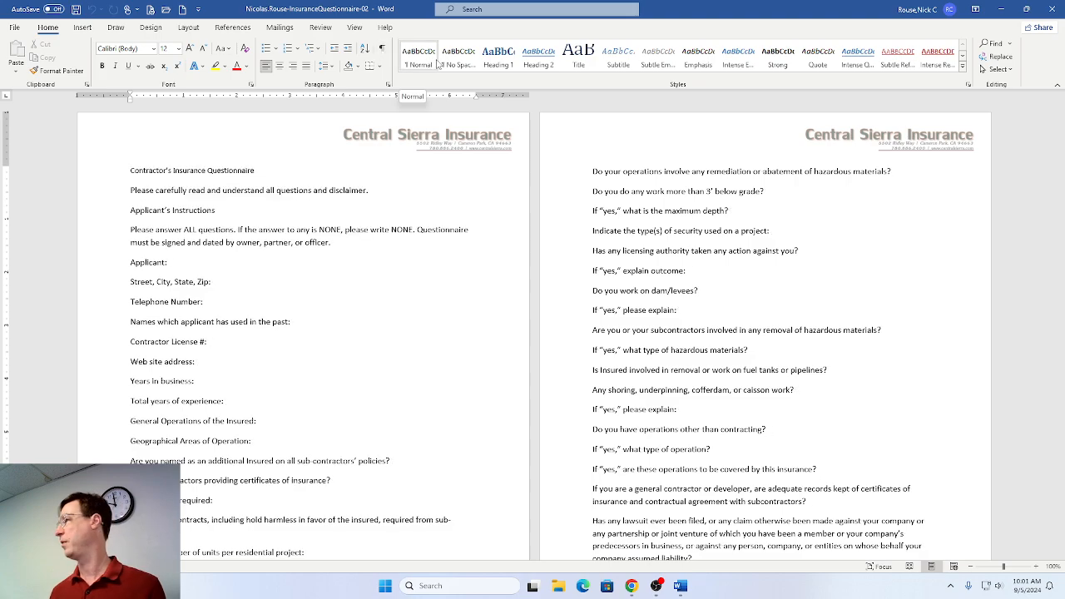
pyautogui.click(382, 51)
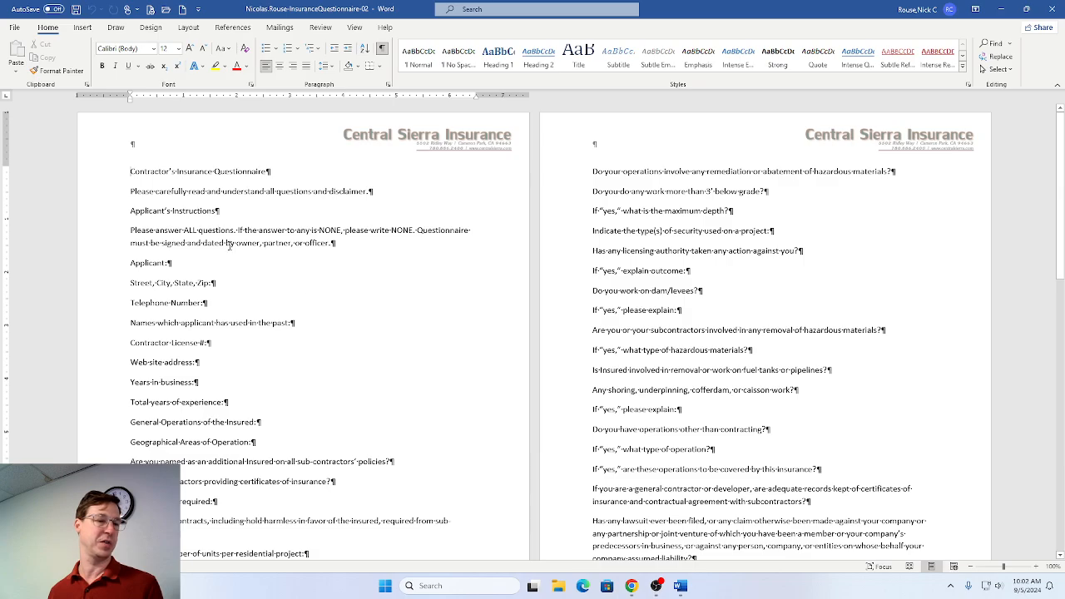
# Look through the insurance questionnaire from the first page to the signature lines and back.
pyautogui.scroll(-10, 759, 331)
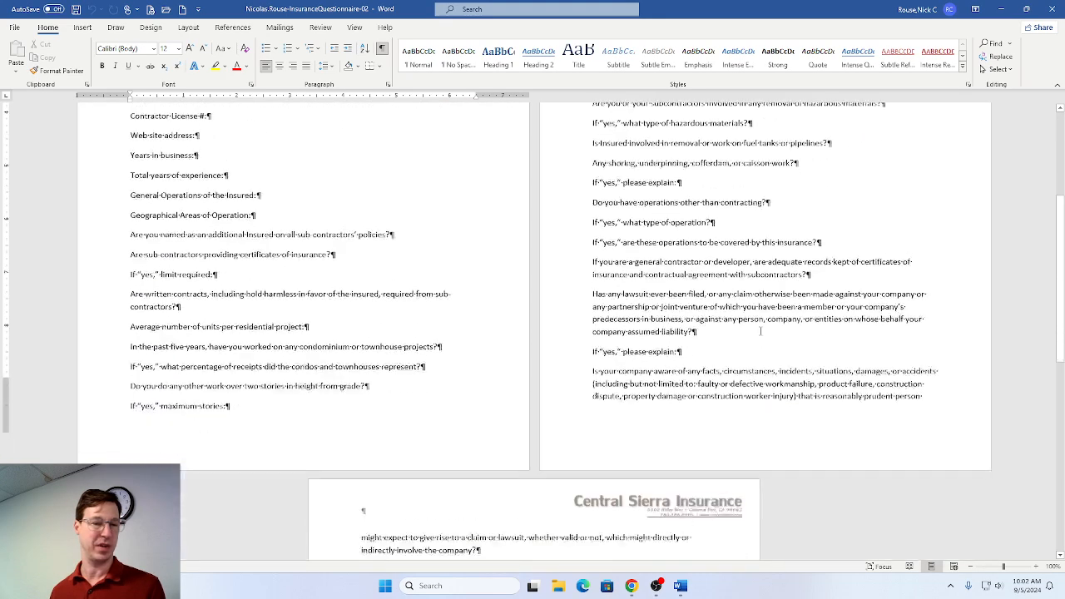
pyautogui.scroll(-8, 759, 331)
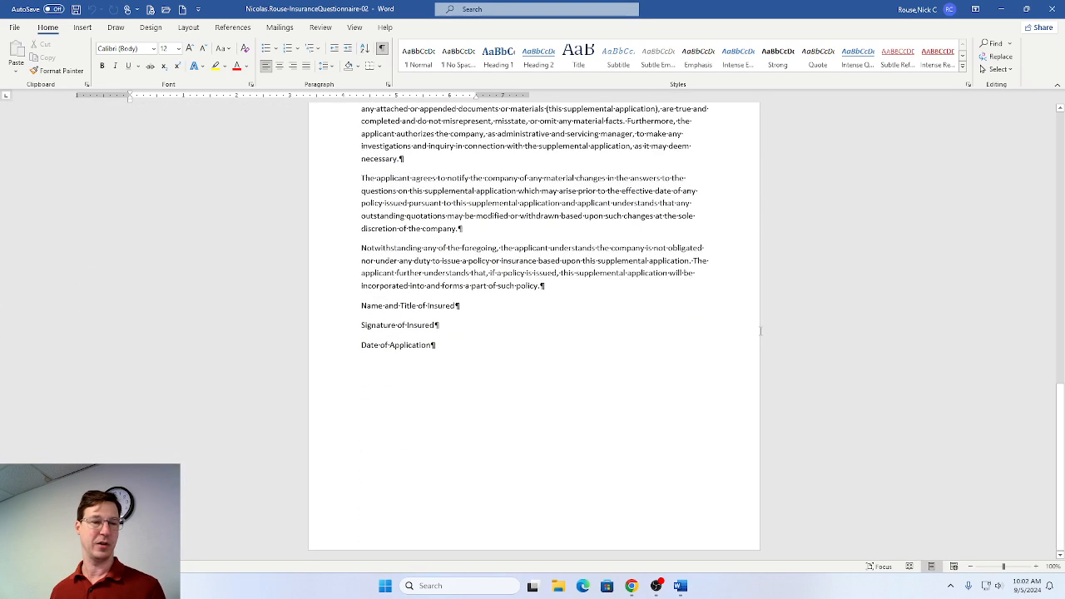
pyautogui.scroll(15, 654, 362)
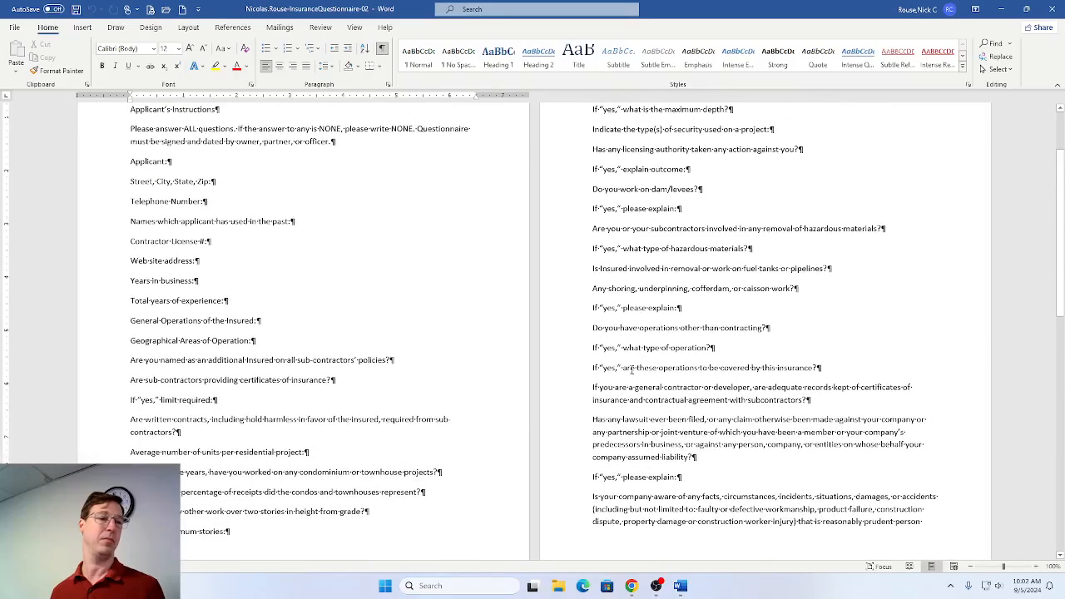
pyautogui.scroll(3, 631, 370)
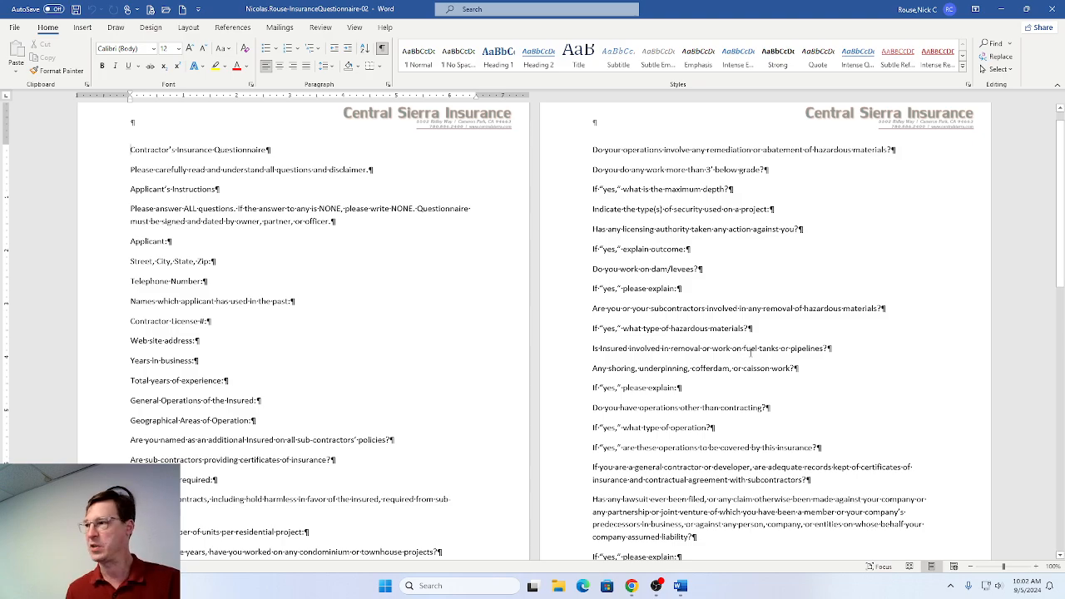
# Switch to the project instructions in Chrome and check off steps 1 and 2.
pyautogui.hotkey('alt', 'Tab')
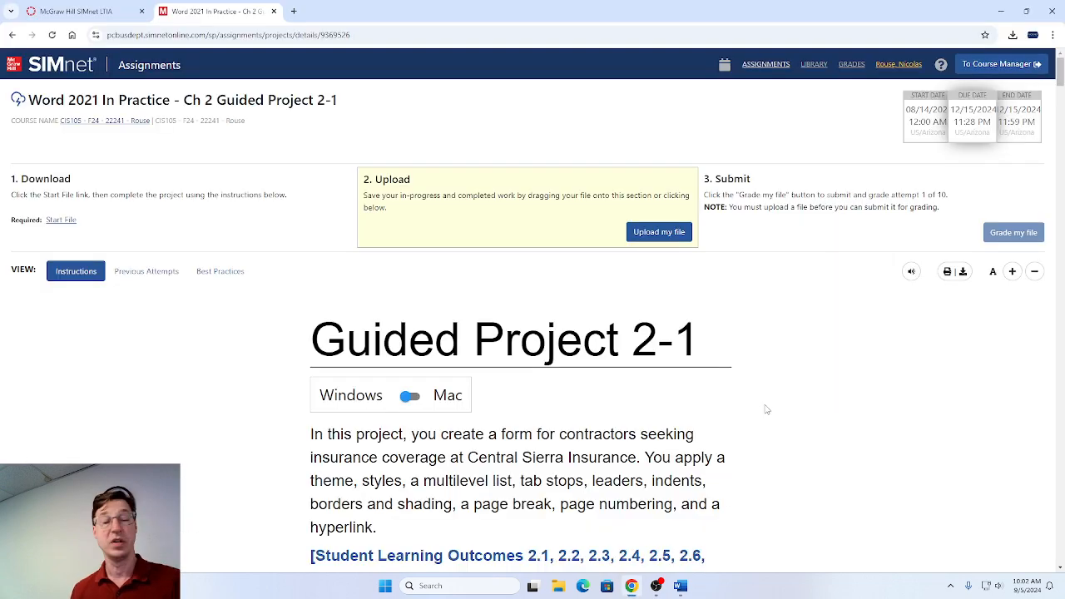
pyautogui.scroll(-5, 771, 428)
pyautogui.scroll(-10, 774, 430)
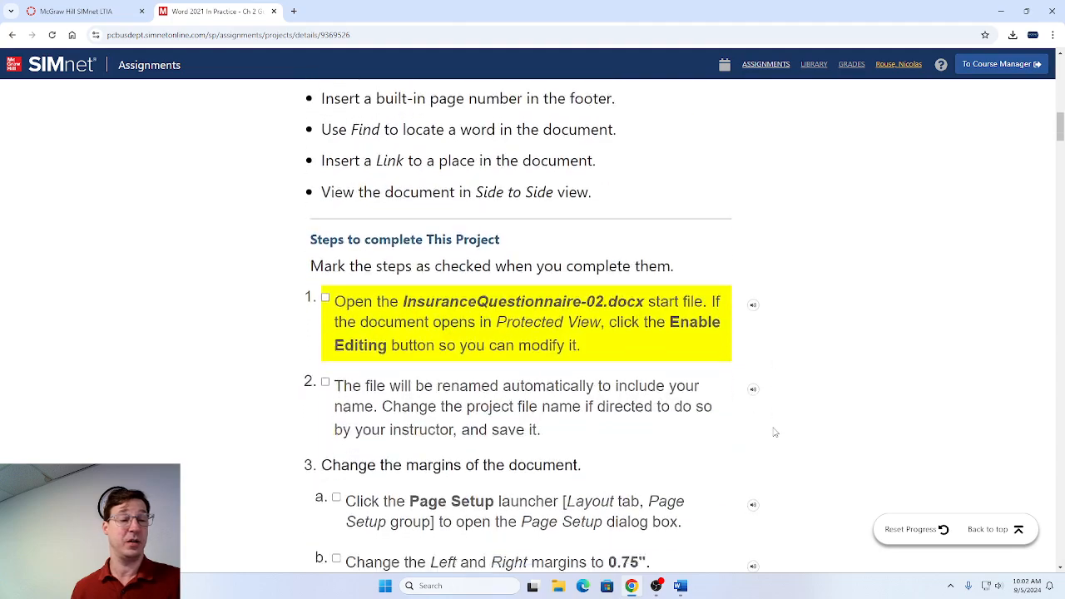
pyautogui.click(325, 161)
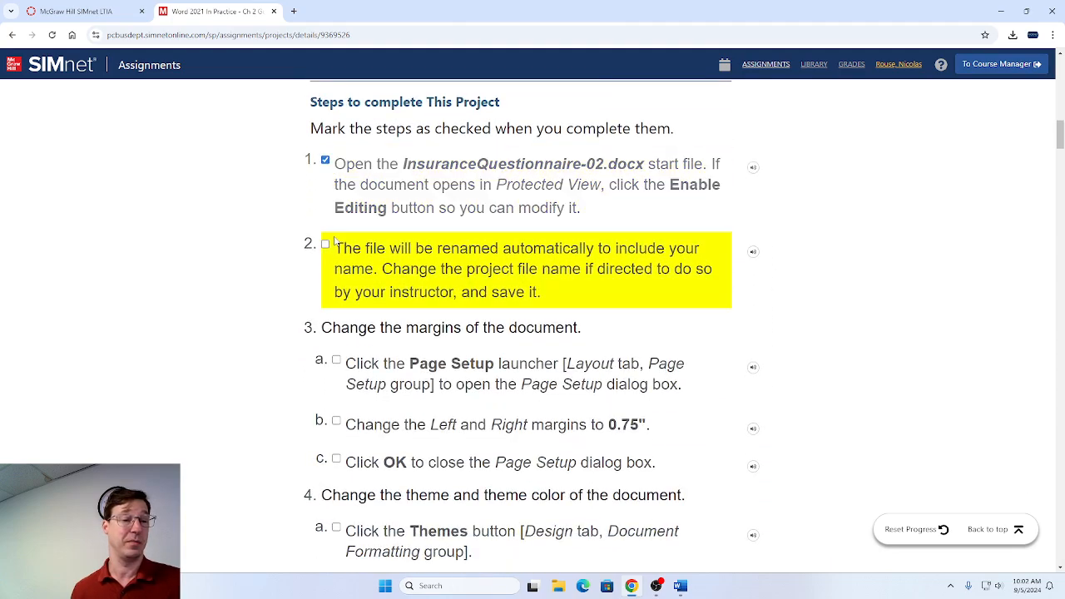
pyautogui.click(326, 244)
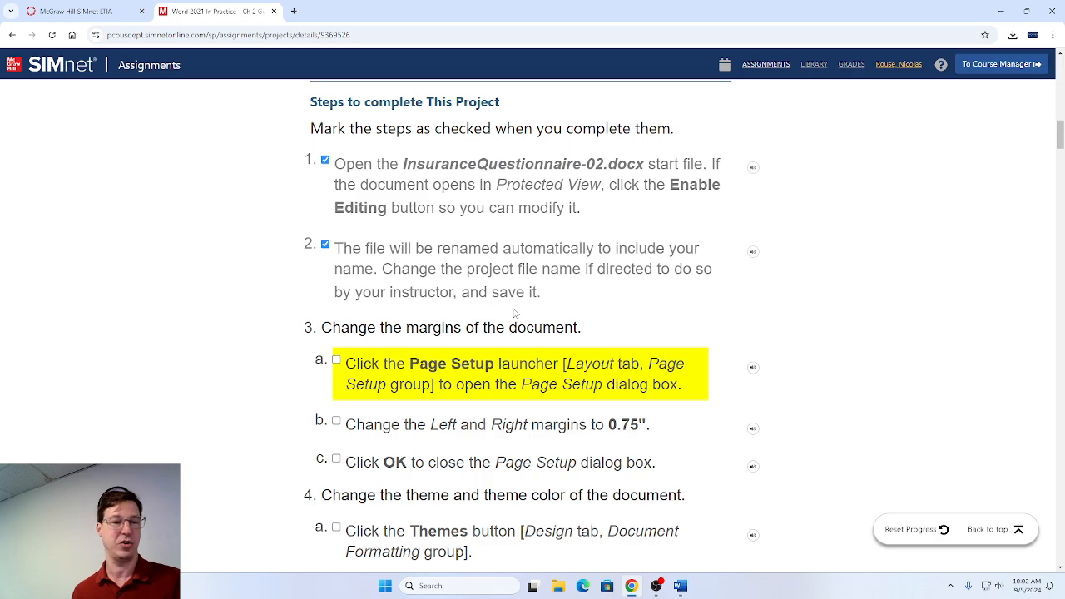
# Read step 3 of the instructions and open the Page Setup dialog for the questionnaire in Word.
pyautogui.scroll(-1, 549, 316)
pyautogui.scroll(-1, 565, 318)
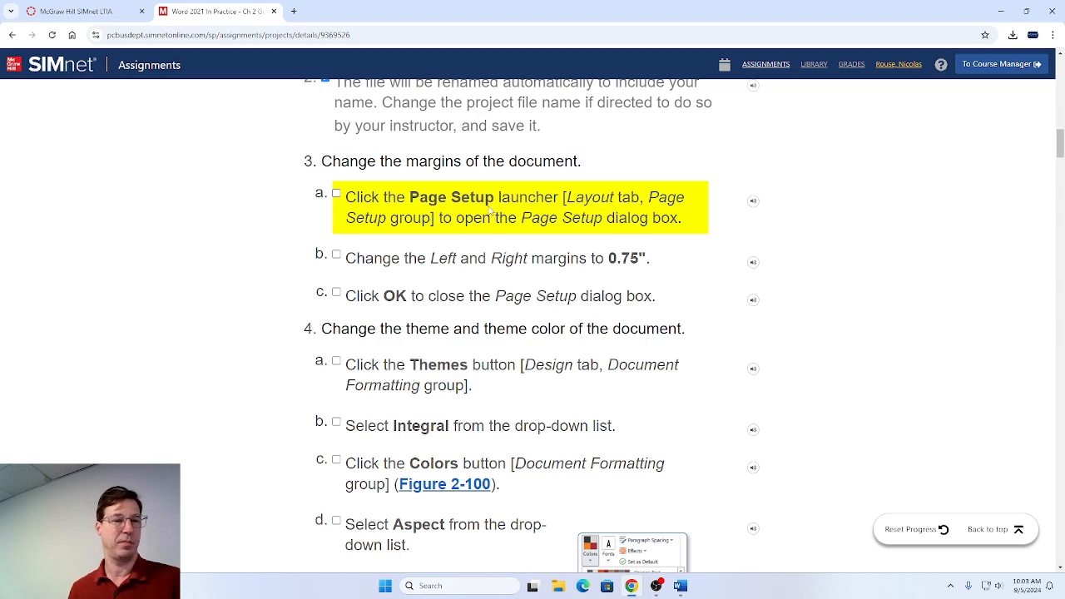
pyautogui.hotkey('alt', 'Tab')
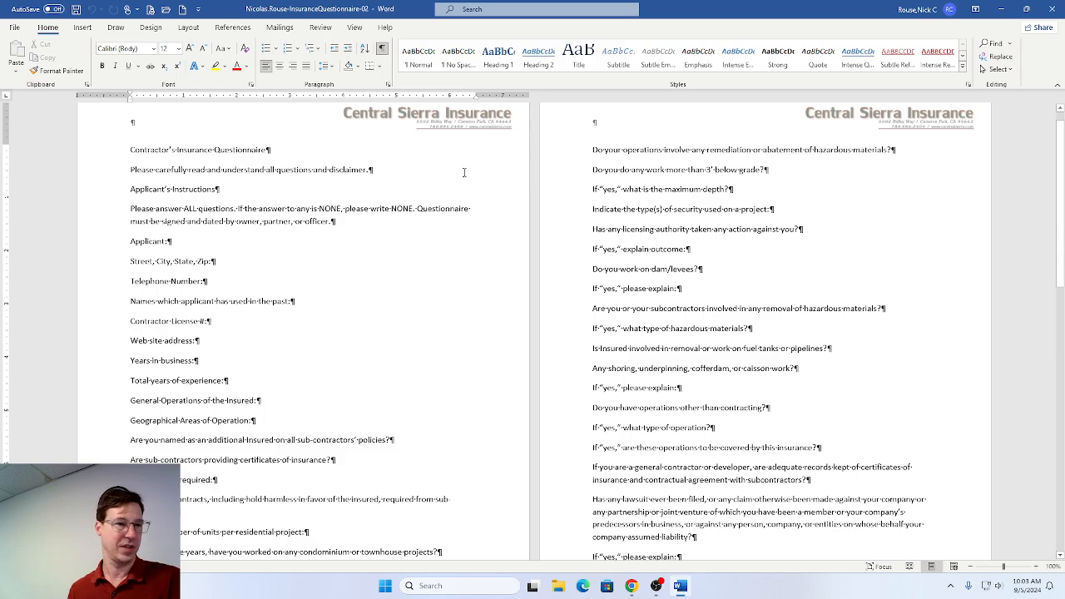
pyautogui.click(190, 27)
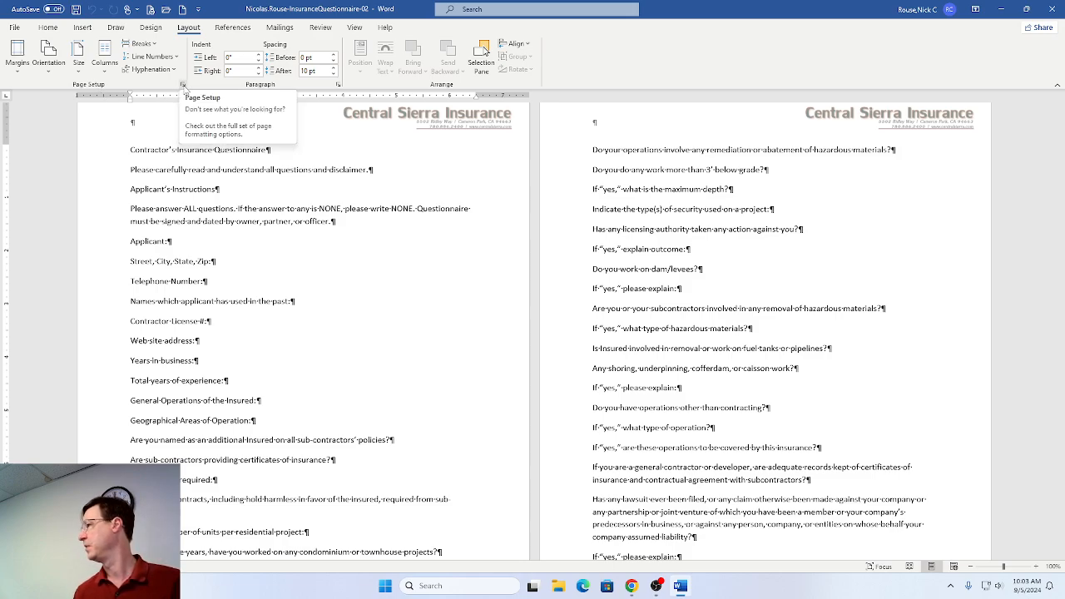
pyautogui.click(183, 86)
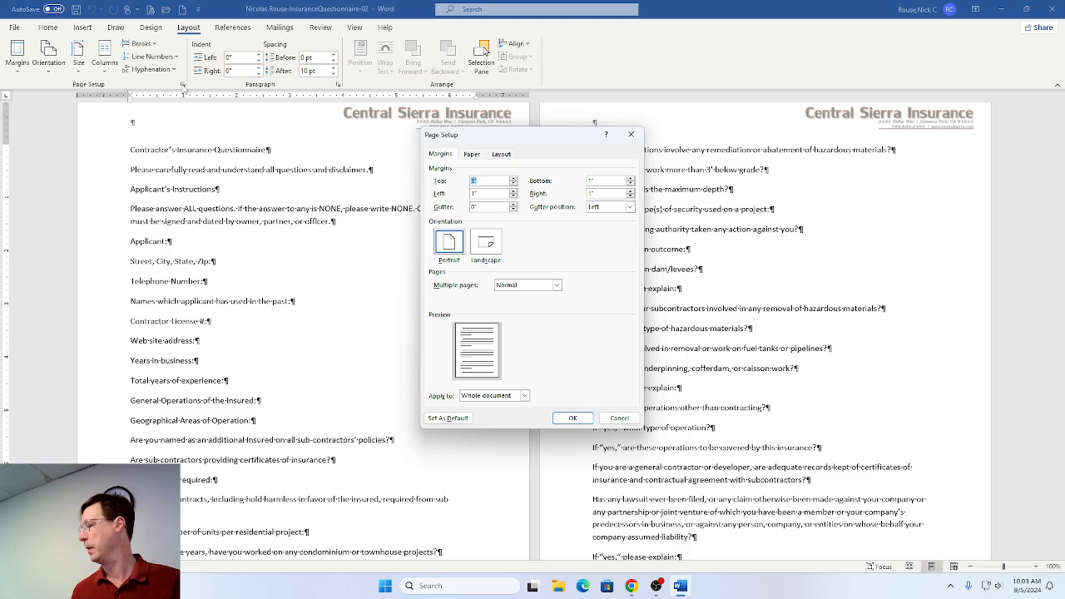
# Switch to the project instructions in Chrome and check off step 3a.
pyautogui.hotkey('alt', 'Tab')
pyautogui.hotkey('alt', 'Tab')
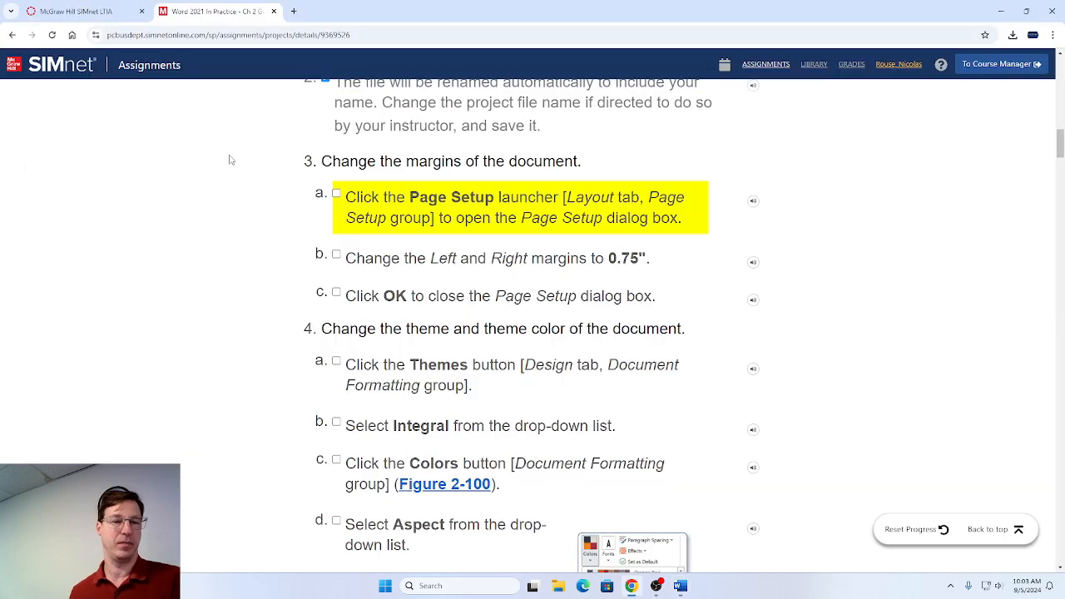
pyautogui.click(336, 194)
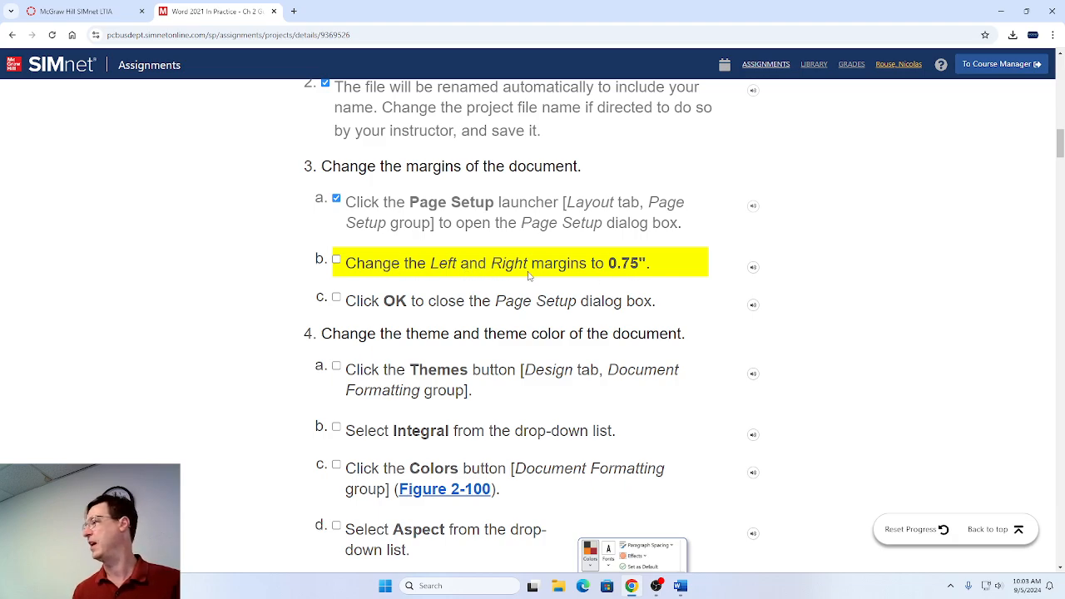
# Return to Word's Page Setup dialog and set both the left and right margins to 0.75".
pyautogui.hotkey('alt', 'Tab')
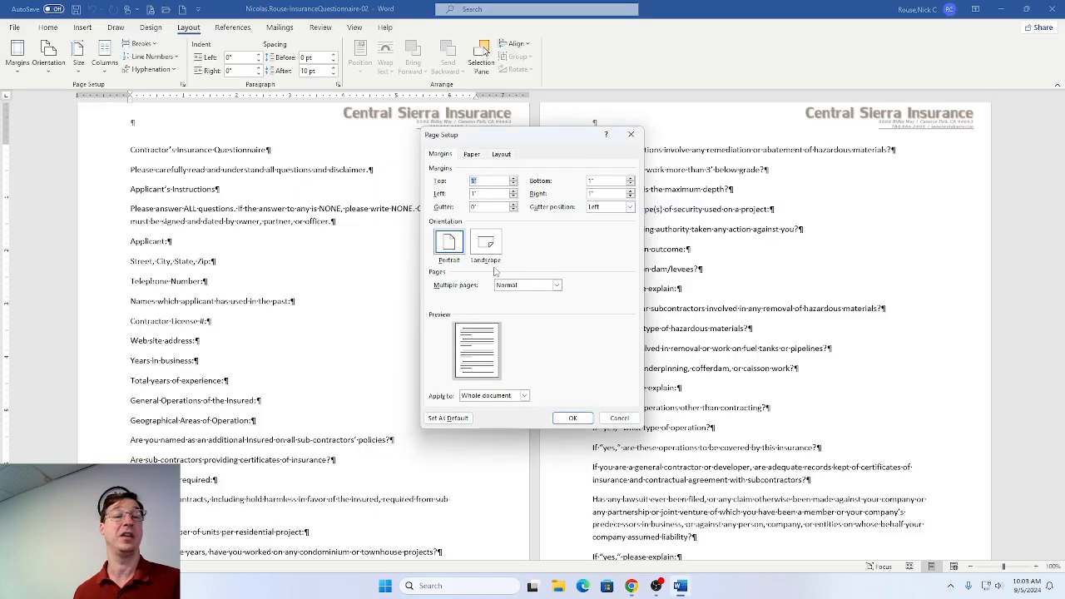
pyautogui.click(491, 194)
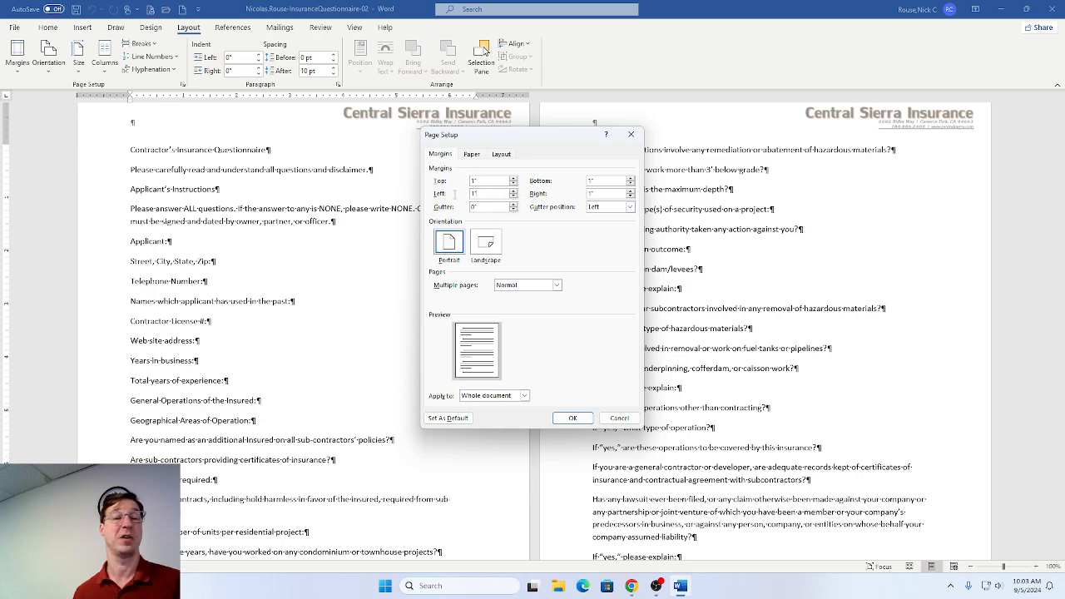
pyautogui.moveTo(455, 194); pyautogui.dragTo(379, 202)
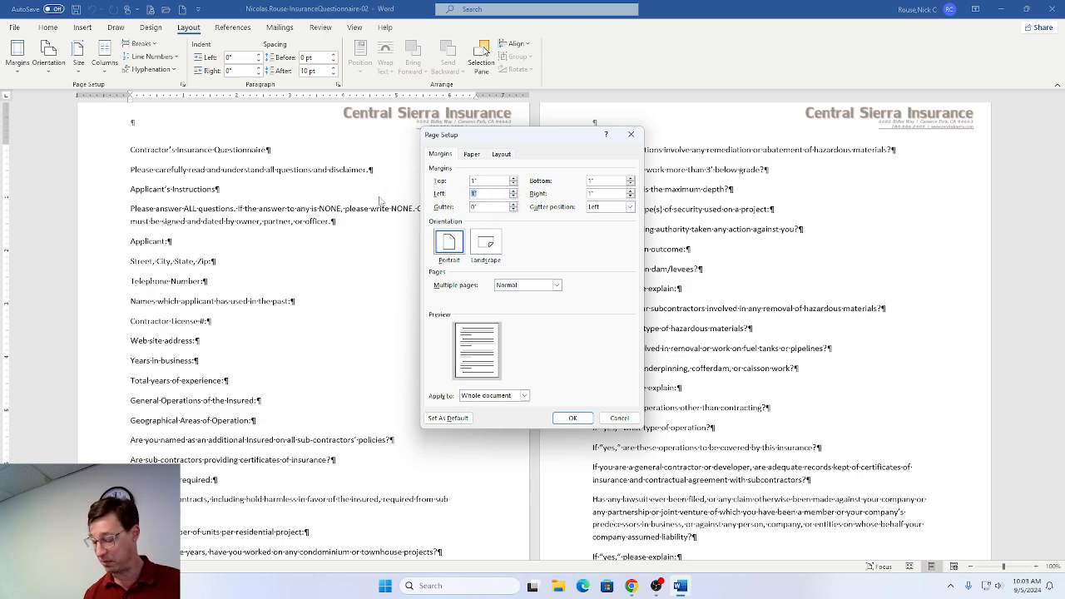
pyautogui.write('.75')
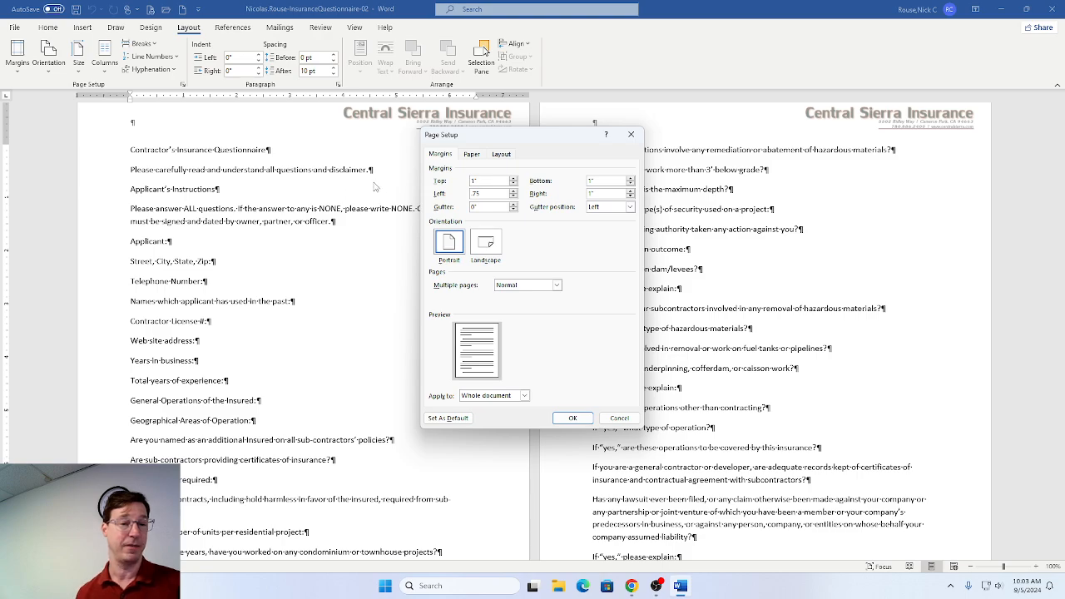
pyautogui.moveTo(612, 194); pyautogui.dragTo(551, 195)
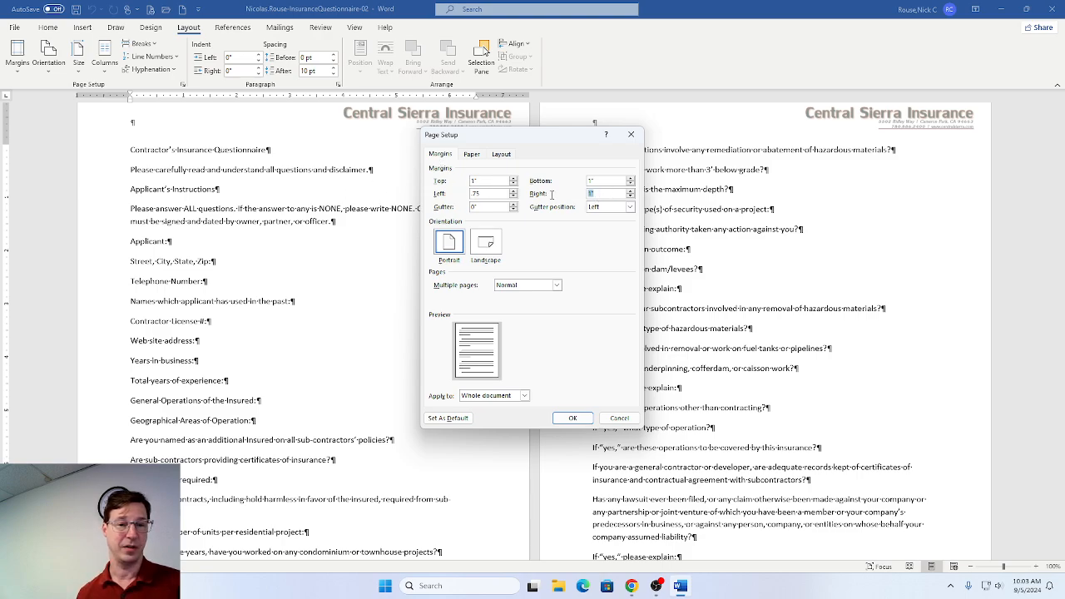
pyautogui.write('.75')
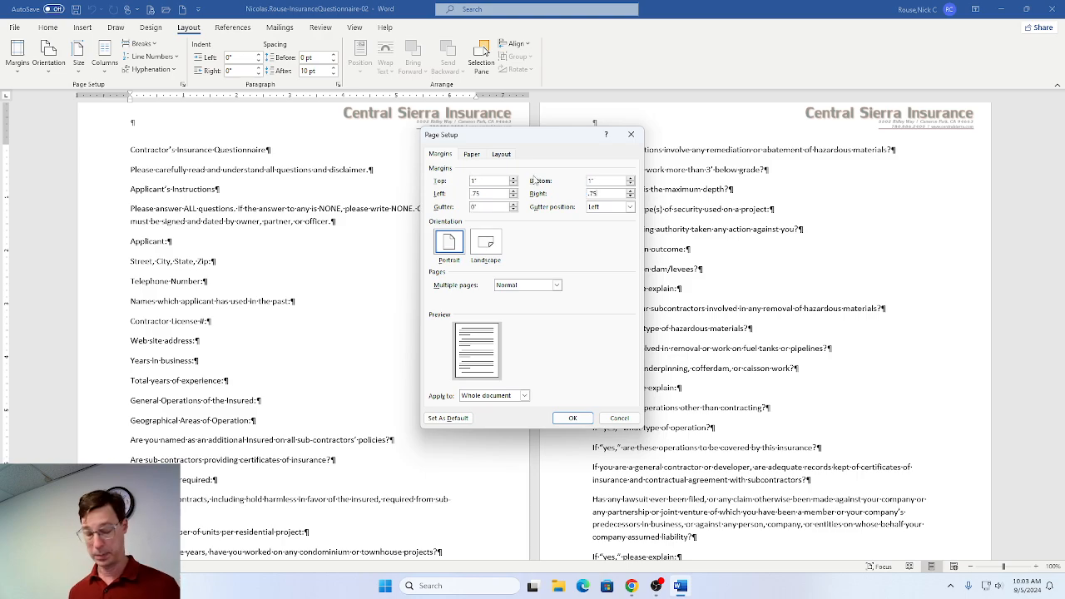
# Check off step 3b in the Chrome instructions and apply the Page Setup changes in Word.
pyautogui.hotkey('alt', 'Tab')
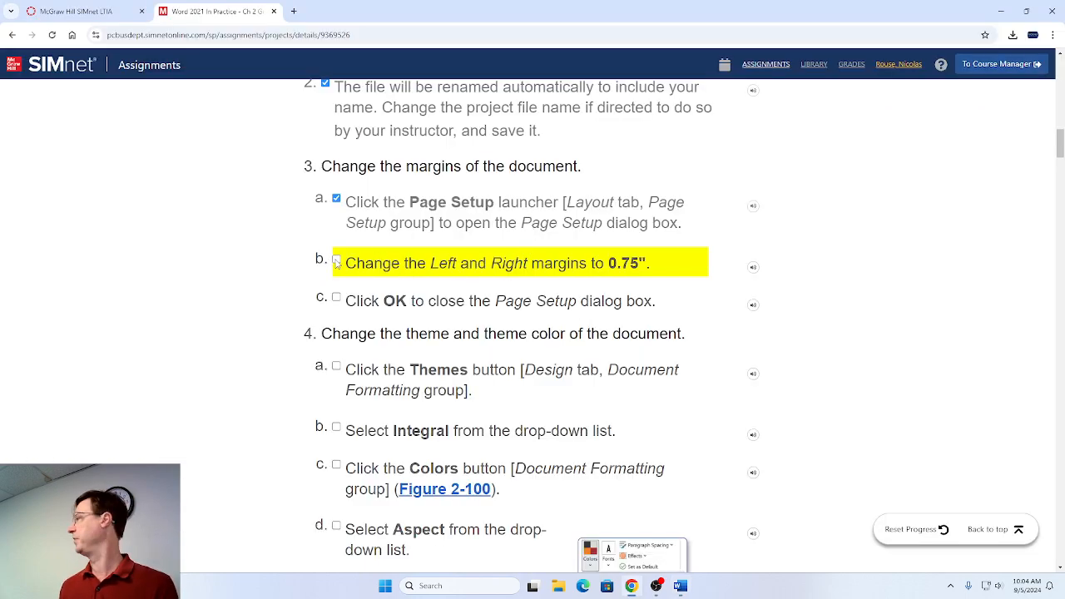
pyautogui.click(336, 262)
pyautogui.hotkey('alt', 'Tab')
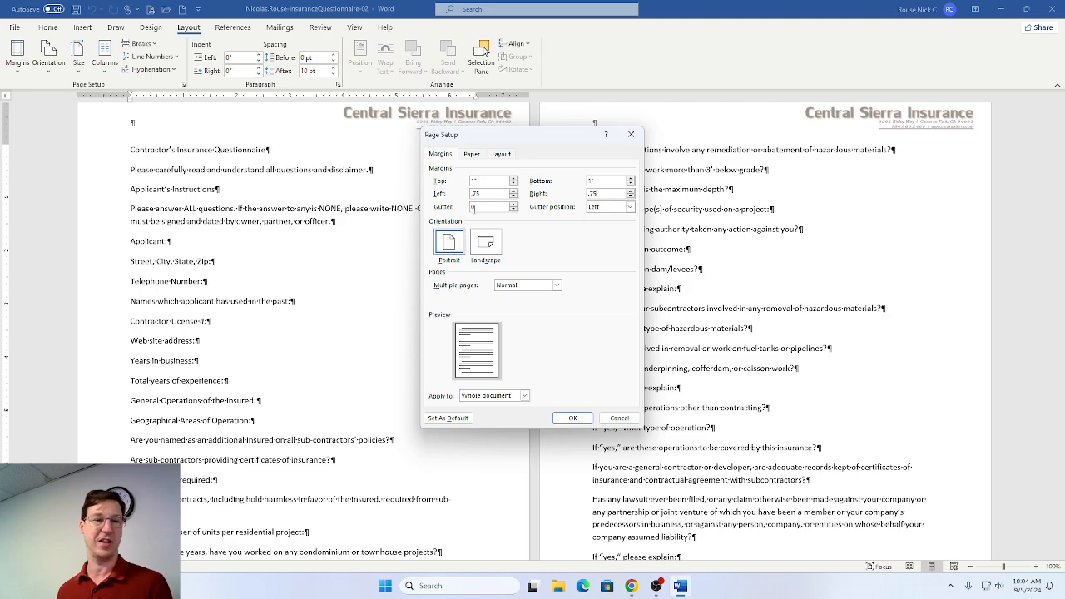
pyautogui.click(572, 417)
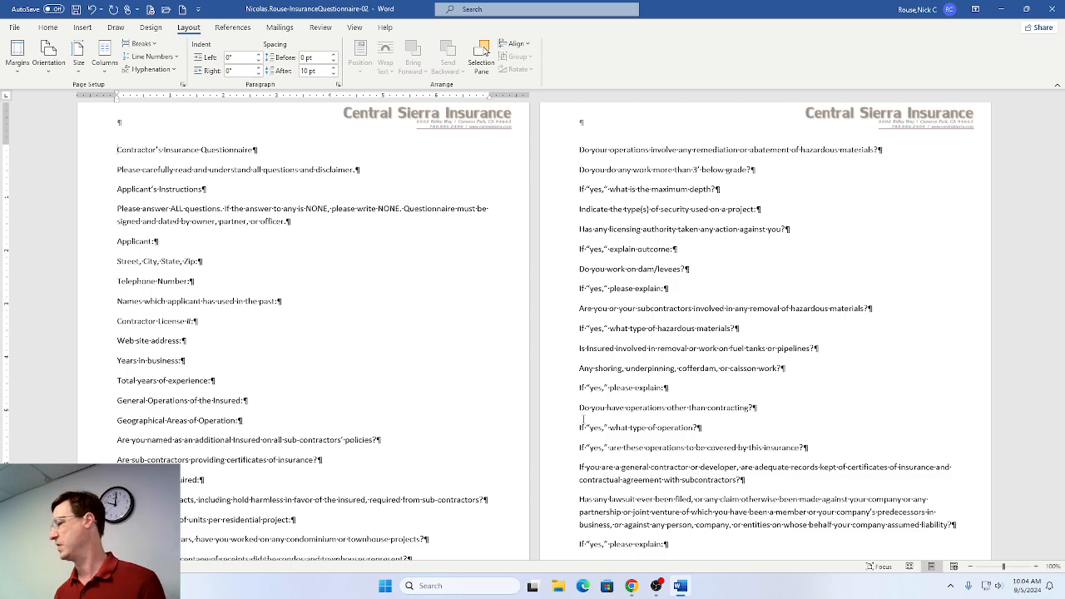
# Check off step 3c in the Chrome instructions, read step 4a and return to the questionnaire in Word.
pyautogui.hotkey('alt', 'Tab')
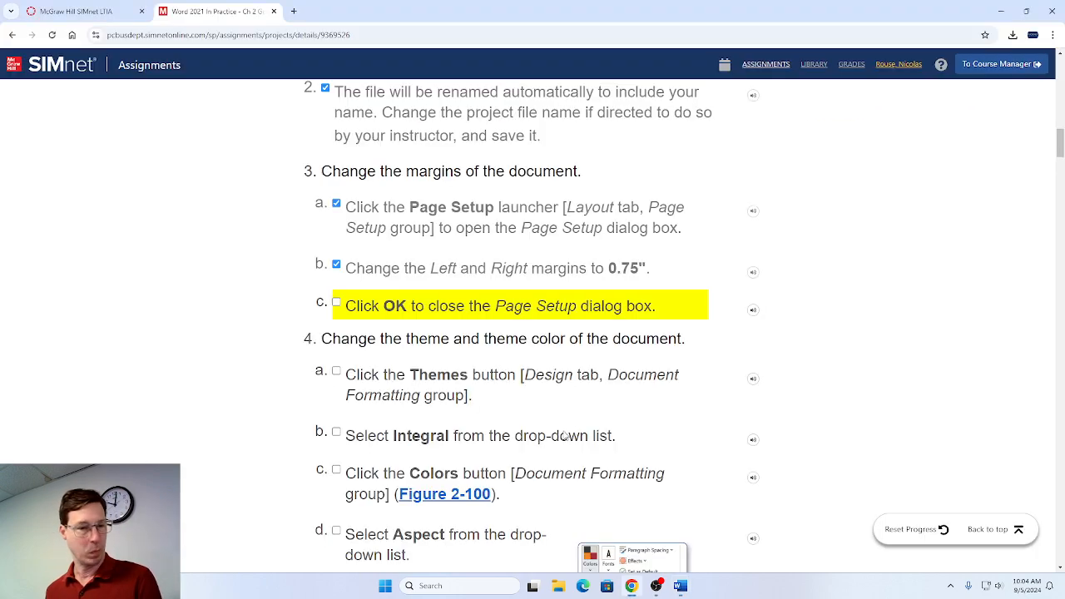
pyautogui.click(336, 303)
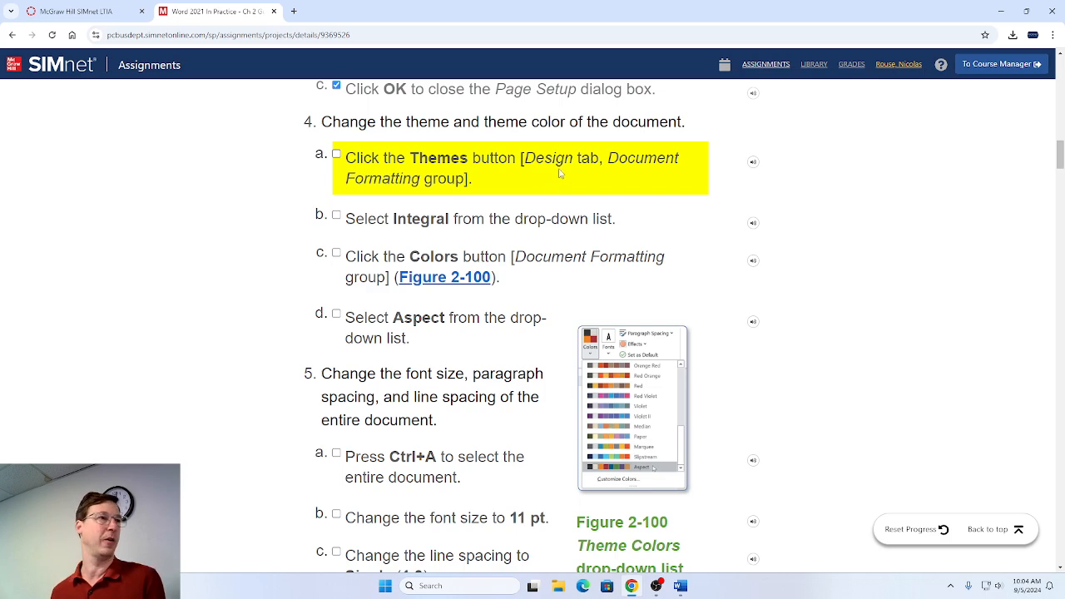
pyautogui.hotkey('alt', 'Tab')
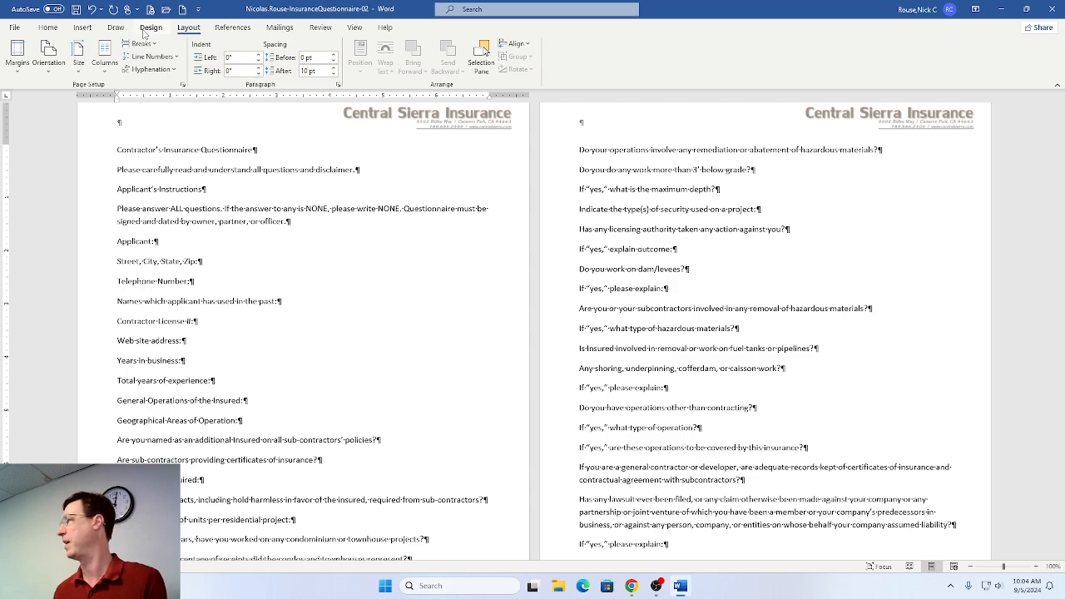
# Bring up Word's document design options, and check off step 4a in the Chrome project instructions.
pyautogui.click(150, 28)
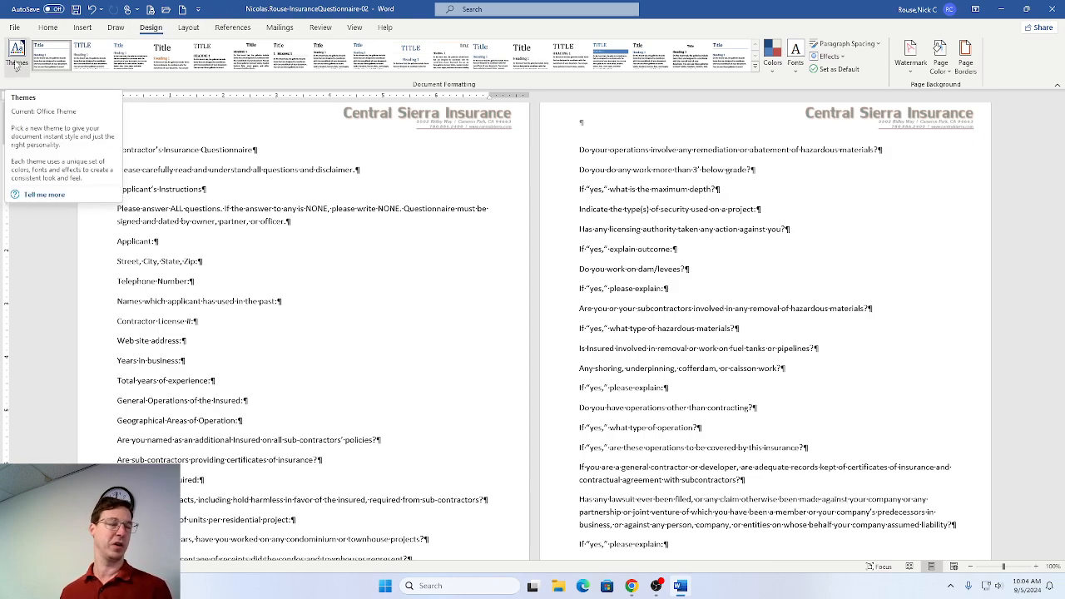
pyautogui.hotkey('alt', 'Tab')
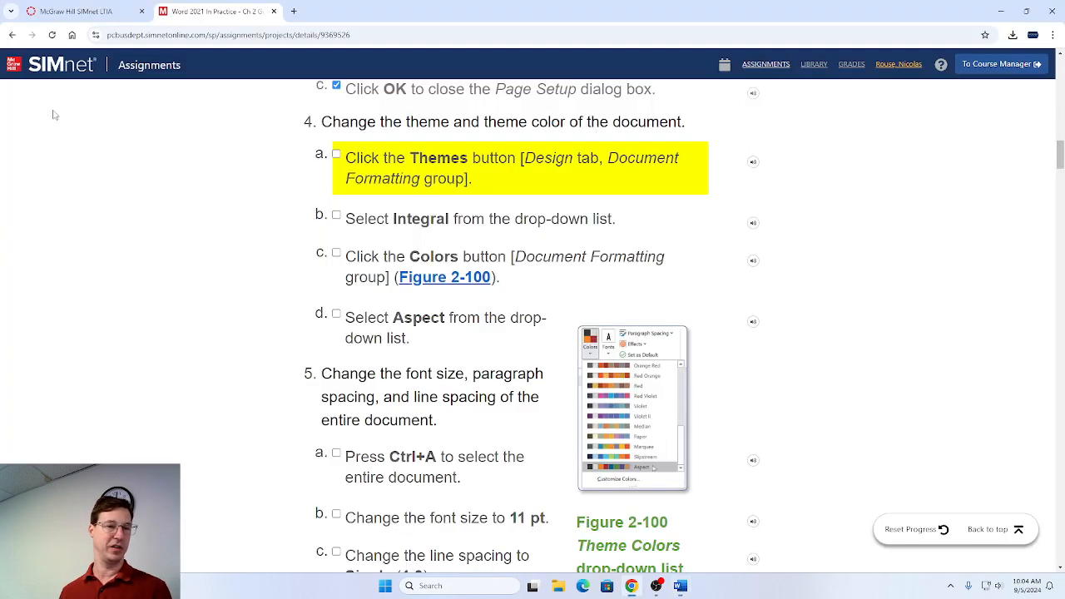
pyautogui.click(337, 155)
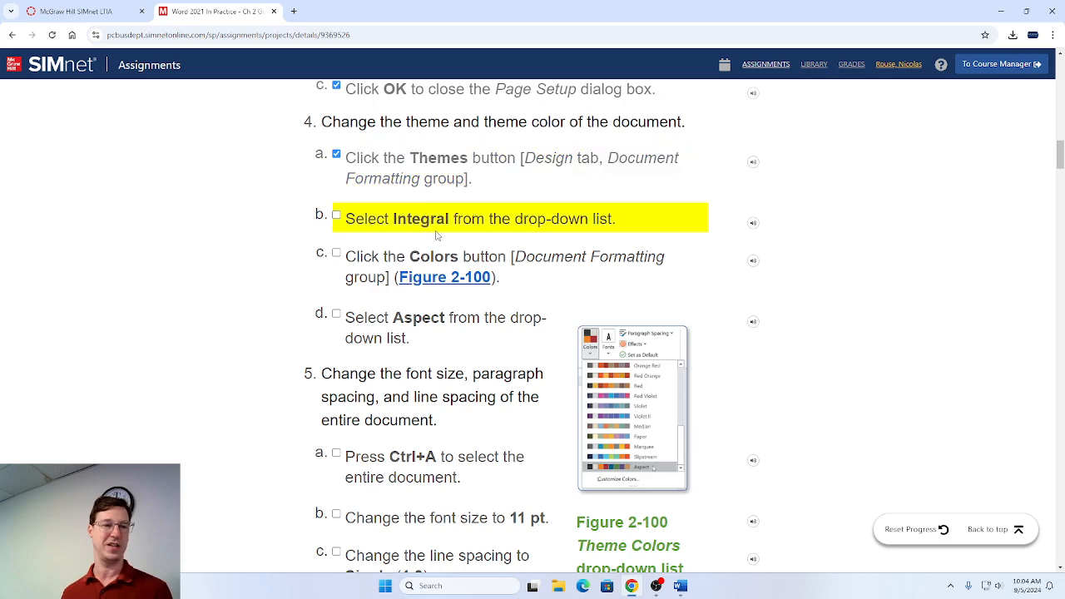
# Return to the questionnaire in Word and apply the Integral theme to the document.
pyautogui.hotkey('alt', 'Tab')
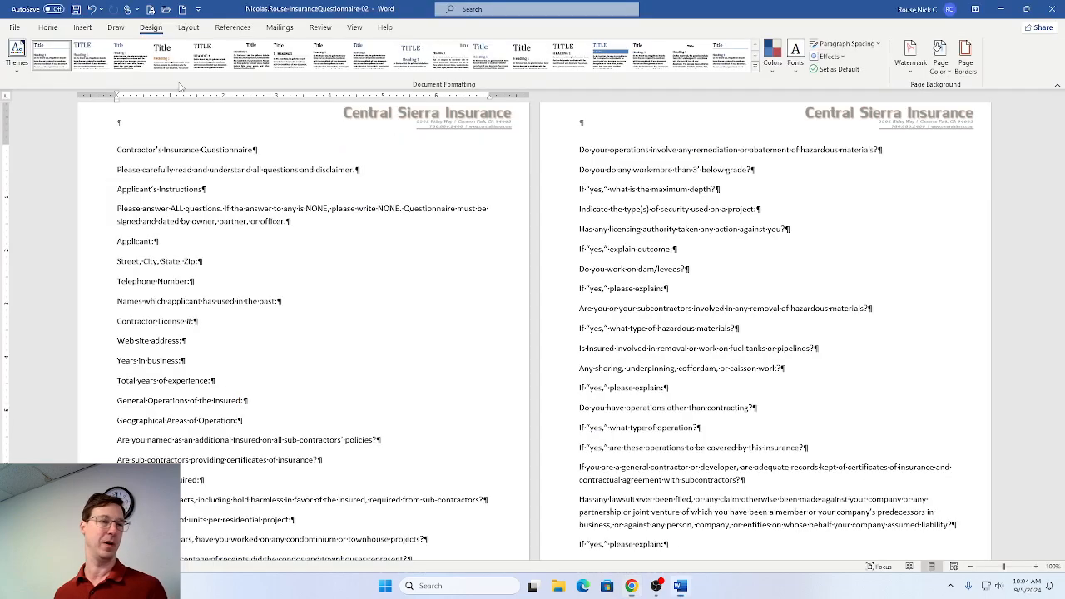
pyautogui.click(18, 67)
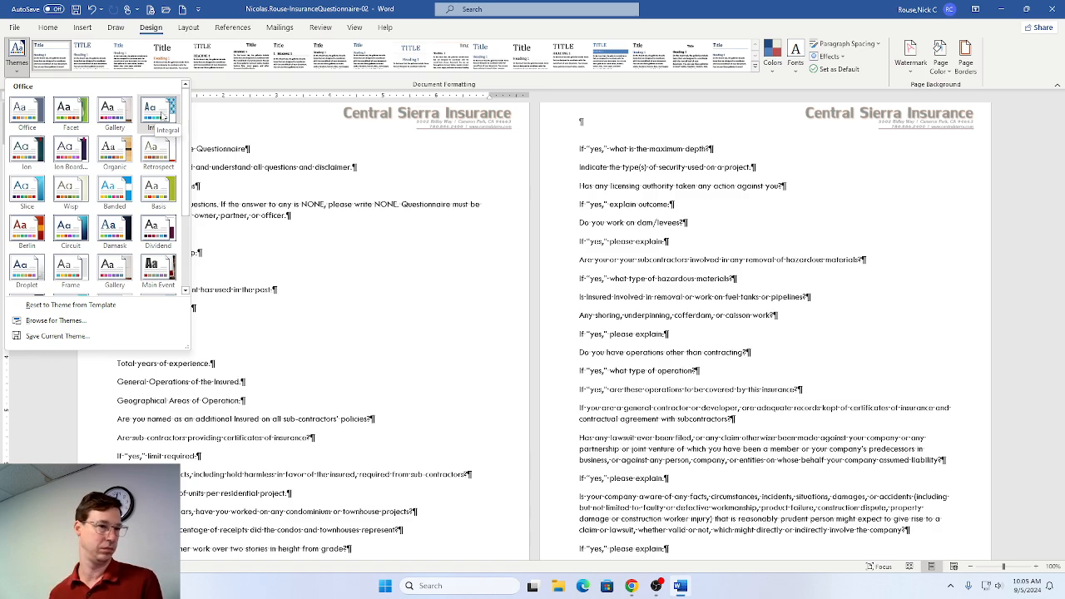
pyautogui.click(160, 116)
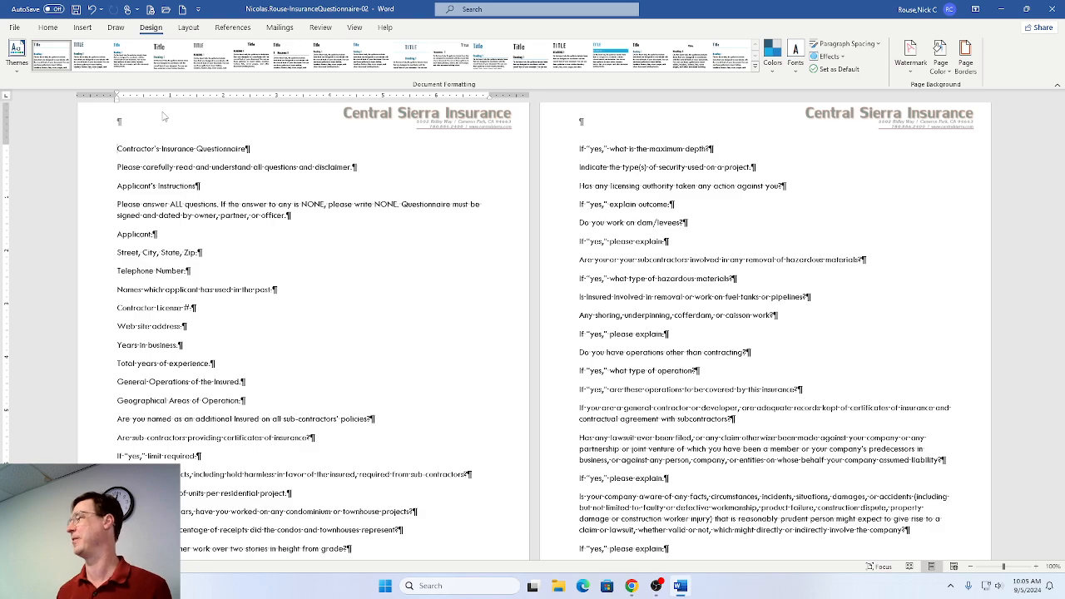
# Switch to the Chrome instructions, check off step 4b and review the theme colors figure for step 4c.
pyautogui.hotkey('alt', 'Tab')
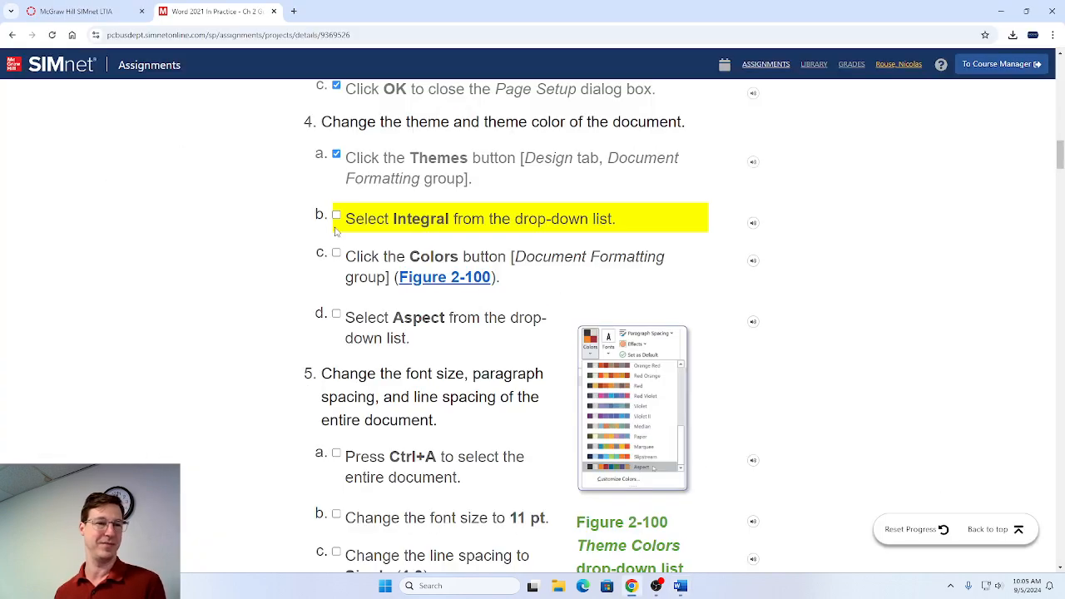
pyautogui.click(337, 215)
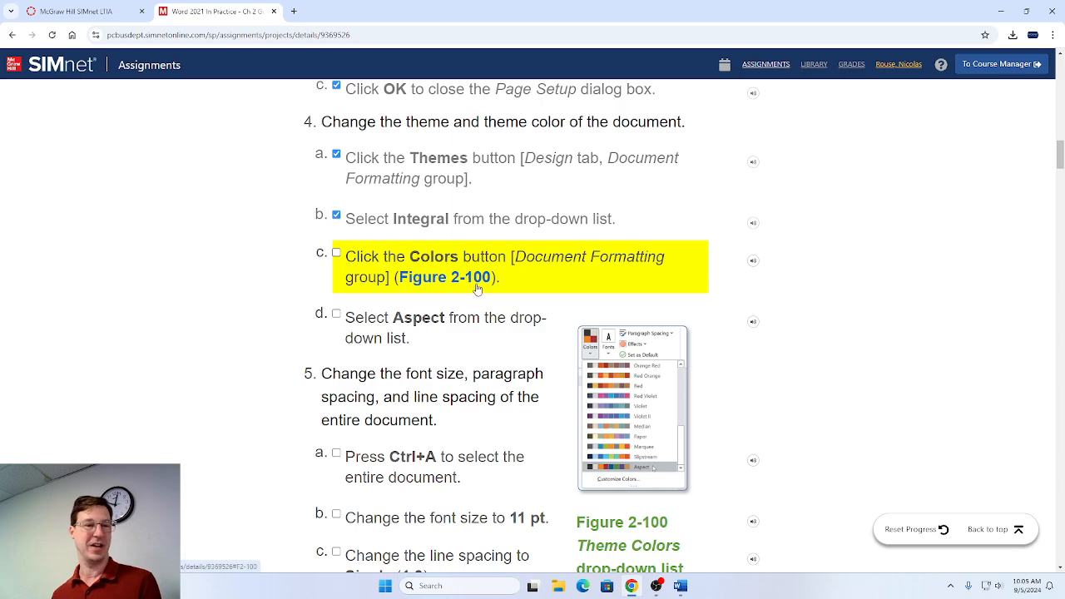
pyautogui.scroll(-1, 445, 266)
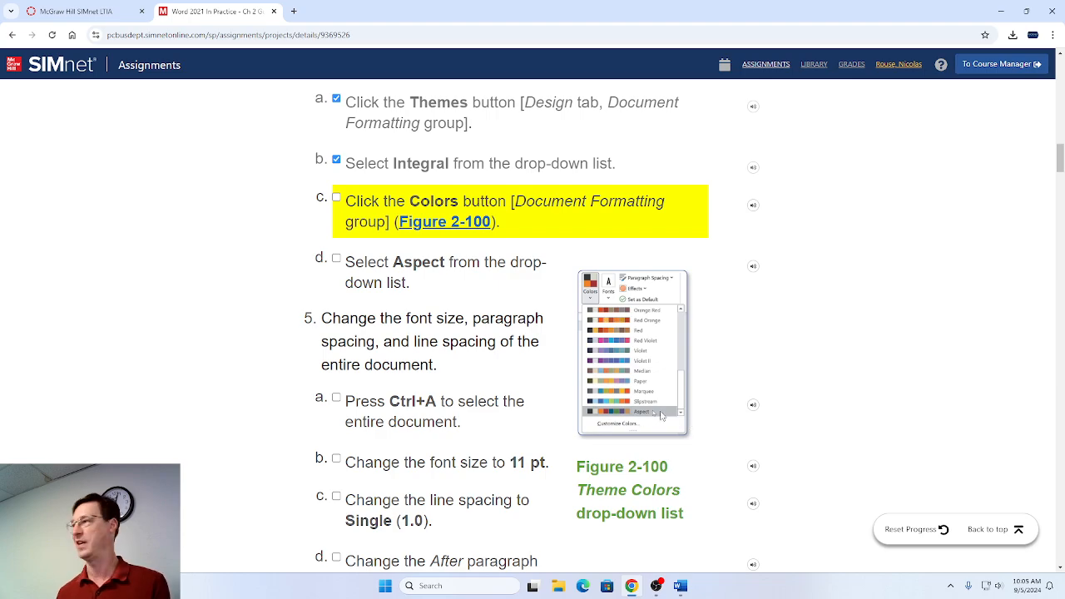
# Return to Word and change the document's theme colors to Aspect.
pyautogui.hotkey('alt', 'Tab')
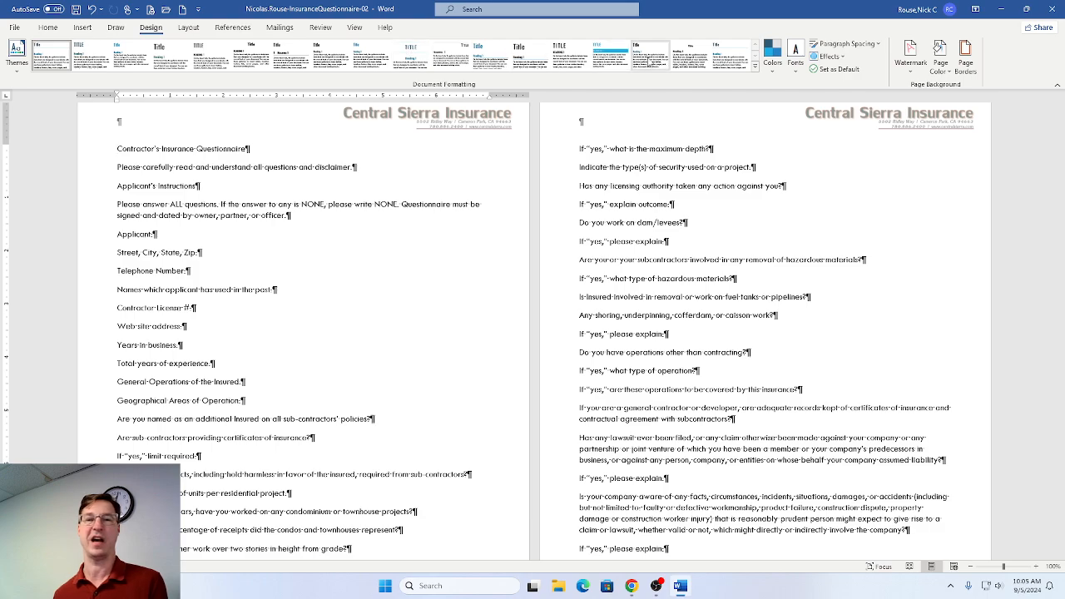
pyautogui.click(773, 71)
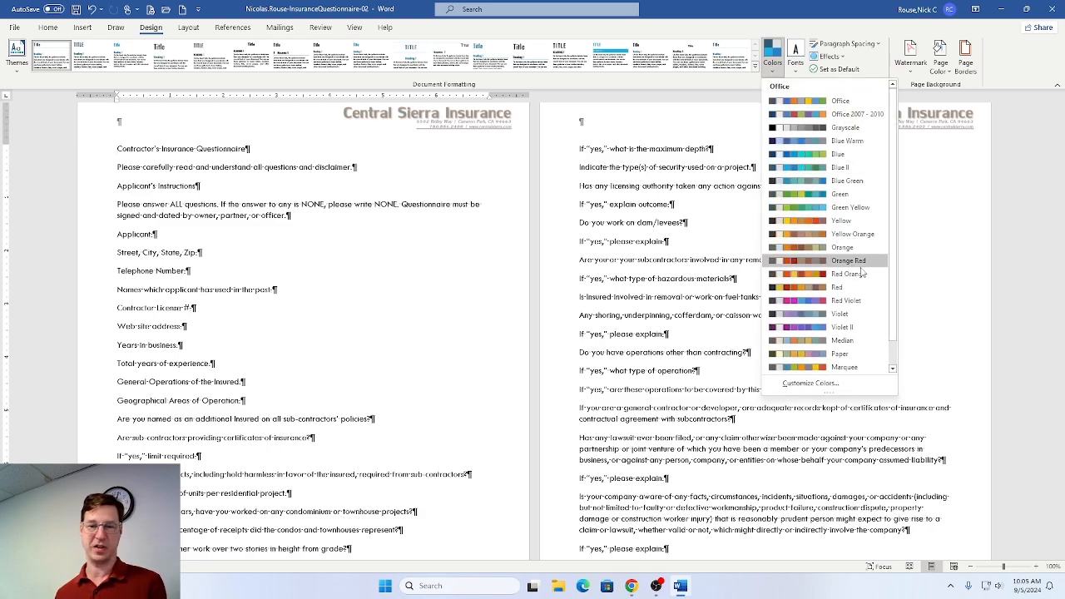
pyautogui.scroll(-2, 896, 341)
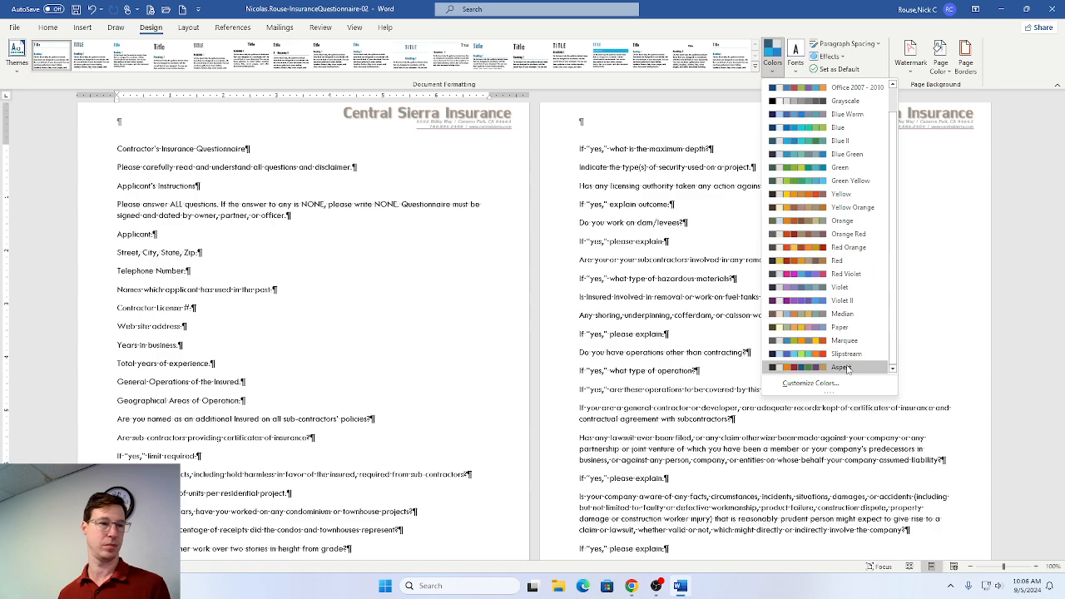
pyautogui.click(847, 368)
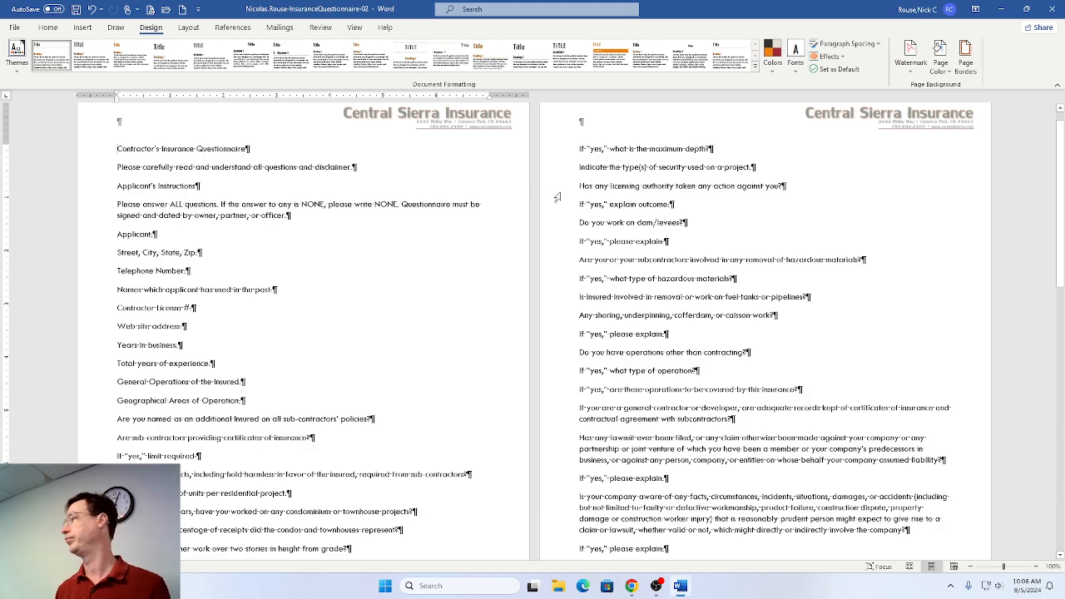
# Check off steps 4c and 4d in the Chrome instructions and read the step 5 tasks.
pyautogui.hotkey('alt', 'Tab')
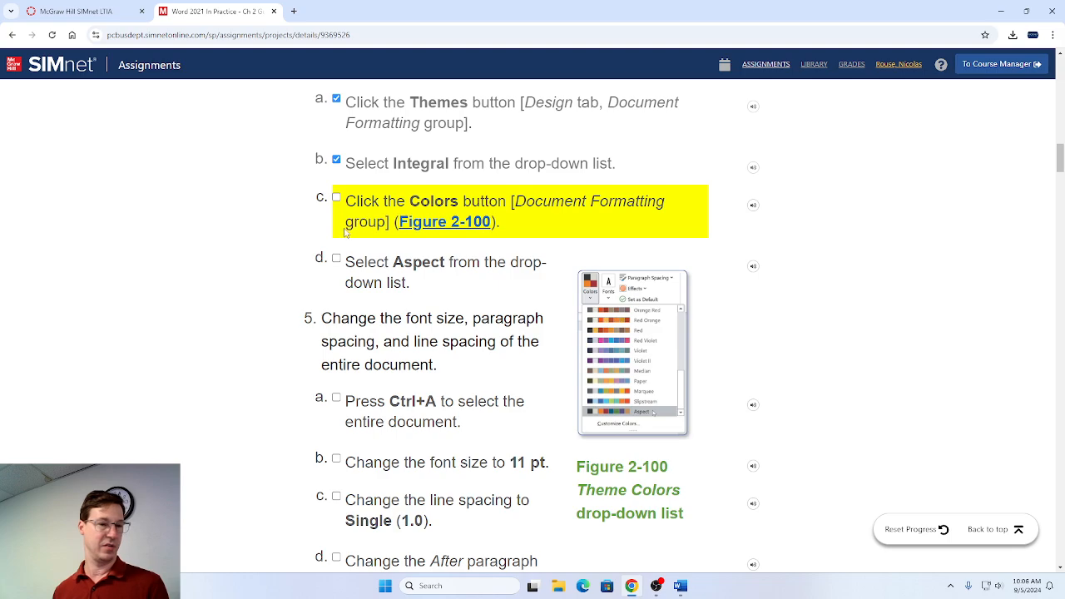
pyautogui.click(336, 198)
pyautogui.click(336, 261)
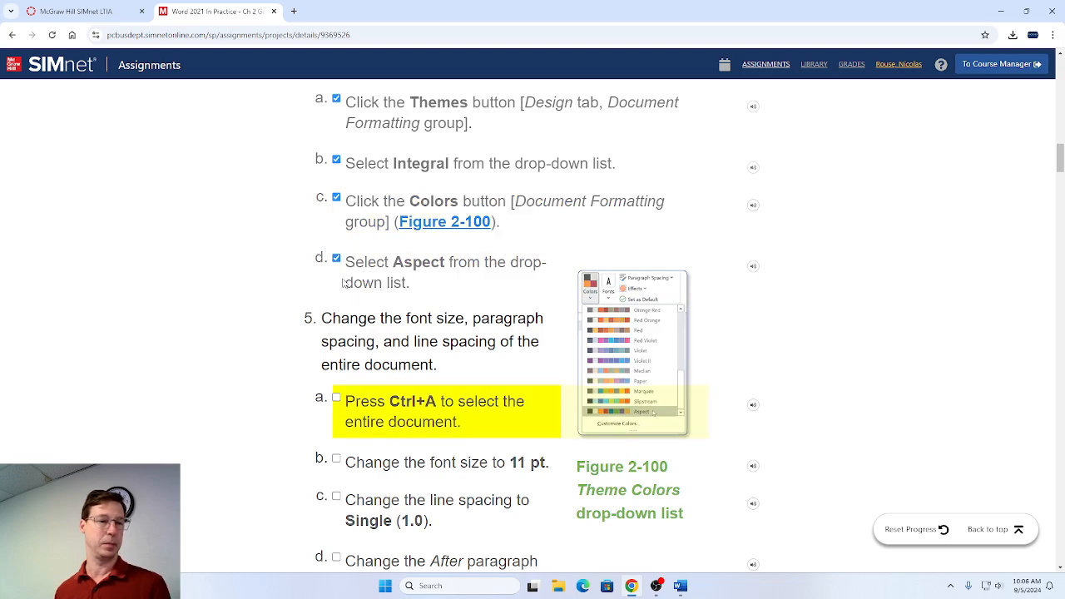
pyautogui.scroll(-2, 341, 275)
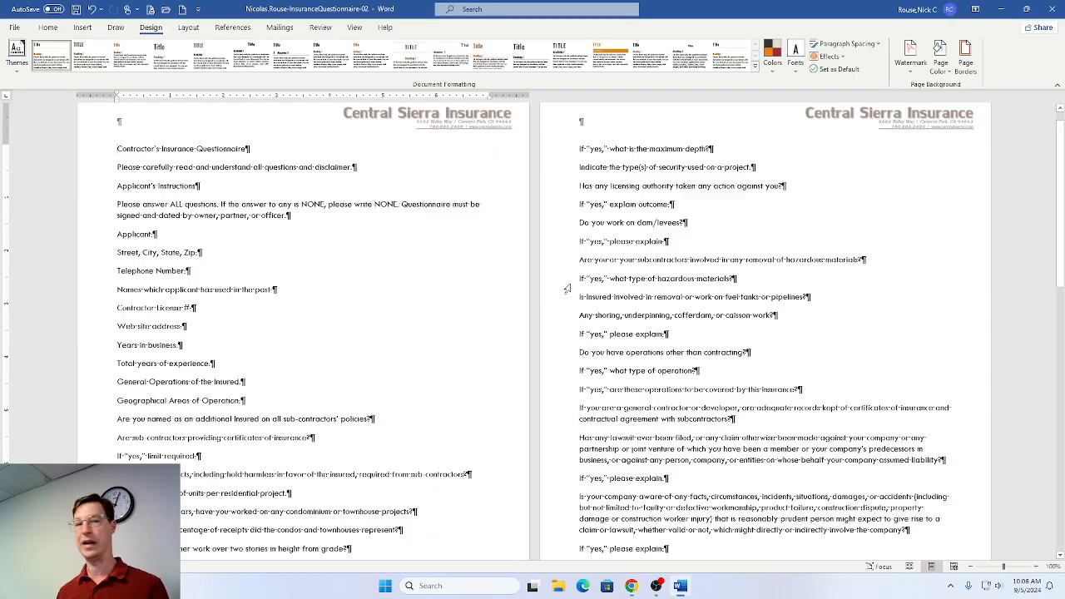
# Select the entire questionnaire in Word, and check off step 5a in the Chrome instructions.
pyautogui.hotkey('alt', 'Tab')
pyautogui.hotkey('ctrl', 'a')
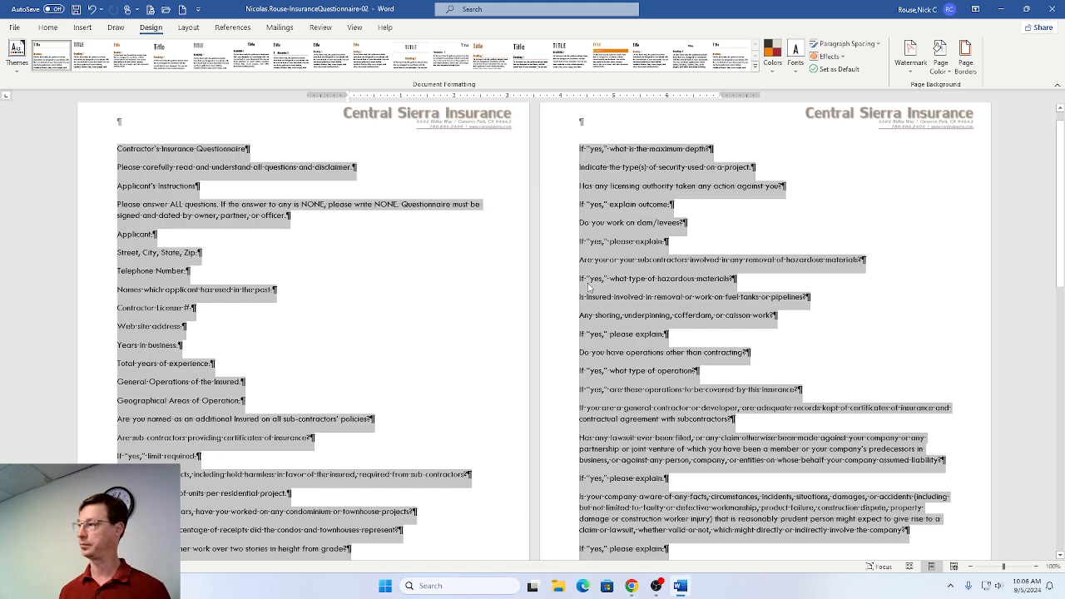
pyautogui.hotkey('alt', 'Tab')
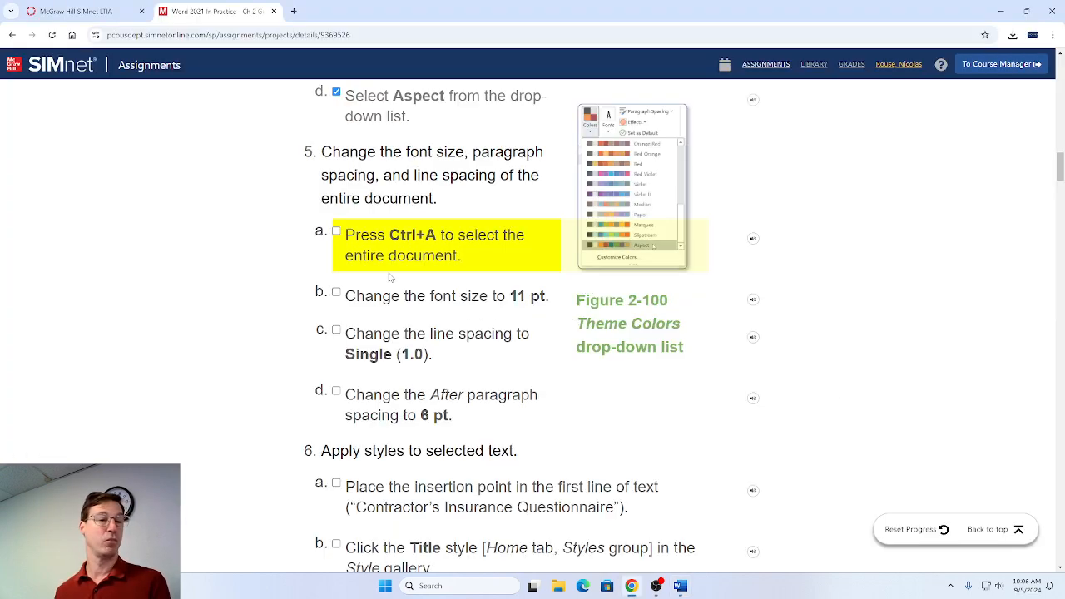
pyautogui.click(337, 236)
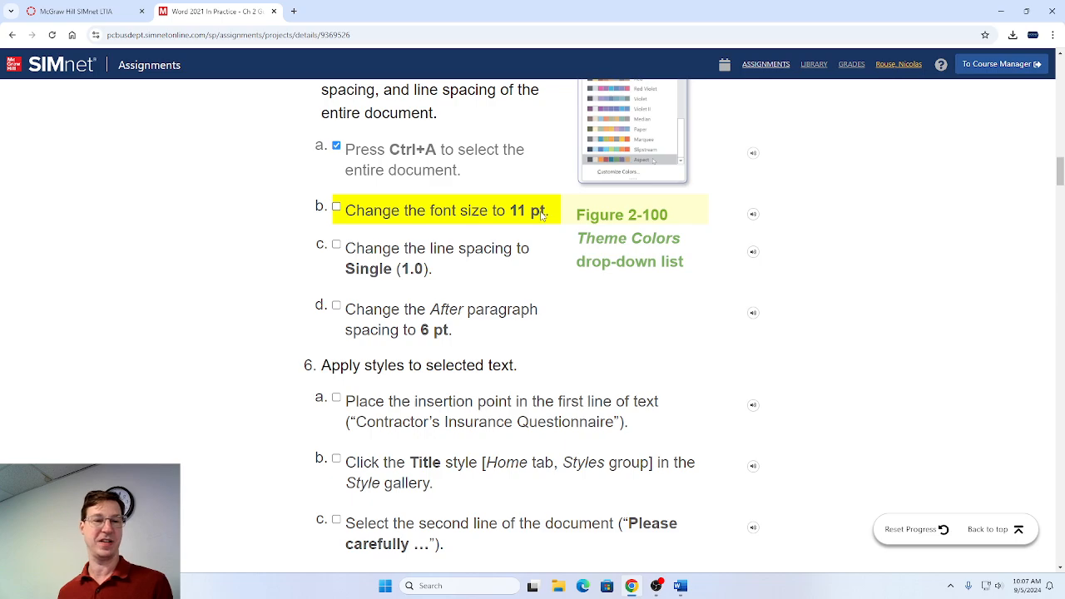
# Return to Word and set the selected document text to a font size of 11 pt.
pyautogui.hotkey('alt', 'Tab')
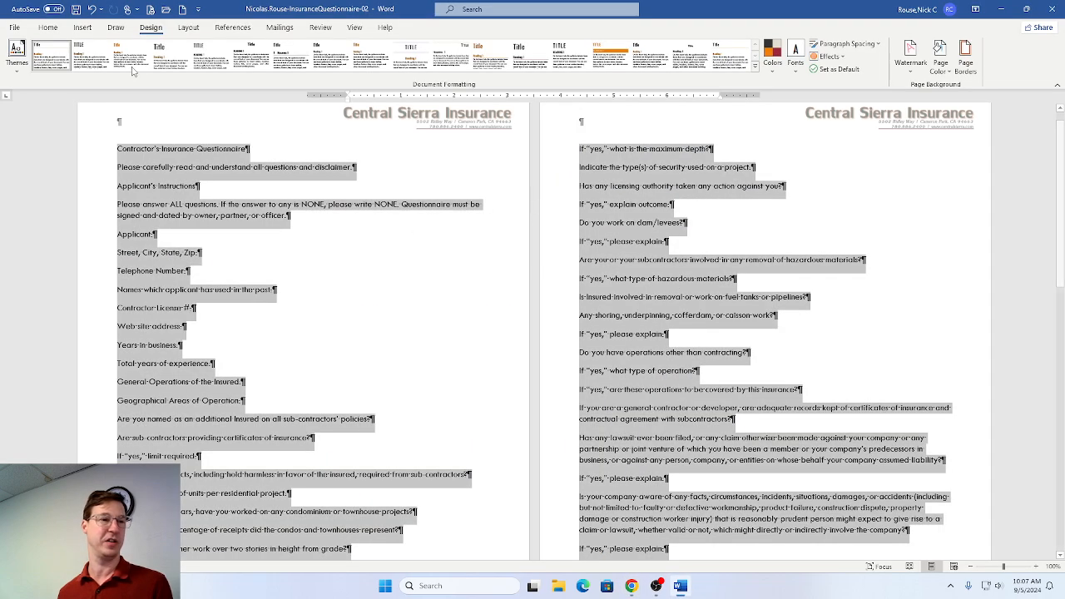
pyautogui.click(50, 29)
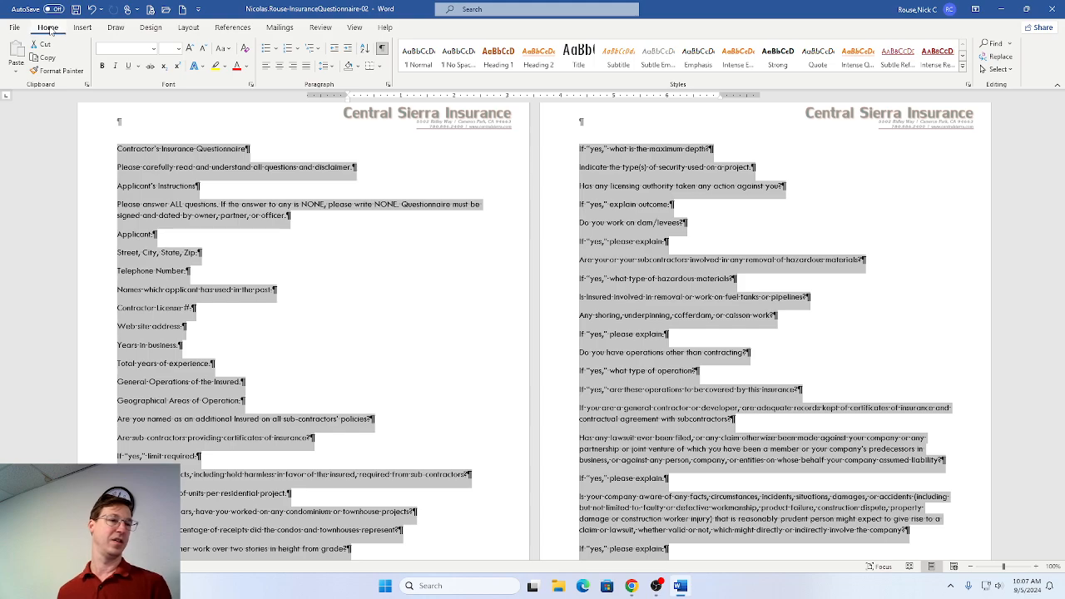
pyautogui.click(177, 49)
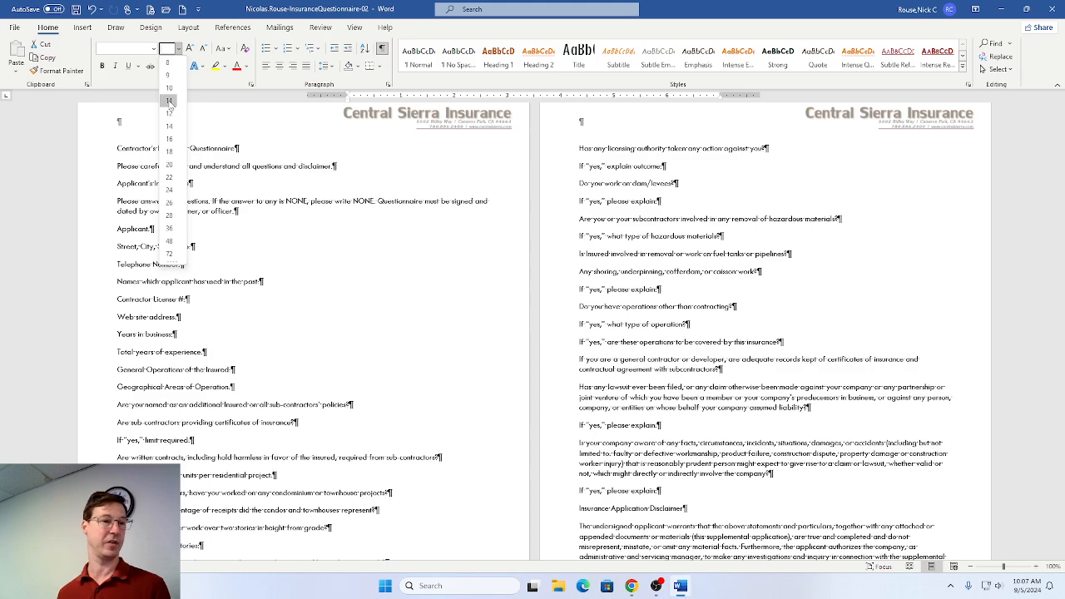
pyautogui.click(169, 101)
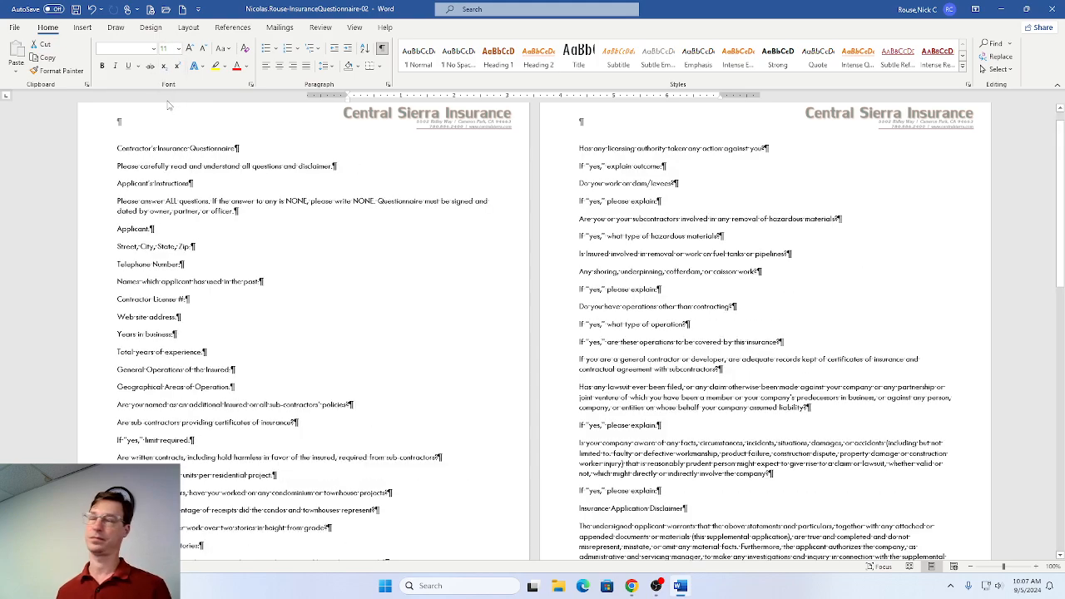
# Select the whole document again in Word, and check off step 5b in the Chrome instructions.
pyautogui.hotkey('ctrl', 'a')
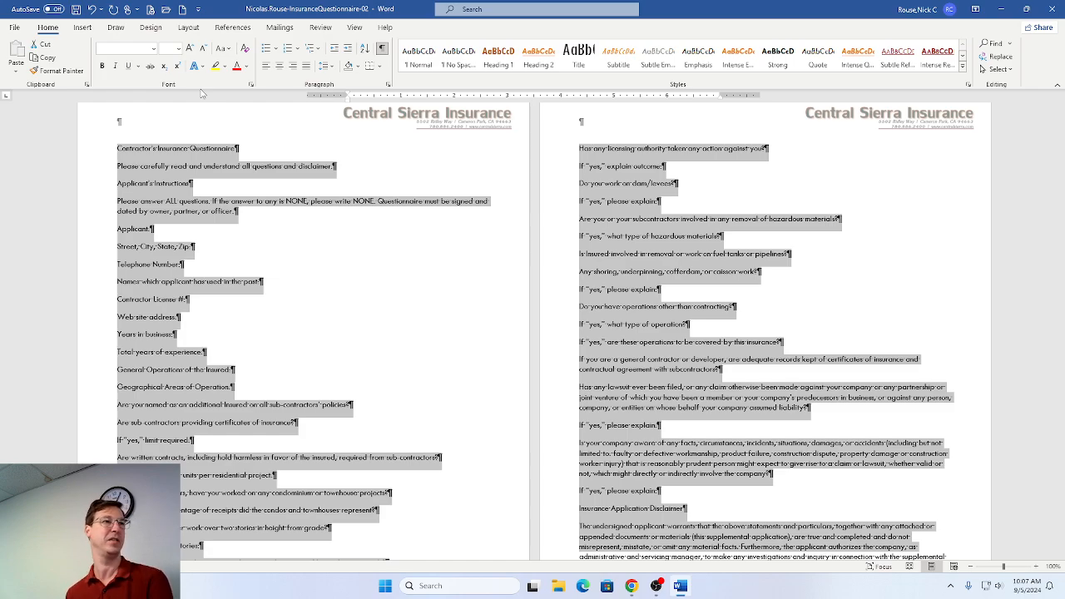
pyautogui.hotkey('alt', 'Tab')
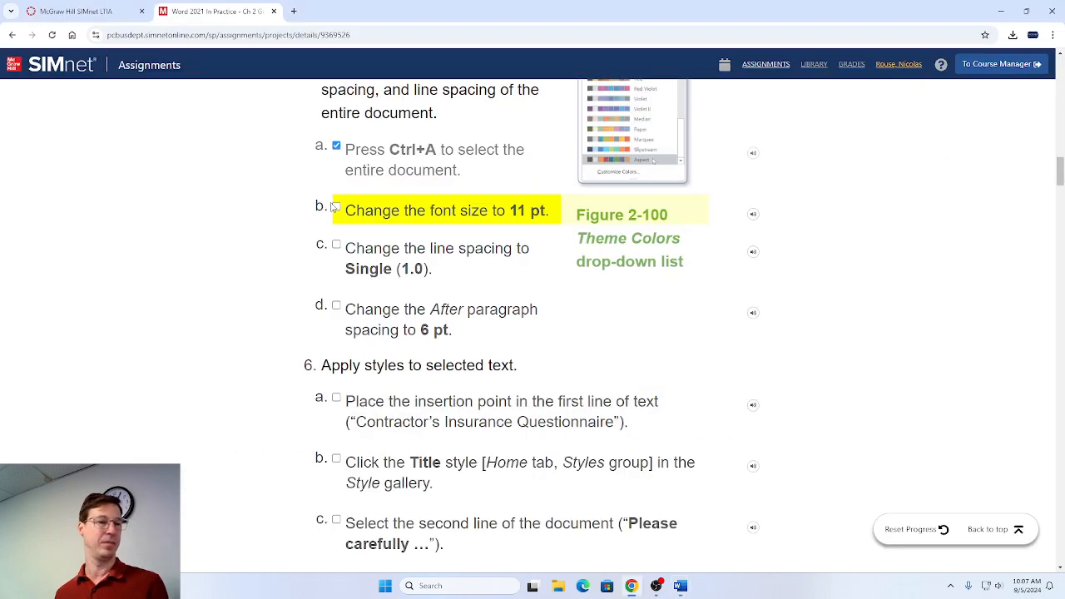
pyautogui.click(336, 207)
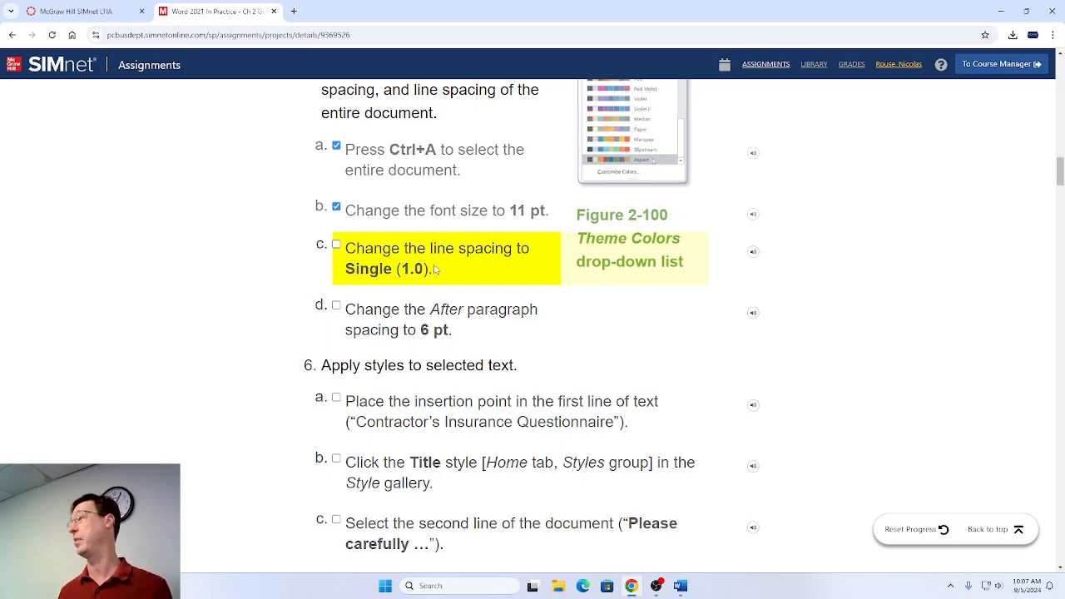
# Return to Word's paragraph settings for the selected text and set line spacing to Single and After spacing to 6 pt.
pyautogui.hotkey('alt', 'Tab')
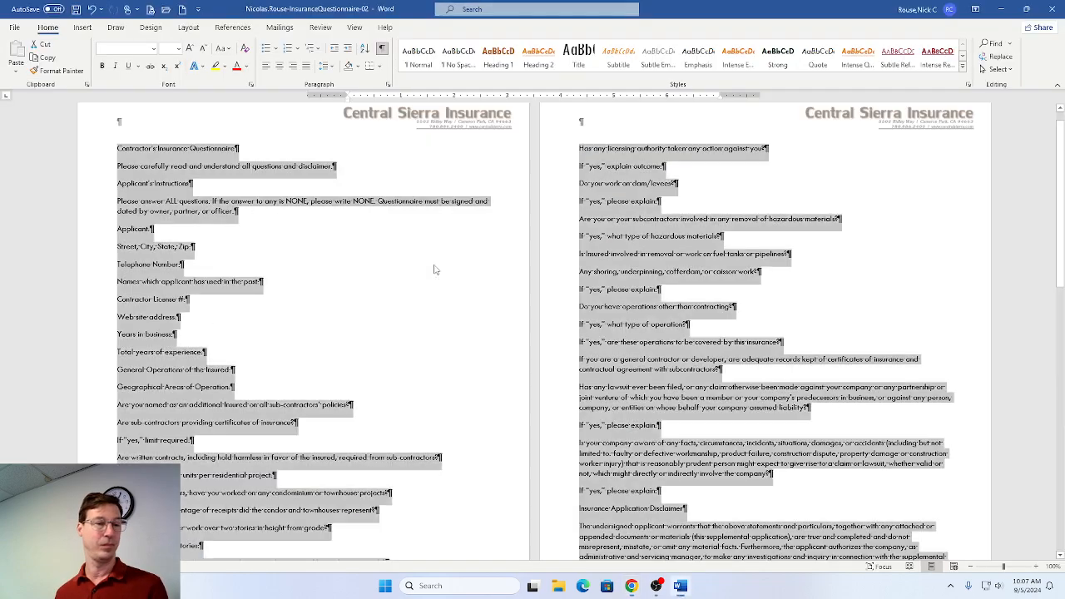
pyautogui.click(387, 86)
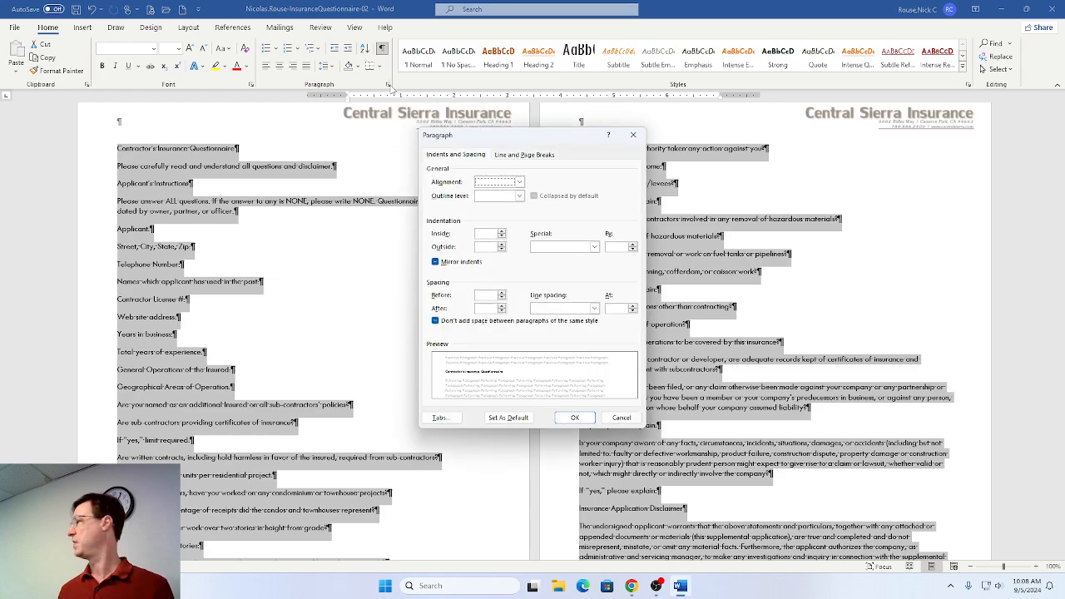
pyautogui.click(595, 310)
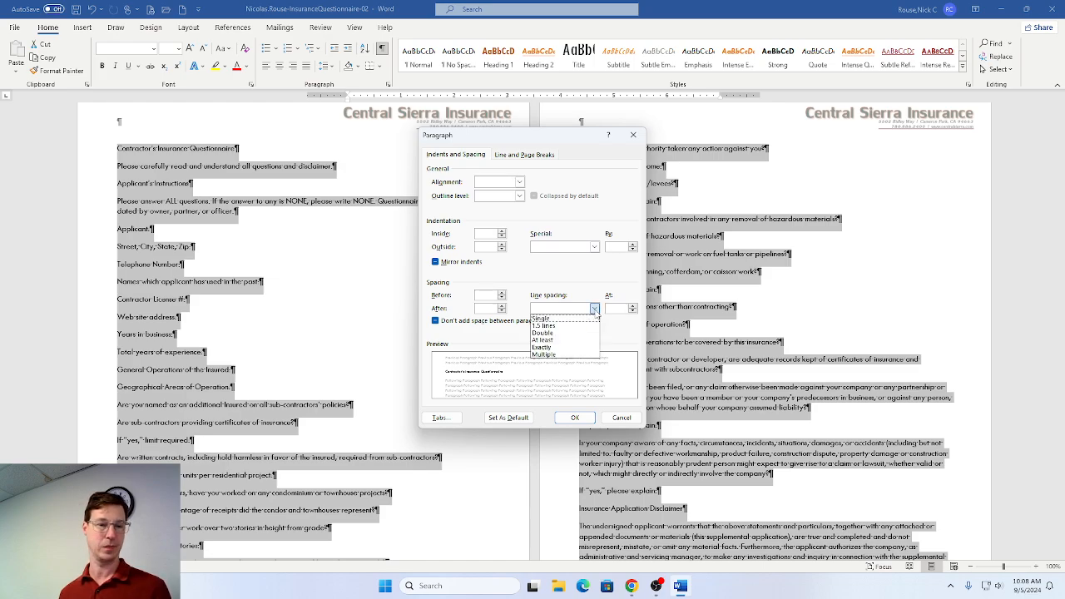
pyautogui.click(550, 319)
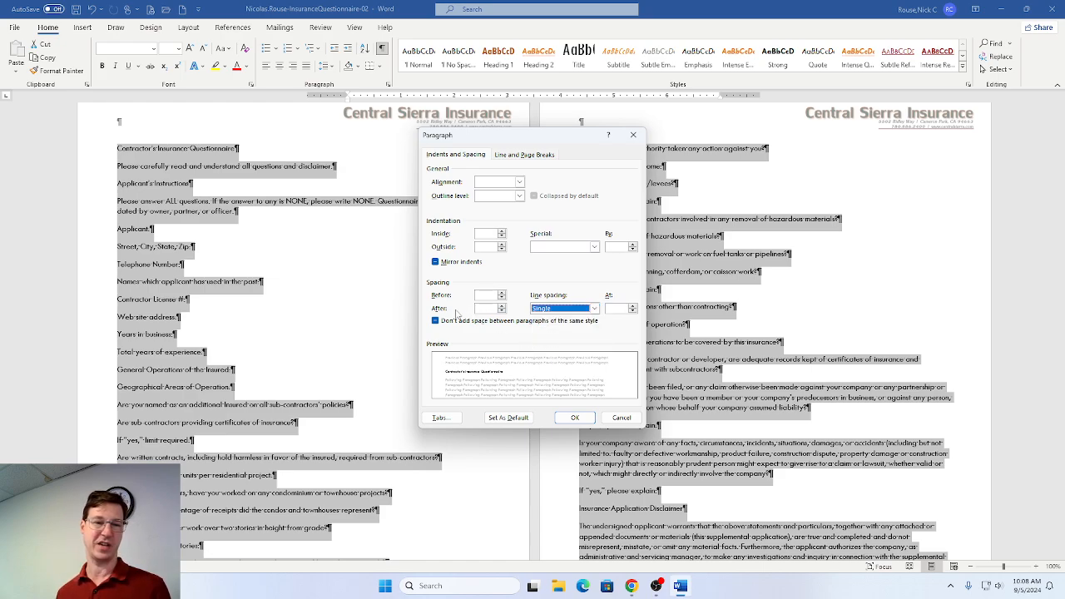
pyautogui.click(502, 310)
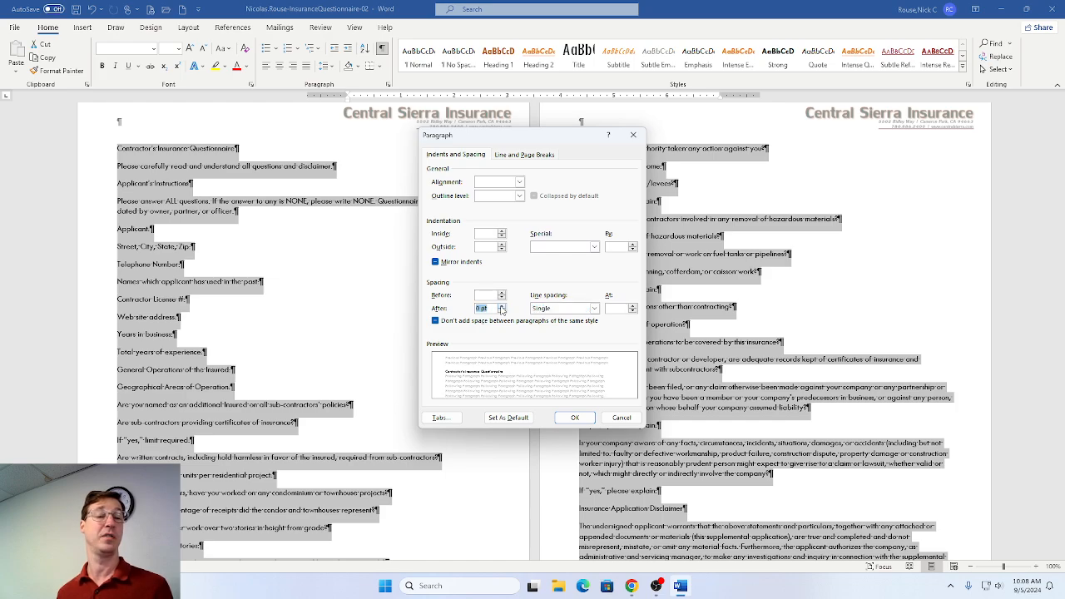
pyautogui.click(502, 306)
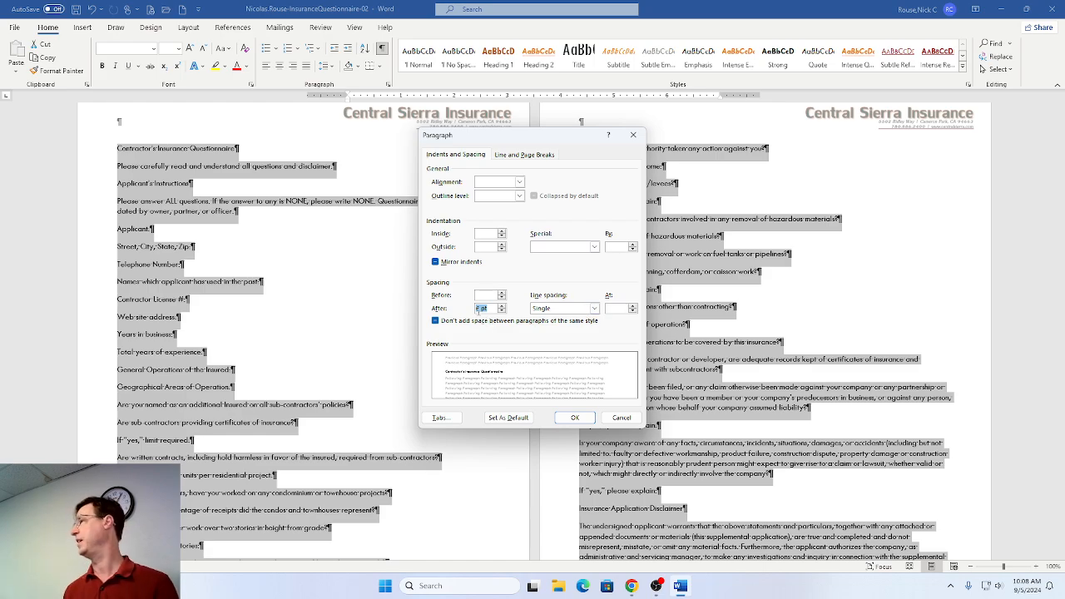
# Switch to the Chrome instructions and check off steps 5c and 5d.
pyautogui.hotkey('alt', 'Tab')
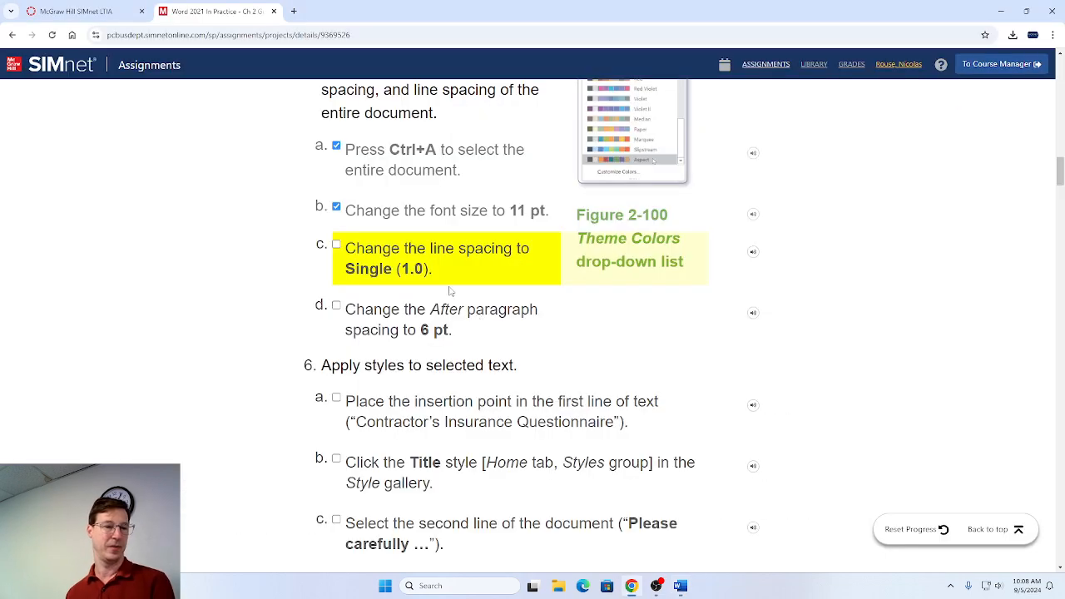
pyautogui.click(337, 244)
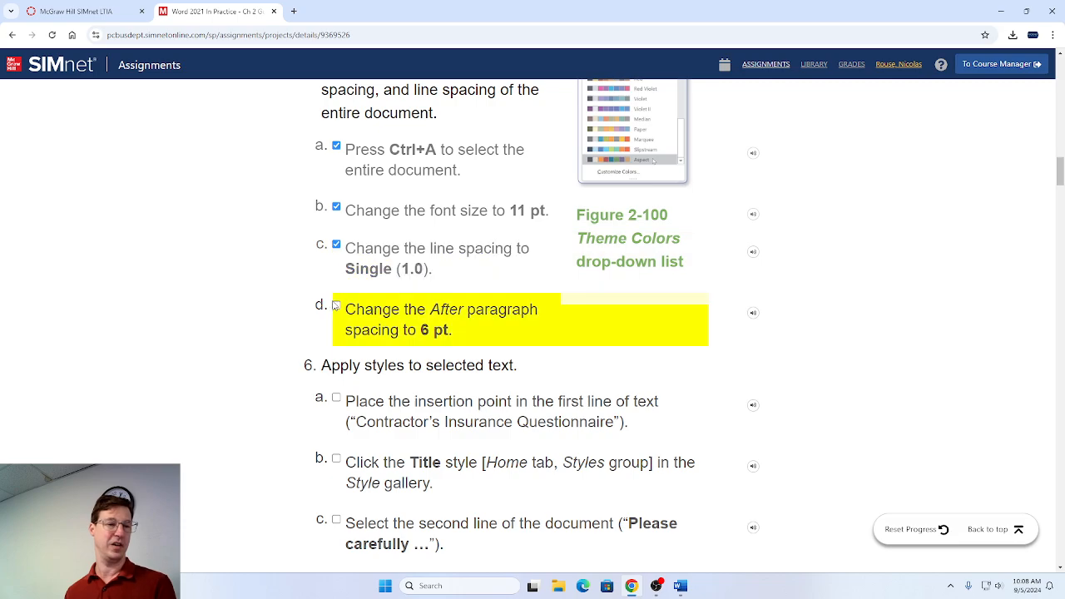
pyautogui.click(343, 306)
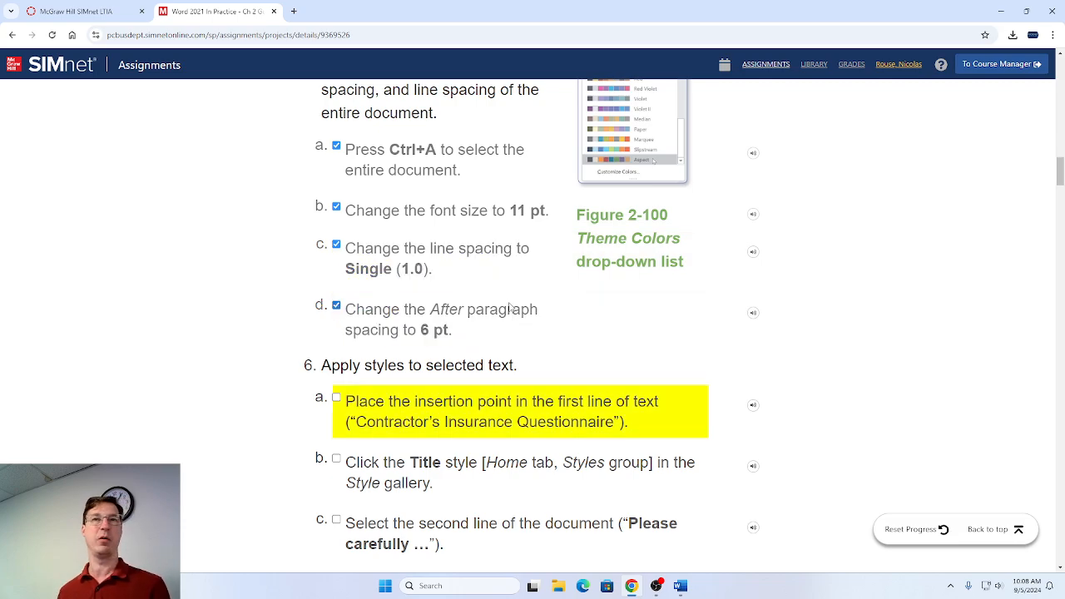
# Switch to Word and apply the pending paragraph spacing settings to the whole document, and return to the Chrome instructions for step 6.
pyautogui.hotkey('alt', 'Tab')
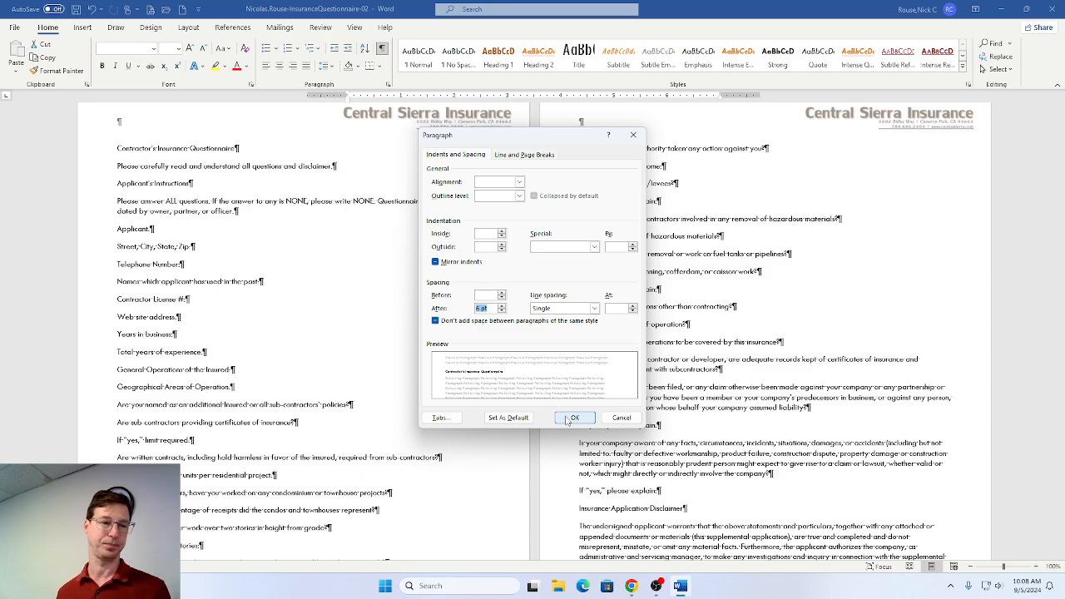
pyautogui.click(567, 418)
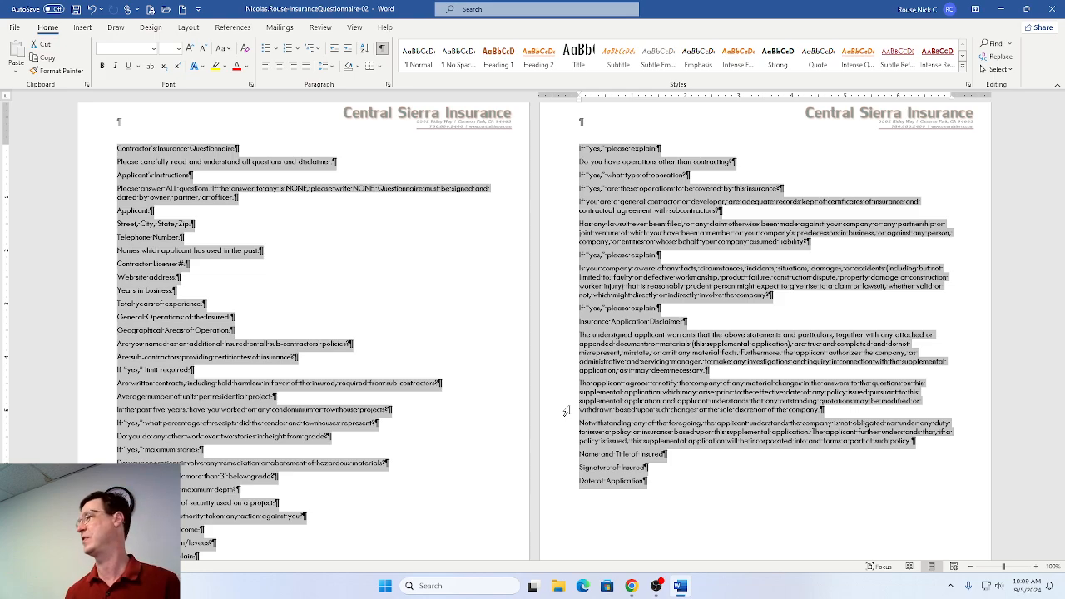
pyautogui.hotkey('alt', 'Tab')
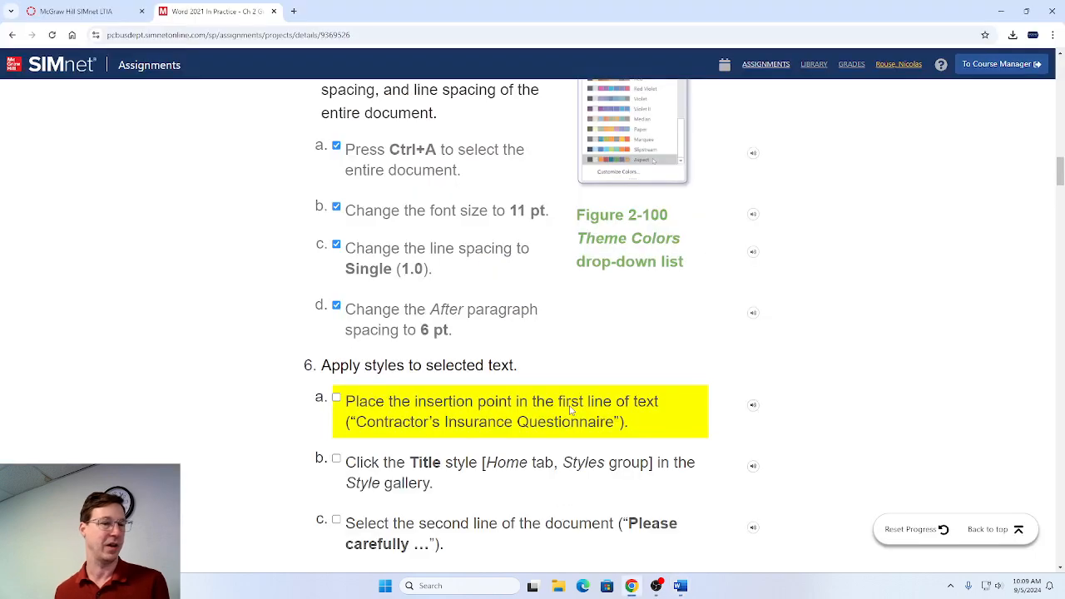
pyautogui.scroll(-2, 605, 446)
pyautogui.scroll(-1, 605, 447)
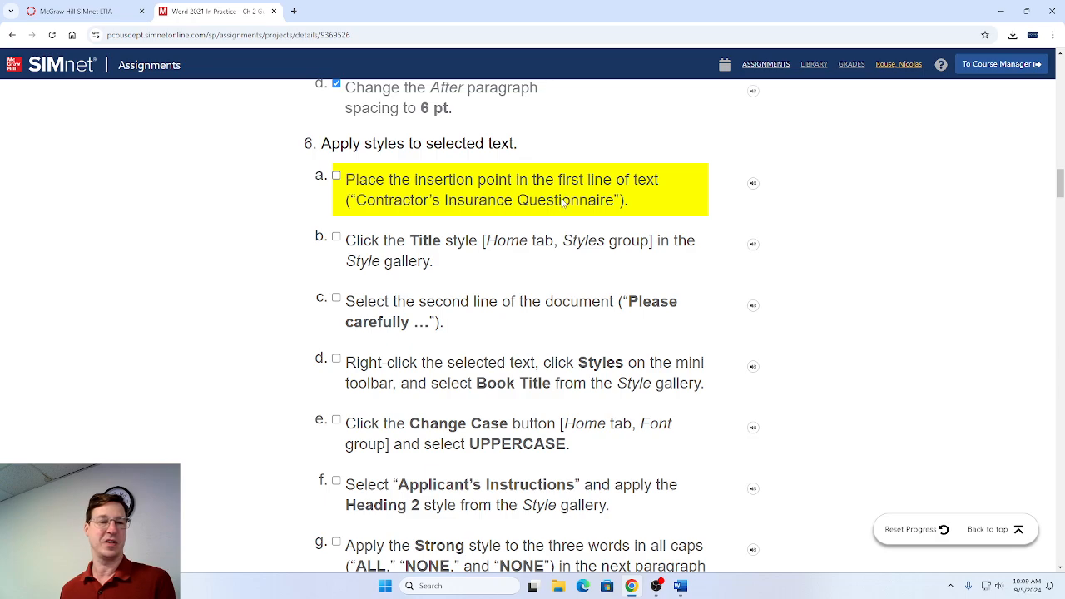
# Place the insertion point in the first line, "Contractor's Insurance Questionnaire", in Word, and check off step 6a in the Chrome instructions.
pyautogui.hotkey('alt', 'Tab')
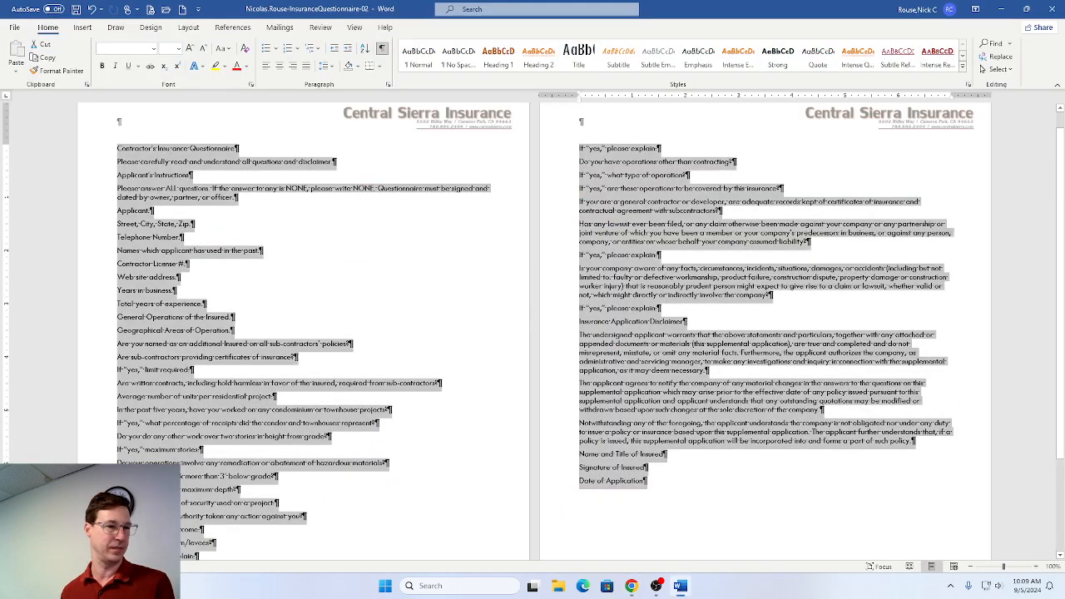
pyautogui.click(173, 150)
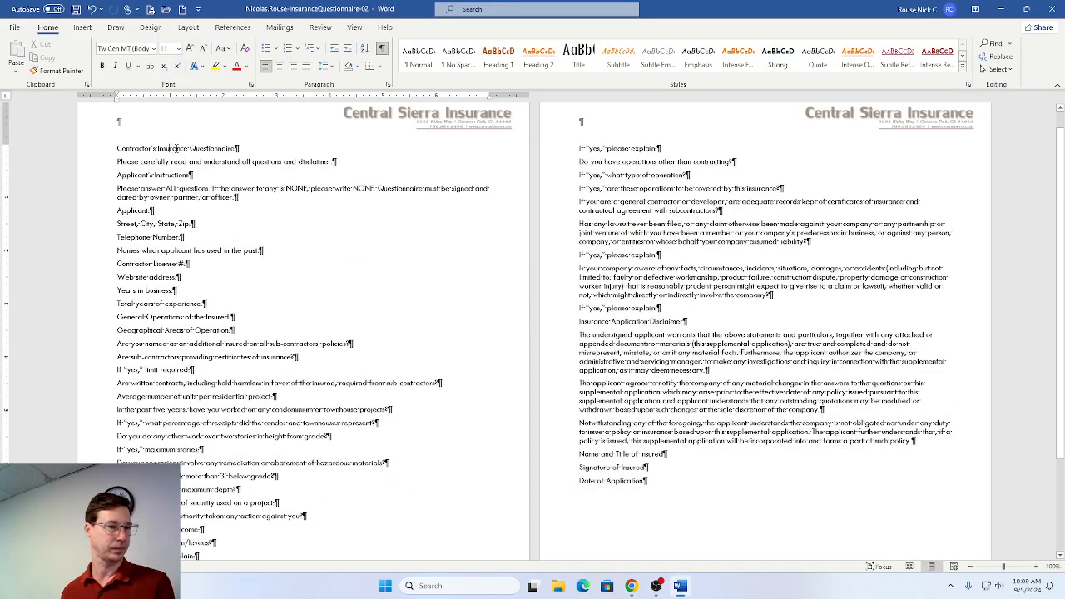
pyautogui.click(1036, 567)
pyautogui.click(1036, 567)
pyautogui.click(1036, 567)
pyautogui.click(1036, 567)
pyautogui.click(1036, 568)
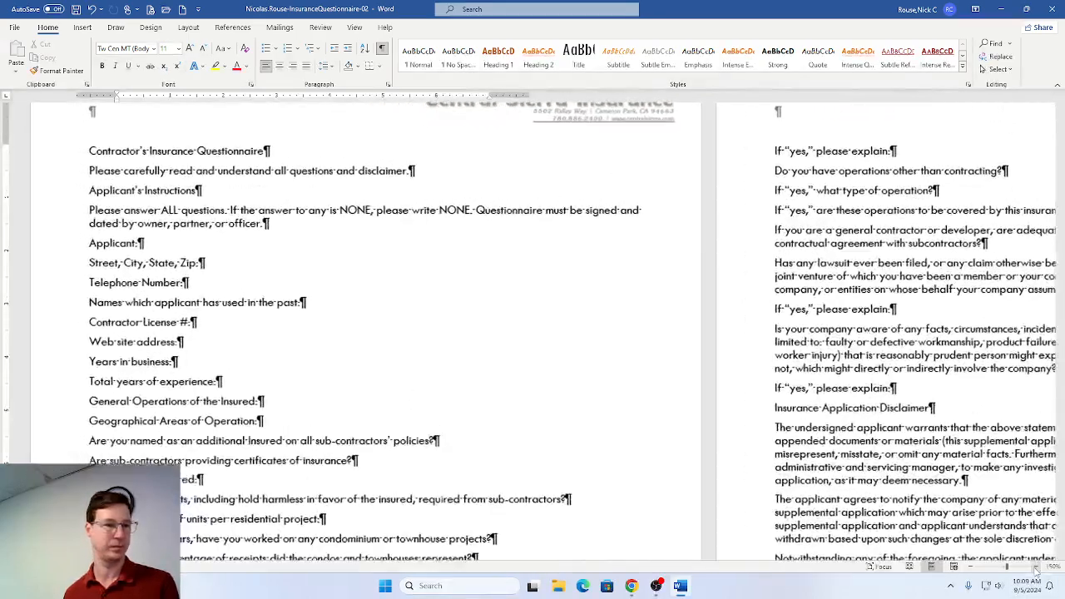
pyautogui.click(1036, 567)
pyautogui.click(1036, 567)
pyautogui.click(1036, 567)
pyautogui.click(1036, 567)
pyautogui.click(1036, 567)
pyautogui.scroll(1, 377, 422)
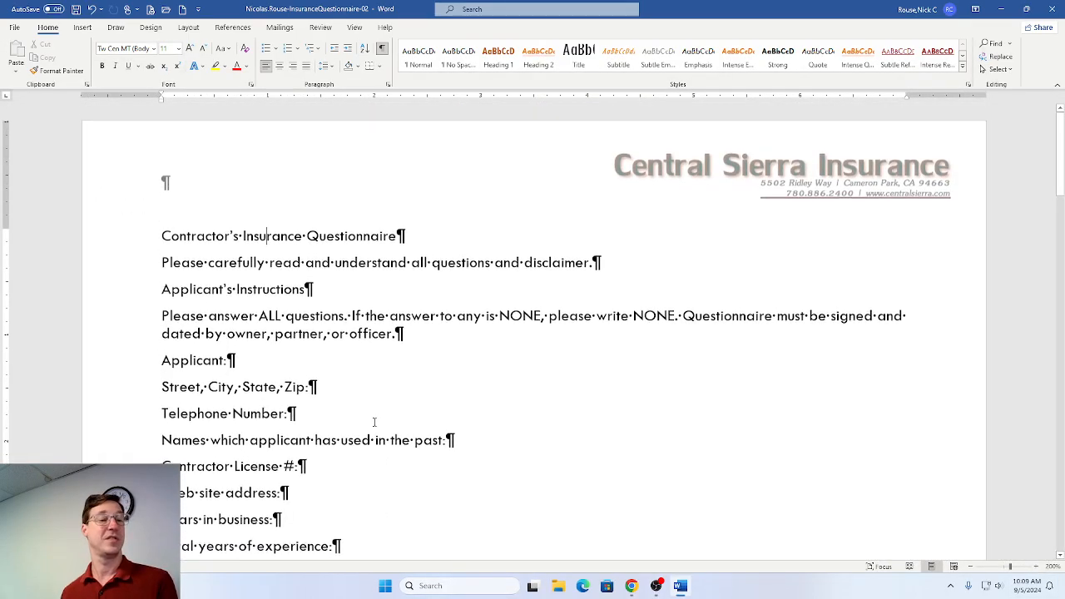
pyautogui.click(255, 237)
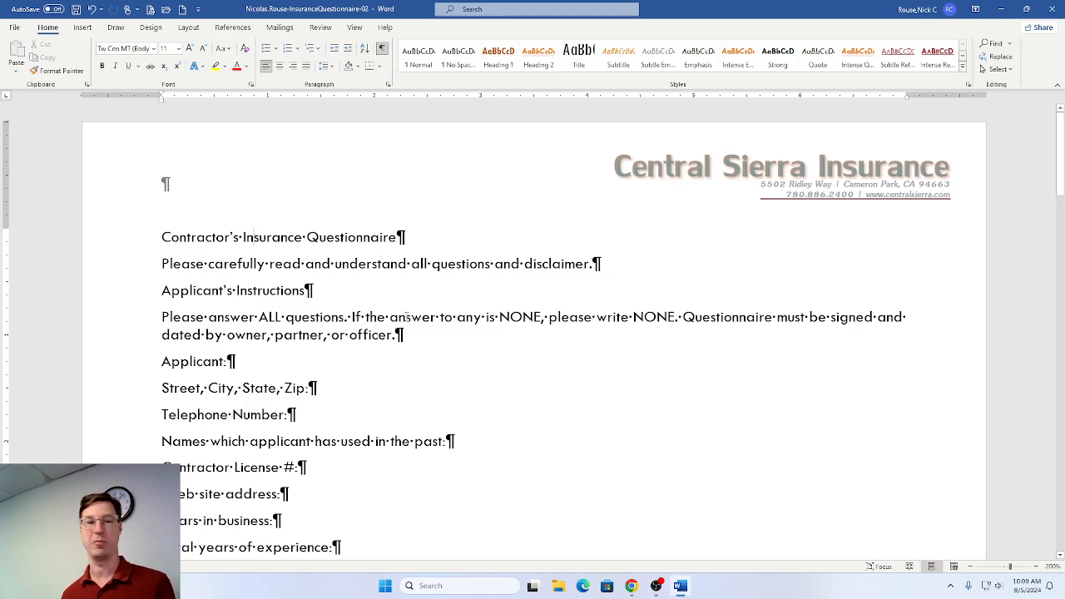
pyautogui.hotkey('alt', 'Tab')
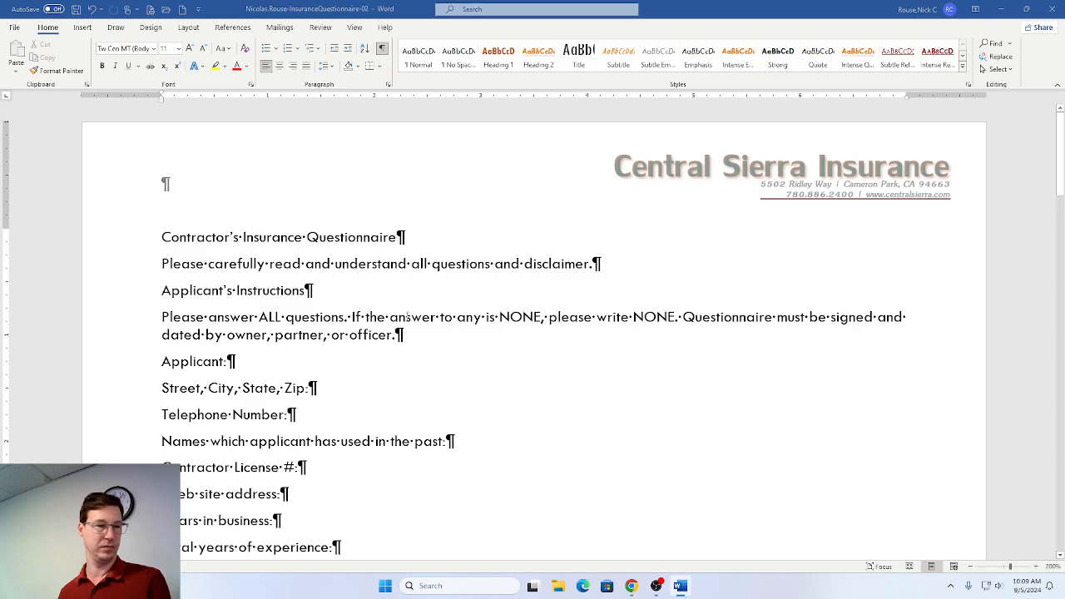
pyautogui.click(335, 177)
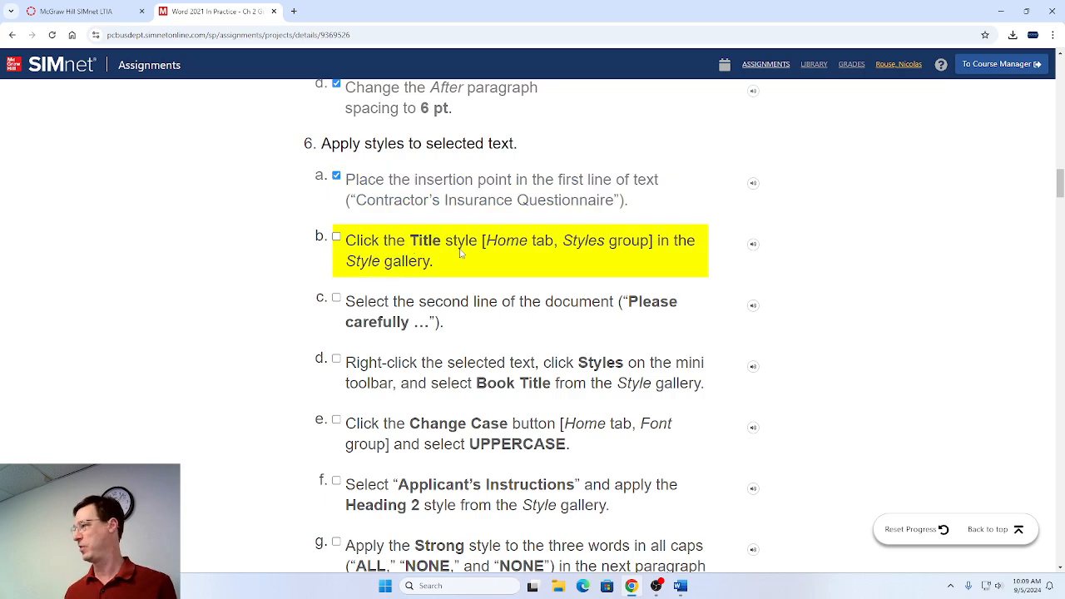
# Apply the Title style to the "Contractor's Insurance Questionnaire" line in Word, and check off step 6b in the Chrome instructions.
pyautogui.hotkey('alt', 'Tab')
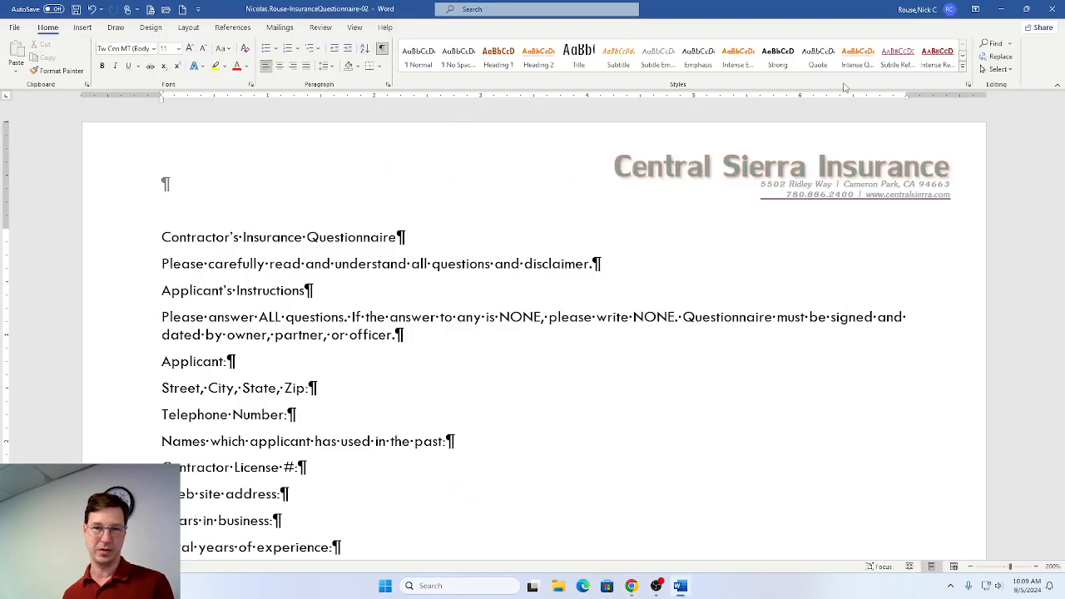
pyautogui.click(578, 55)
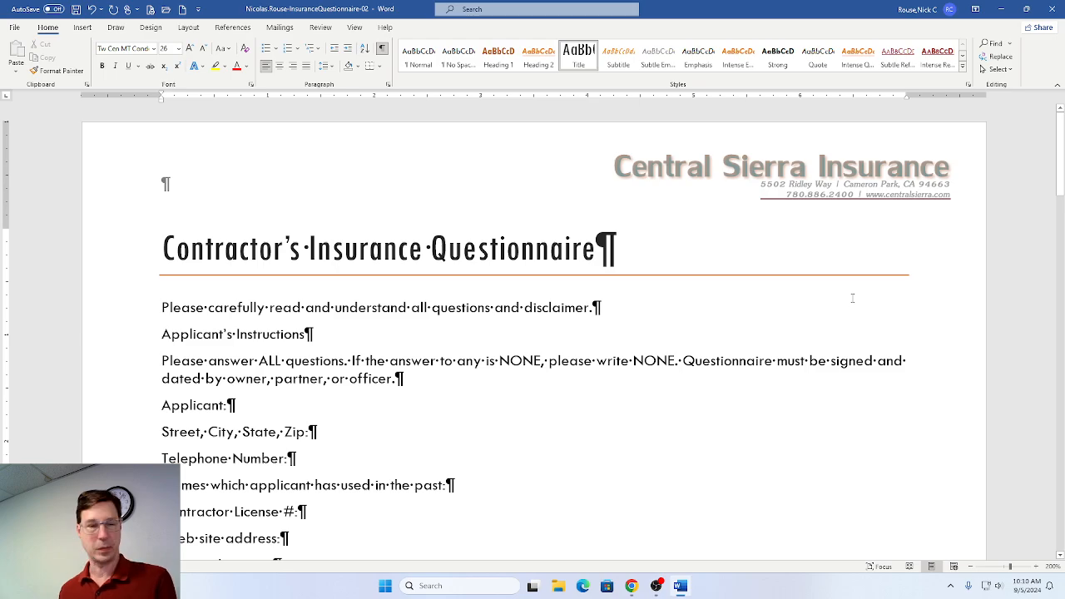
pyautogui.hotkey('alt', 'Tab')
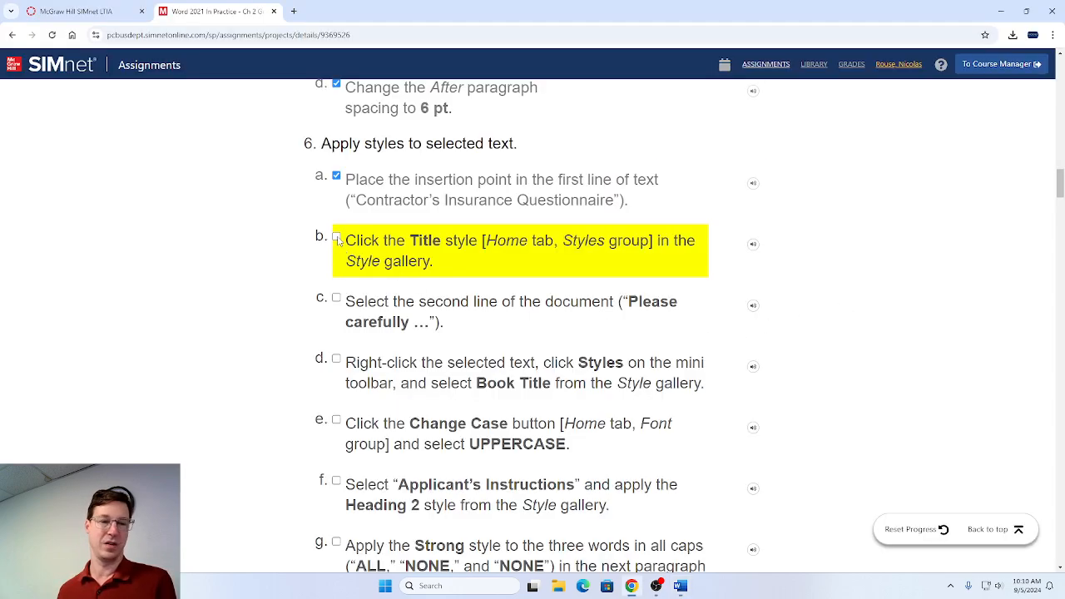
pyautogui.click(336, 239)
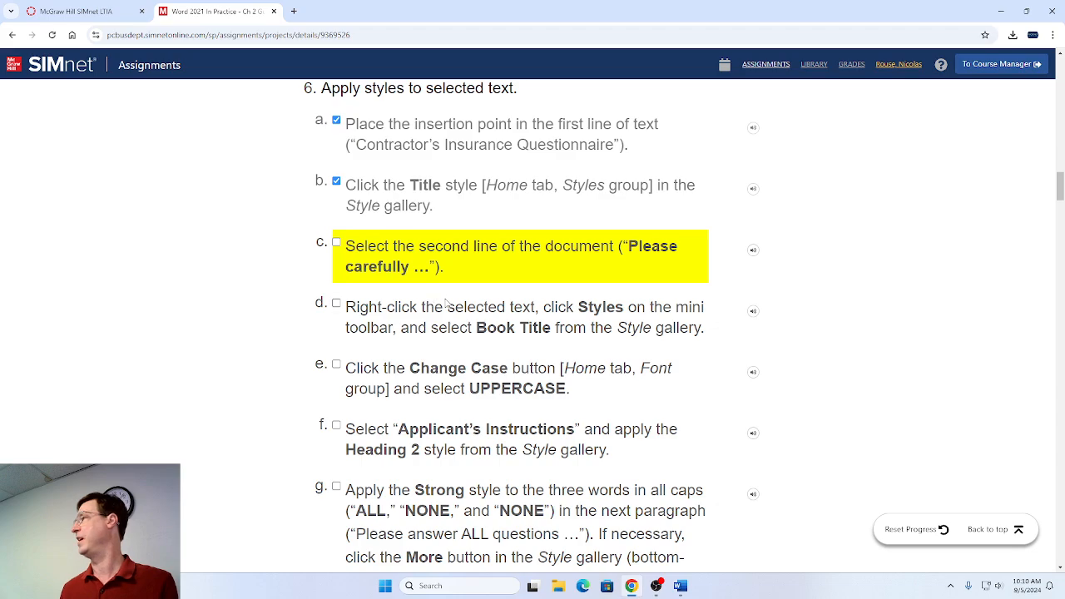
pyautogui.scroll(-1, 439, 231)
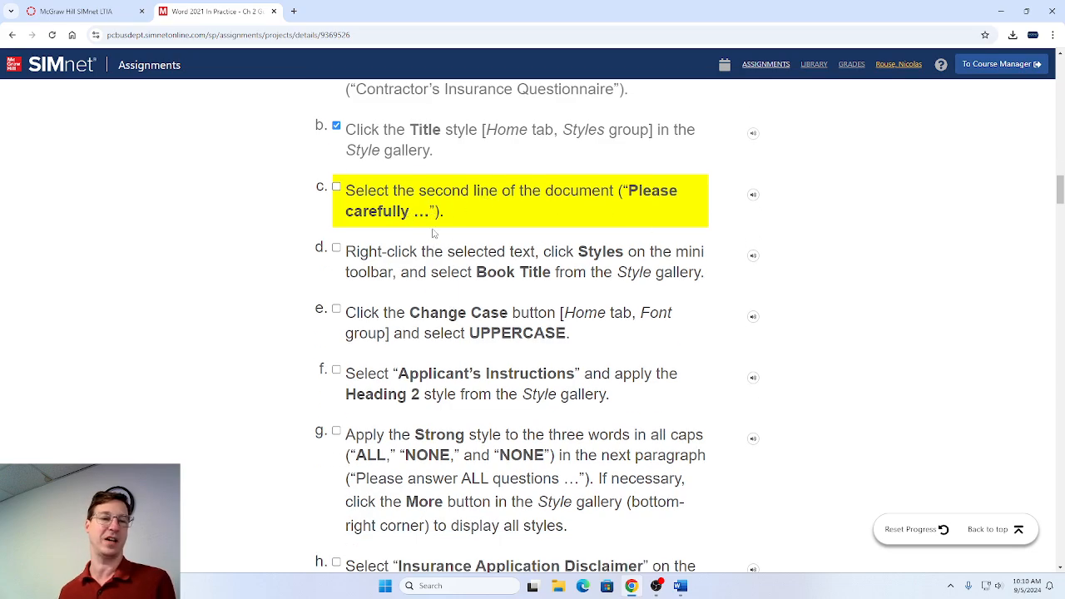
# Select the whole second line, "Please carefully read…", in Word, and check off step 6c in the Chrome instructions.
pyautogui.hotkey('alt', 'Tab')
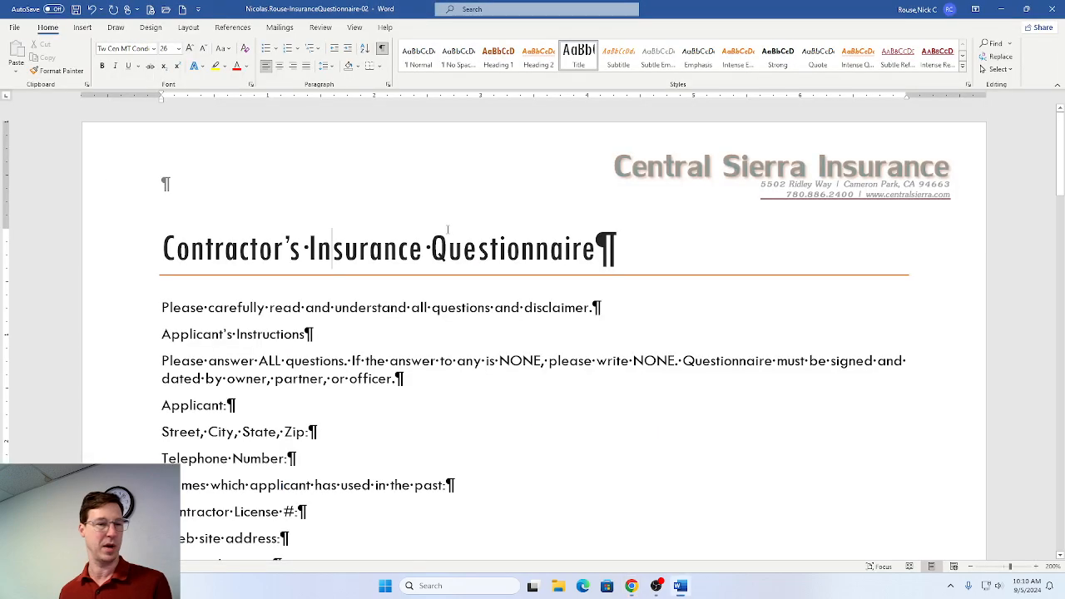
pyautogui.click(117, 315)
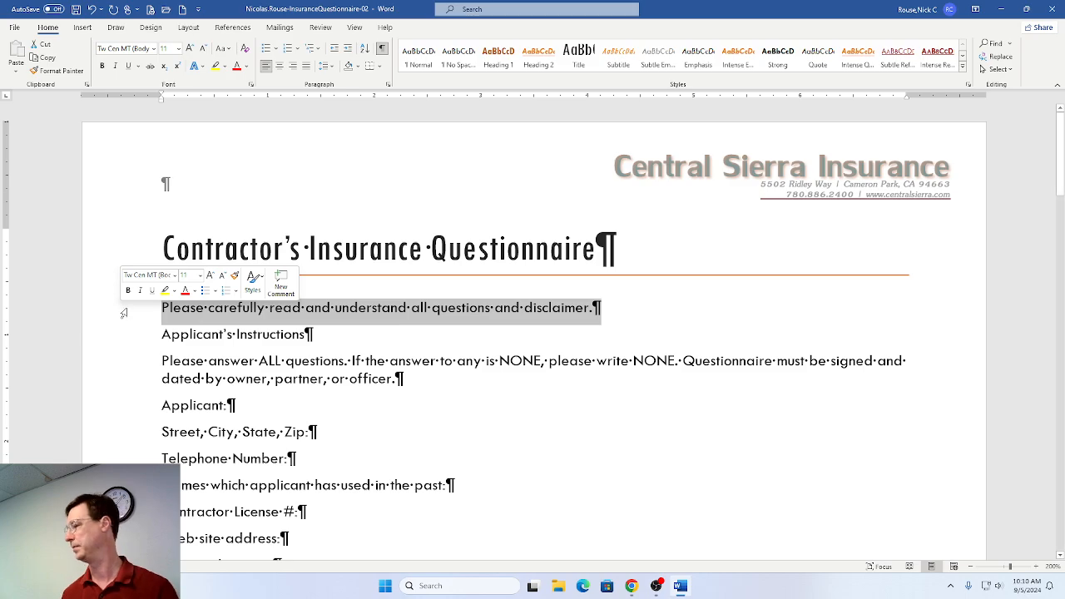
pyautogui.hotkey('alt', 'Tab')
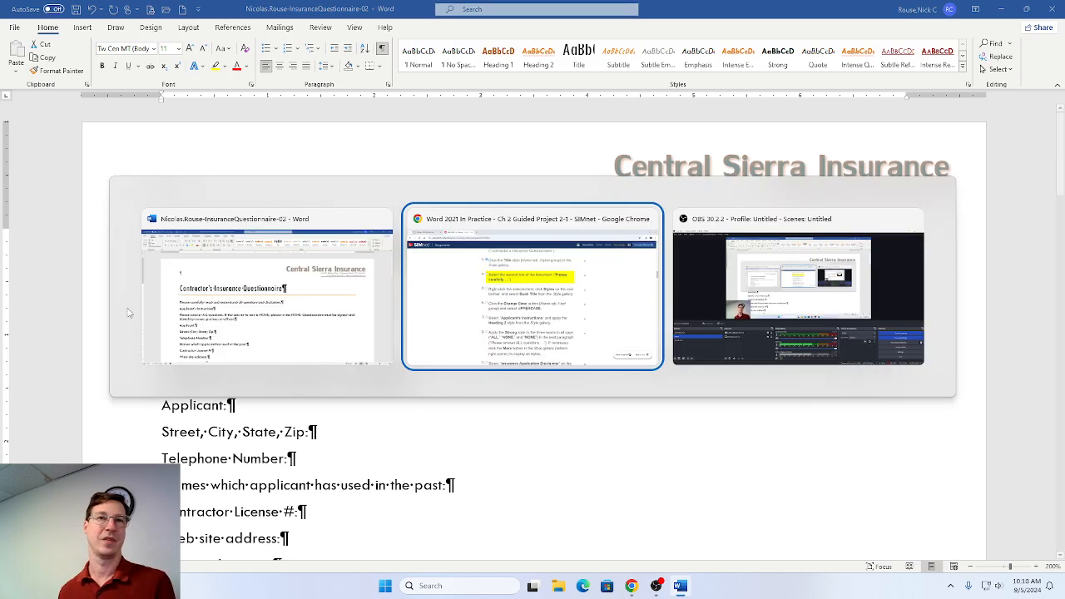
pyautogui.hotkey('alt', 'Tab')
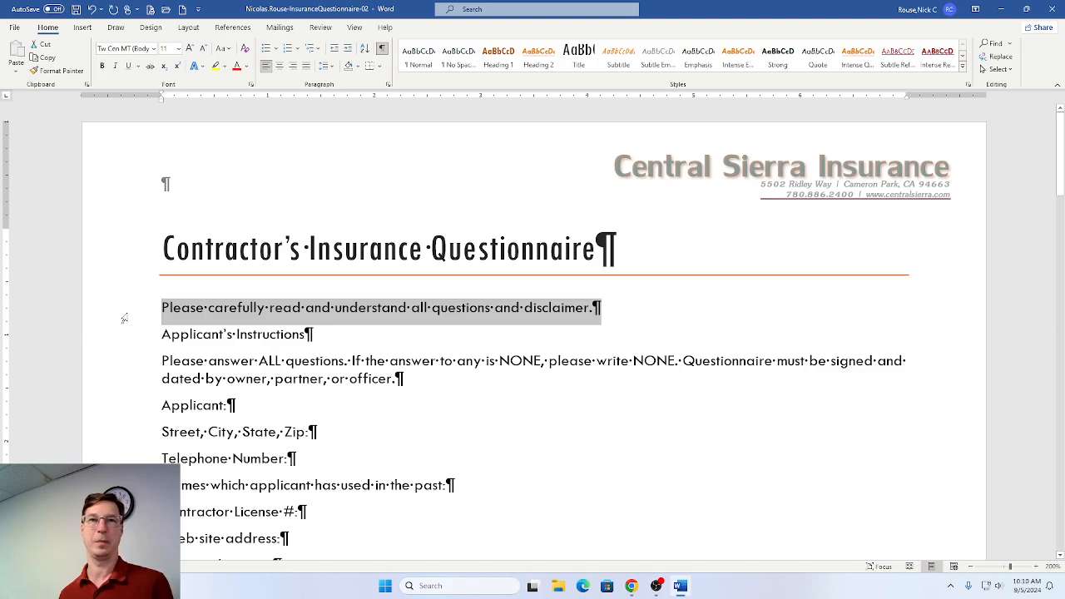
pyautogui.hotkey('alt', 'Tab')
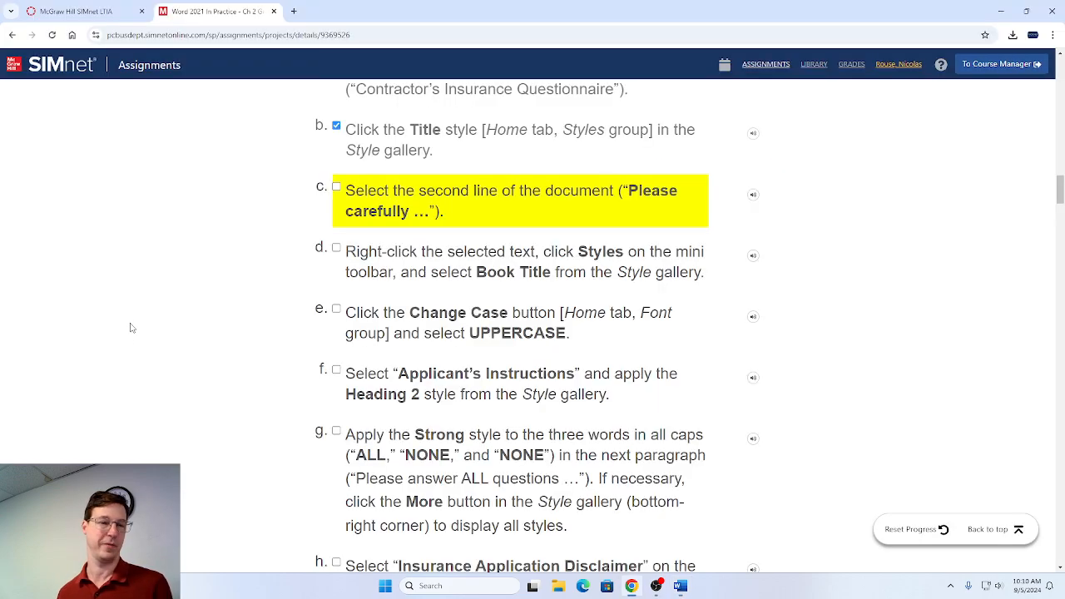
pyautogui.click(337, 187)
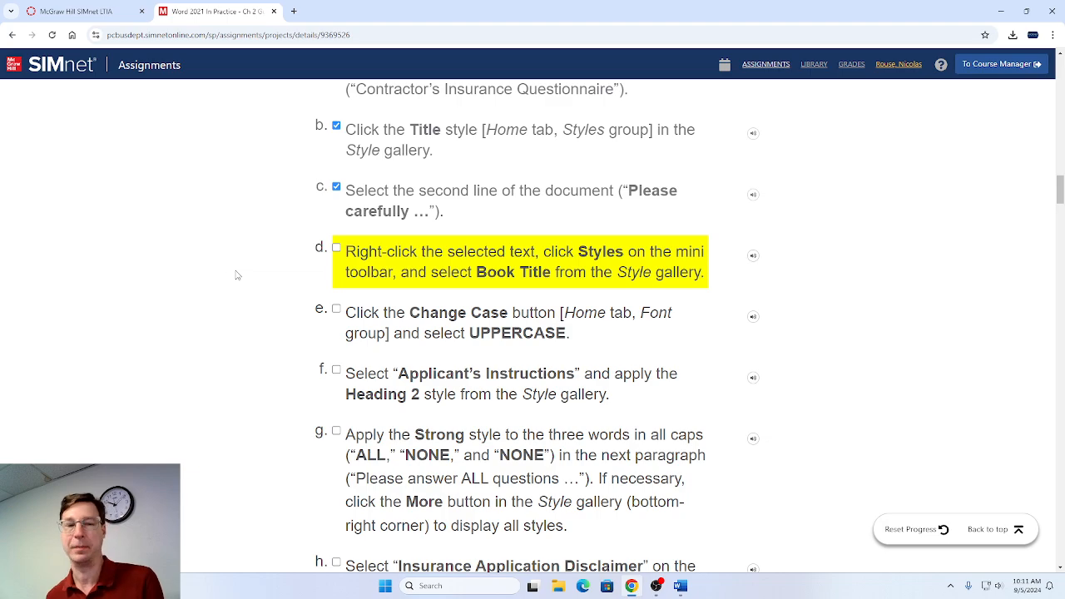
# Return to Word and apply the Book Title style to the selected "Please carefully read…" line.
pyautogui.hotkey('alt', 'Tab')
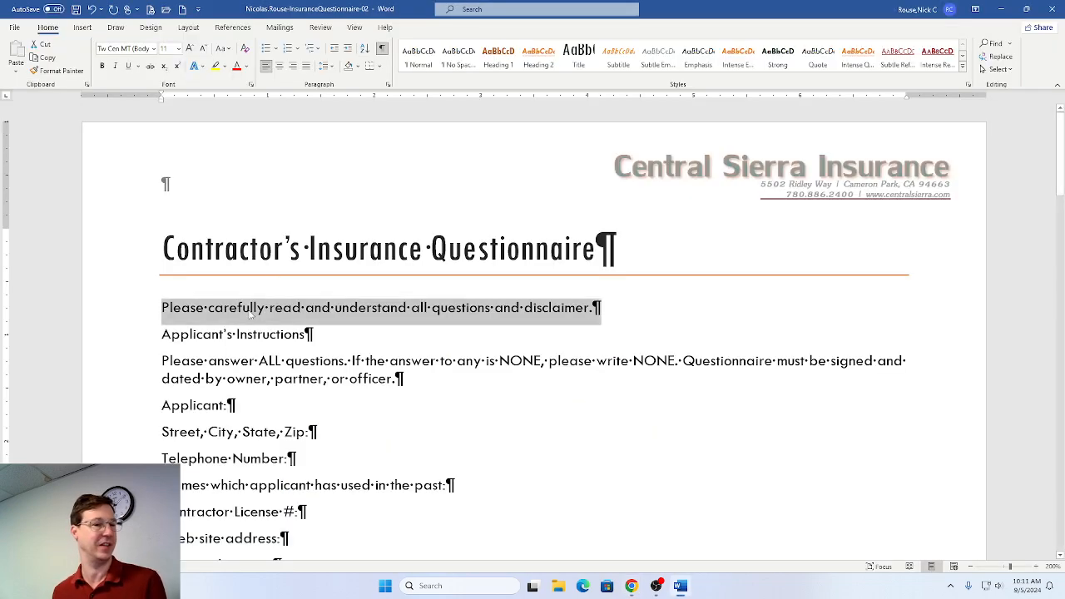
pyautogui.hotkey('alt', 'Tab')
pyautogui.hotkey('alt', 'Tab')
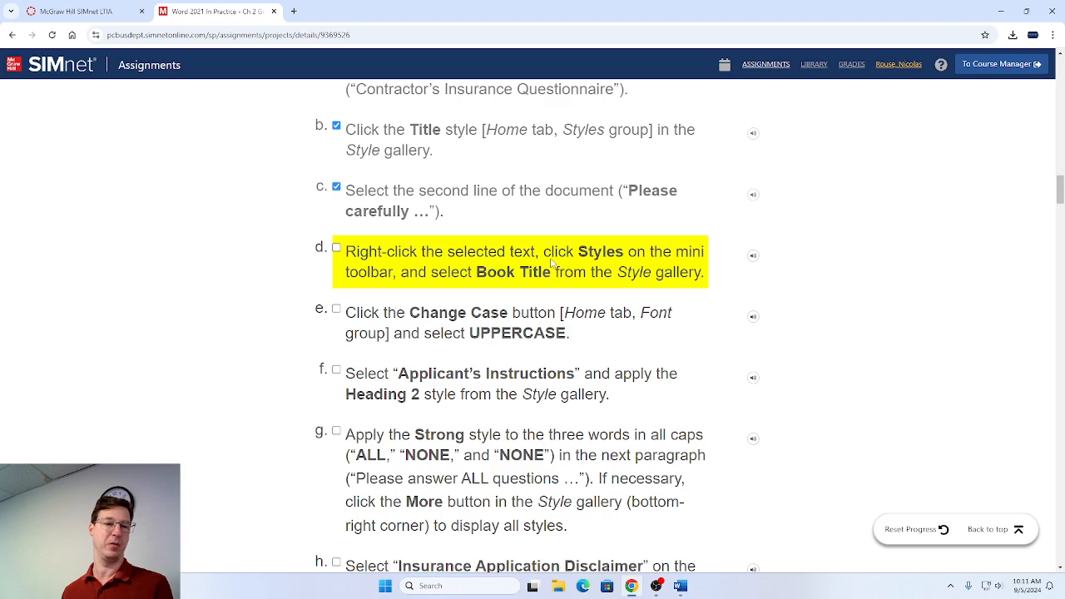
pyautogui.hotkey('alt', 'Tab')
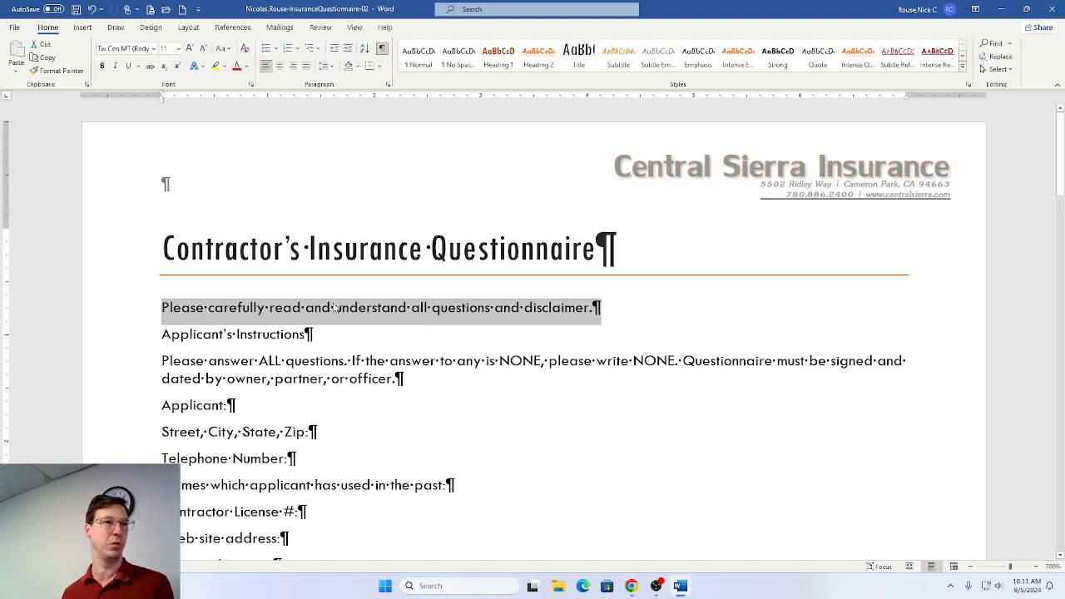
pyautogui.hotkey('alt', 'Tab')
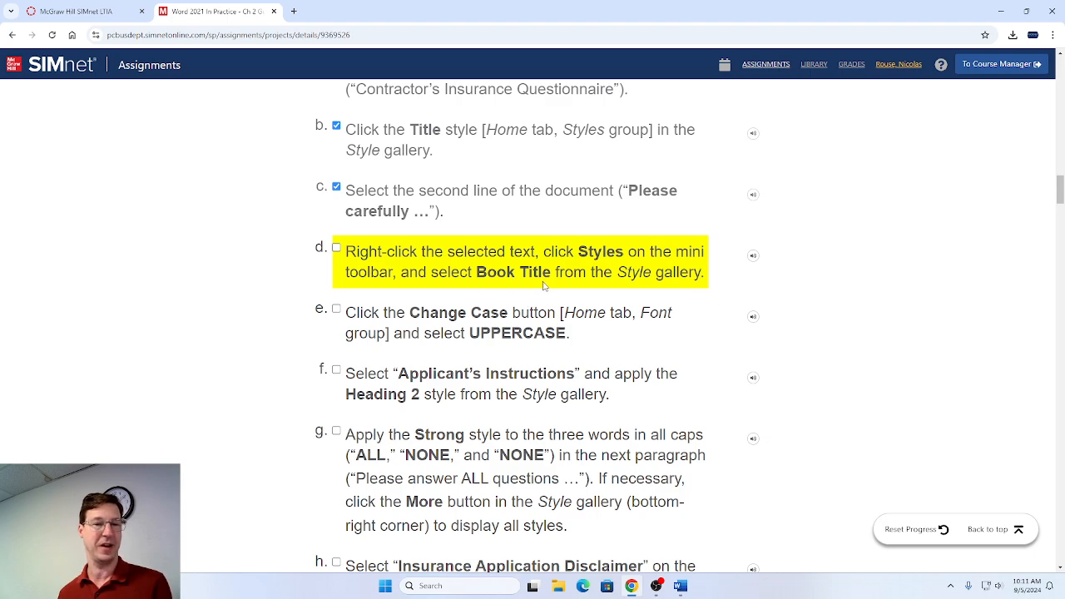
pyautogui.hotkey('alt', 'Tab')
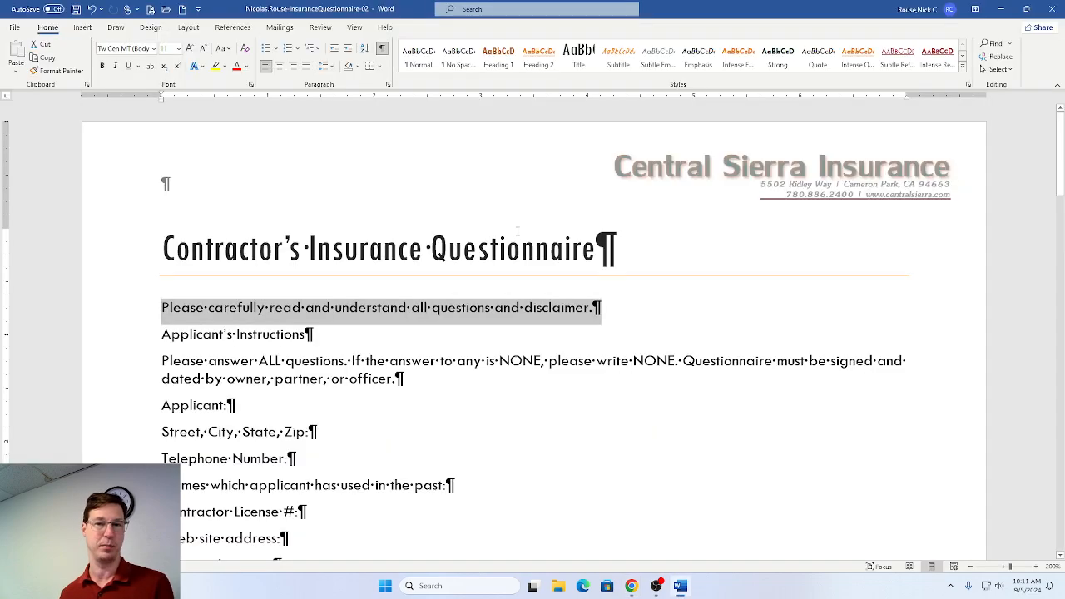
pyautogui.click(963, 72)
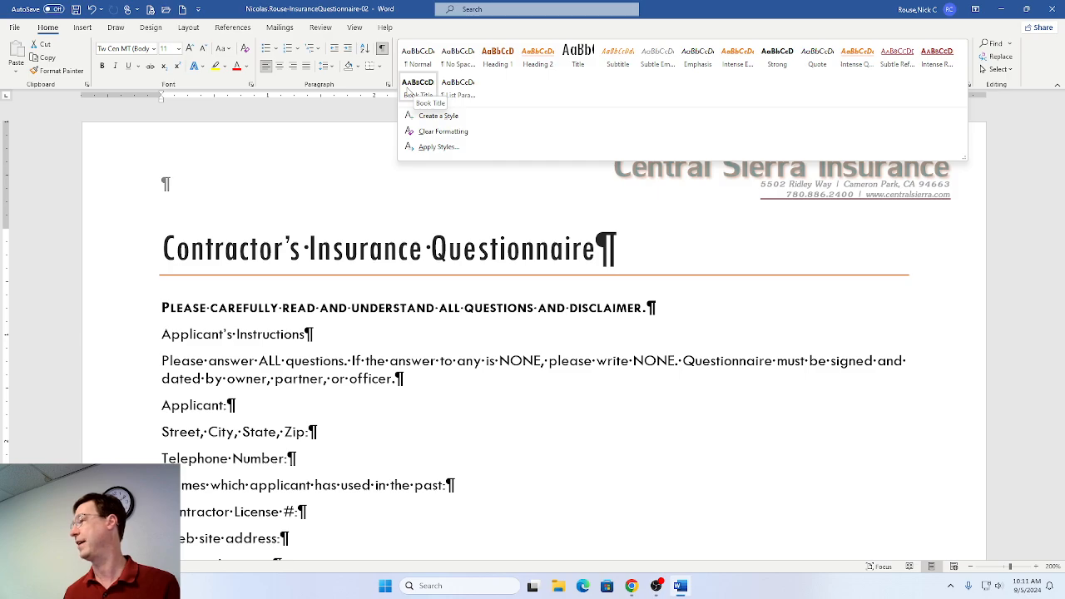
pyautogui.click(407, 89)
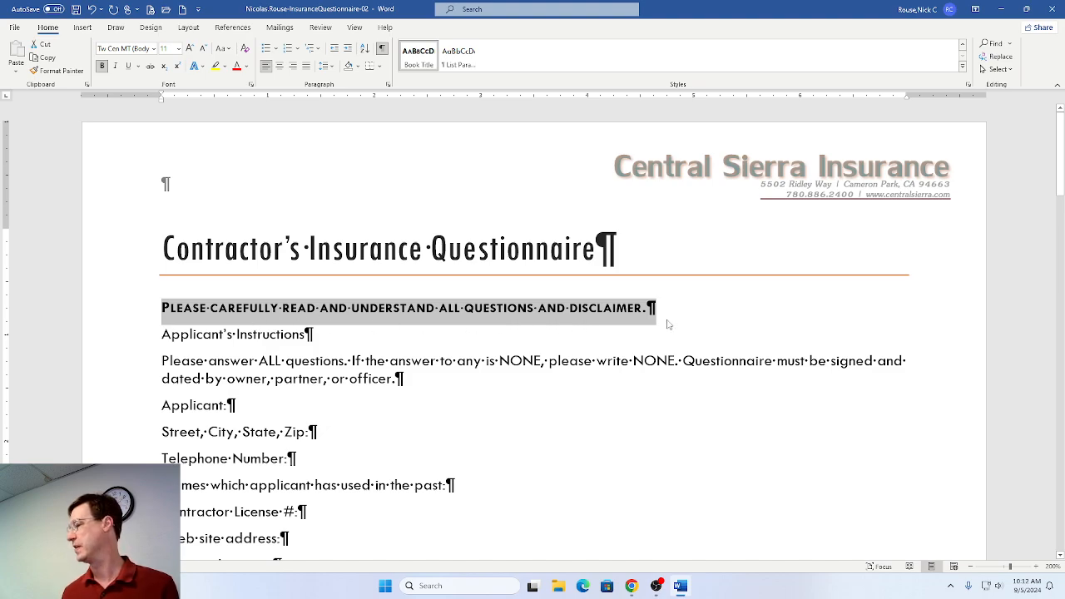
# Switch to the Chrome instructions and check off step 6d.
pyautogui.hotkey('alt', 'Tab')
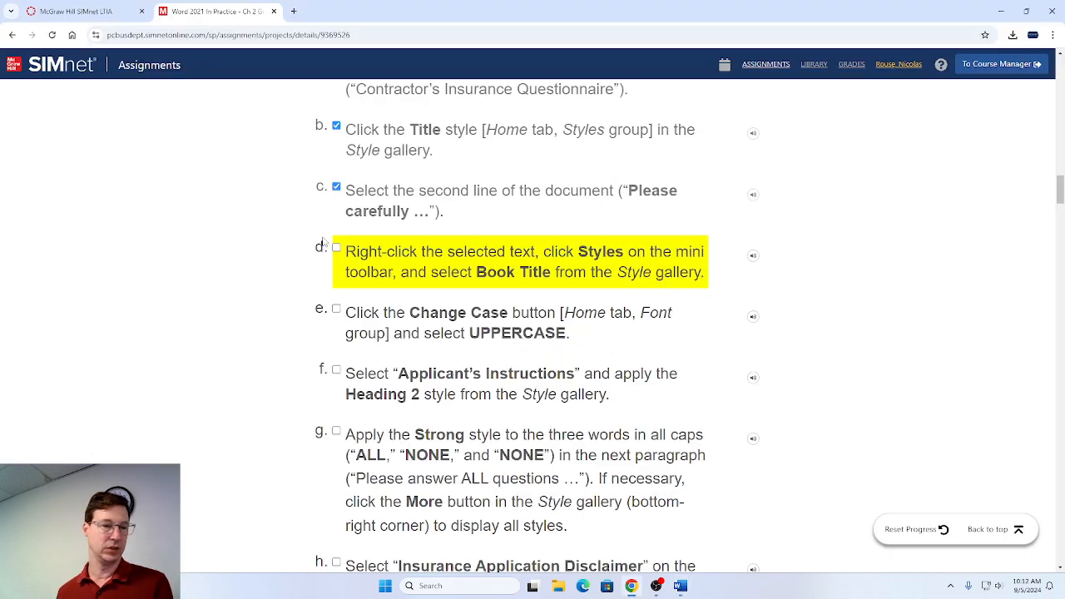
pyautogui.click(336, 248)
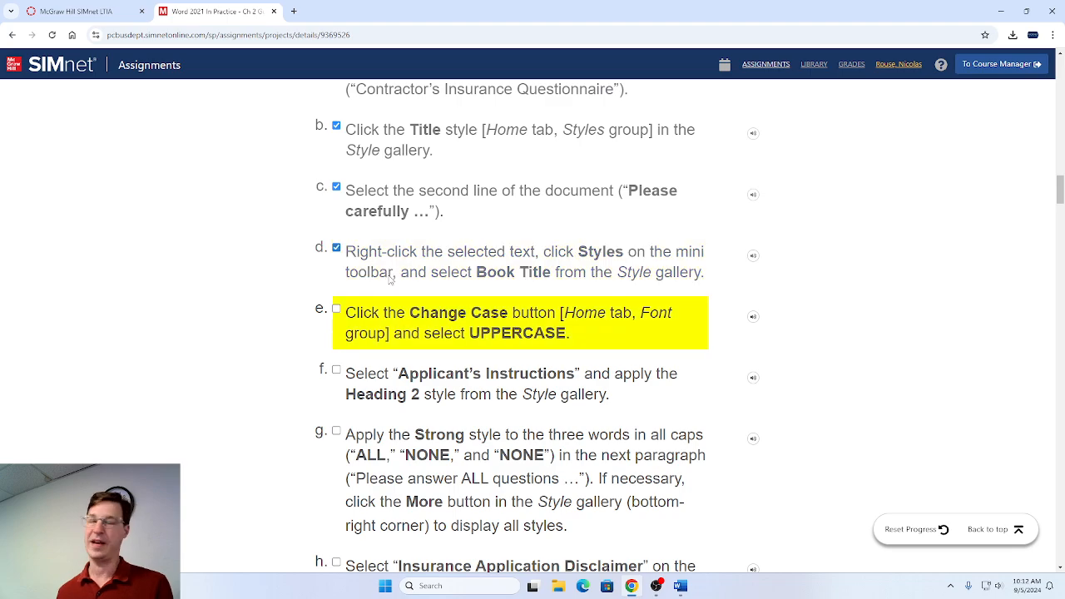
pyautogui.scroll(-1, 420, 316)
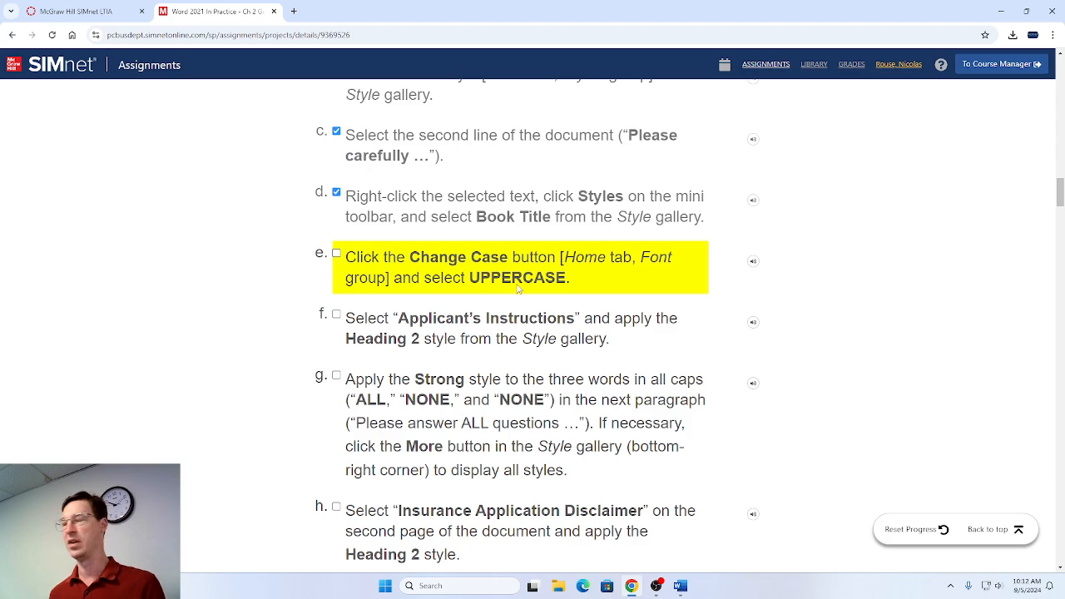
# Change the selected "Please carefully read…" line to UPPERCASE in Word, and check off step 6e in the Chrome instructions.
pyautogui.hotkey('alt', 'Tab')
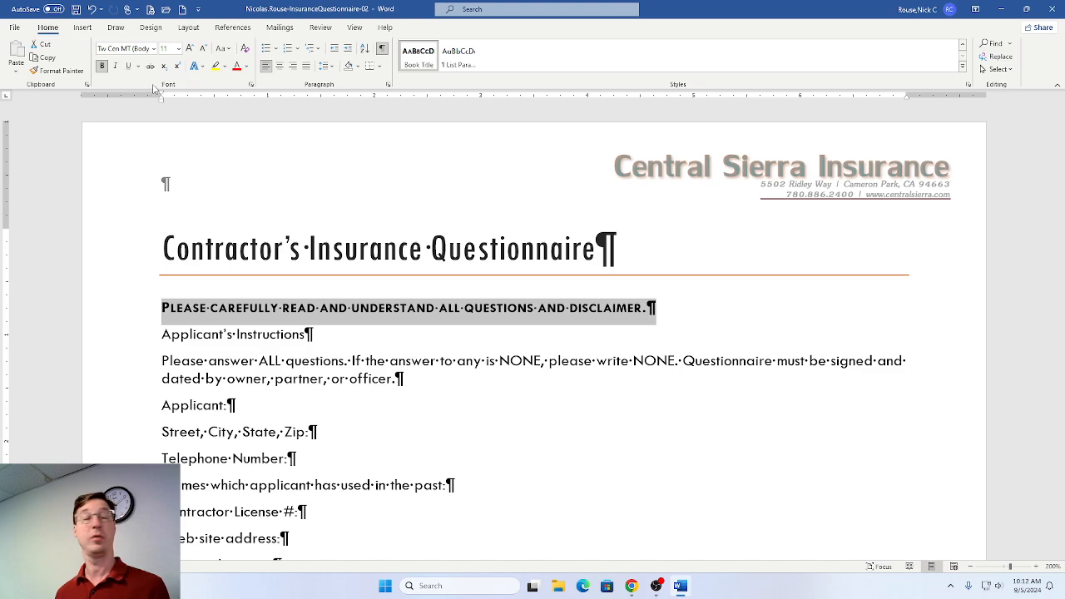
pyautogui.click(223, 51)
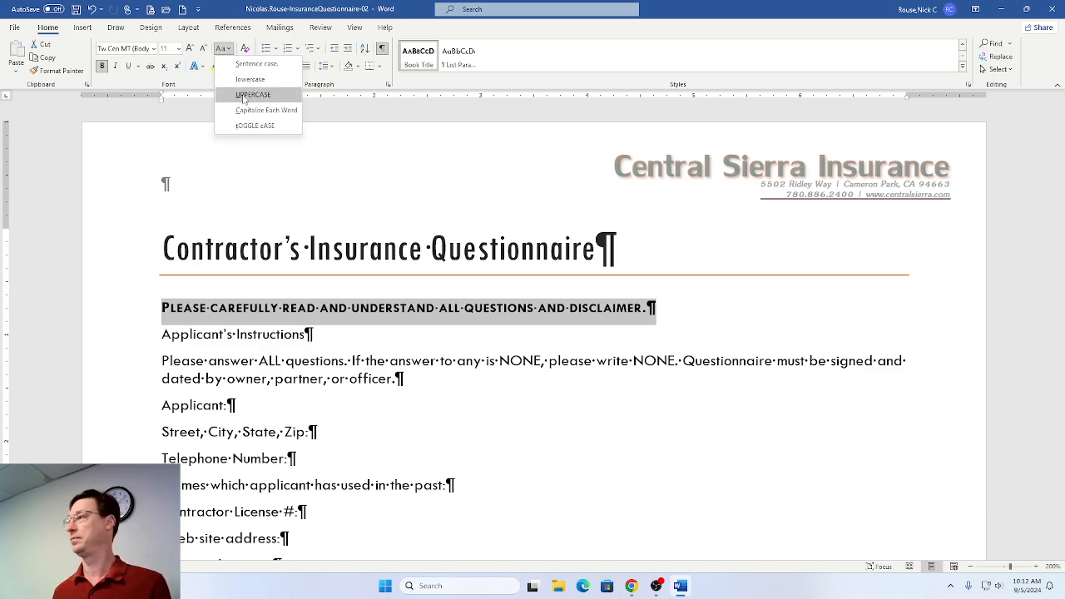
pyautogui.click(198, 84)
pyautogui.click(224, 50)
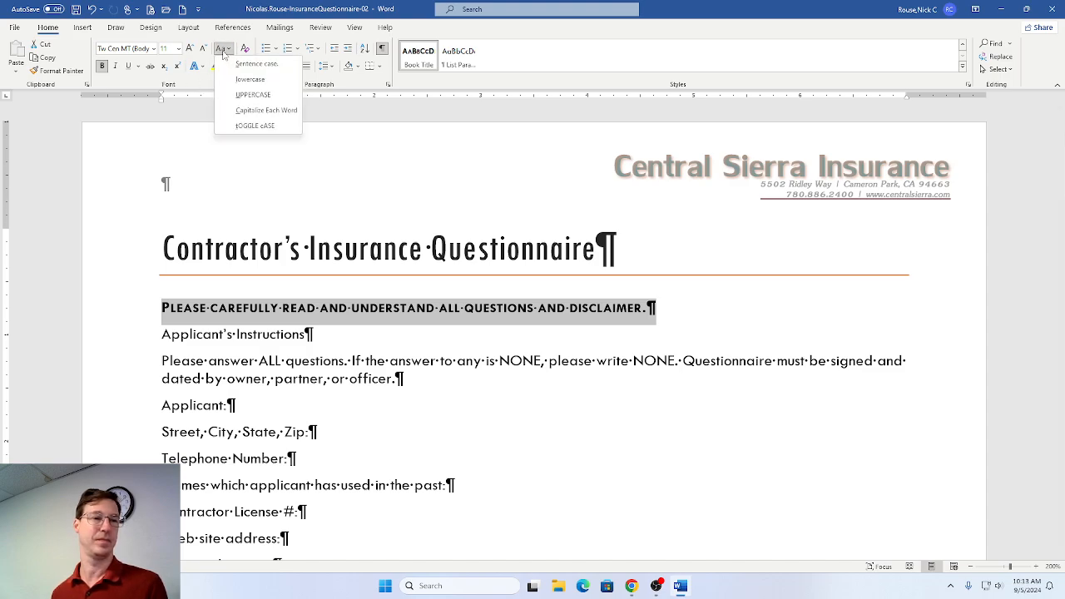
pyautogui.click(253, 95)
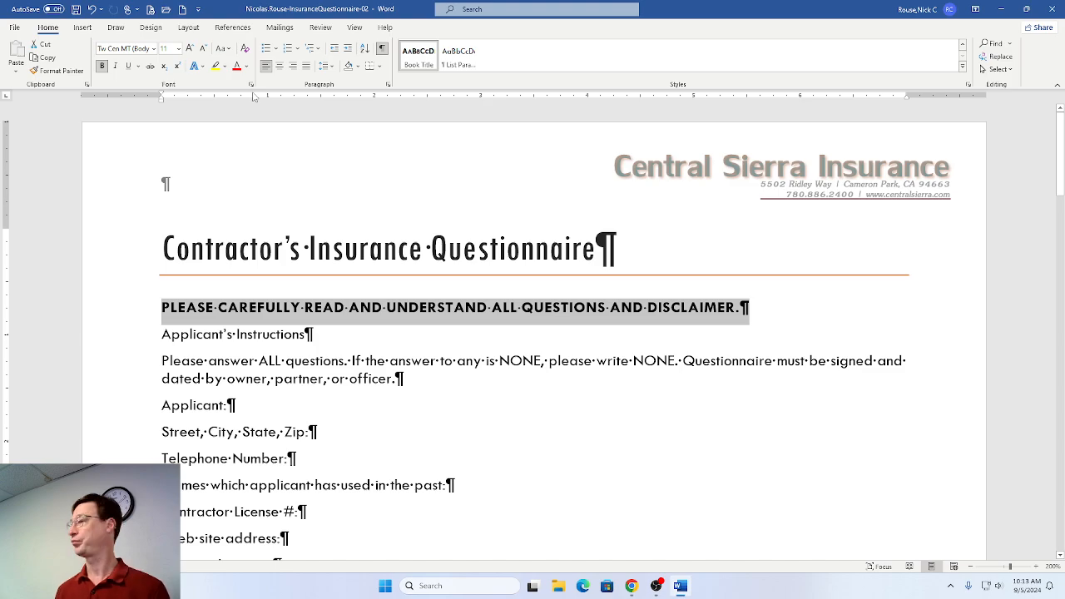
pyautogui.hotkey('alt', 'Tab')
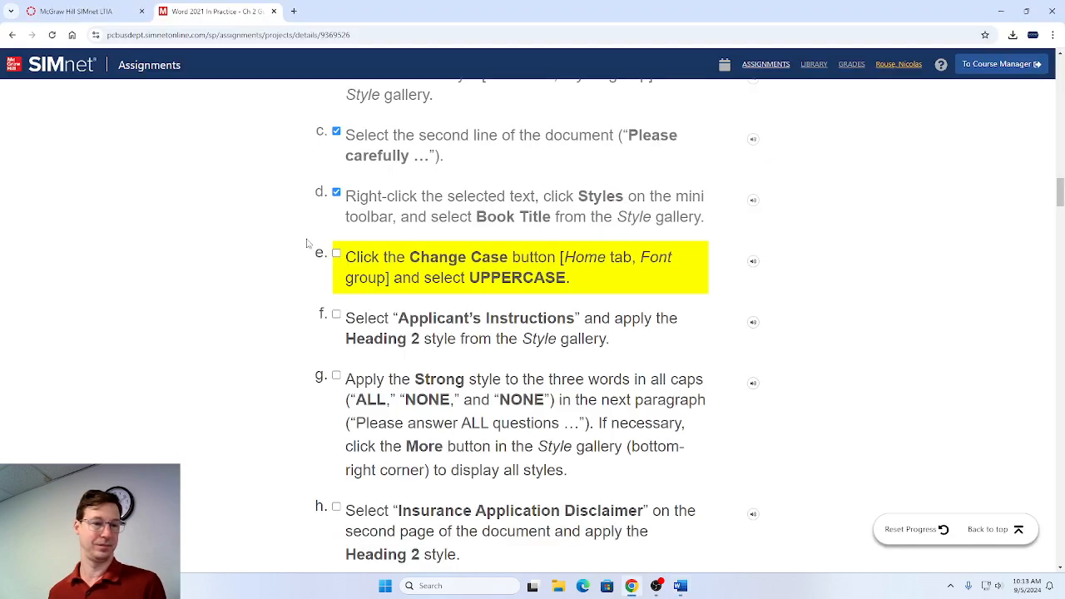
pyautogui.click(336, 254)
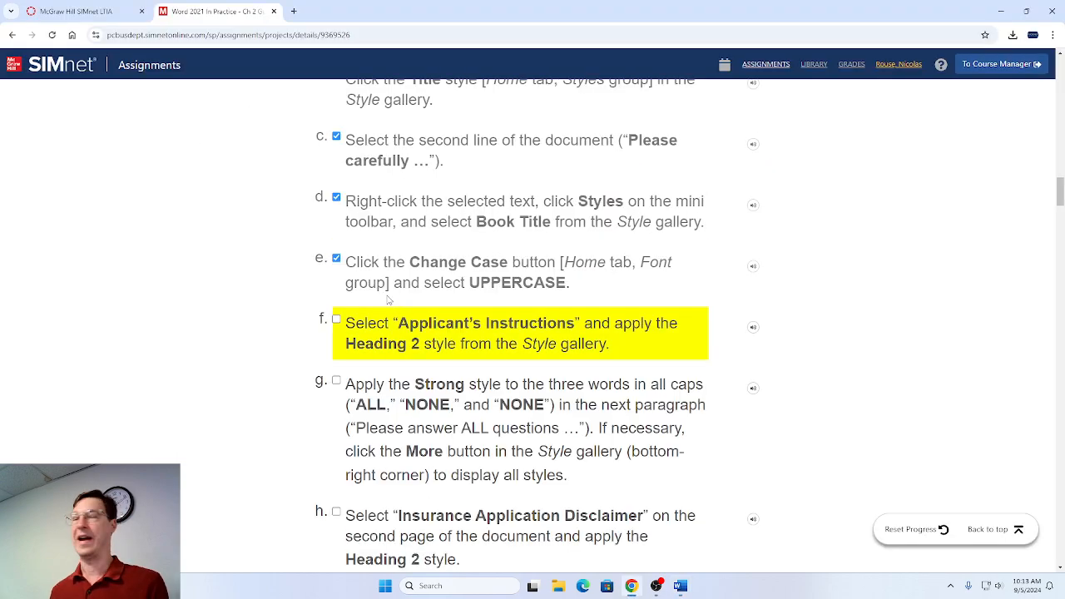
# Apply the Heading 2 style to the "Applicant's Instructions" line in Word, and check off step 6f in the Chrome instructions.
pyautogui.scroll(-2, 387, 300)
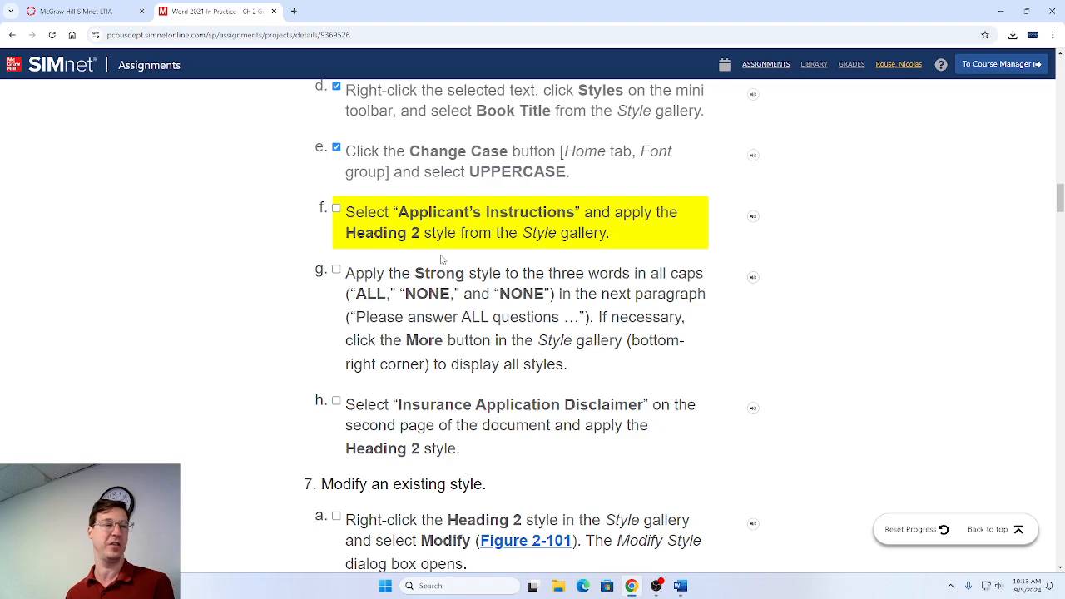
pyautogui.hotkey('alt', 'Tab')
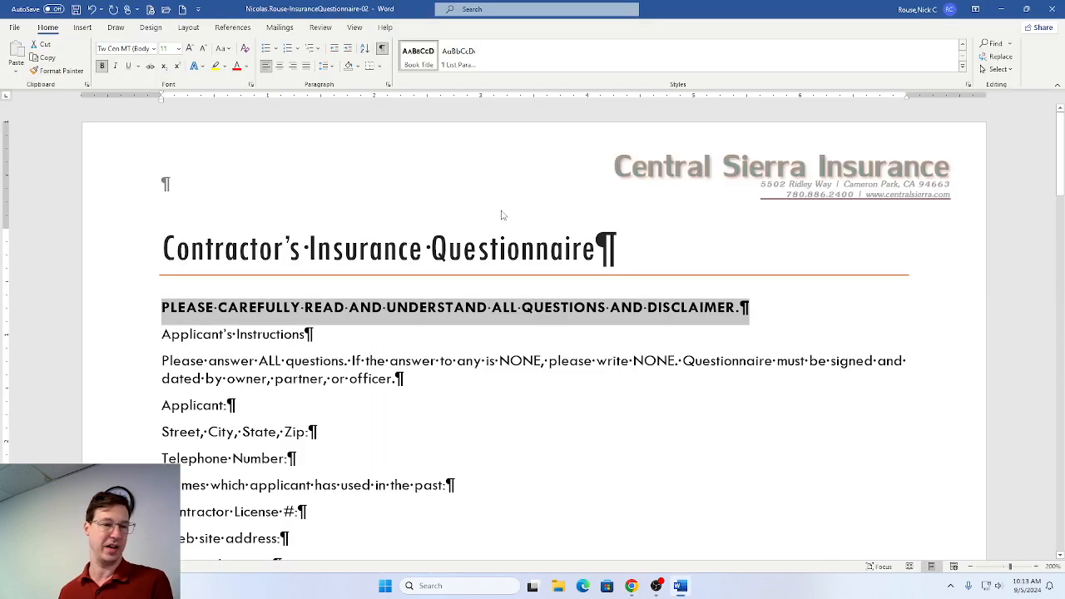
pyautogui.scroll(-1, 533, 333)
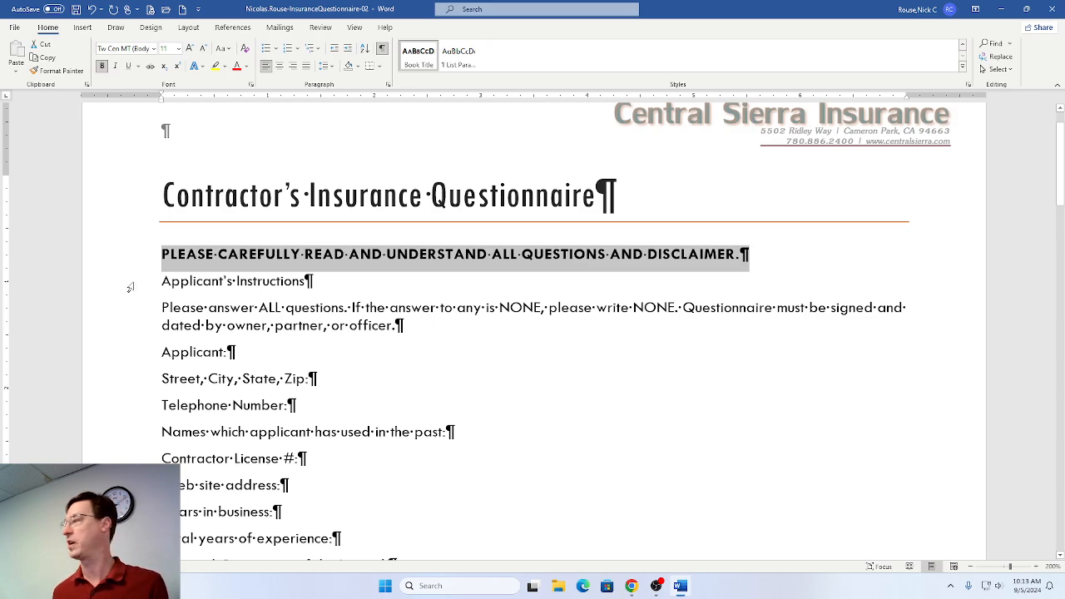
pyautogui.click(130, 287)
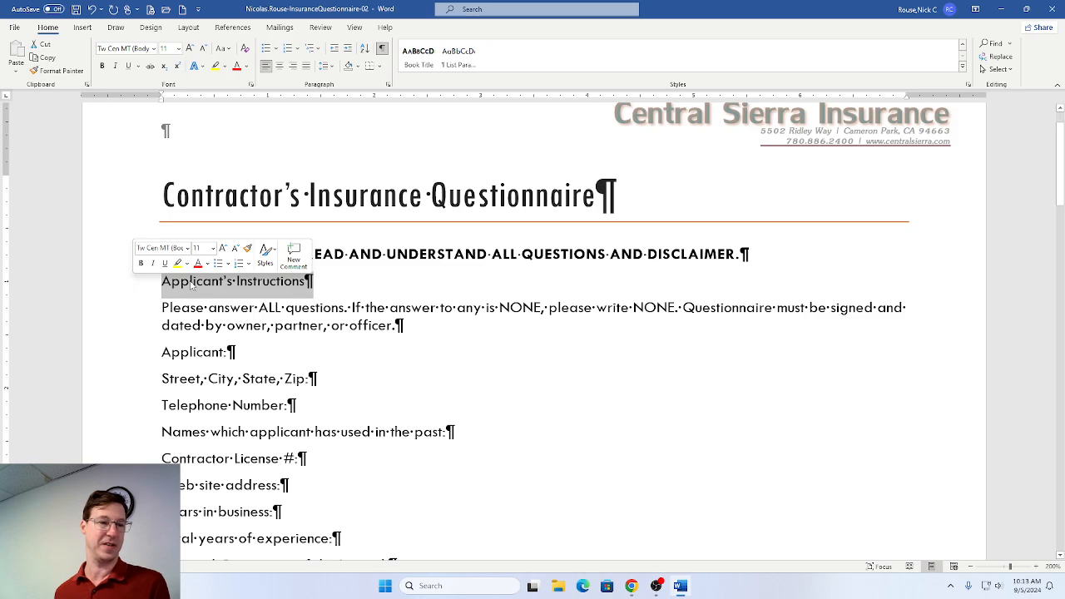
pyautogui.click(266, 264)
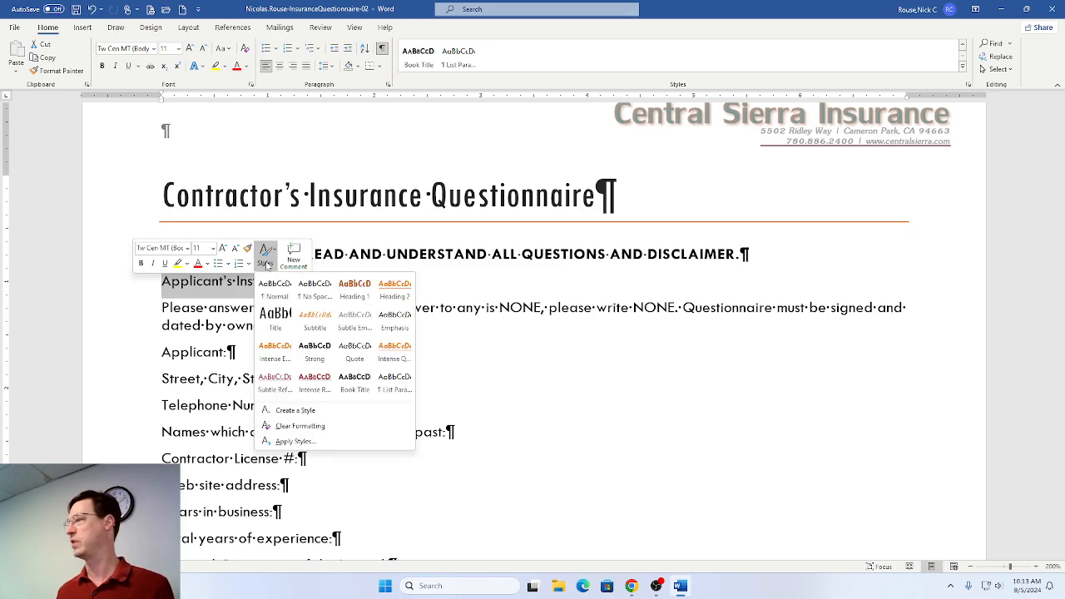
pyautogui.click(396, 296)
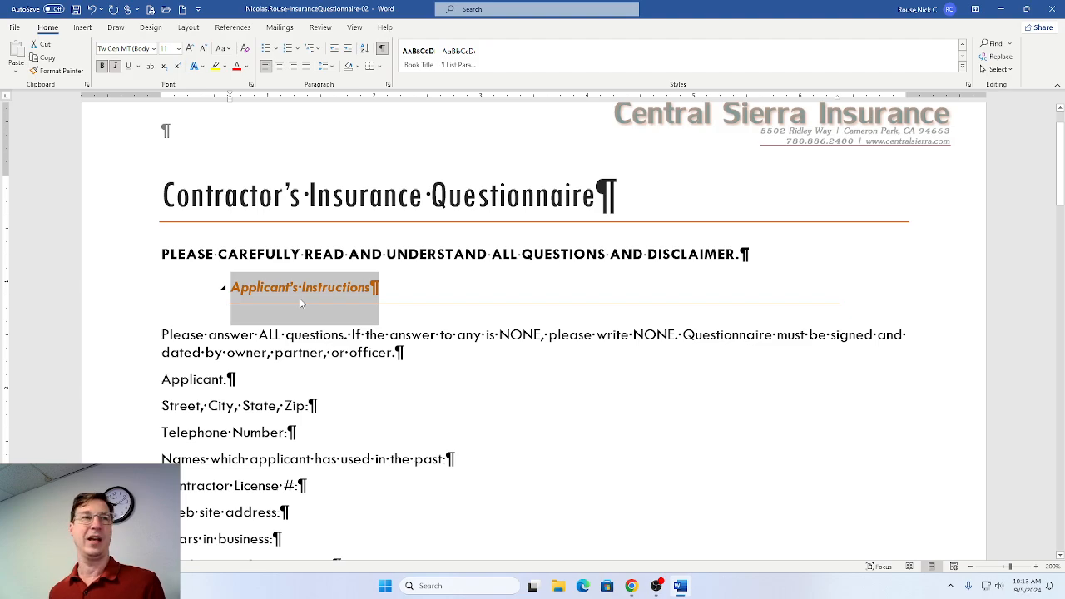
pyautogui.hotkey('alt', 'Tab')
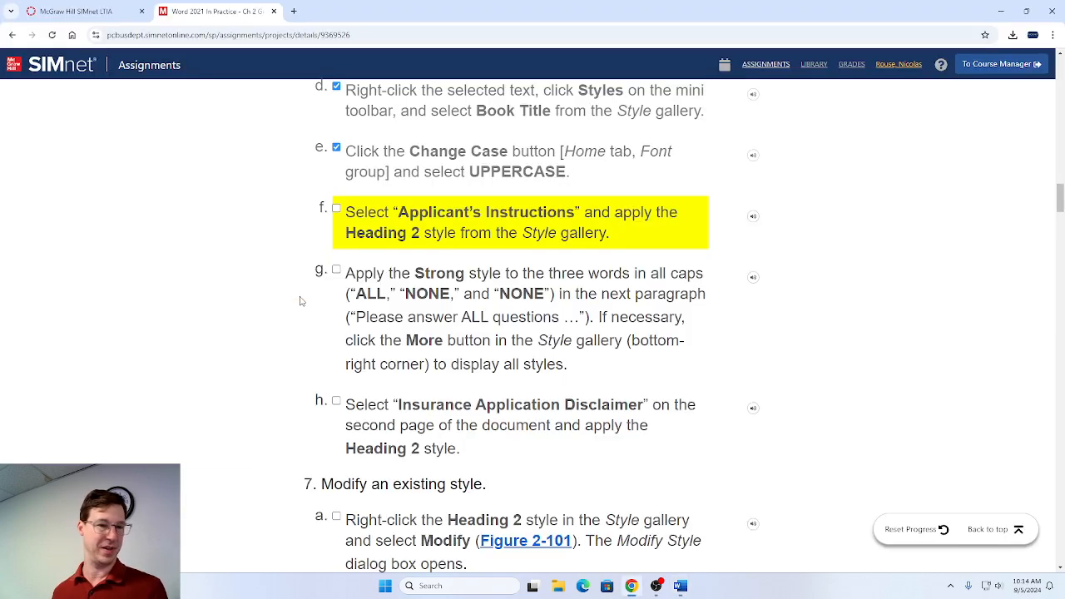
pyautogui.click(336, 211)
# Apply the Heading 2 style to "Insurance Application Disclaimer" on the second page in Word, and check off step 6h in the Chrome instructions.
pyautogui.hotkey('alt', 'Tab')
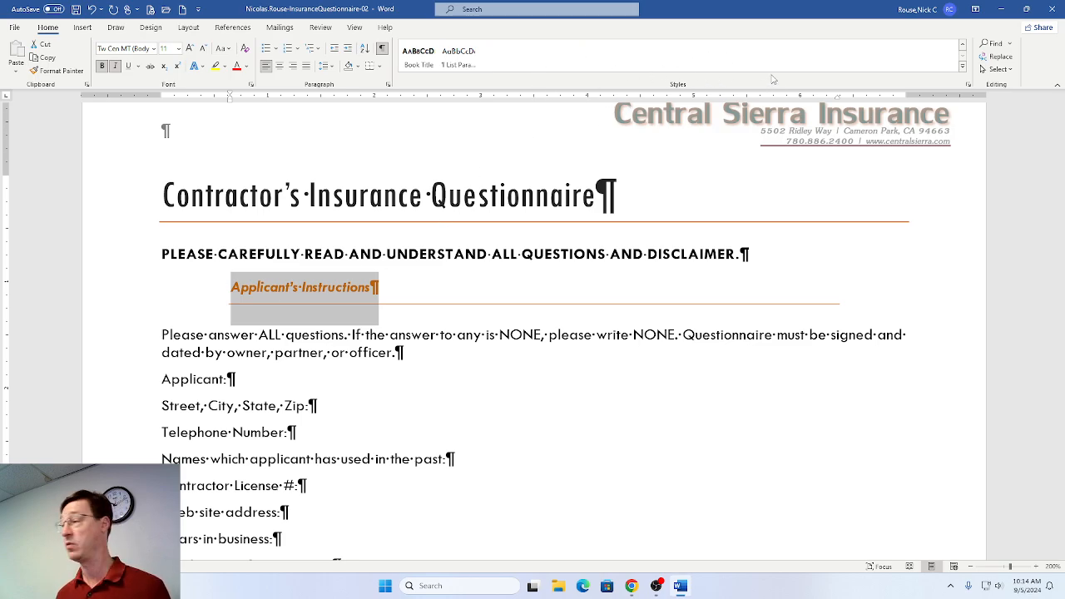
pyautogui.click(963, 45)
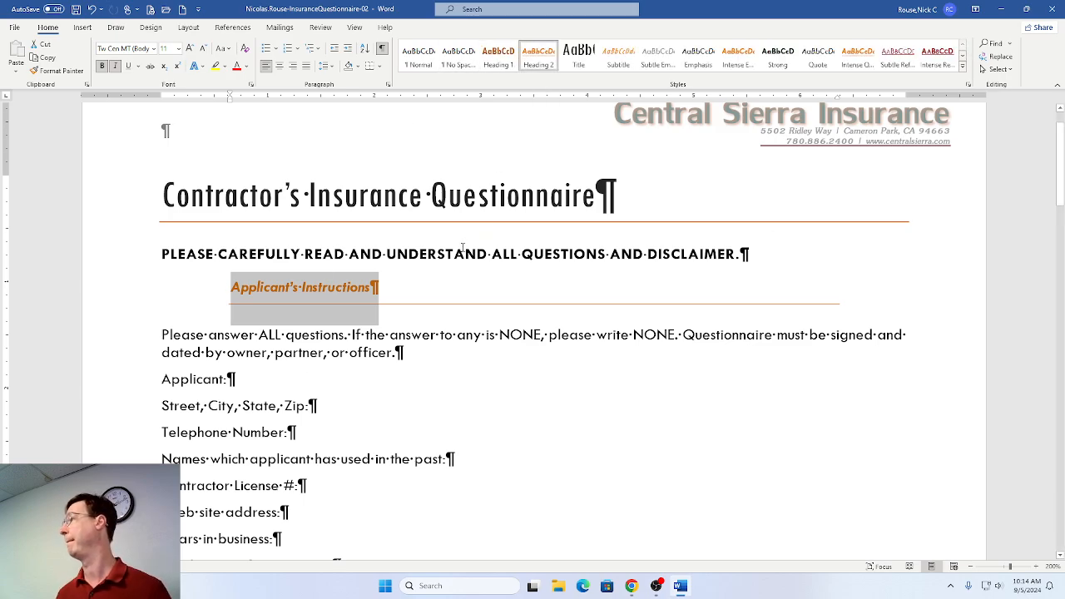
pyautogui.moveTo(428, 302)
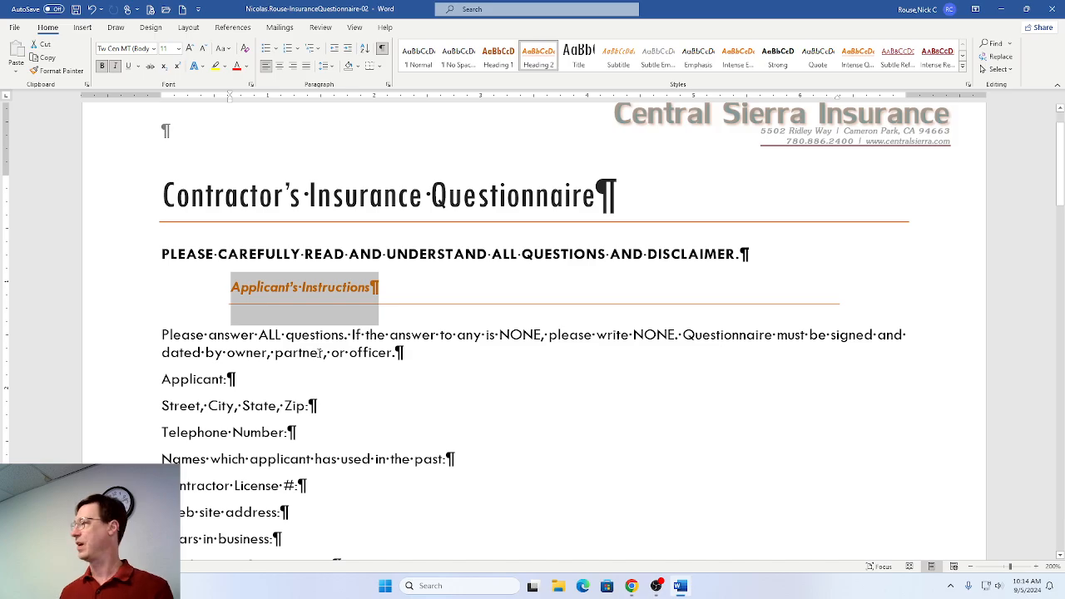
pyautogui.scroll(-20, 319, 351)
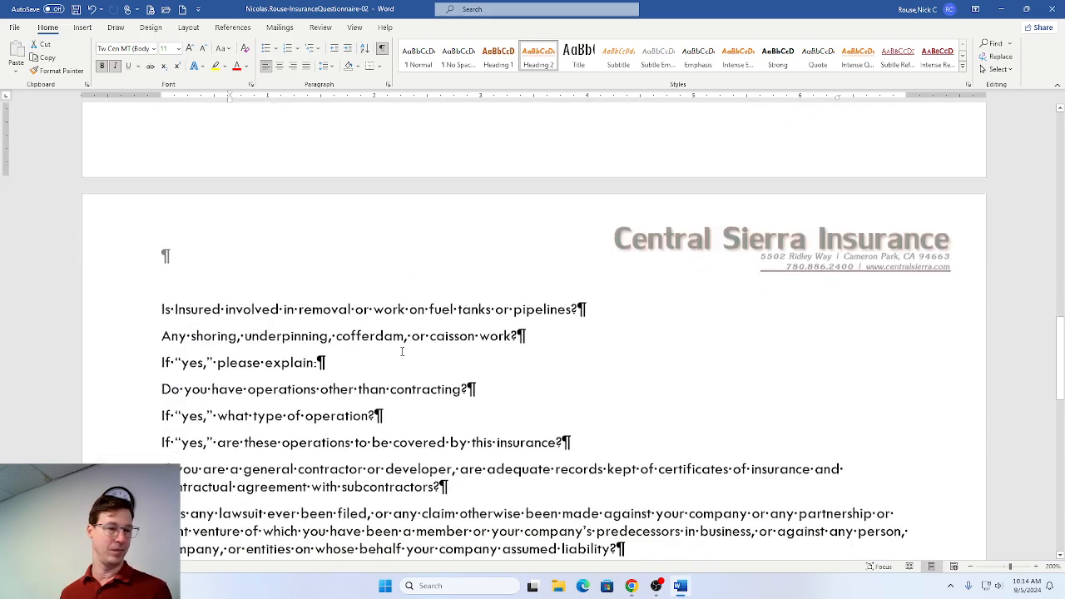
pyautogui.scroll(-10, 402, 352)
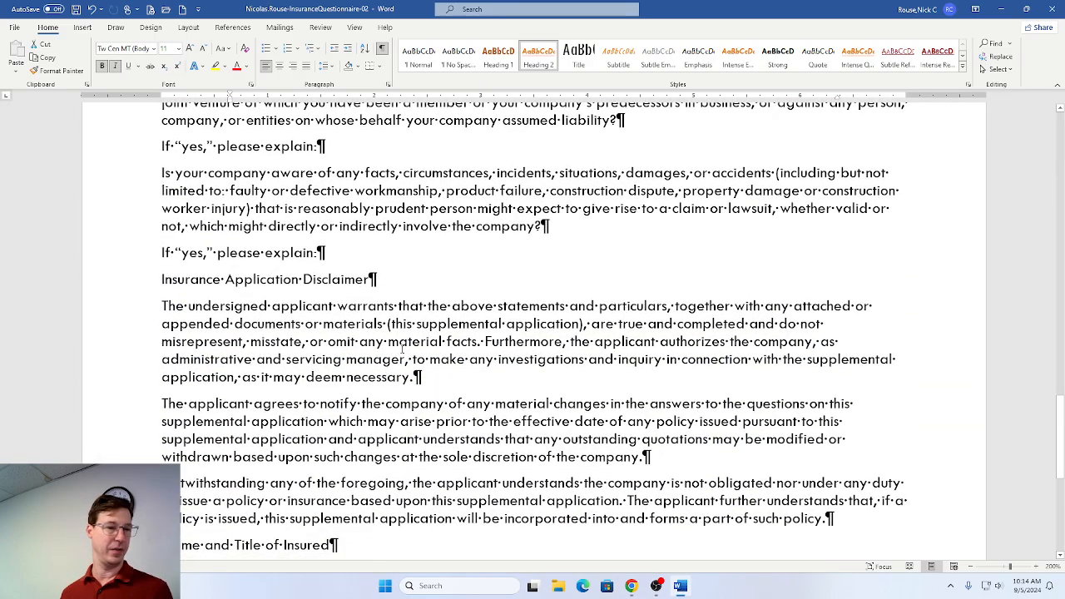
pyautogui.scroll(-1, 403, 350)
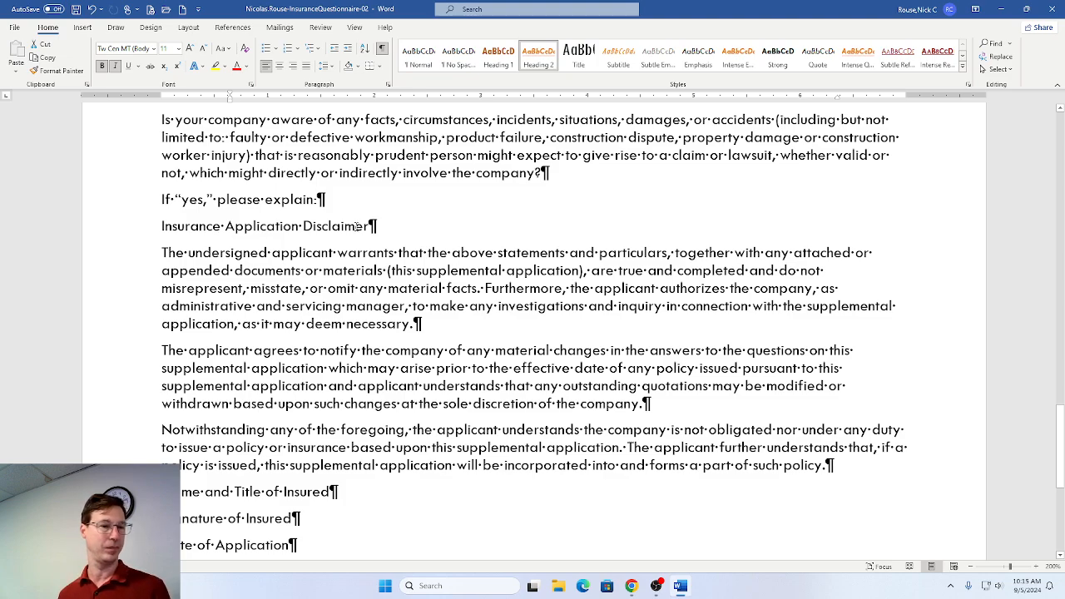
pyautogui.rightClick(125, 233)
pyautogui.click(125, 233)
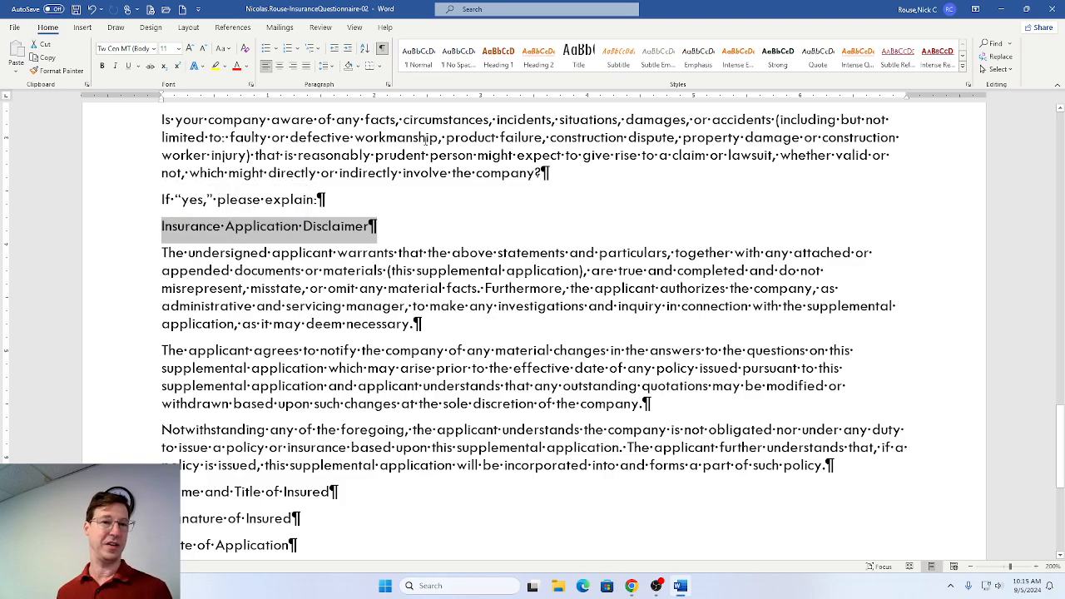
pyautogui.click(537, 63)
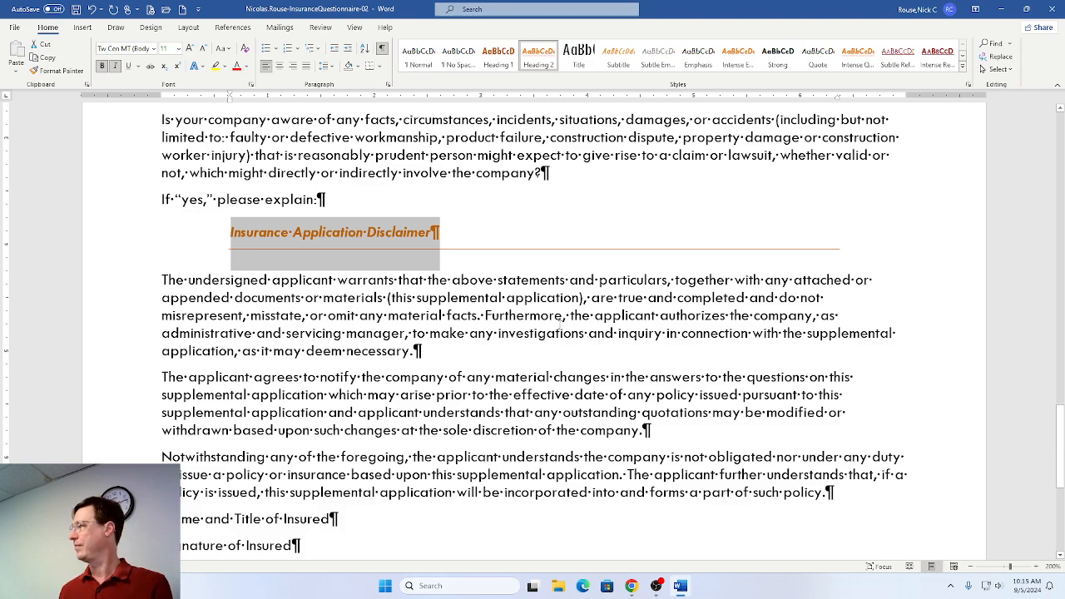
pyautogui.hotkey('alt', 'Tab')
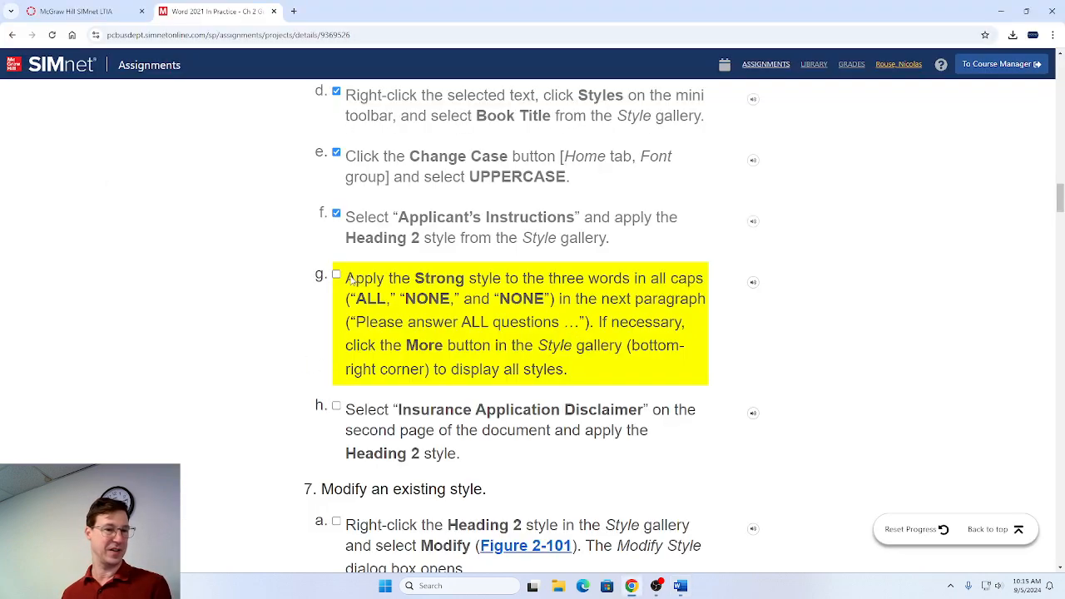
pyautogui.click(337, 406)
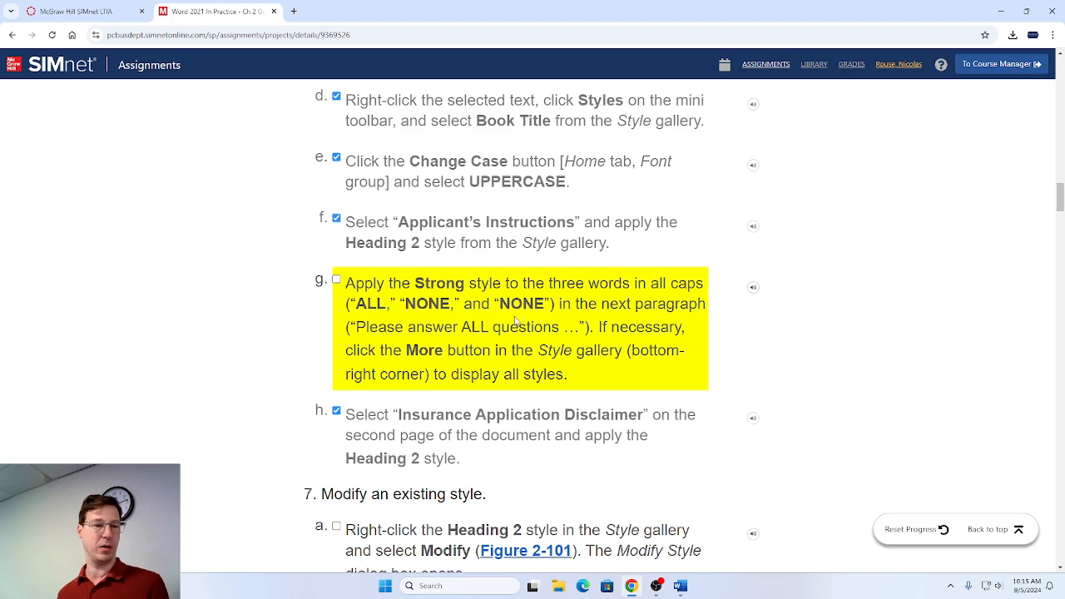
# Return to Word and apply the Strong style to the word "ALL" in the "Please answer ALL questions" paragraph.
pyautogui.hotkey('alt', 'Tab')
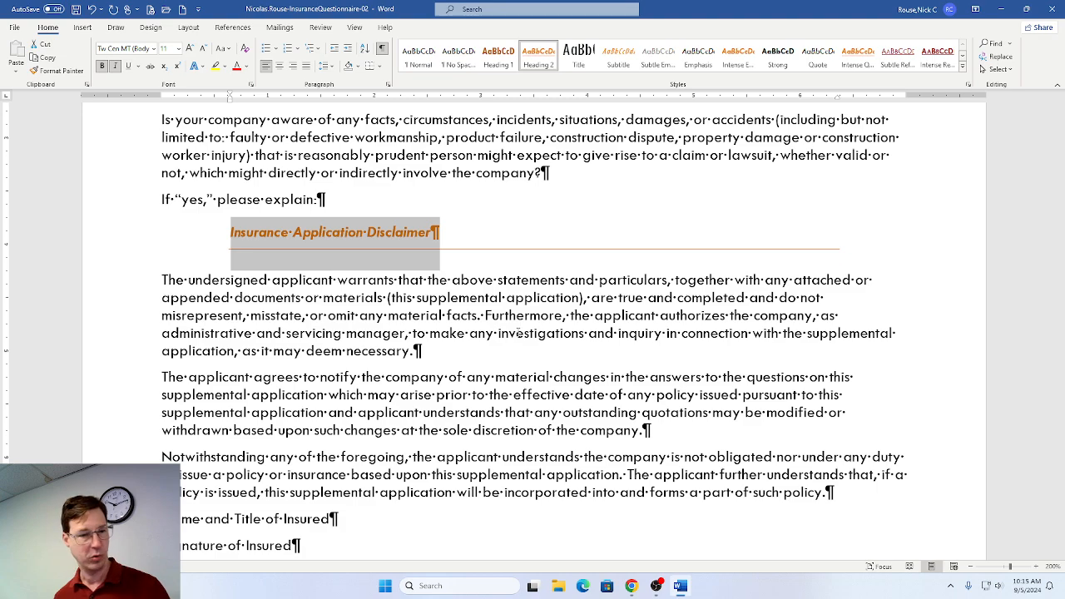
pyautogui.hotkey('ctrl', 'Home')
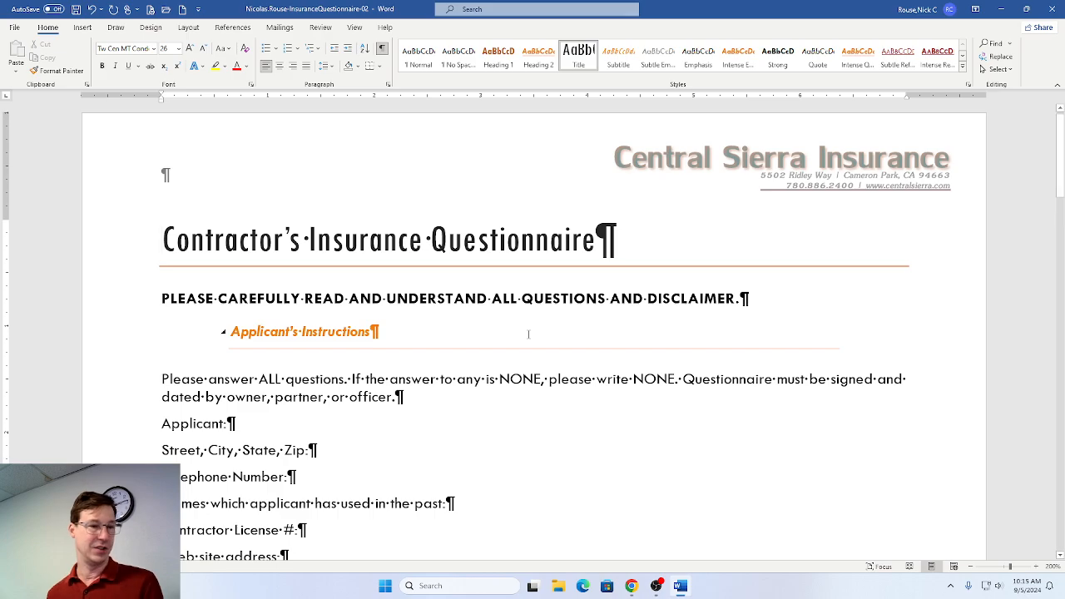
pyautogui.scroll(-3, 632, 446)
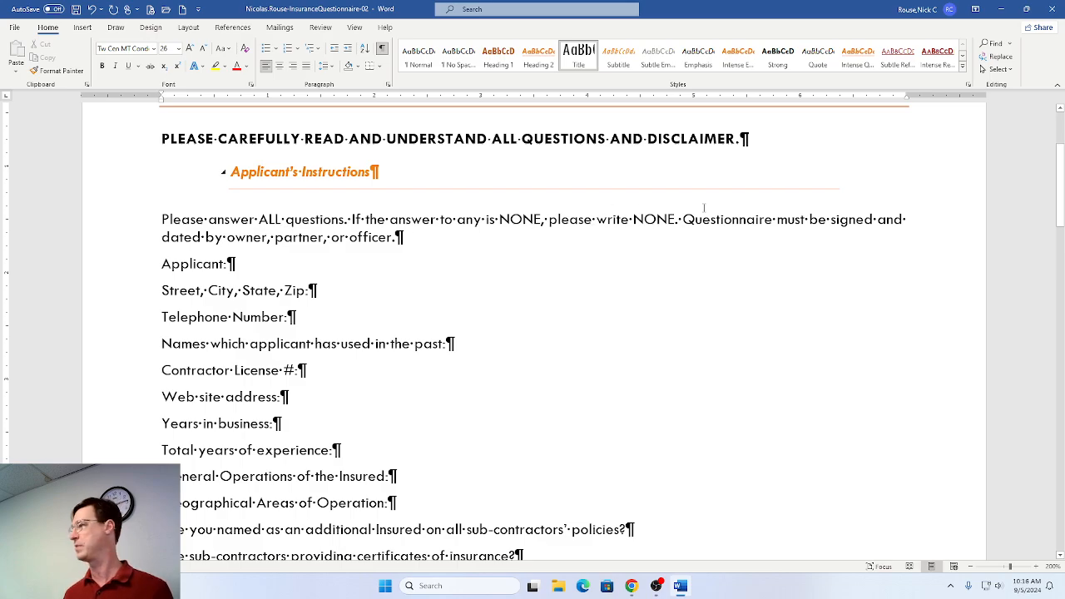
pyautogui.hotkey('alt', 'Tab')
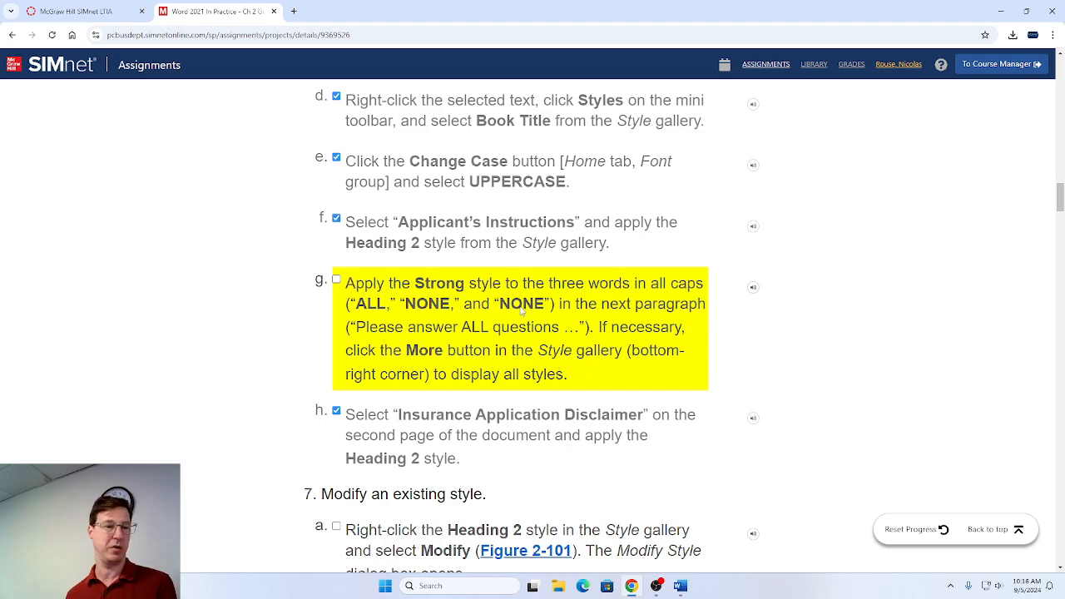
pyautogui.hotkey('alt', 'Tab')
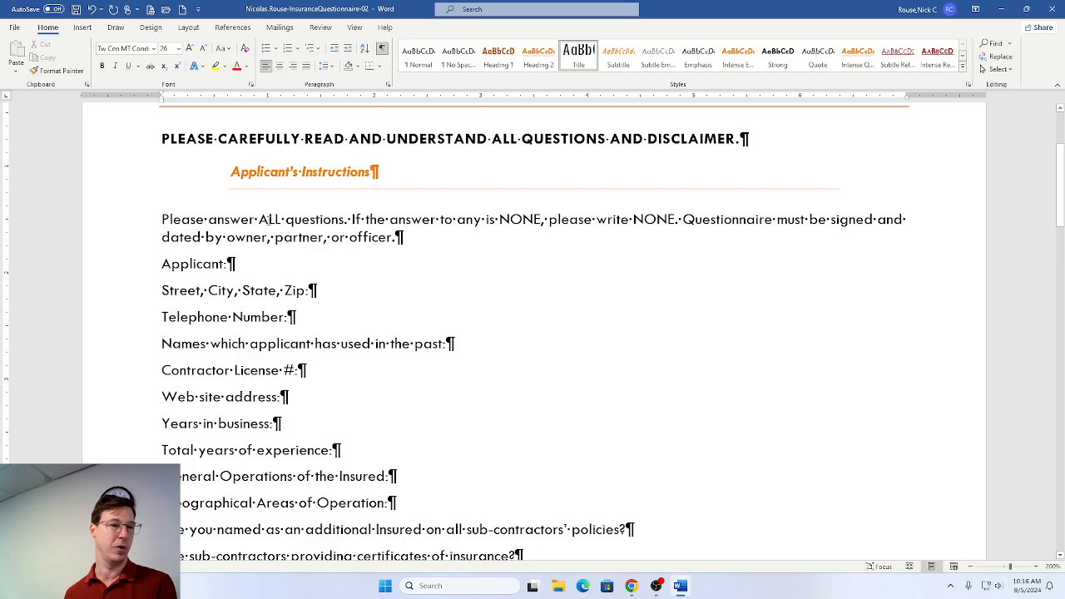
pyautogui.doubleClick(268, 219)
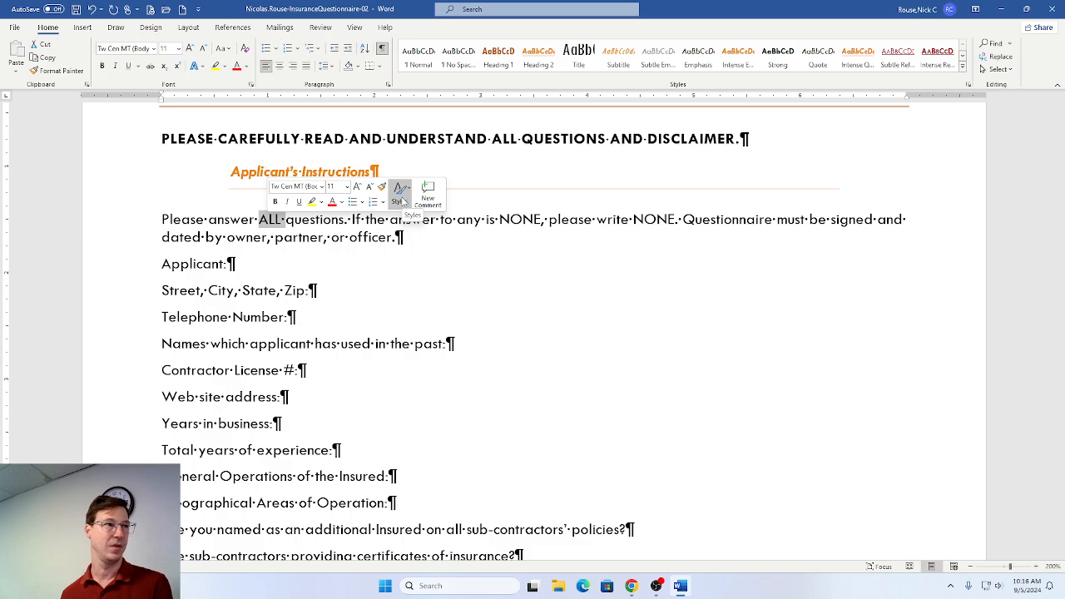
pyautogui.click(400, 198)
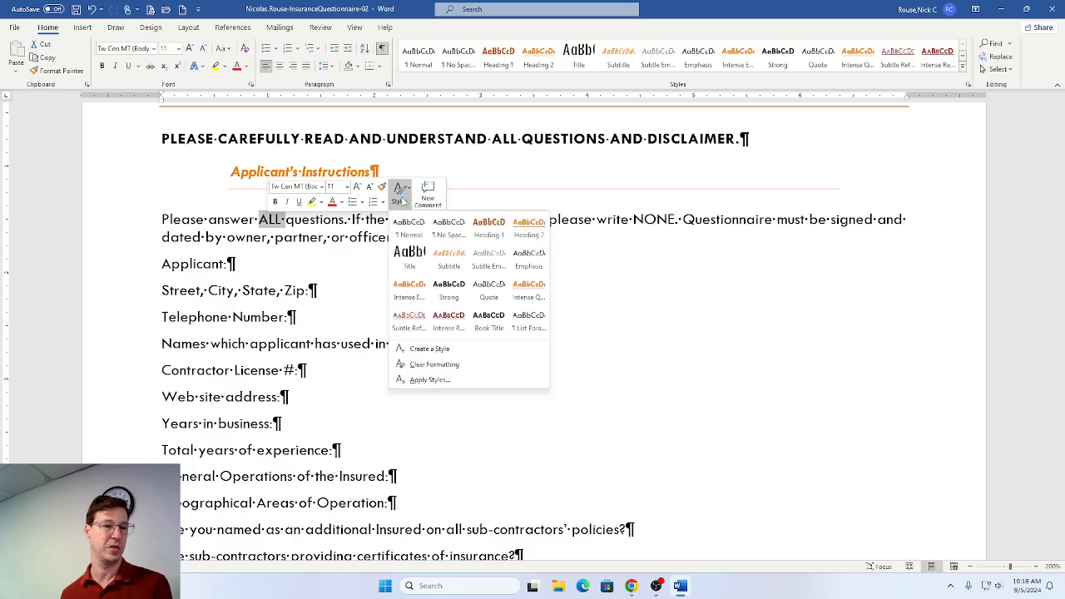
pyautogui.click(448, 292)
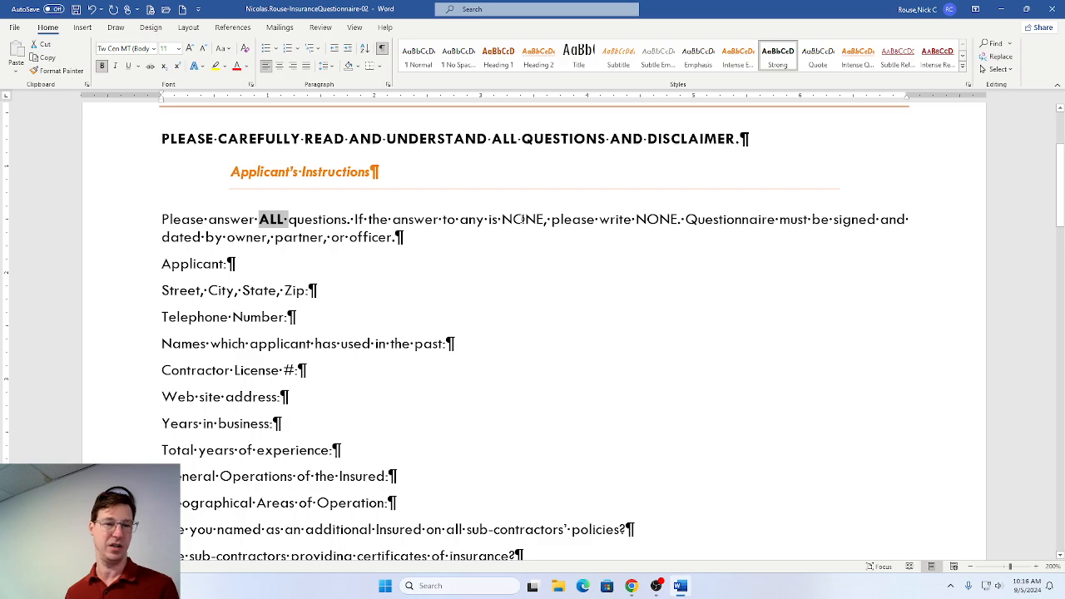
# Repeat the Strong style on both occurrences of "NONE" in the "Please answer ALL questions" paragraph.
pyautogui.doubleClick(522, 219)
pyautogui.hotkey('ctrl', 'b')
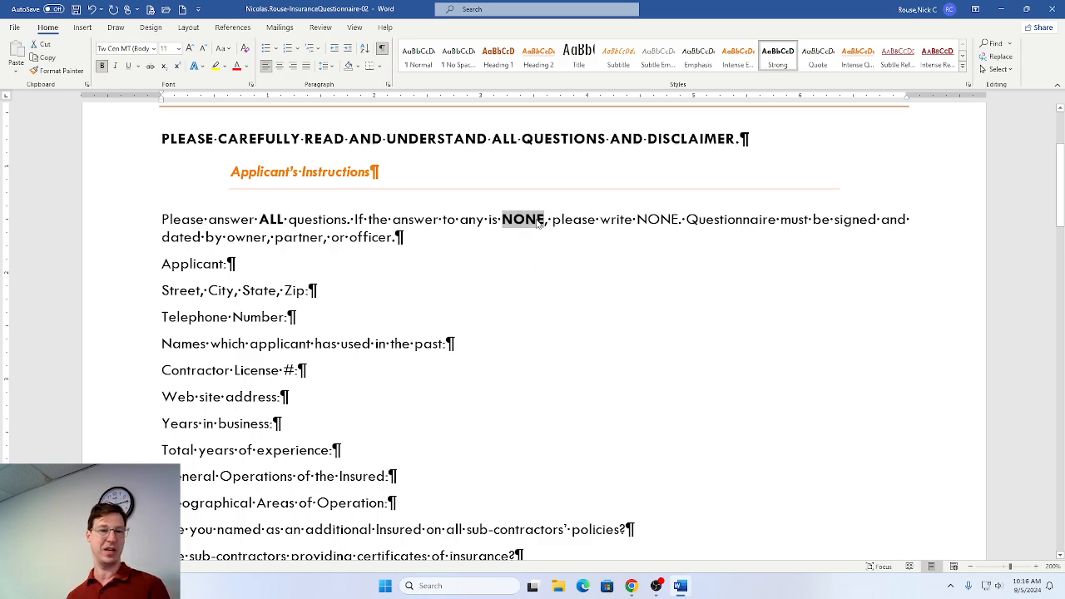
pyautogui.doubleClick(658, 220)
pyautogui.hotkey('ctrl', 'b')
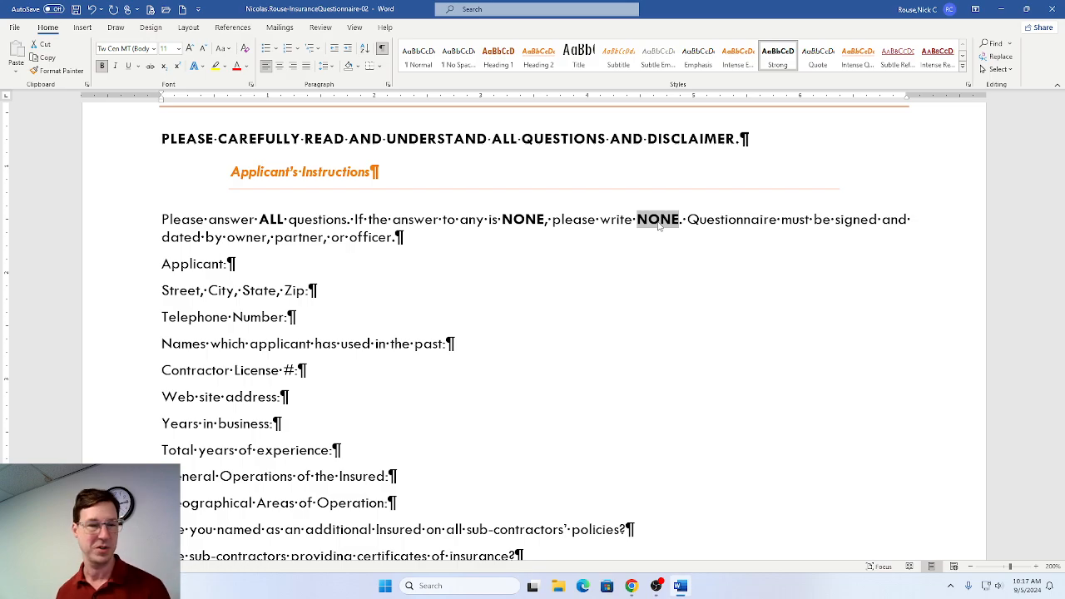
# Undo the three Strong style changes on "ALL" and both "NONE" words.
pyautogui.hotkey('ctrl', 'z')
pyautogui.hotkey('ctrl', 'z')
pyautogui.hotkey('ctrl', 'z')
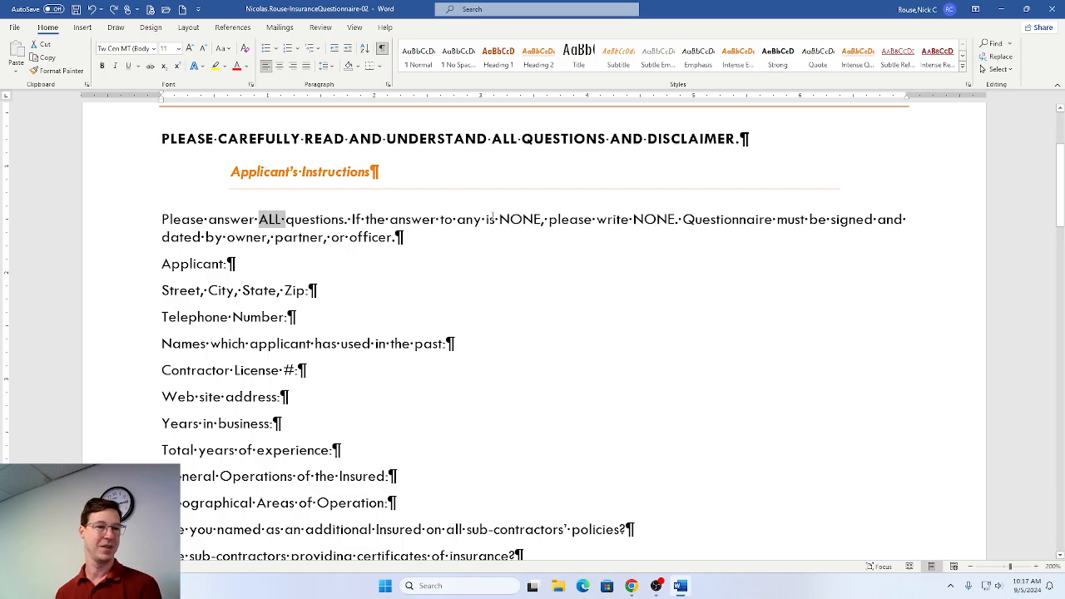
# Apply the Strong style to the word "ALL" in the "Please answer ALL questions" paragraph.
pyautogui.click(268, 223)
pyautogui.doubleClick(268, 222)
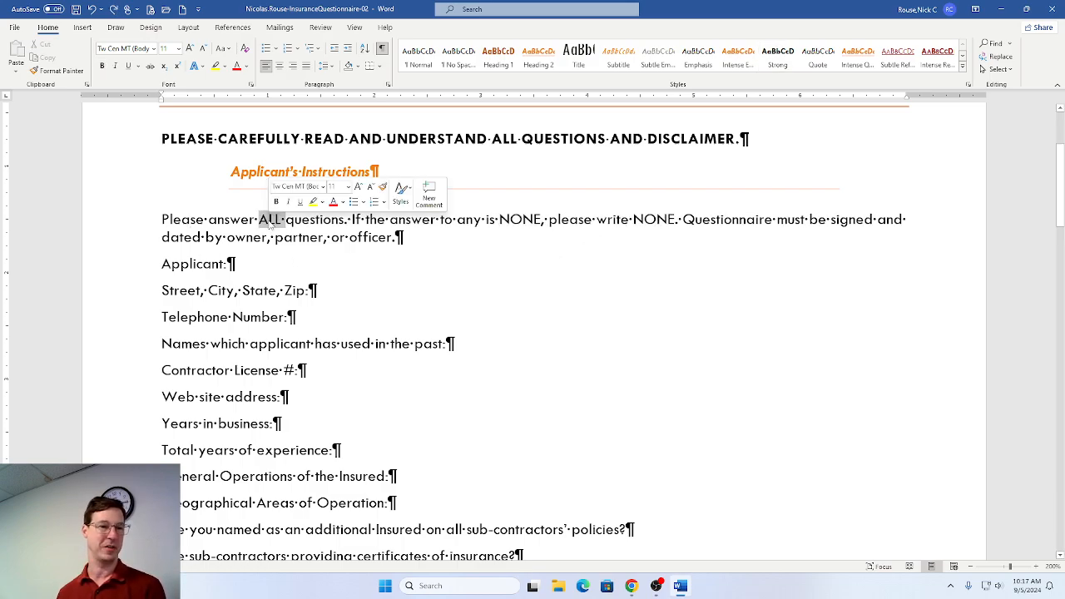
pyautogui.click(400, 194)
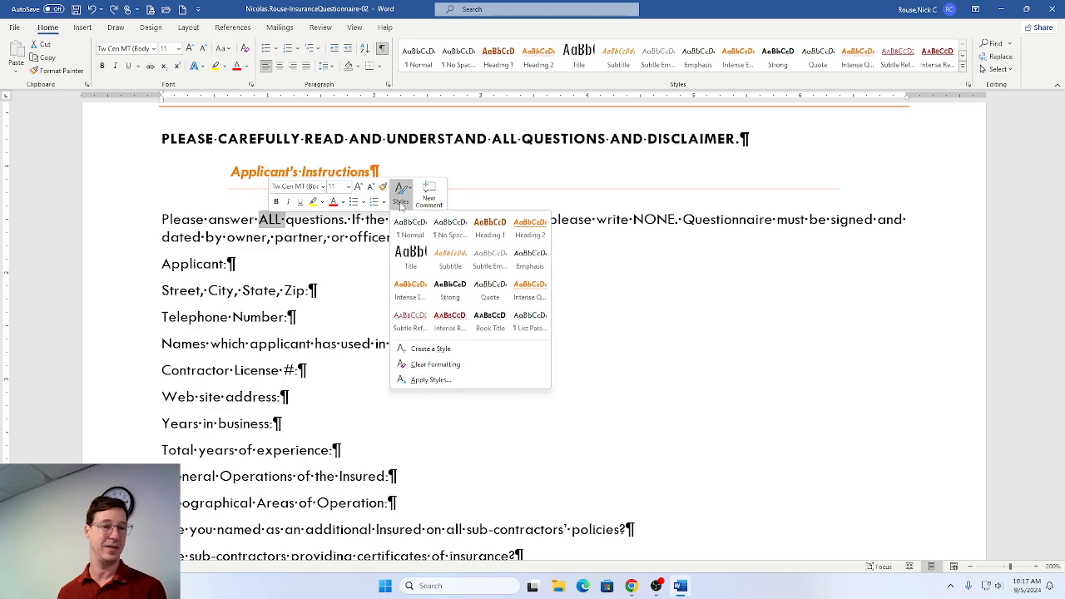
pyautogui.click(451, 292)
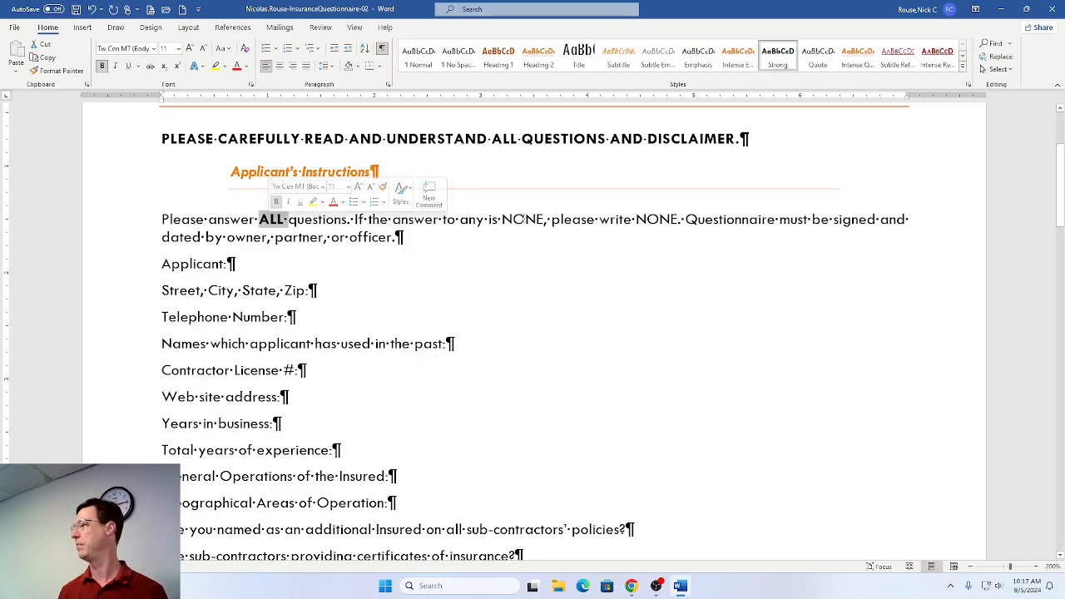
# Repeat the Strong style on both "NONE" words in the same paragraph, and check off step 6g in the Chrome instructions.
pyautogui.doubleClick(523, 220)
pyautogui.press('F4')
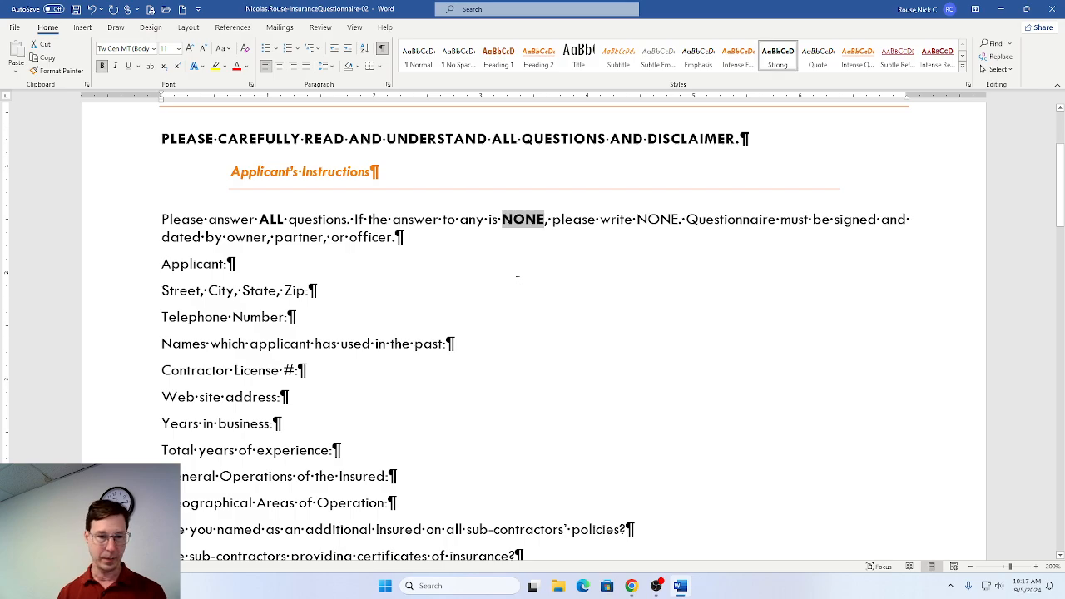
pyautogui.doubleClick(656, 219)
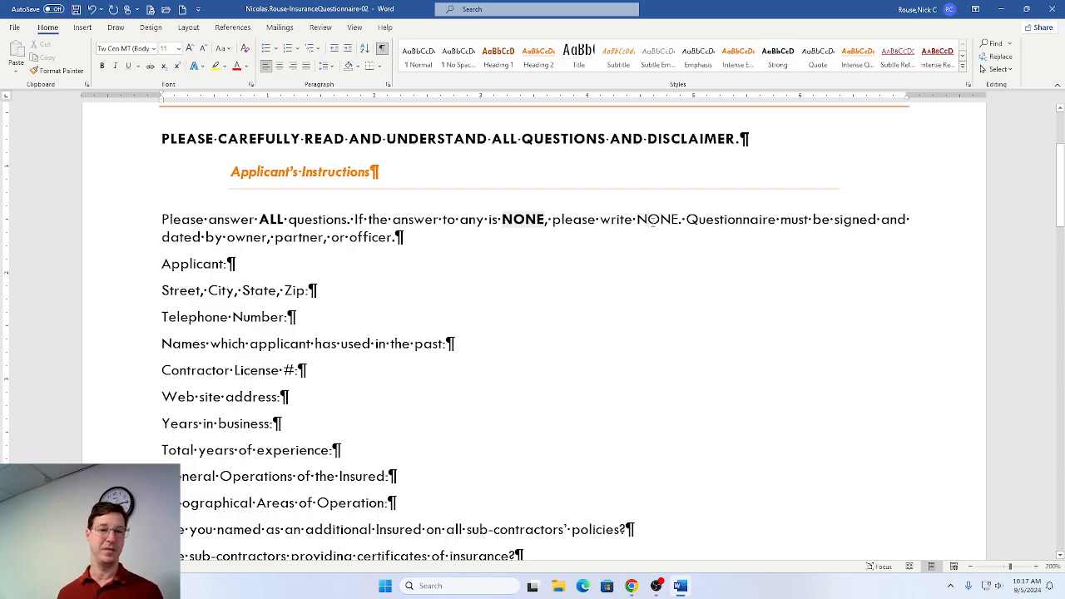
pyautogui.press('F4')
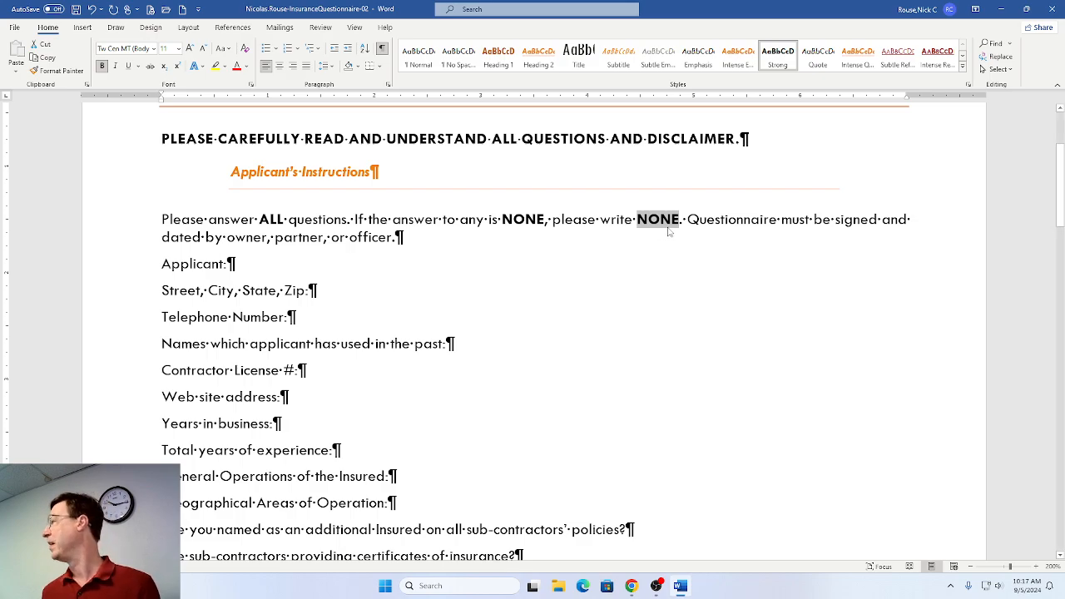
pyautogui.hotkey('alt', 'Tab')
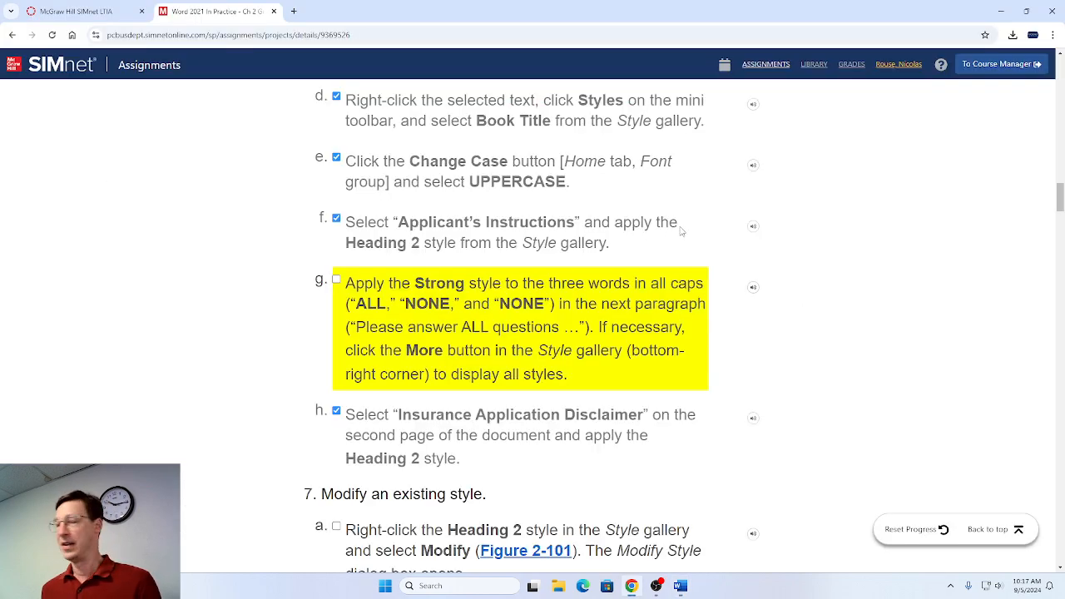
pyautogui.click(336, 280)
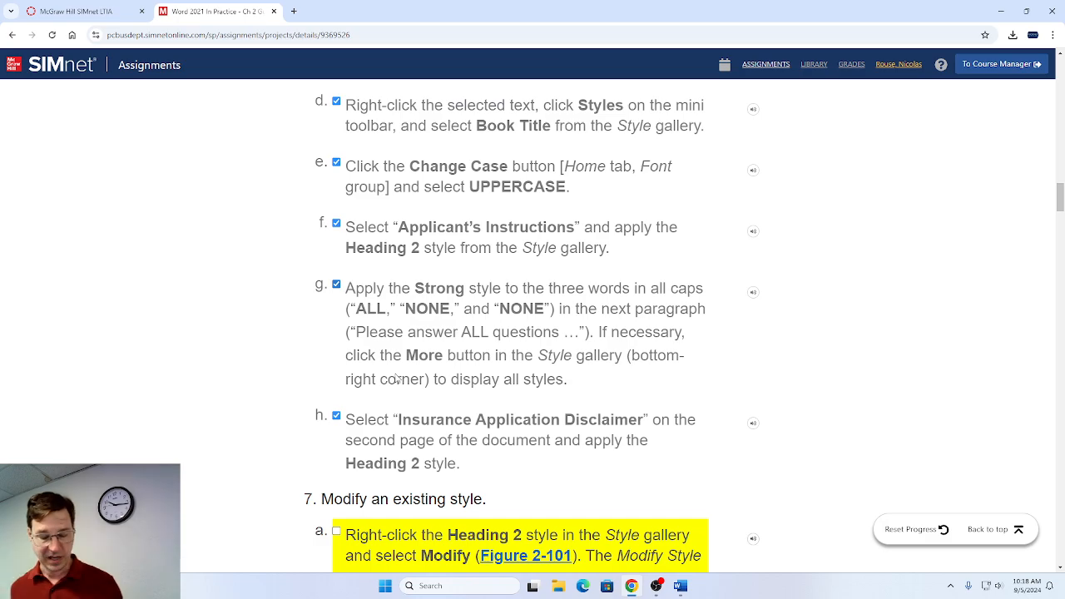
# Review the step 7 instructions in Chrome and the two Heading 2 headings on both pages of the Word document.
pyautogui.hotkey('alt', 'Tab')
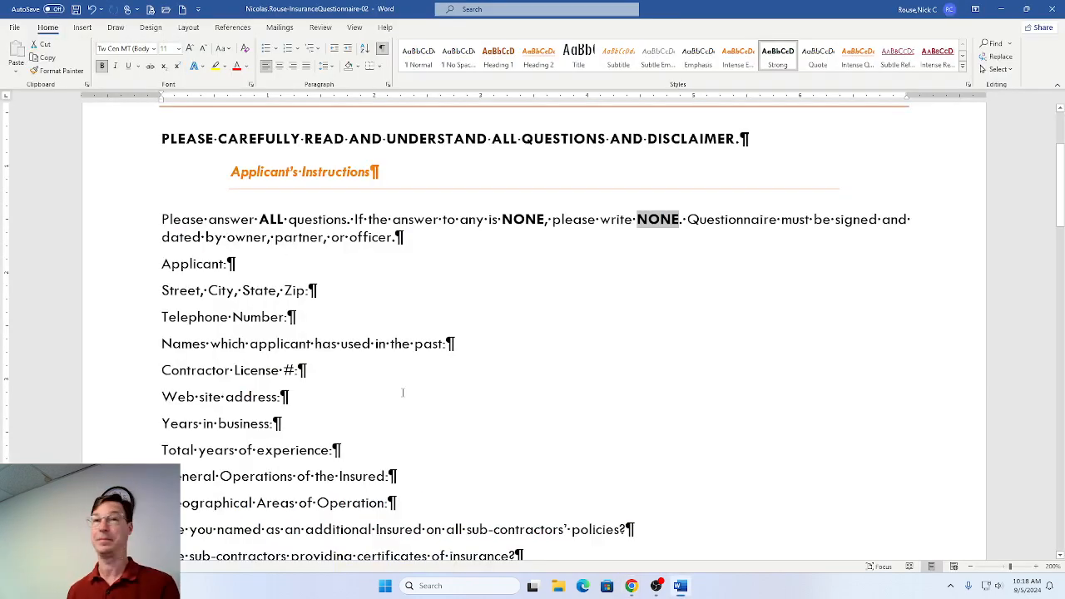
pyautogui.hotkey('alt', 'Tab')
pyautogui.scroll(-3, 394, 407)
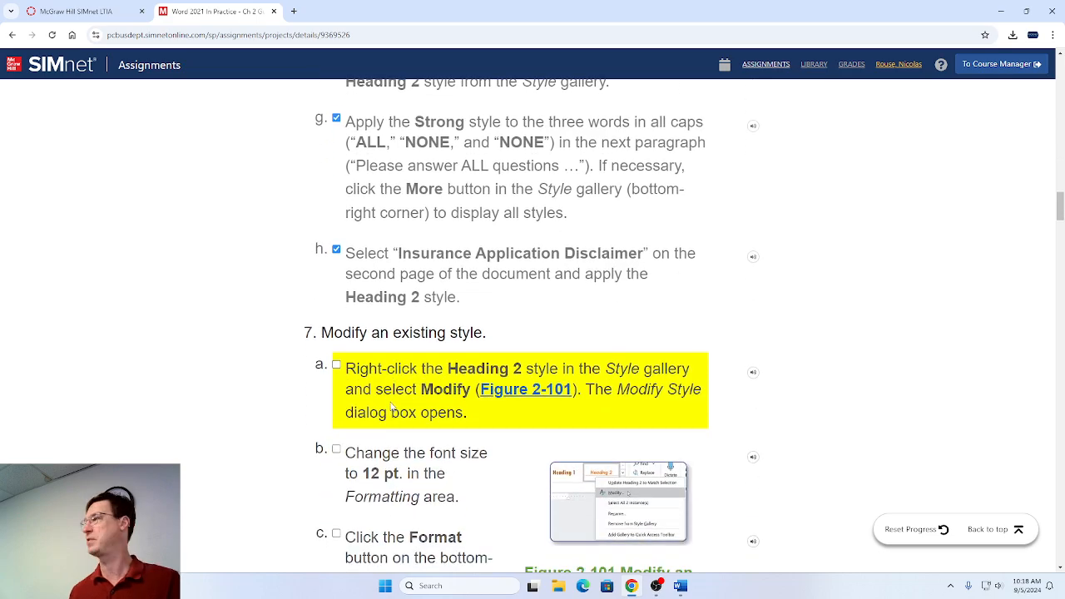
pyautogui.scroll(-1, 394, 409)
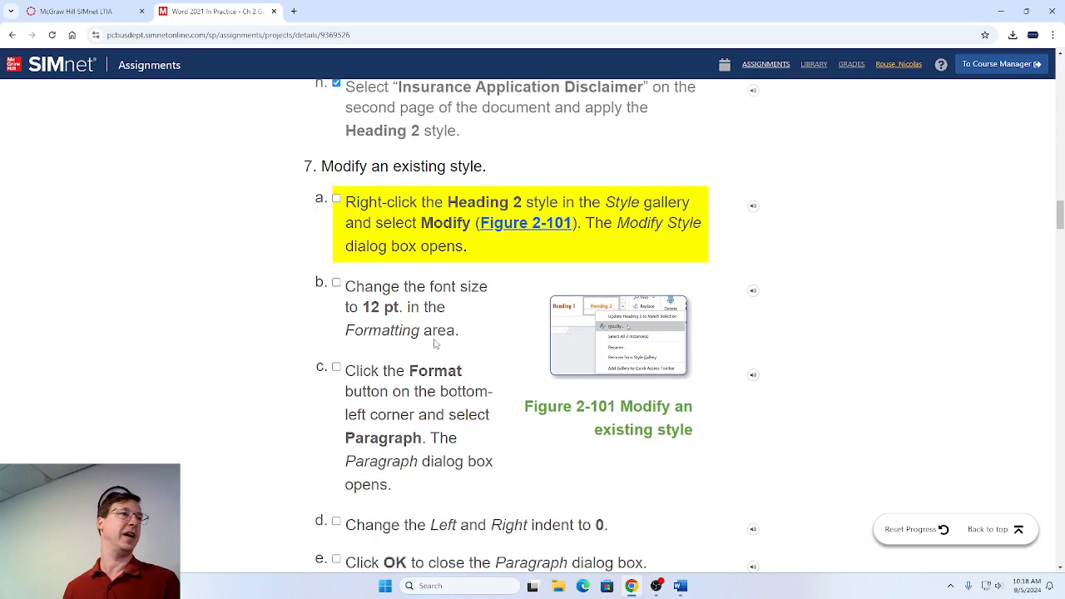
pyautogui.hotkey('alt', 'Tab')
pyautogui.scroll(3, 247, 166)
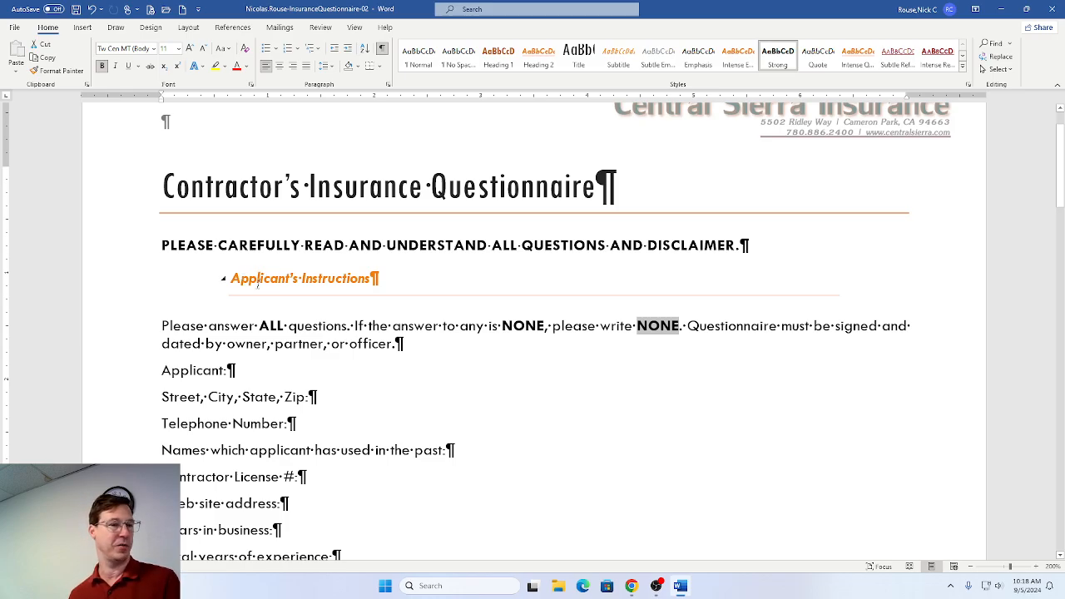
pyautogui.scroll(-20, 236, 344)
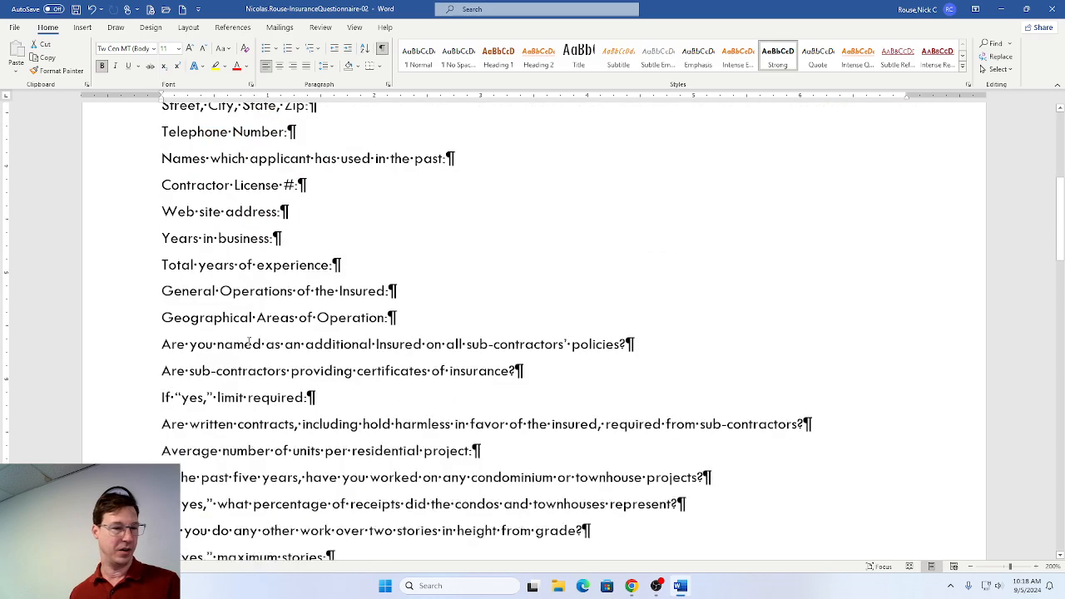
pyautogui.scroll(-1, 262, 334)
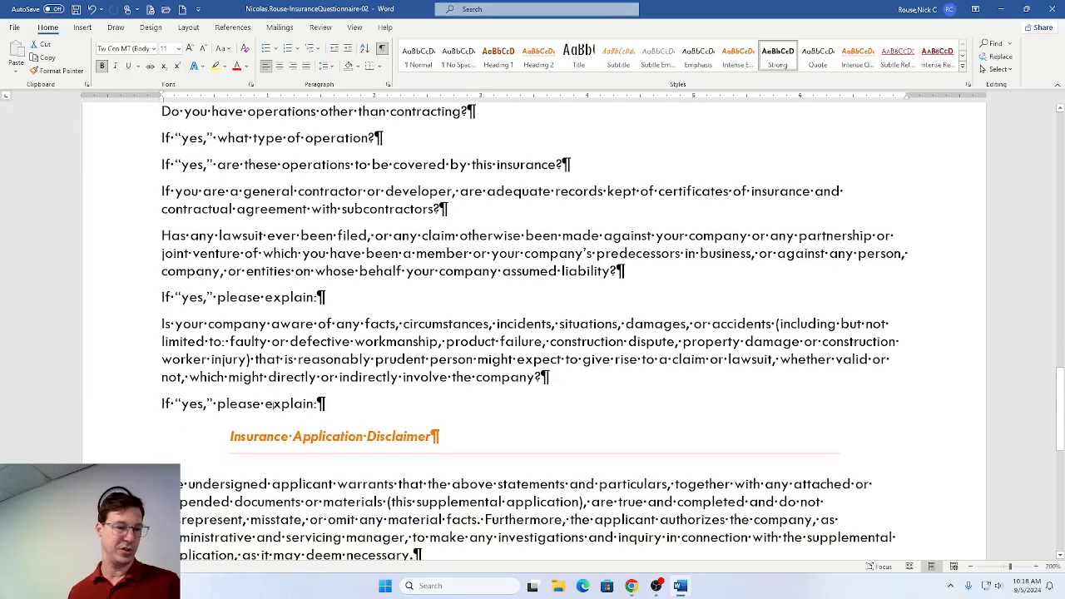
pyautogui.scroll(20, 375, 450)
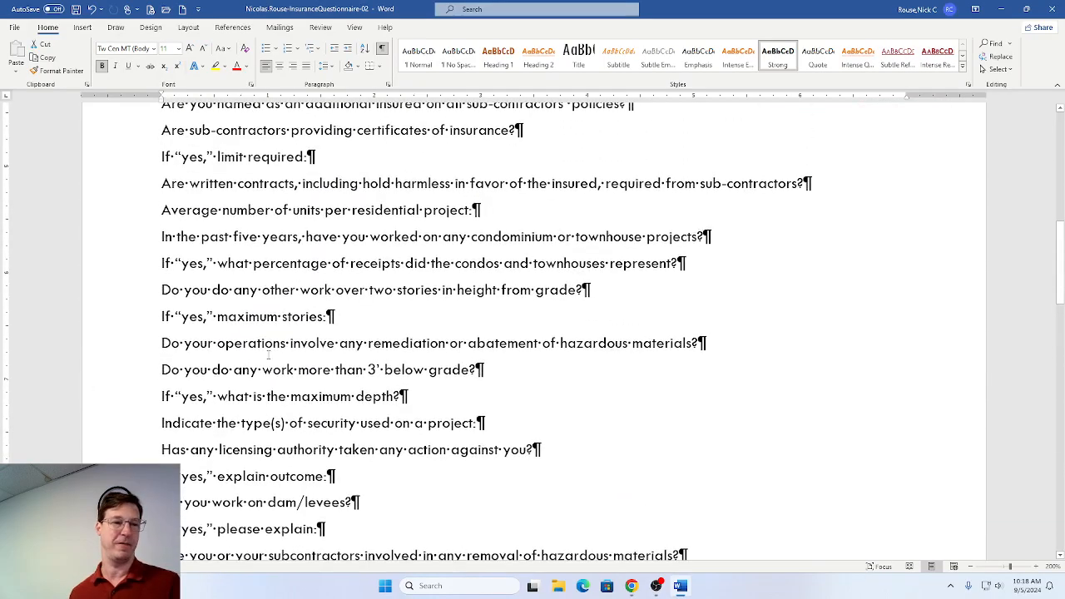
pyautogui.scroll(4, 266, 353)
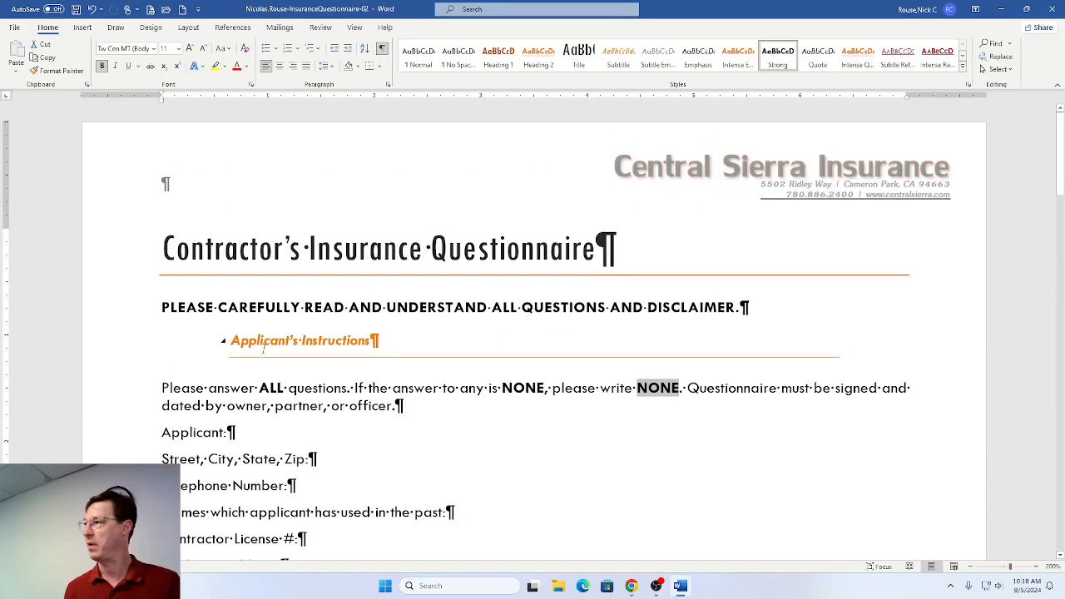
pyautogui.hotkey('alt', 'Tab')
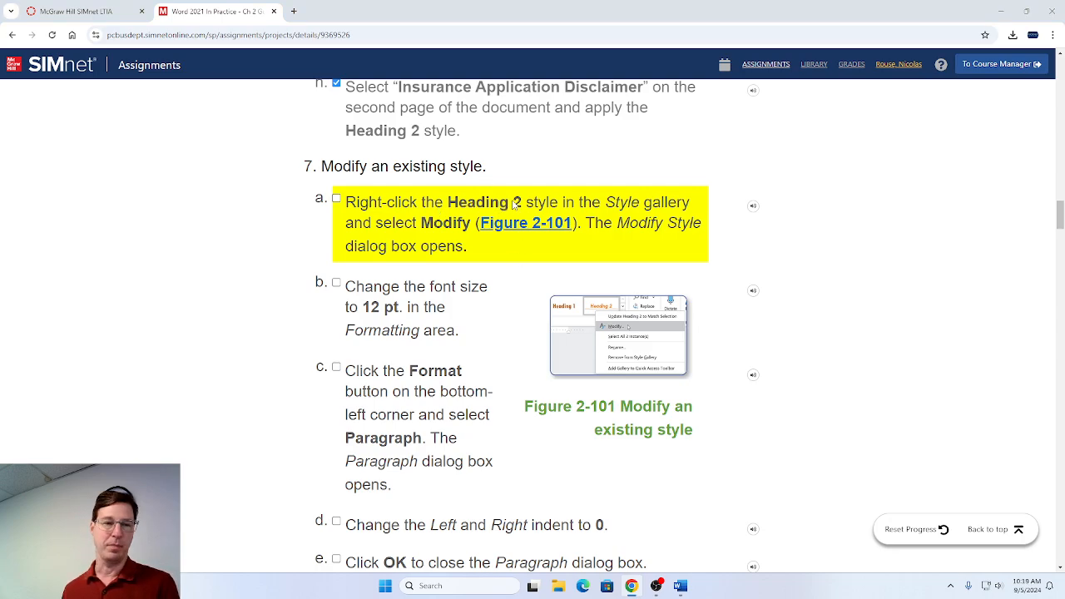
# Open the Heading 2 style for modification in Word, and check off step 7a in the Chrome instructions.
pyautogui.hotkey('alt', 'Tab')
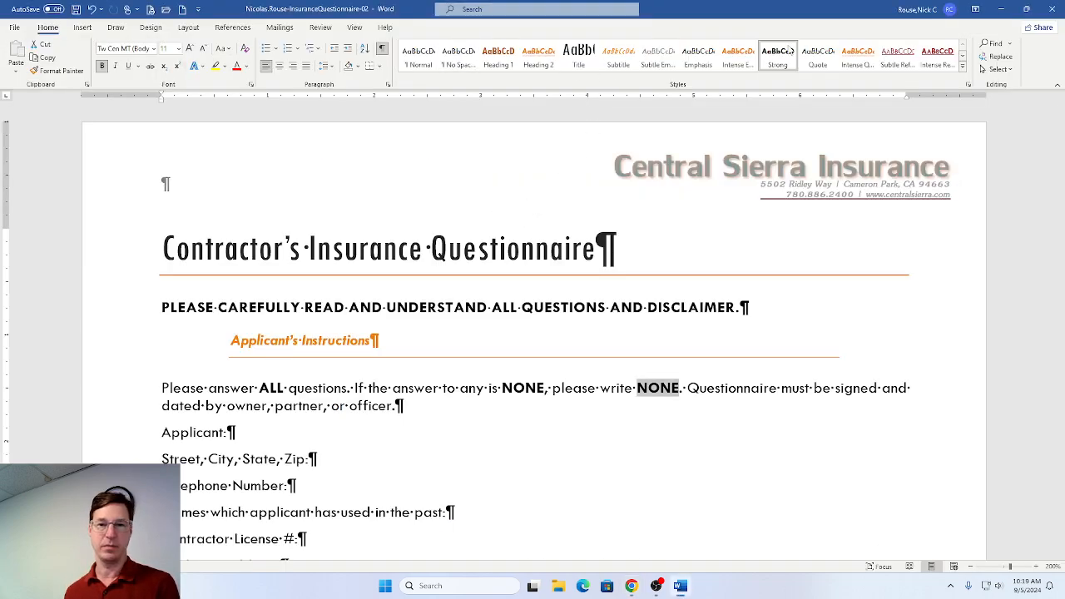
pyautogui.rightClick(541, 58)
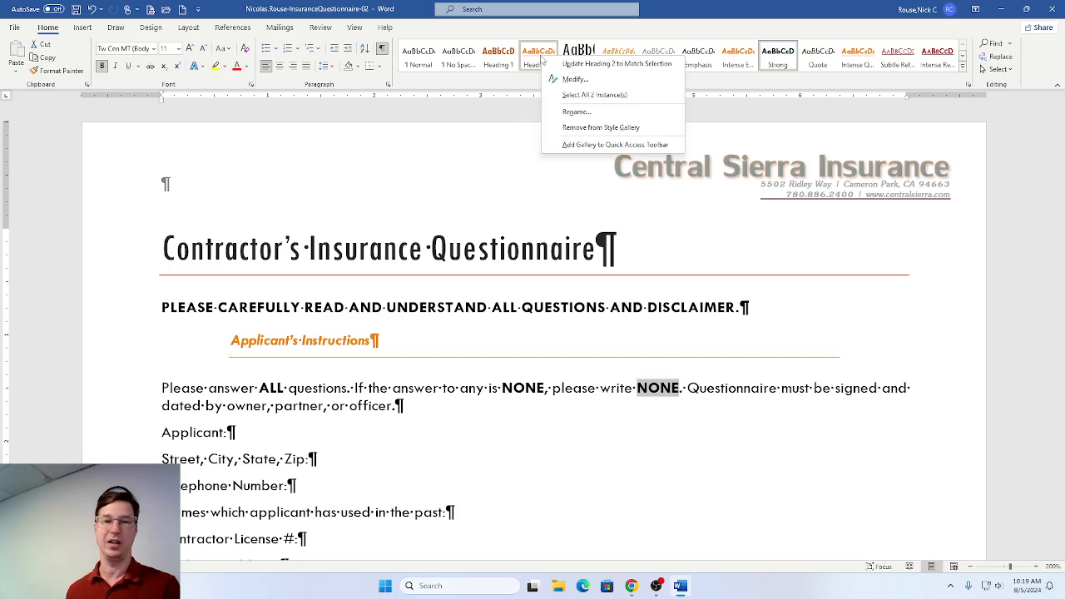
pyautogui.click(574, 80)
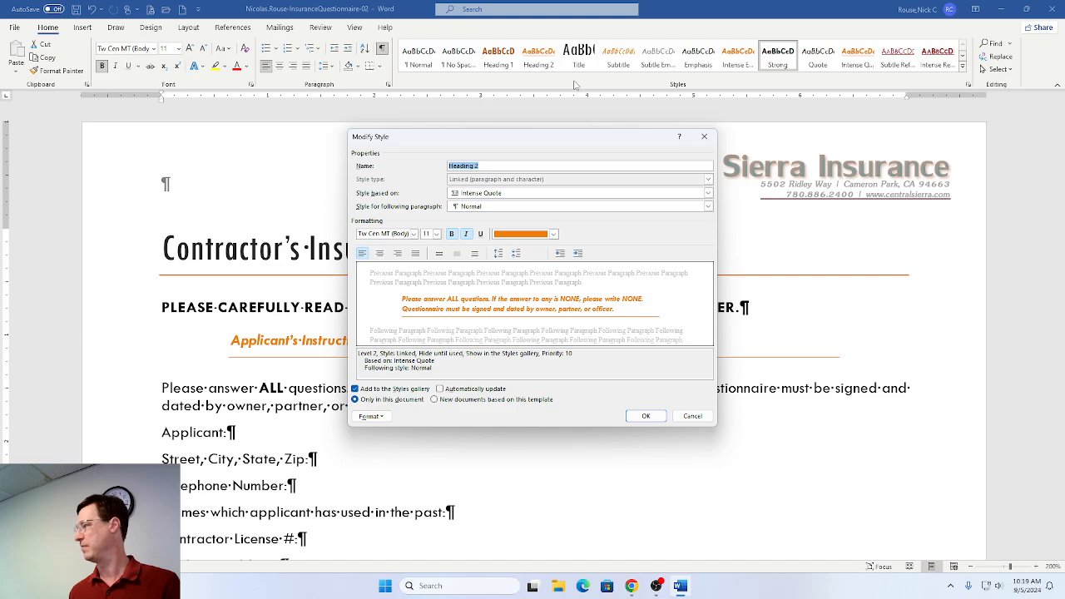
pyautogui.hotkey('alt', 'Tab')
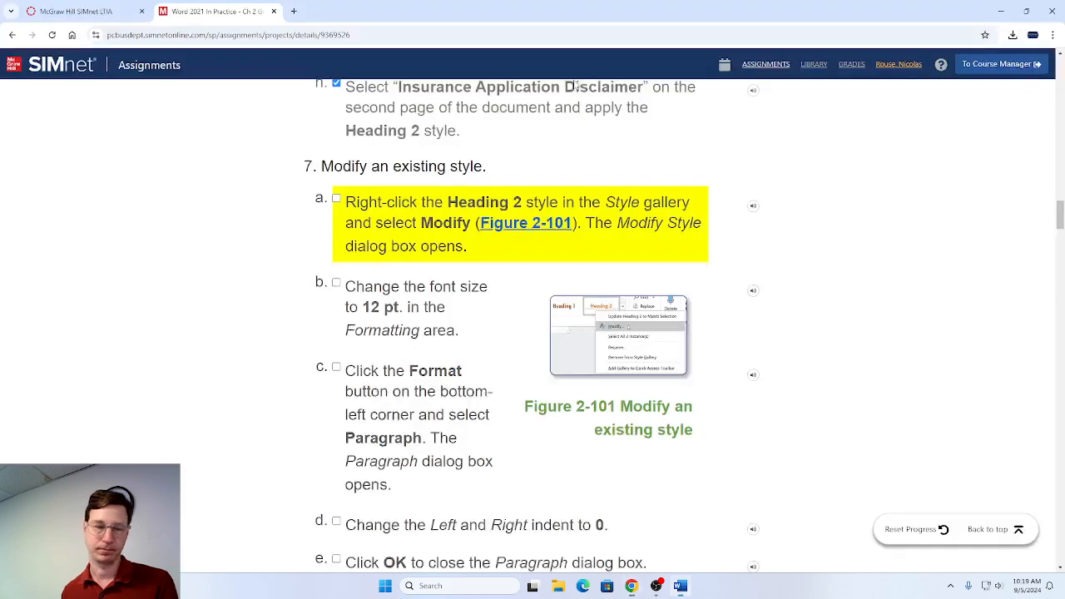
pyautogui.click(338, 200)
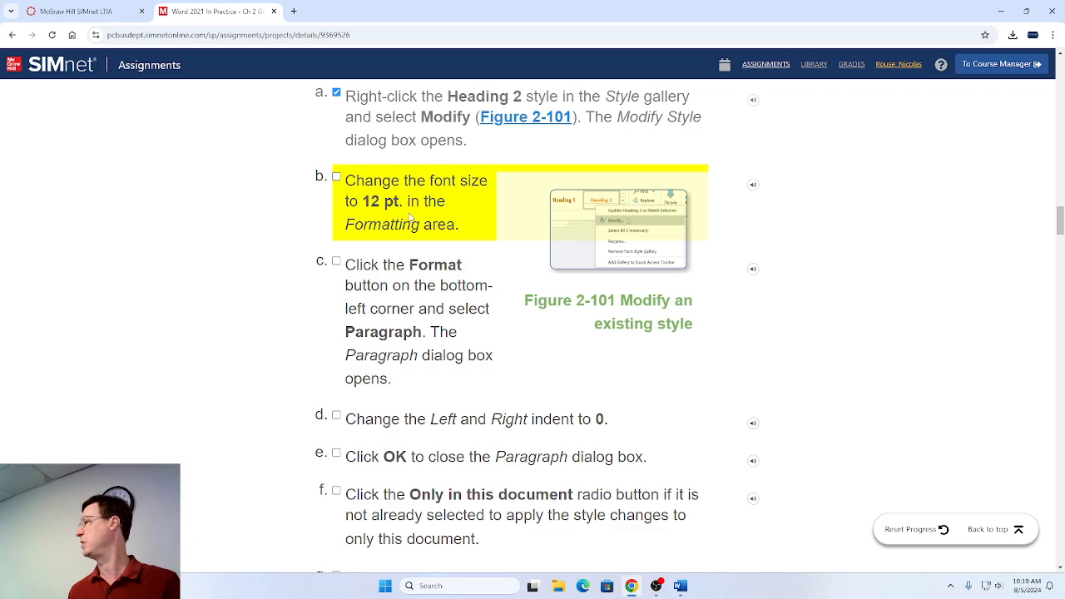
# Set the Heading 2 style's font size to 12 pt in Word, and check off step 7b in the Chrome instructions.
pyautogui.hotkey('alt', 'Tab')
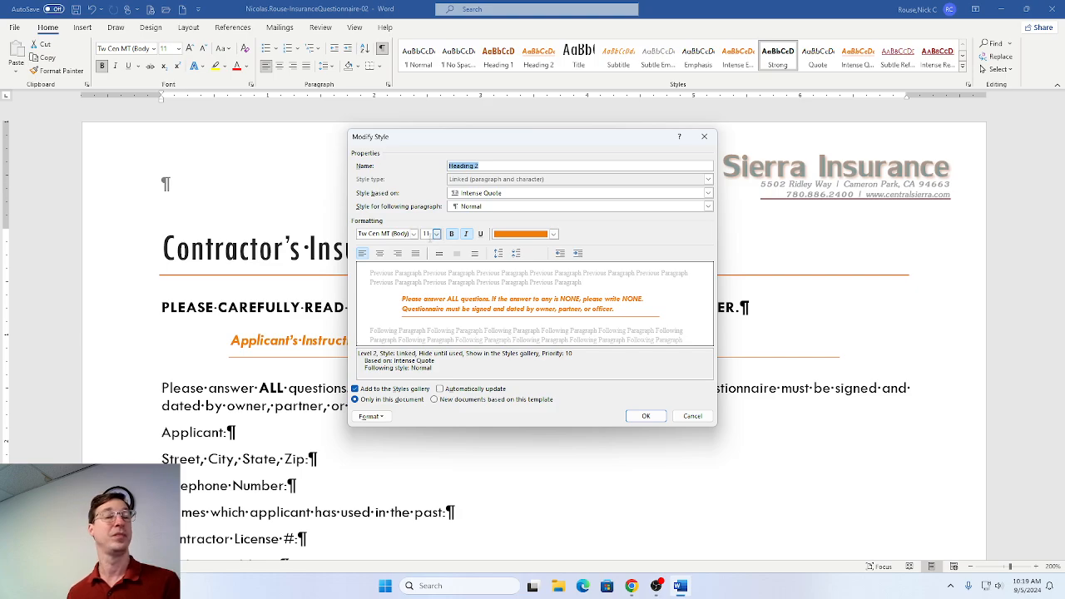
pyautogui.click(436, 233)
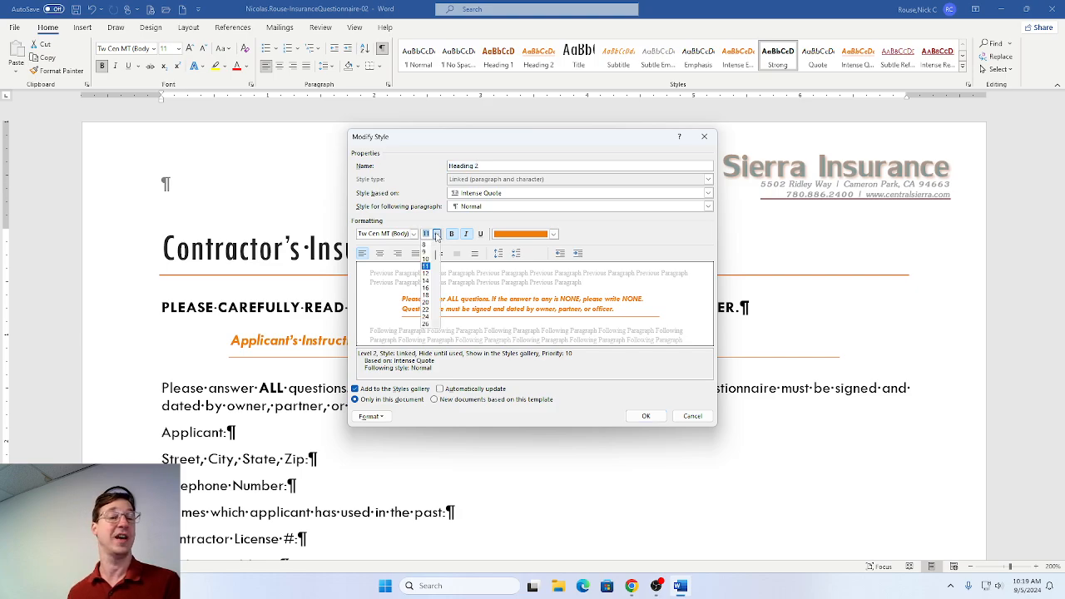
pyautogui.click(426, 274)
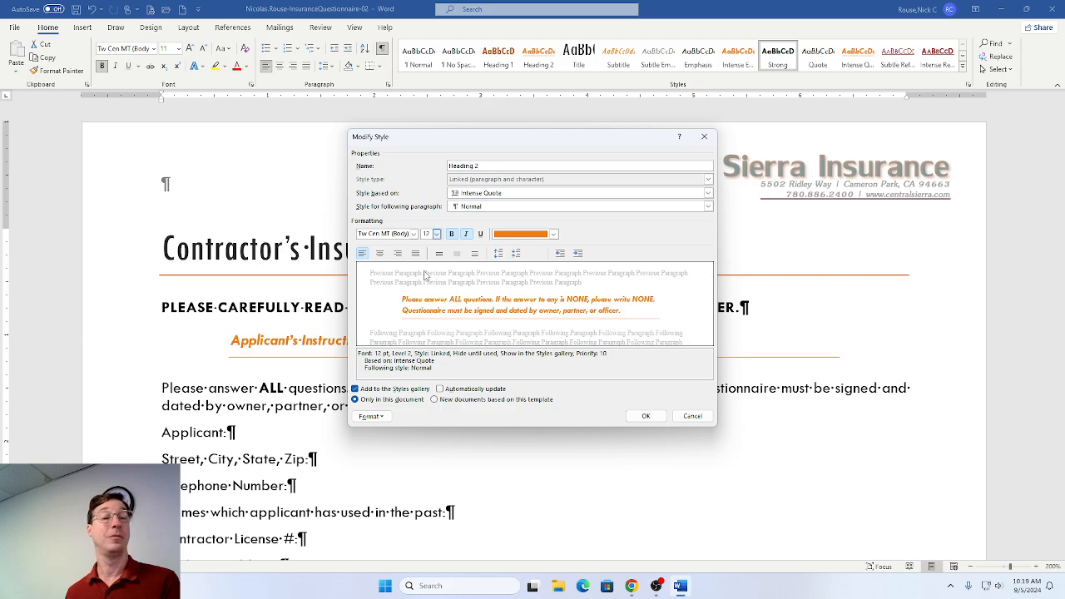
pyautogui.hotkey('alt', 'Tab')
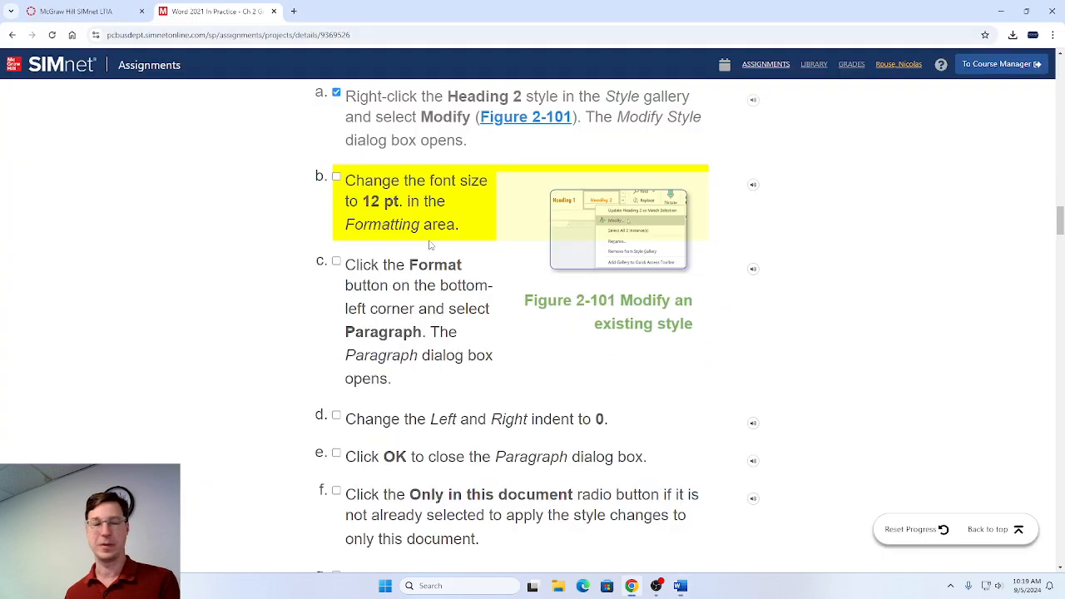
pyautogui.click(338, 179)
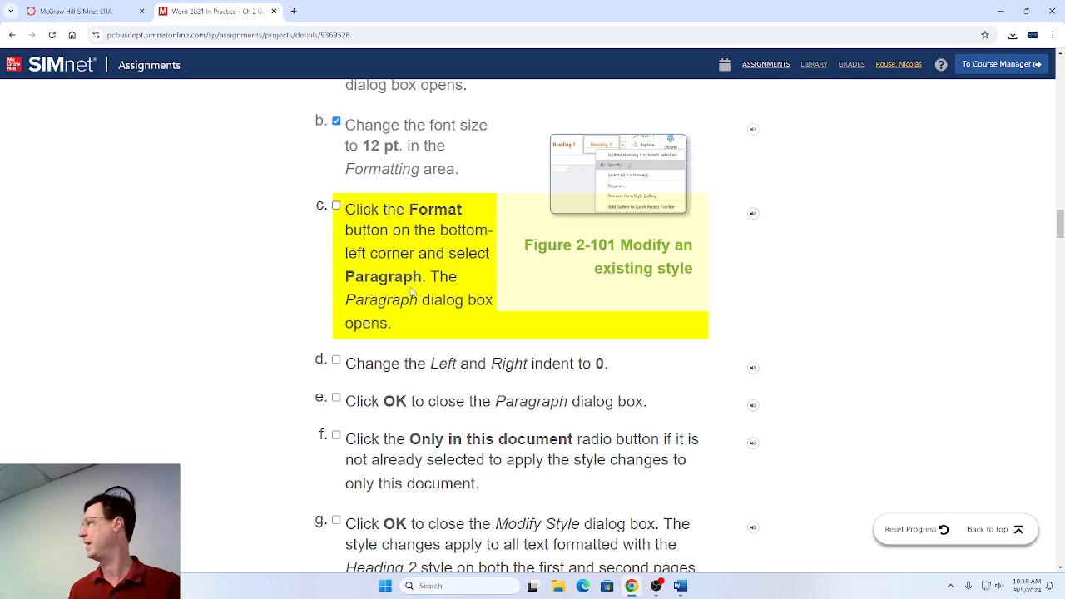
# Open the paragraph settings of the Heading 2 style in Word, and check off step 7c in the Chrome instructions.
pyautogui.hotkey('alt', 'Tab')
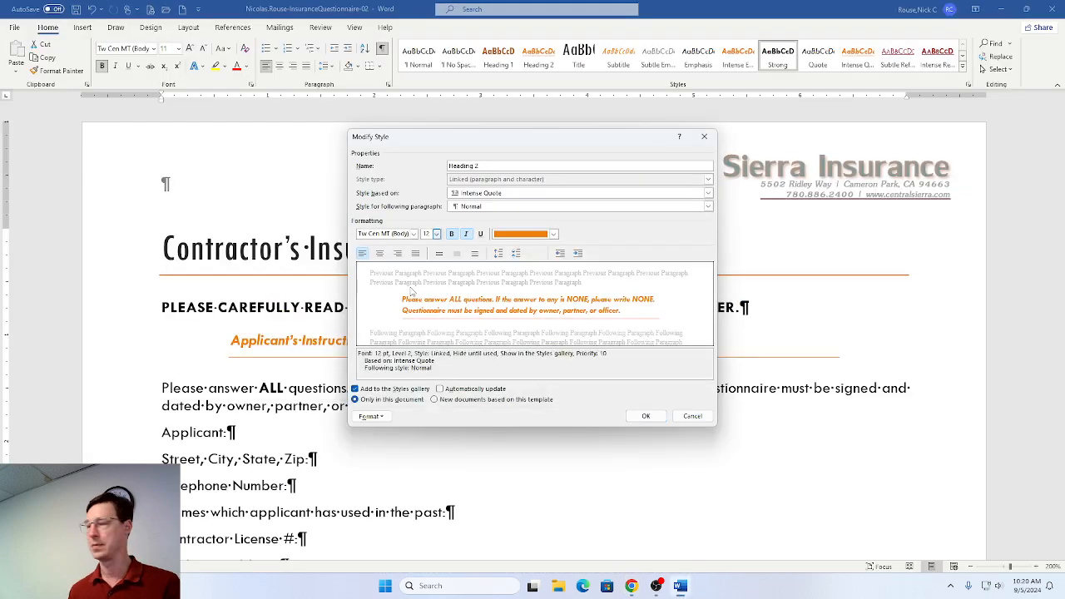
pyautogui.click(372, 416)
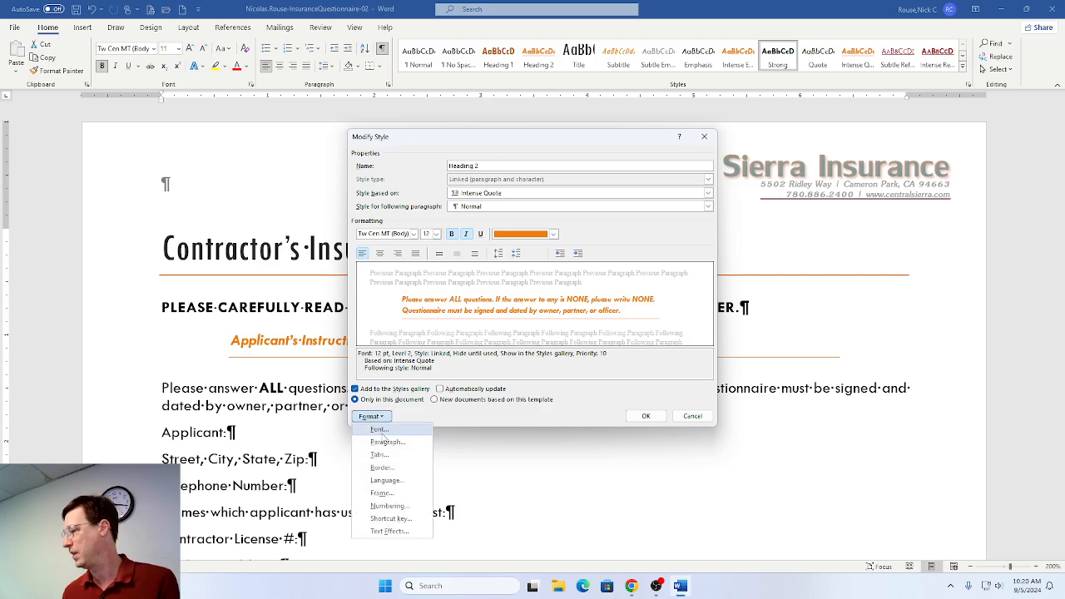
pyautogui.click(383, 444)
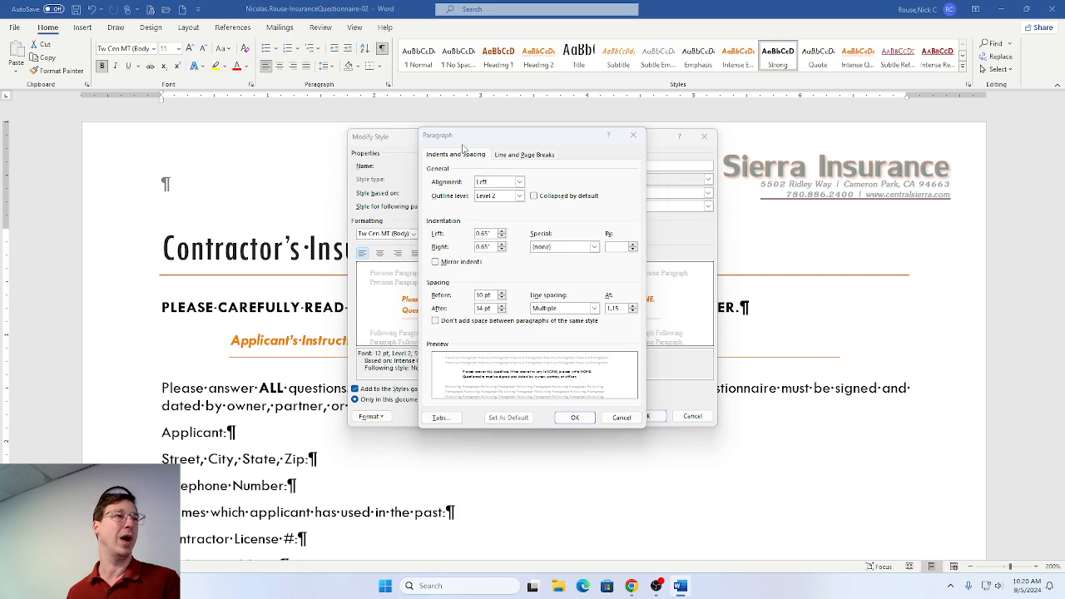
pyautogui.hotkey('alt', 'Tab')
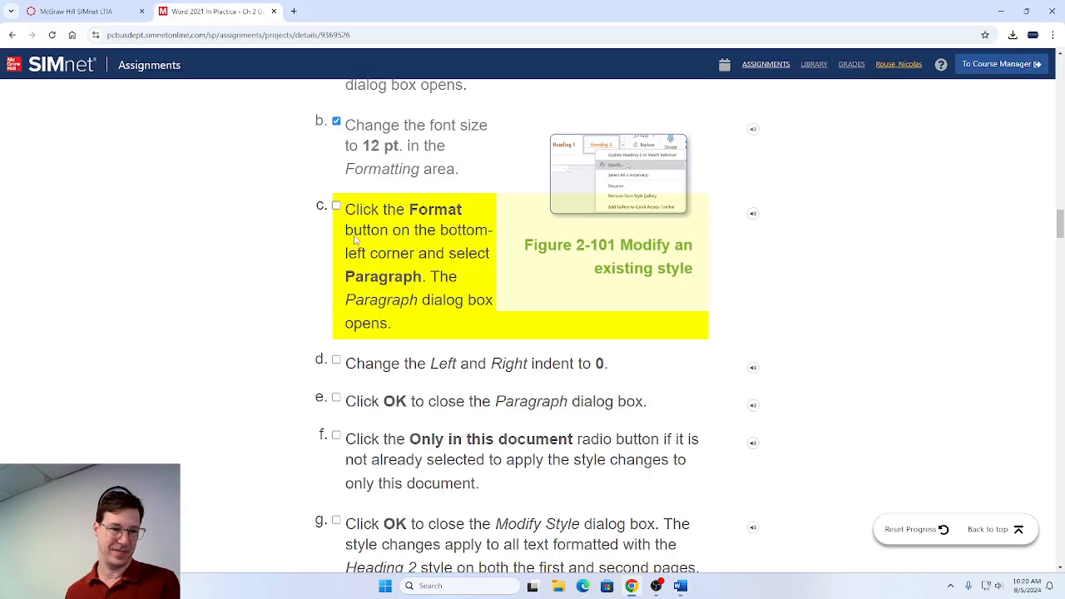
pyautogui.click(337, 205)
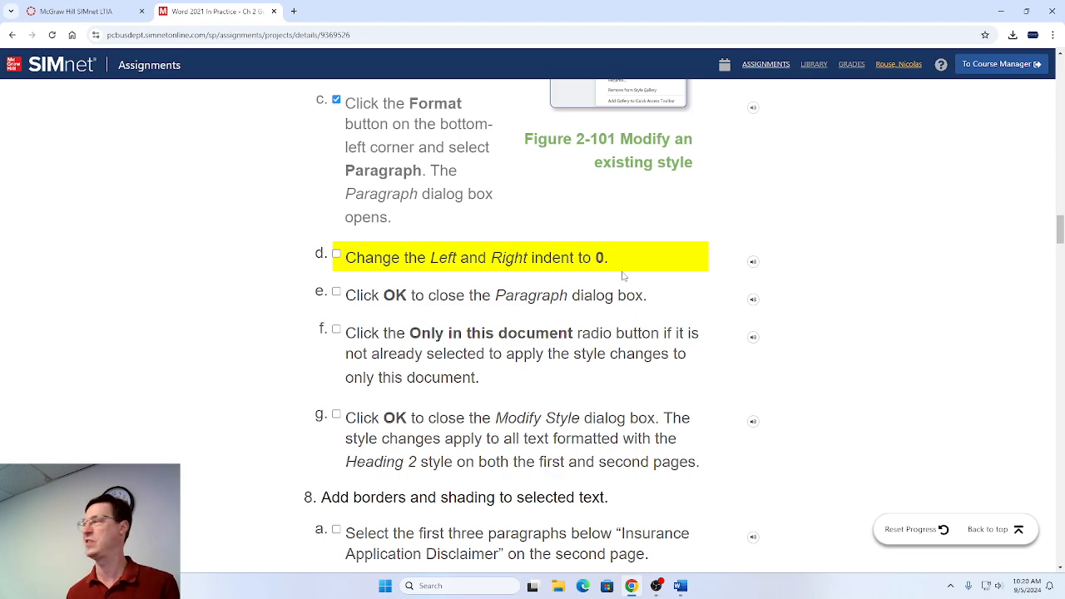
# Set the Heading 2 style's left and right indents to 0 in Word, and check off step 7d in the Chrome instructions.
pyautogui.hotkey('alt', 'Tab')
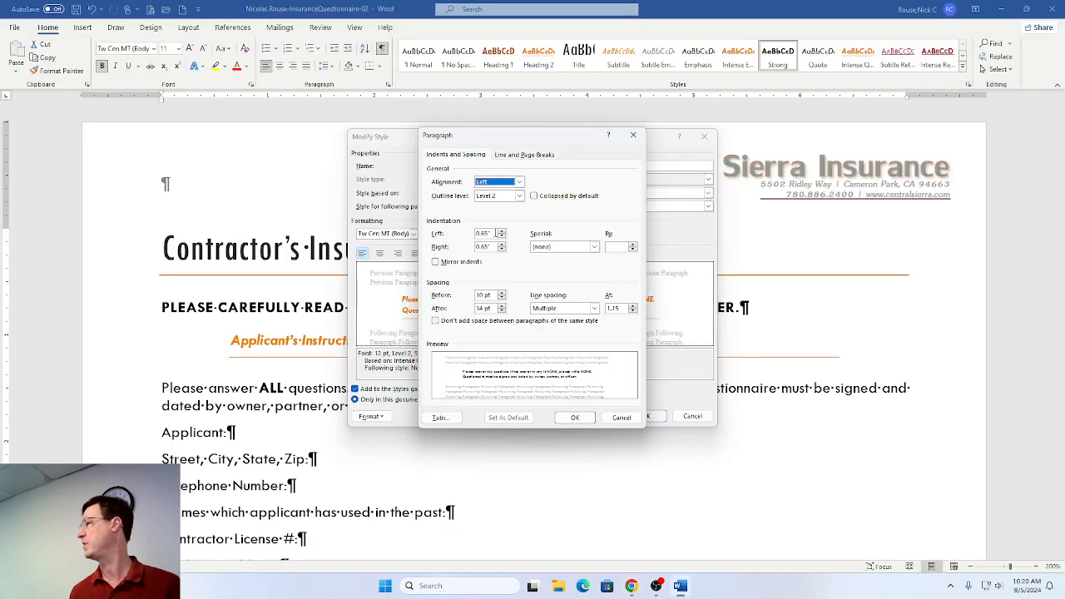
pyautogui.press('Tab')
pyautogui.press('Tab')
pyautogui.press('Tab')
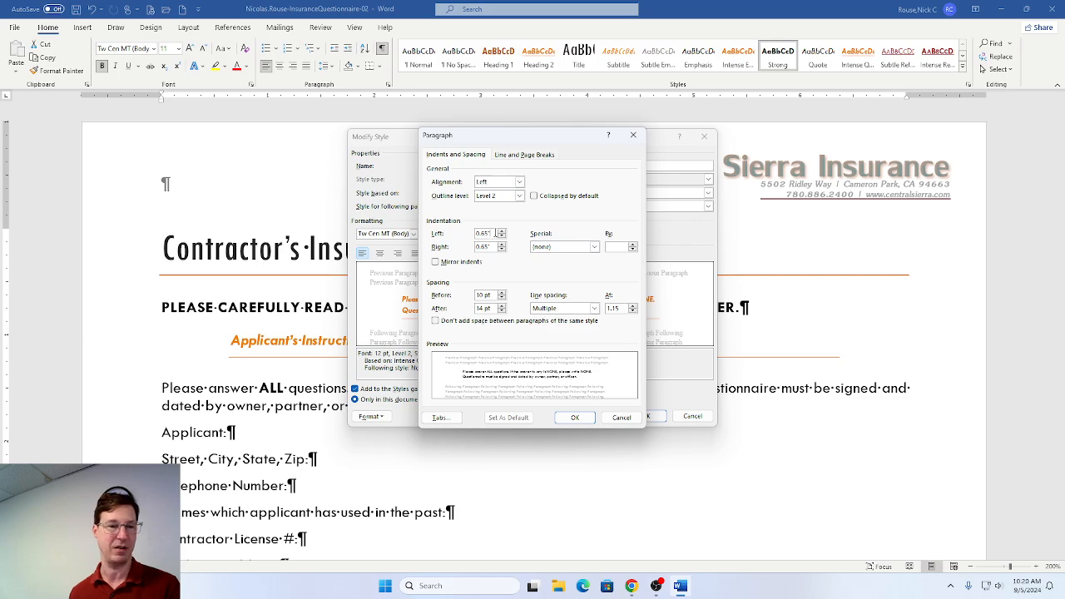
pyautogui.write('0')
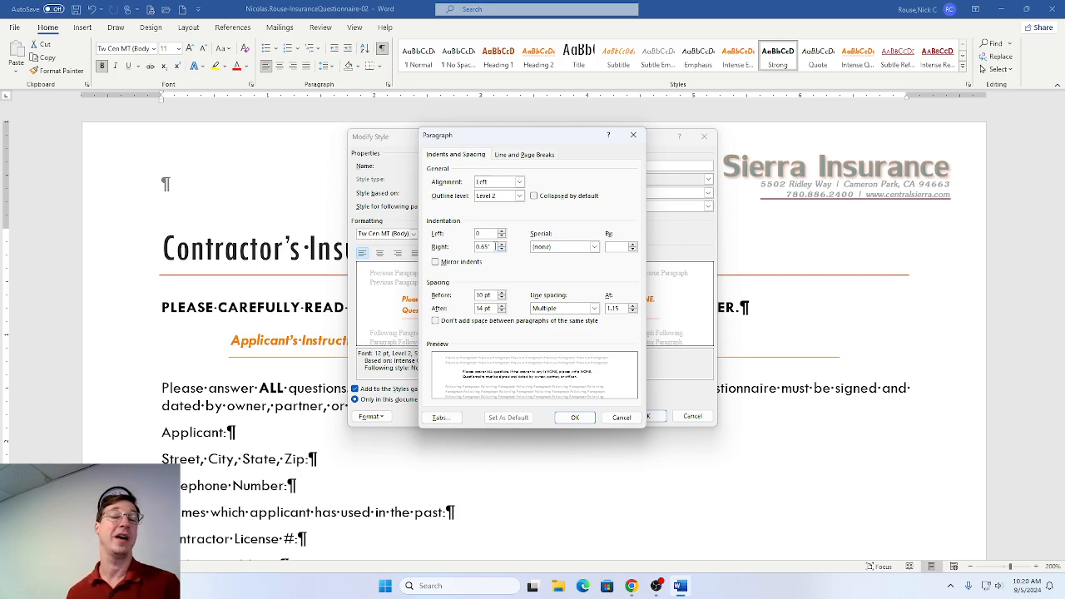
pyautogui.moveTo(500, 247); pyautogui.dragTo(453, 247)
pyautogui.write('0')
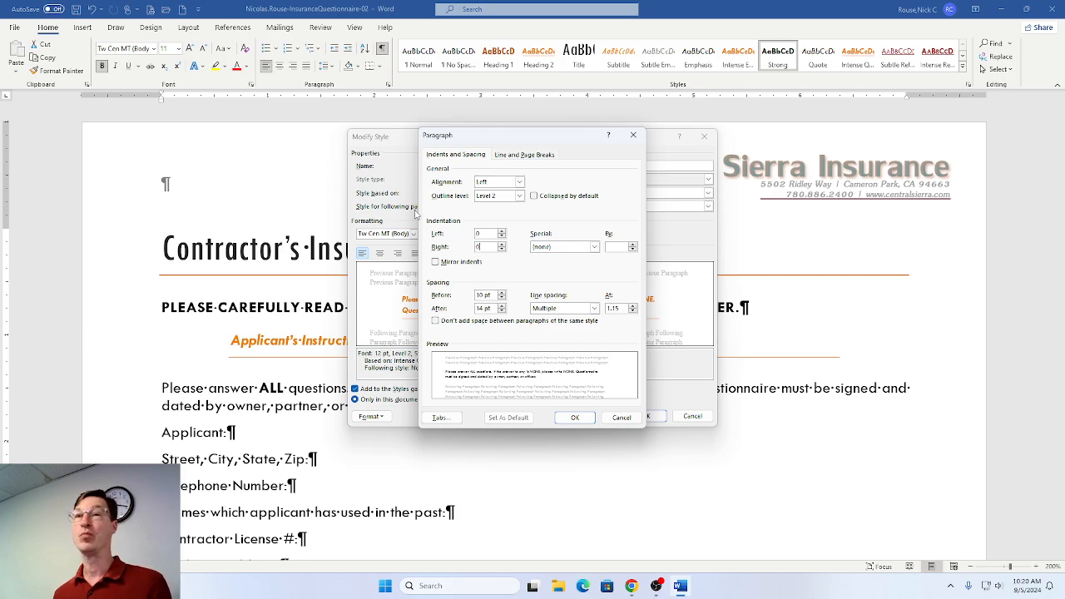
pyautogui.hotkey('alt', 'Tab')
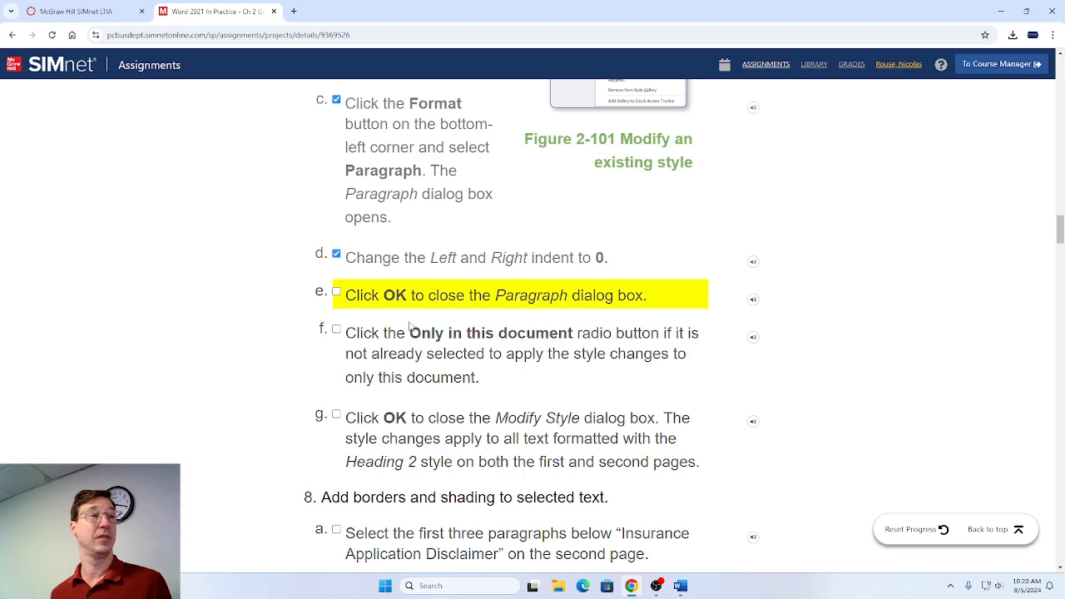
# Accept the Heading 2 paragraph settings in Word, and check off step 7e in the Chrome instructions.
pyautogui.hotkey('alt', 'Tab')
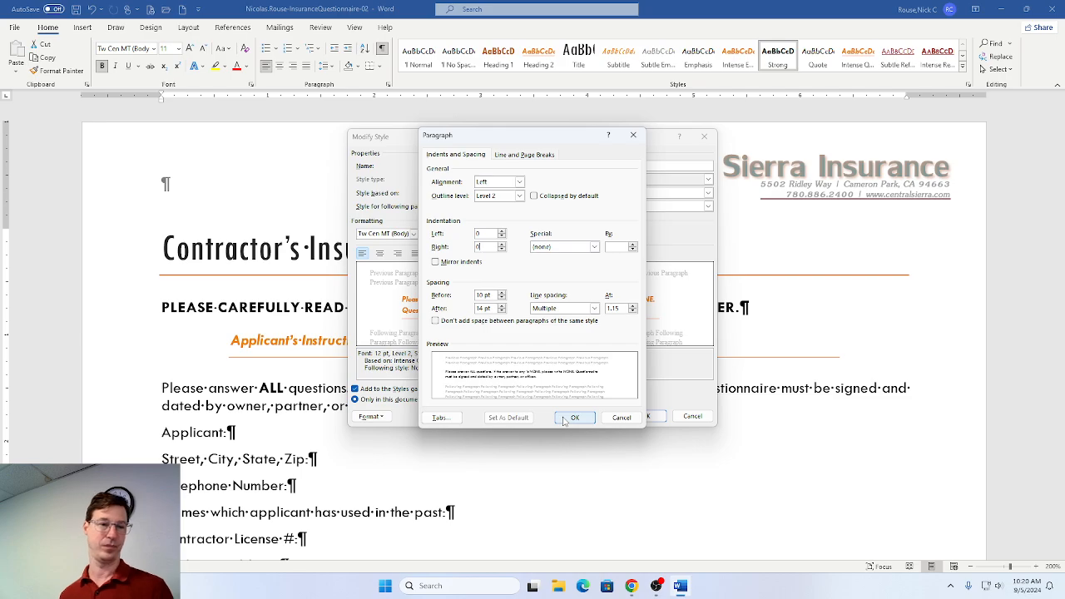
pyautogui.click(564, 421)
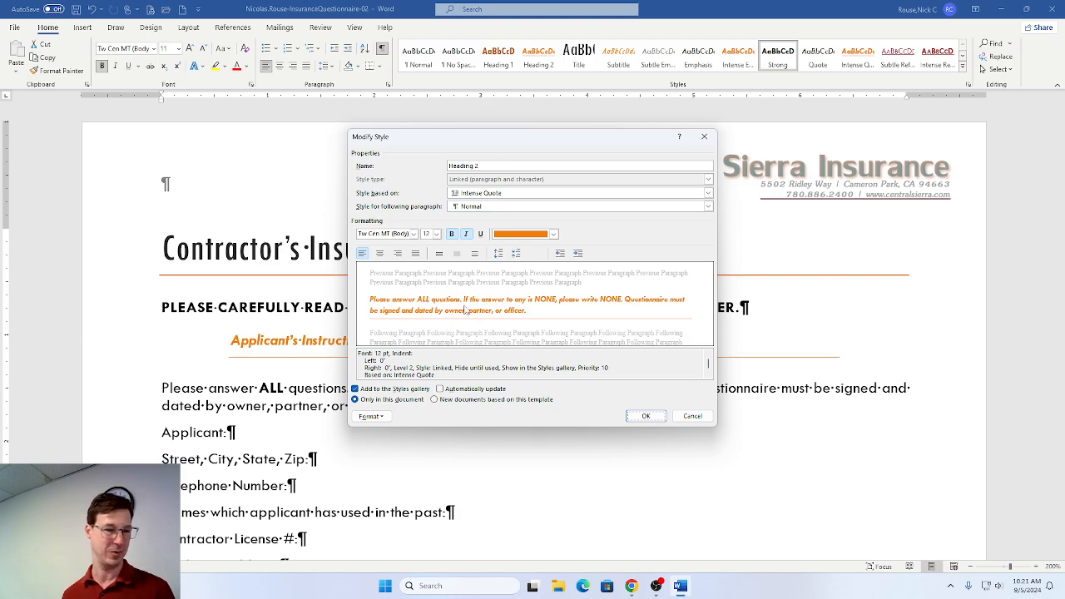
pyautogui.hotkey('alt', 'Tab')
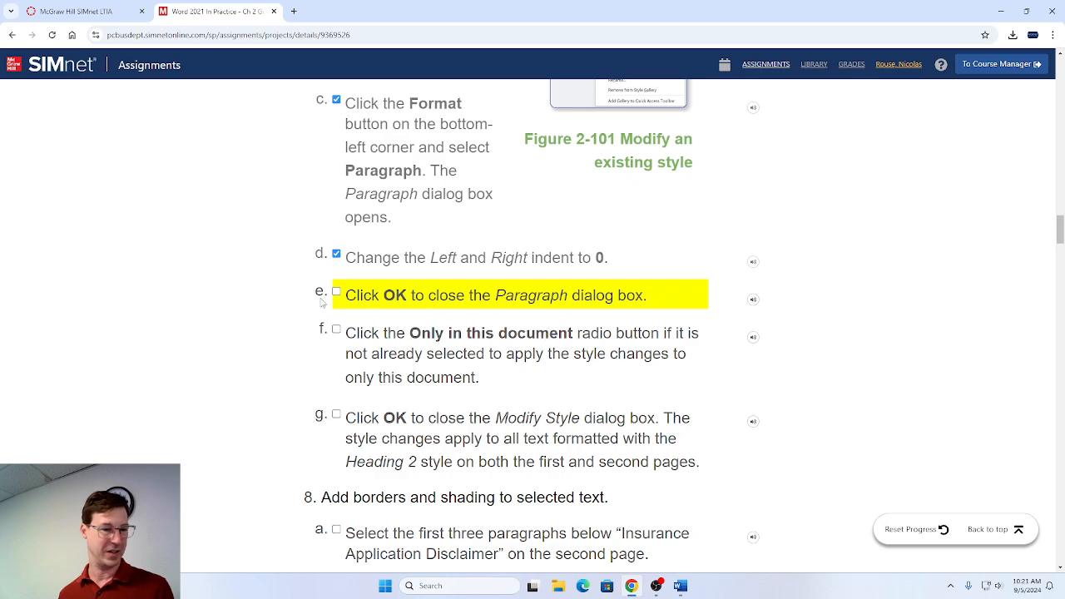
pyautogui.click(337, 292)
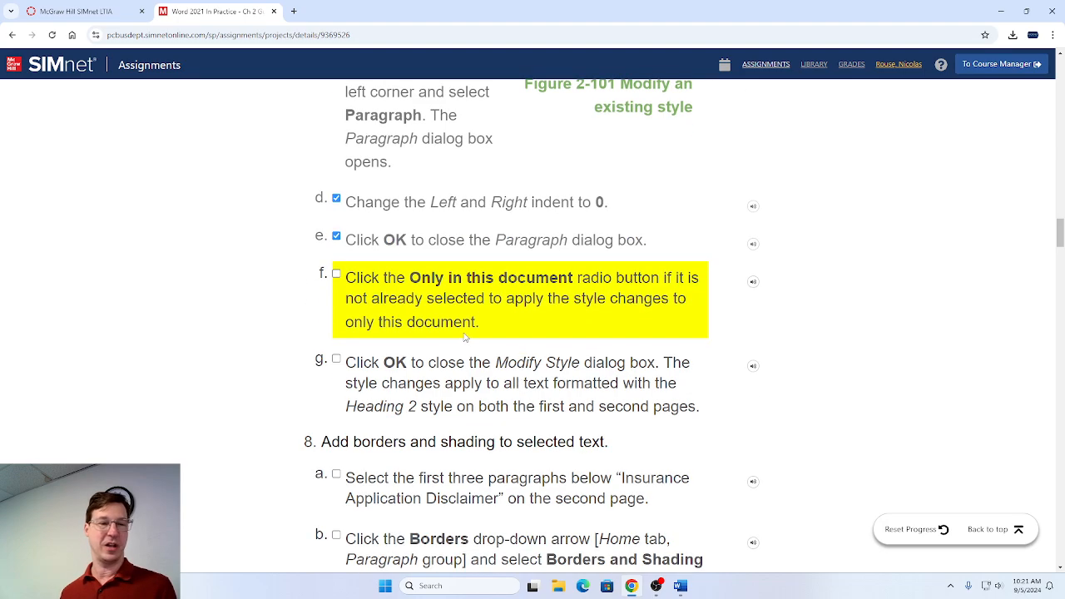
# Verify in Word that the style change is limited to "Only in this document", and check off step 7f in the Chrome instructions.
pyautogui.hotkey('alt', 'Tab')
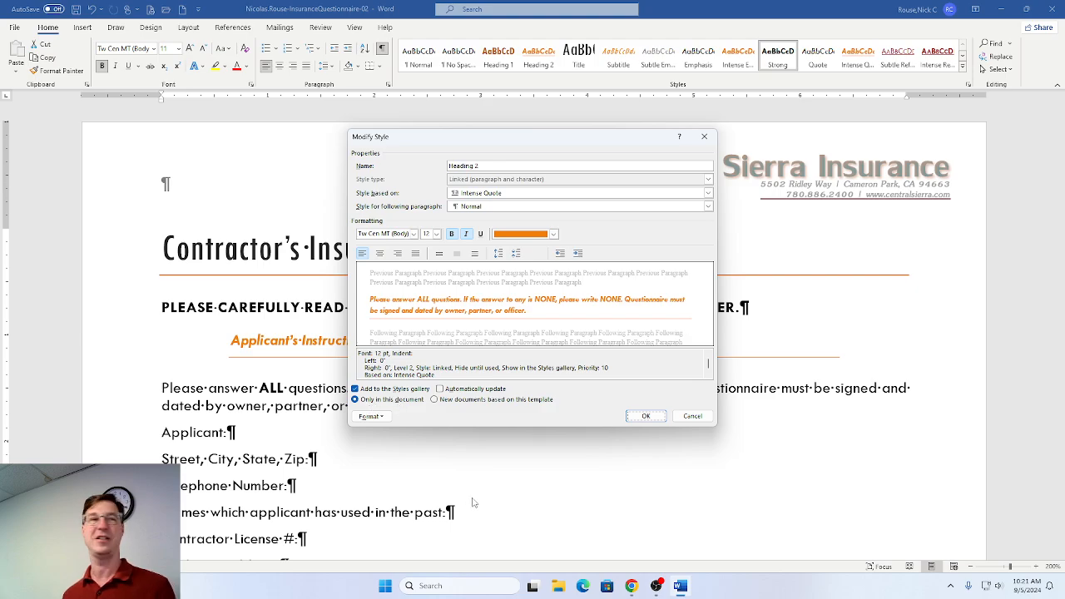
pyautogui.hotkey('alt', 'Tab')
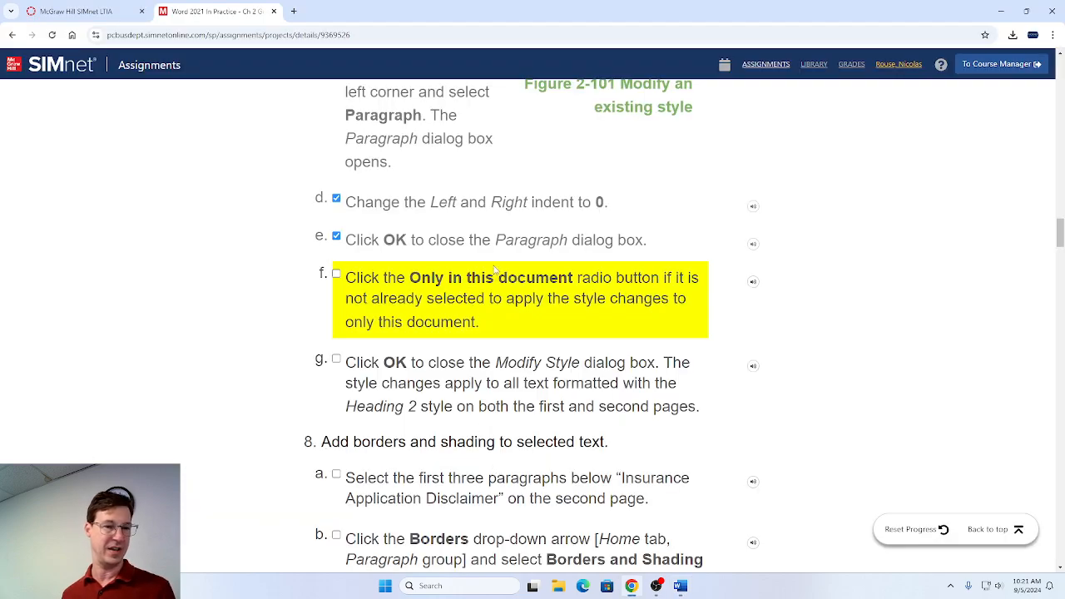
pyautogui.click(336, 276)
pyautogui.scroll(-2, 549, 366)
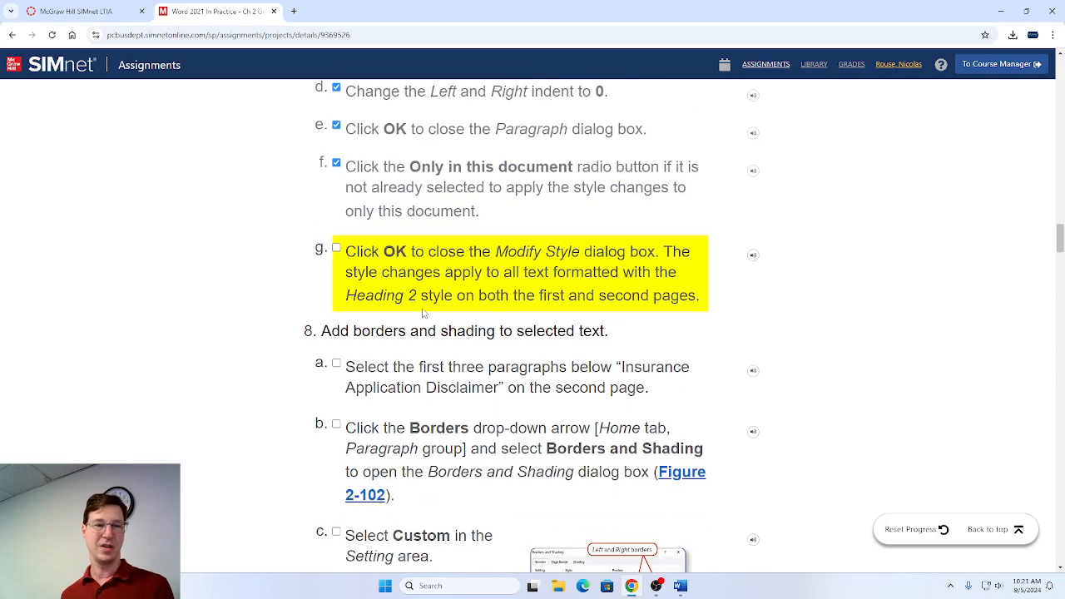
# Apply the Heading 2 style changes in Word, review the headings on both pages, and check off step 7g in the Chrome instructions.
pyautogui.hotkey('alt', 'Tab')
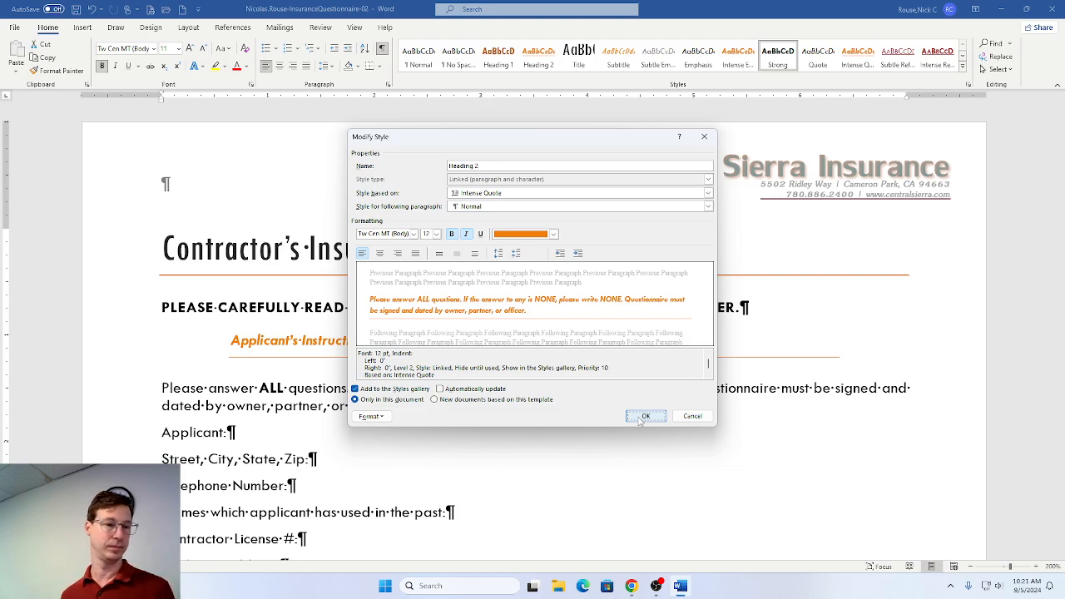
pyautogui.click(646, 416)
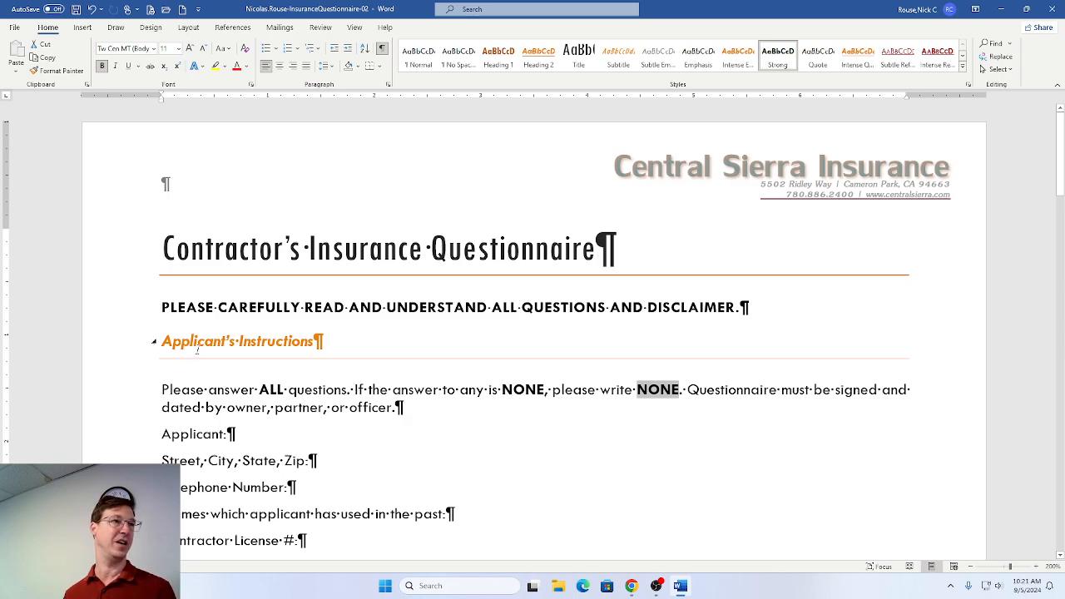
pyautogui.scroll(-1, 194, 351)
pyautogui.scroll(-20, 216, 353)
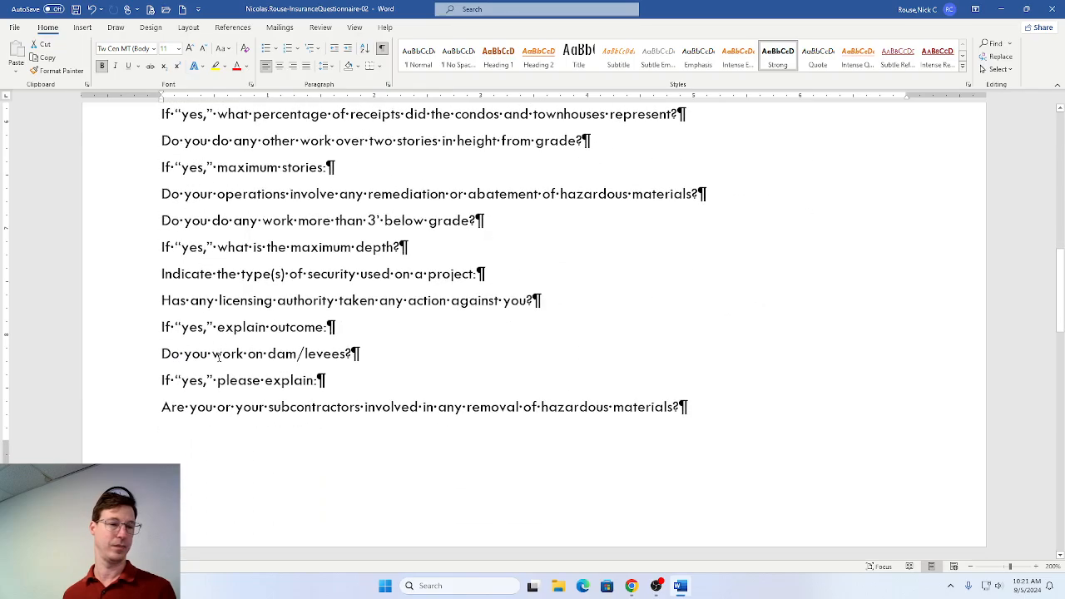
pyautogui.scroll(-2, 220, 356)
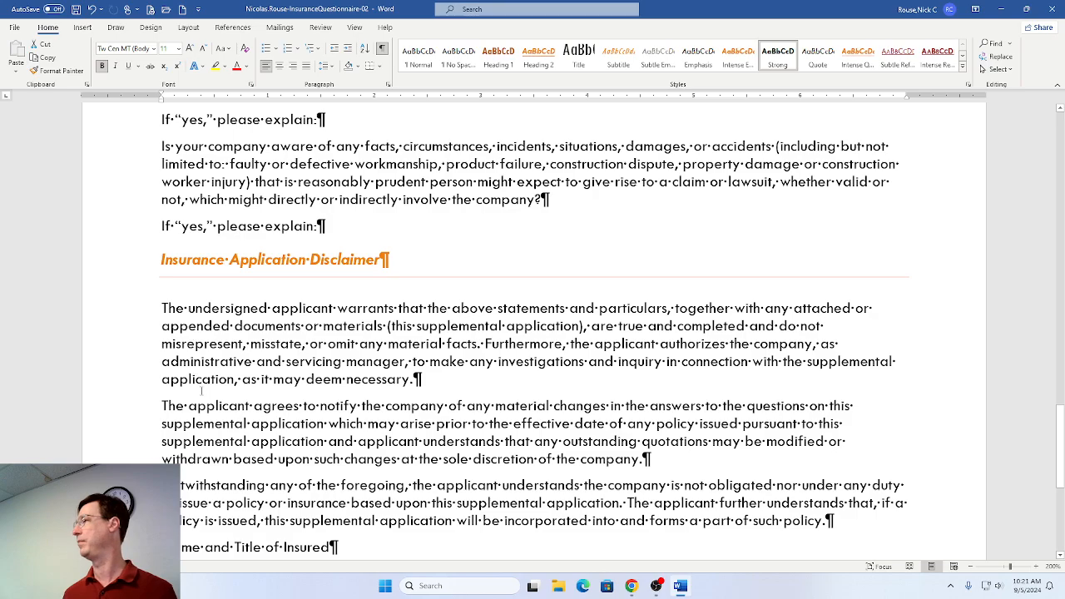
pyautogui.scroll(15, 191, 344)
pyautogui.scroll(3, 199, 409)
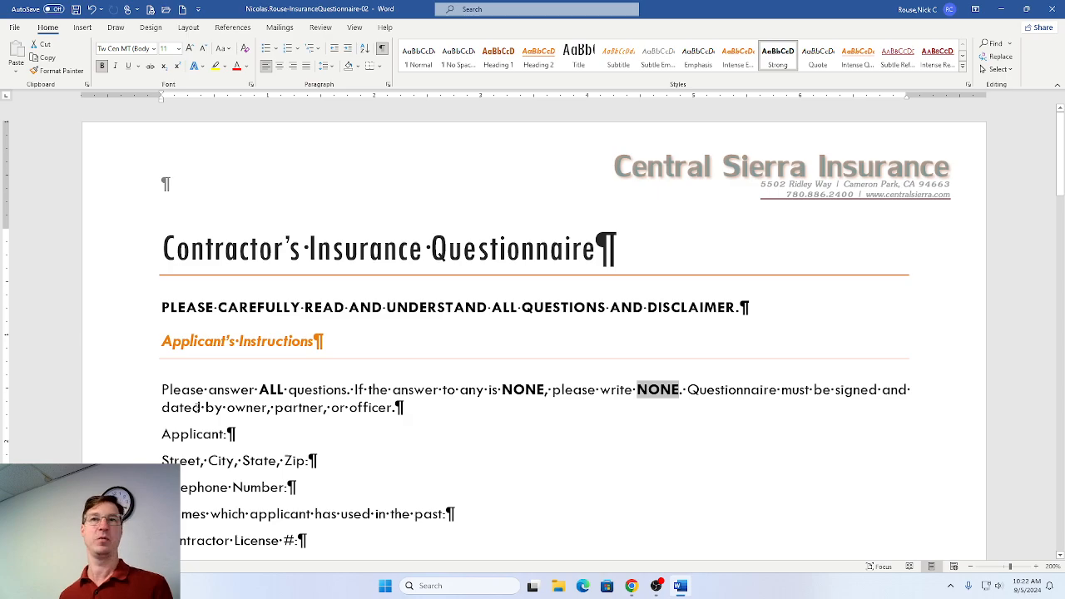
pyautogui.hotkey('alt', 'Tab')
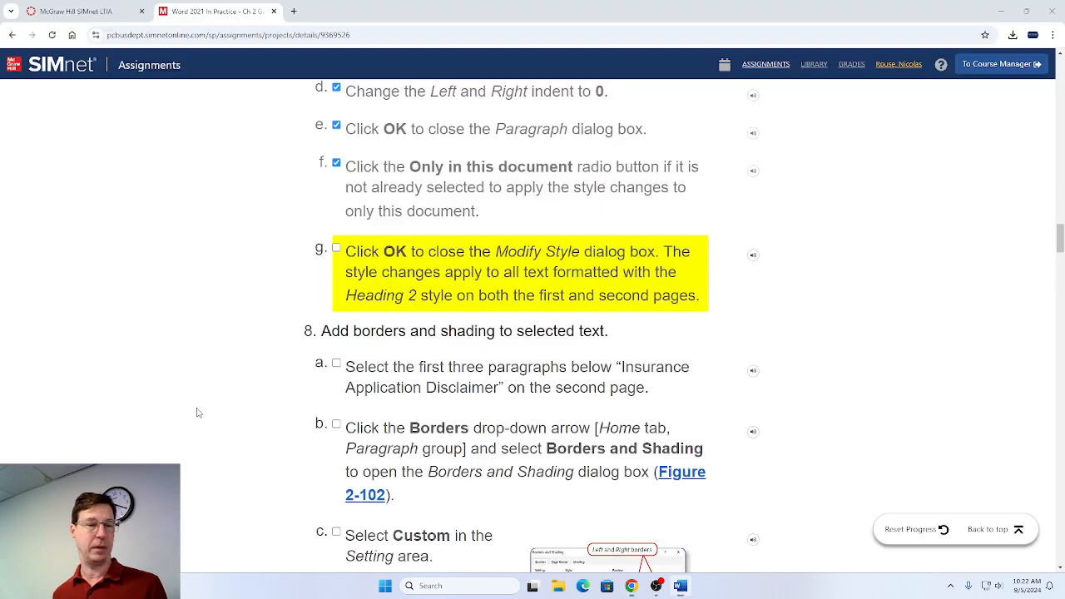
pyautogui.click(336, 248)
pyautogui.scroll(-3, 461, 368)
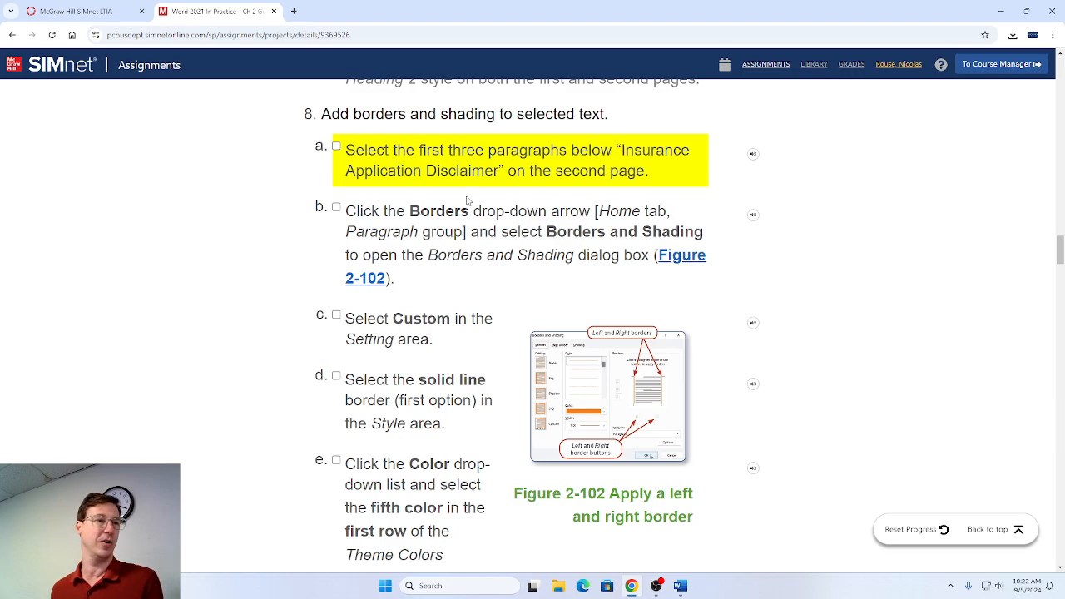
# Select the first three paragraphs below "Insurance Application Disclaimer" in Word, and check off step 8a in the Chrome instructions.
pyautogui.hotkey('alt', 'Tab')
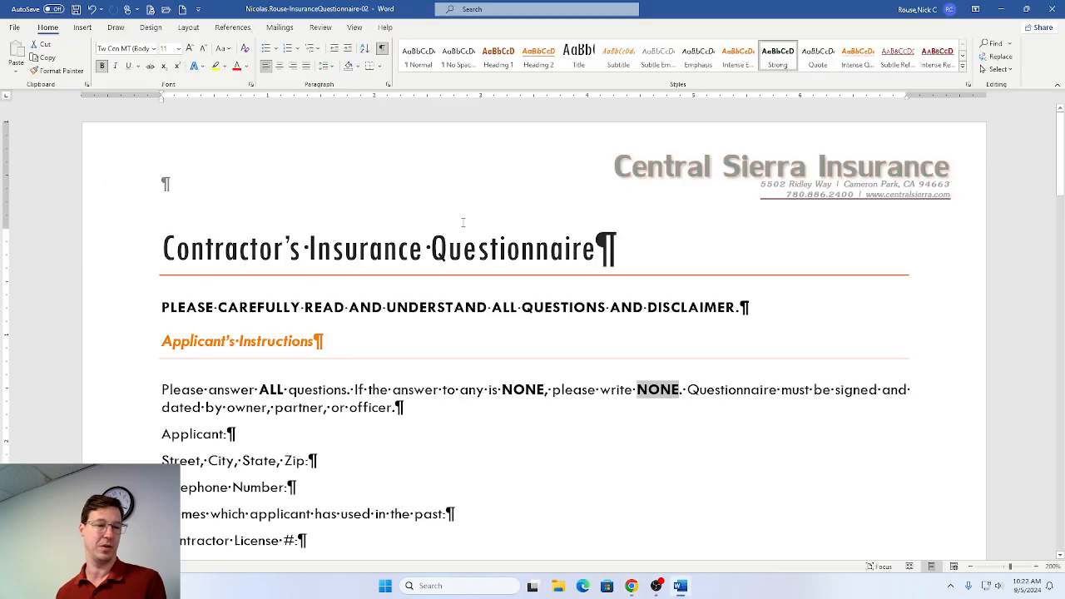
pyautogui.scroll(-10, 460, 235)
pyautogui.scroll(-15, 460, 235)
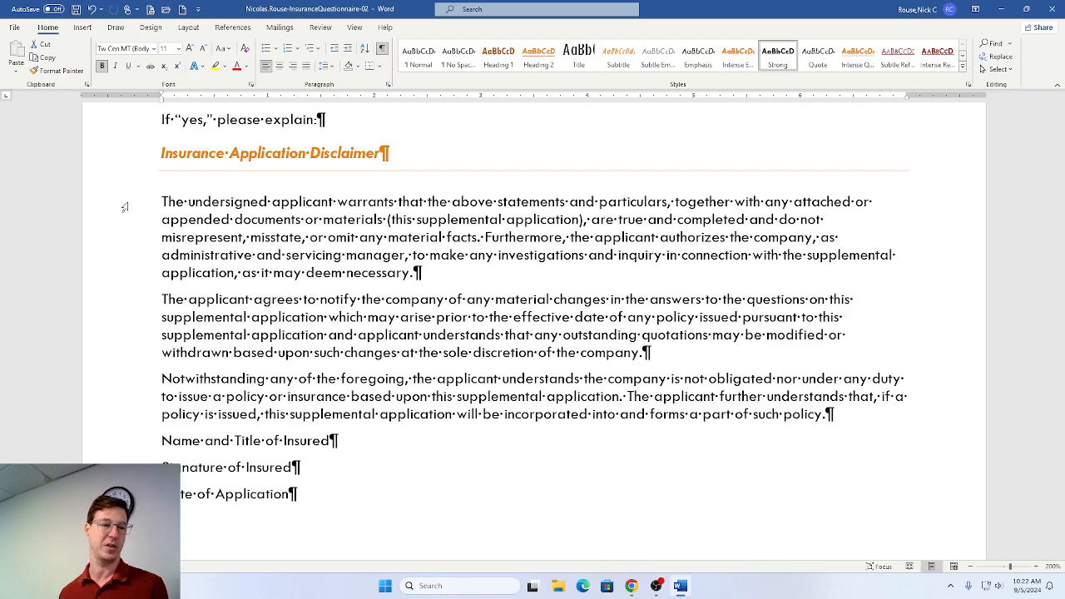
pyautogui.moveTo(126, 206); pyautogui.dragTo(115, 263)
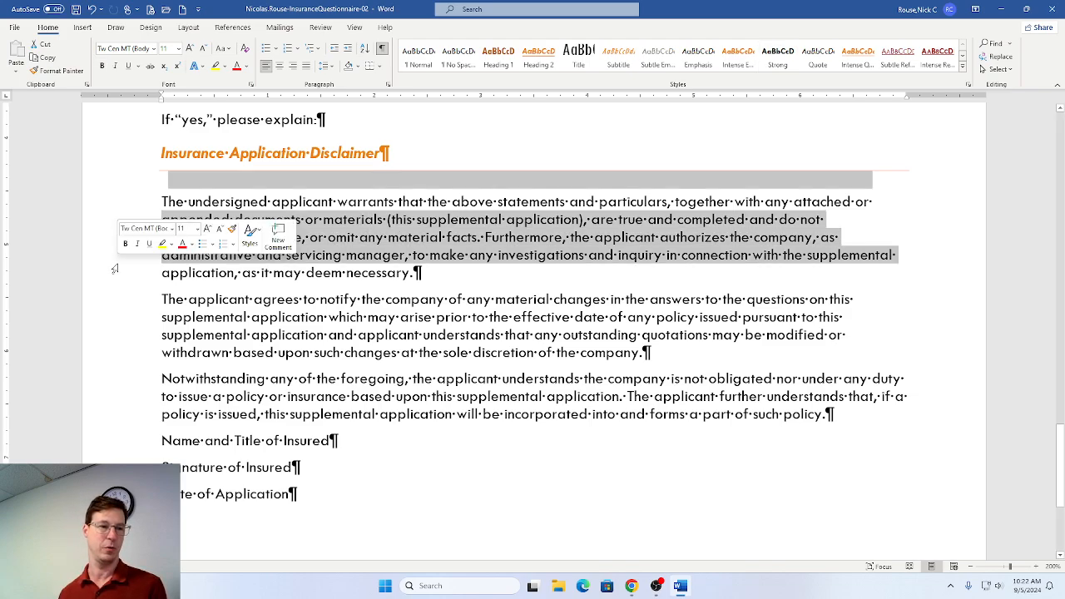
pyautogui.click(356, 219)
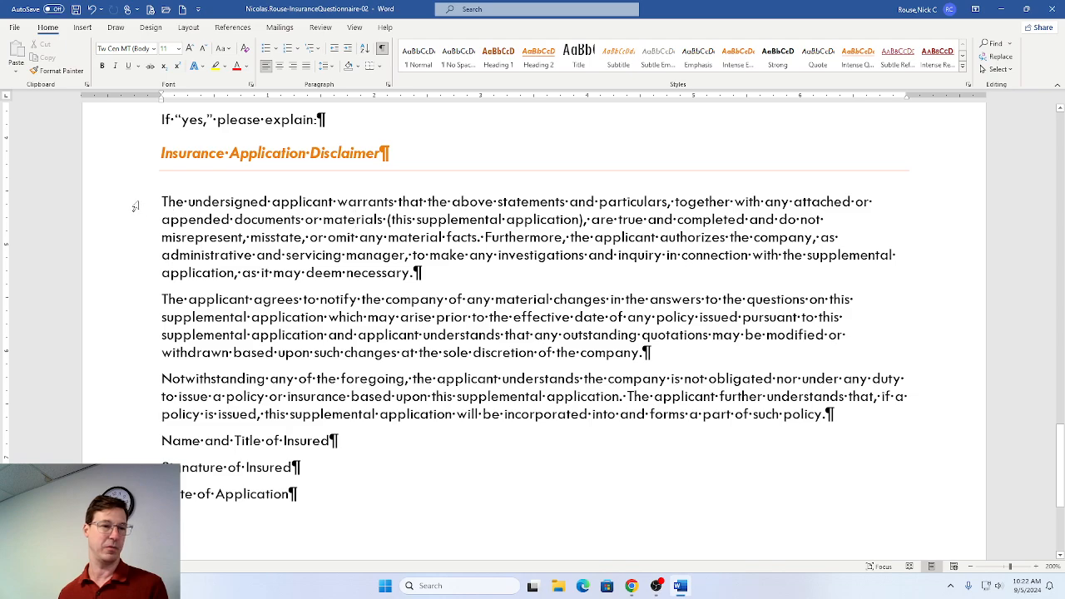
pyautogui.moveTo(130, 206); pyautogui.dragTo(106, 411)
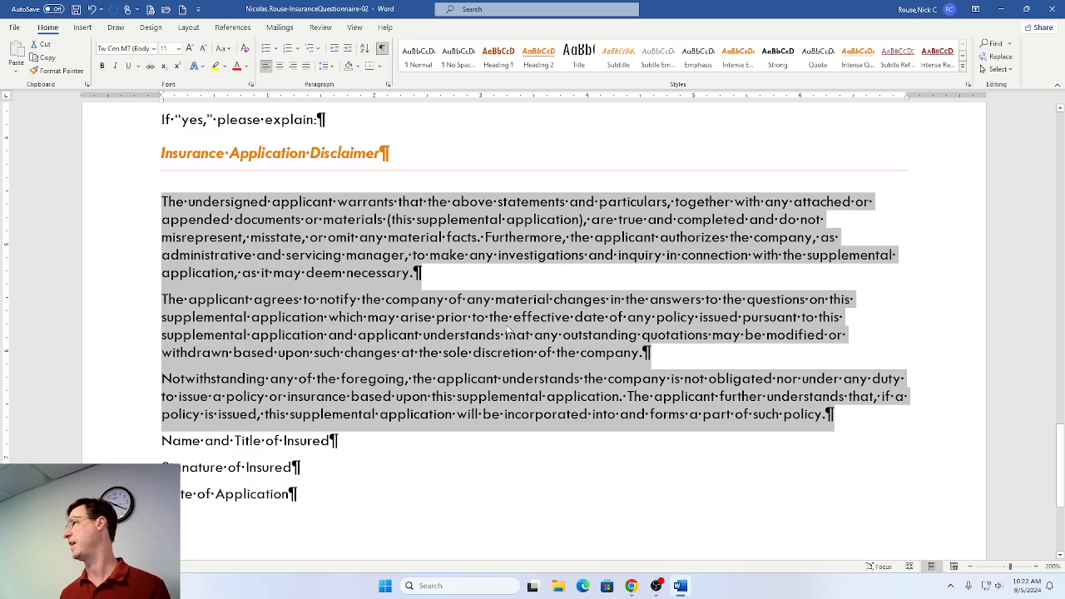
pyautogui.hotkey('alt', 'Tab')
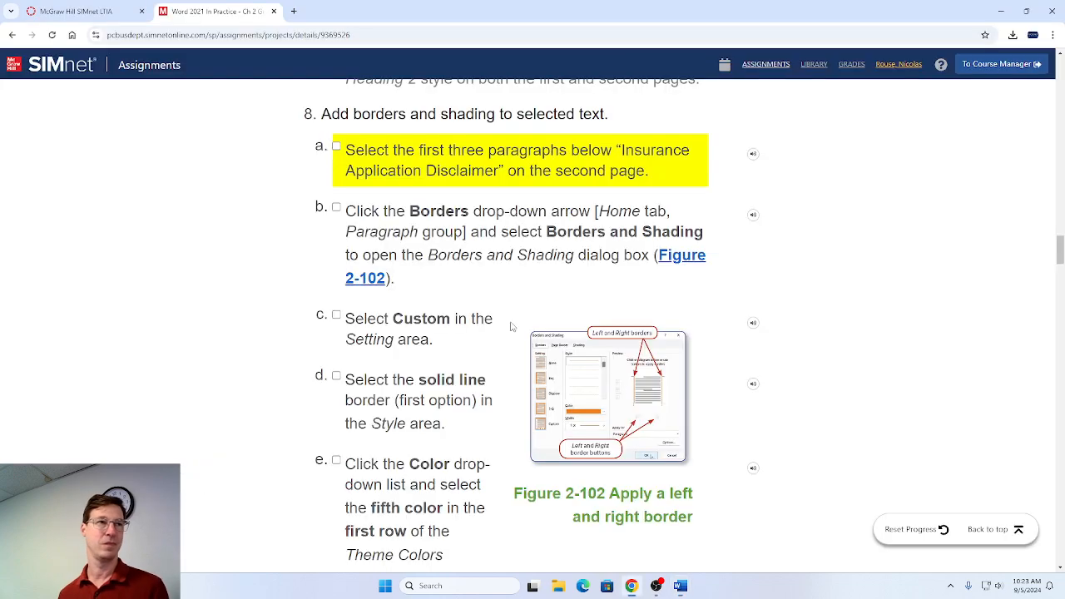
pyautogui.click(336, 149)
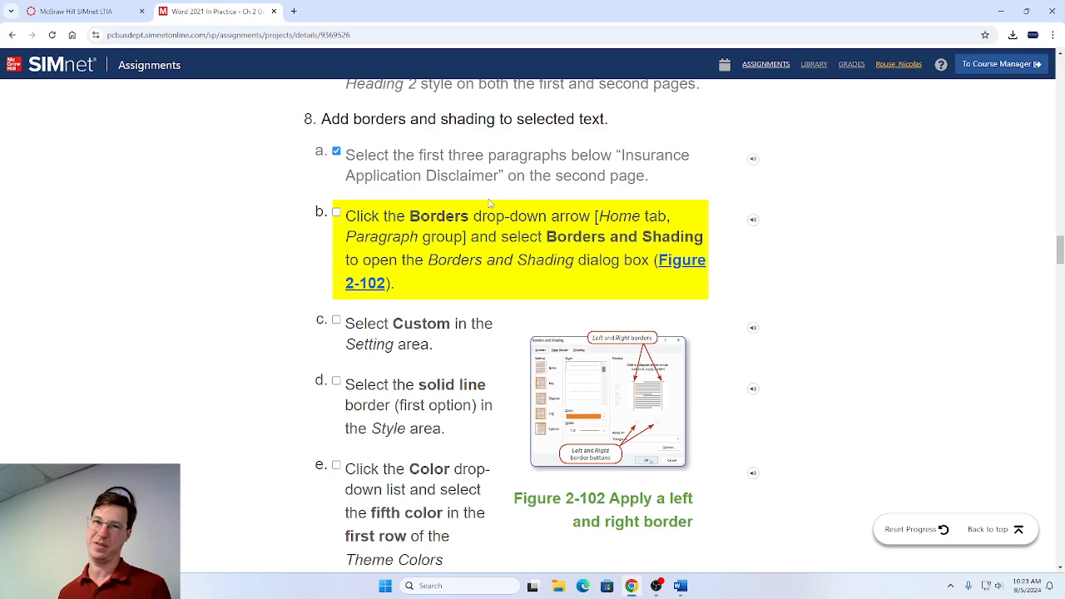
# Open the Borders and Shading settings for the selected disclaimer paragraphs in Word, and check off step 8b in the Chrome instructions.
pyautogui.hotkey('alt', 'Tab')
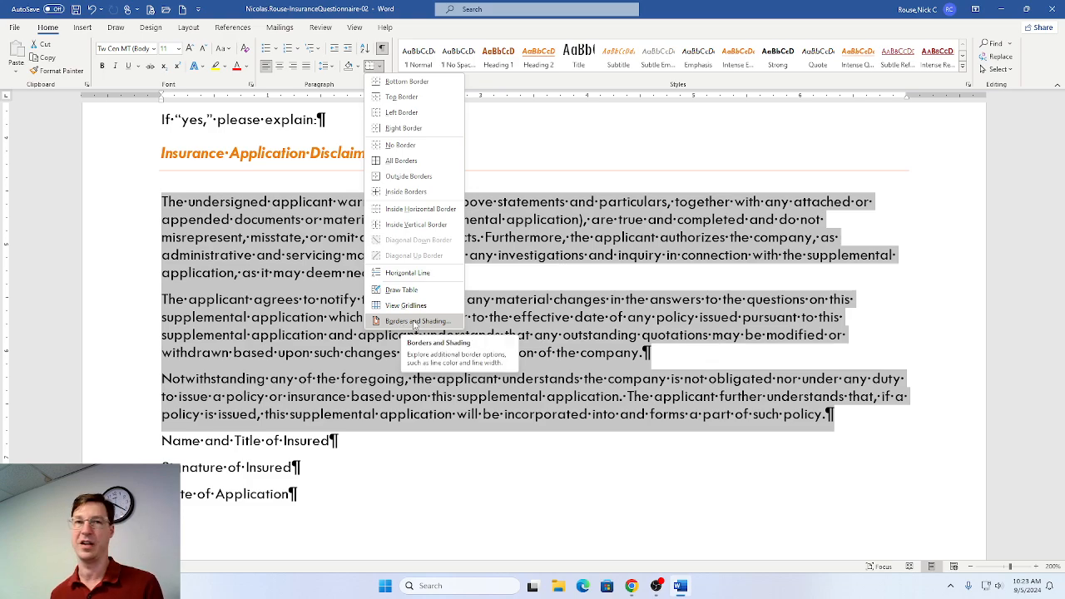
pyautogui.click(415, 322)
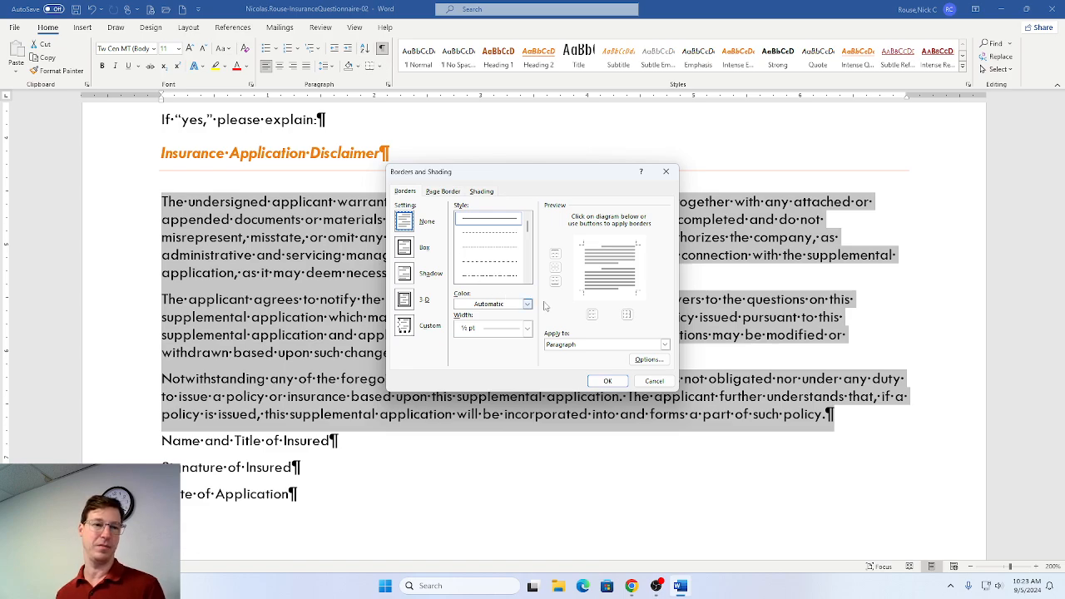
pyautogui.hotkey('alt', 'Tab')
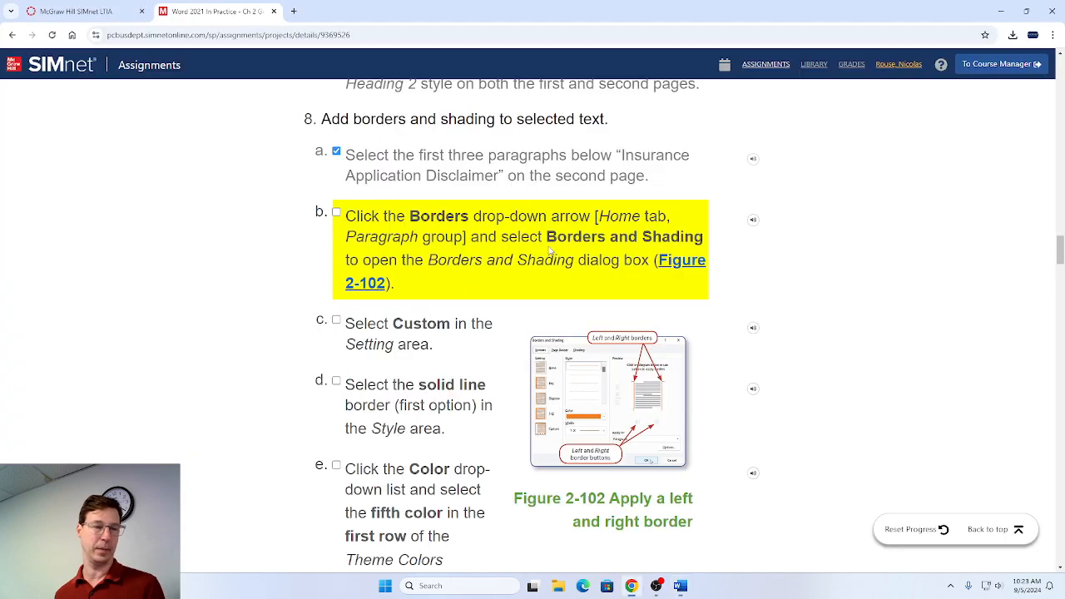
pyautogui.click(337, 214)
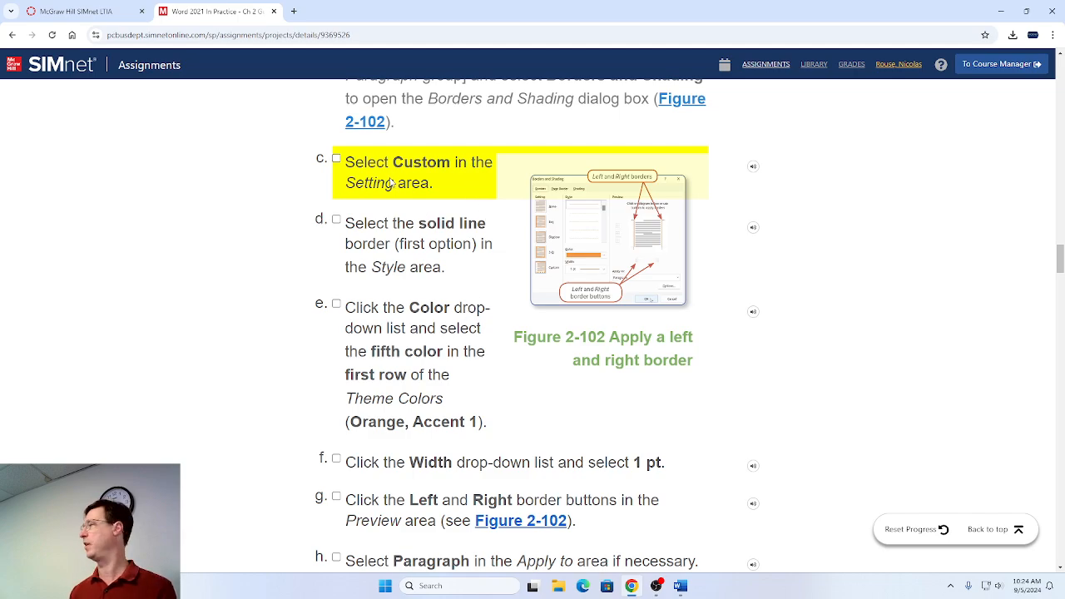
# Choose the Custom border setting in Word, check off step 8c in the Chrome instructions, and return to the border settings in Word.
pyautogui.hotkey('alt', 'Tab')
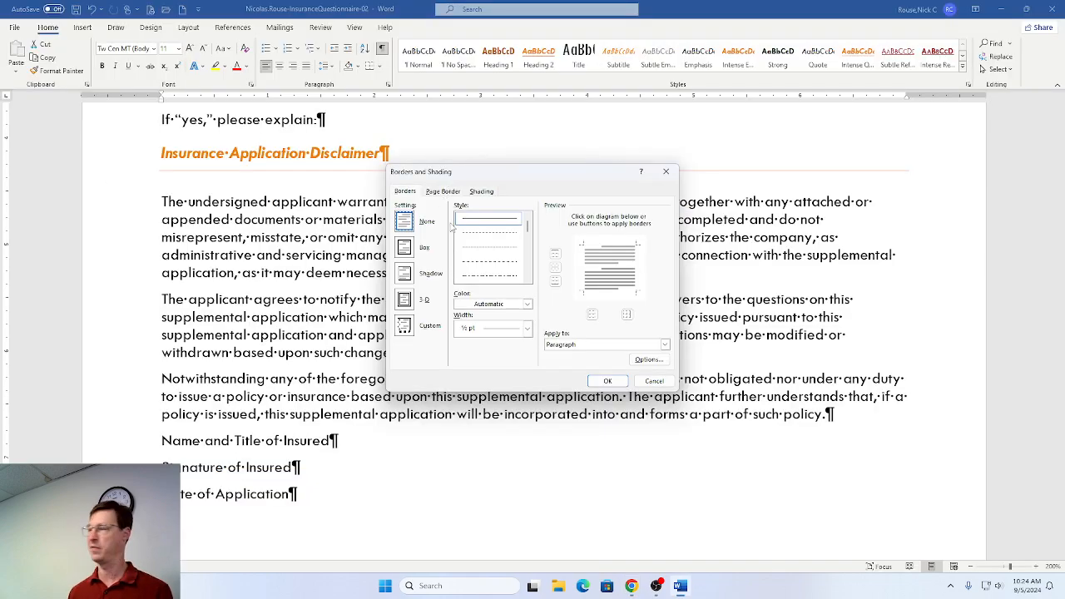
pyautogui.click(405, 329)
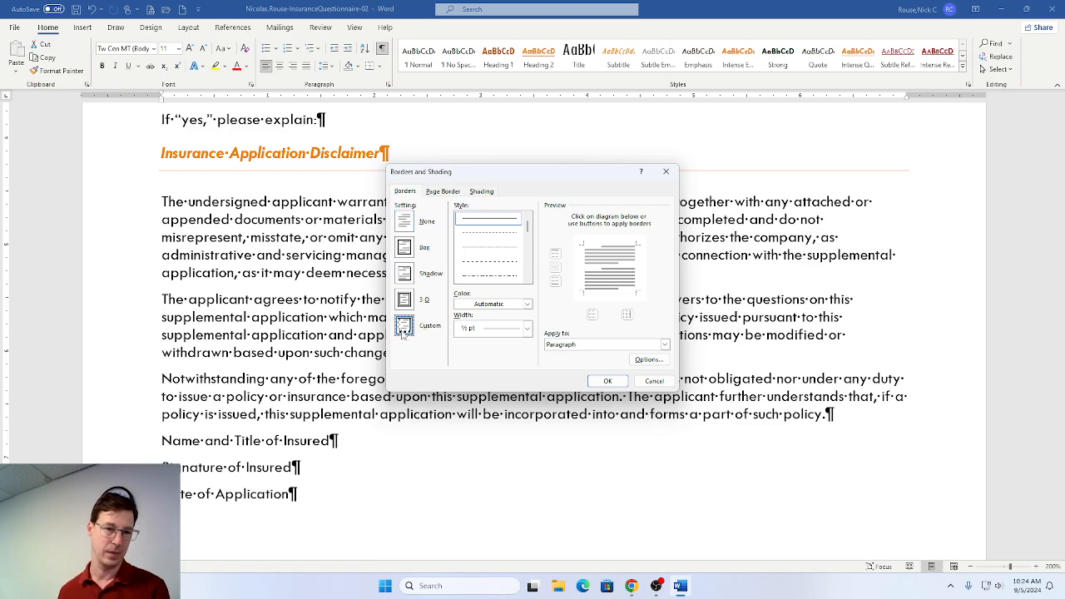
pyautogui.hotkey('alt', 'Tab')
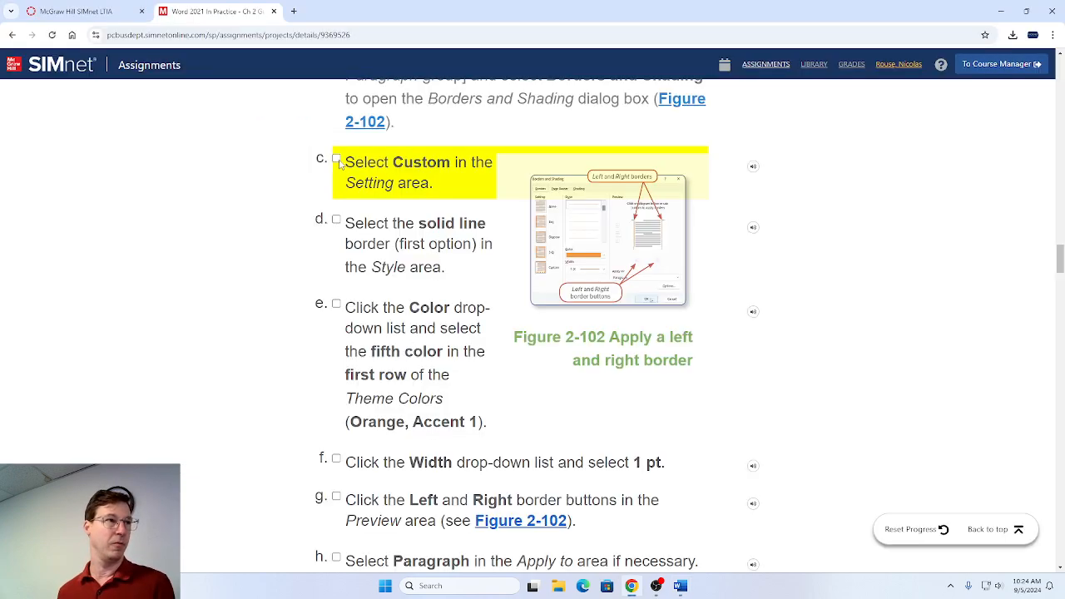
pyautogui.click(337, 160)
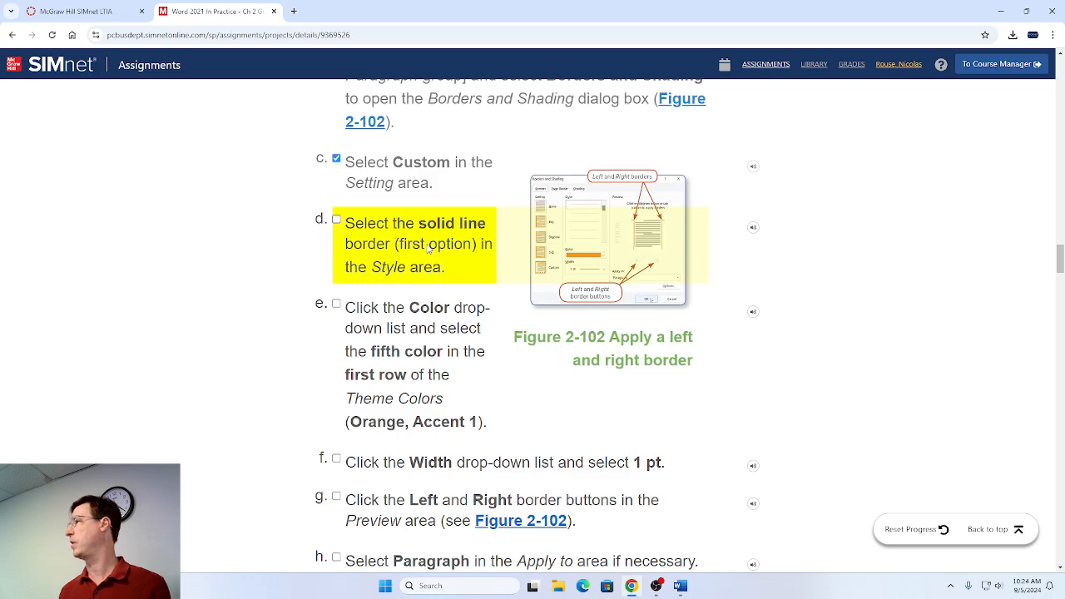
pyautogui.hotkey('alt', 'Tab')
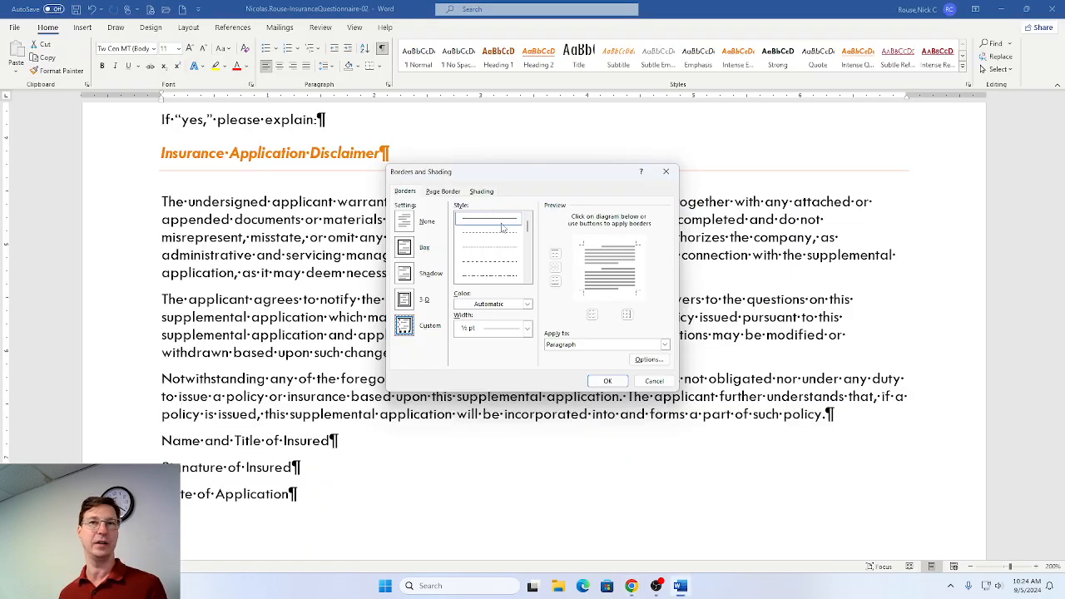
# Check off step 8d for the solid line border style in the Chrome instructions, and return to the border settings in Word.
pyautogui.hotkey('alt', 'Tab')
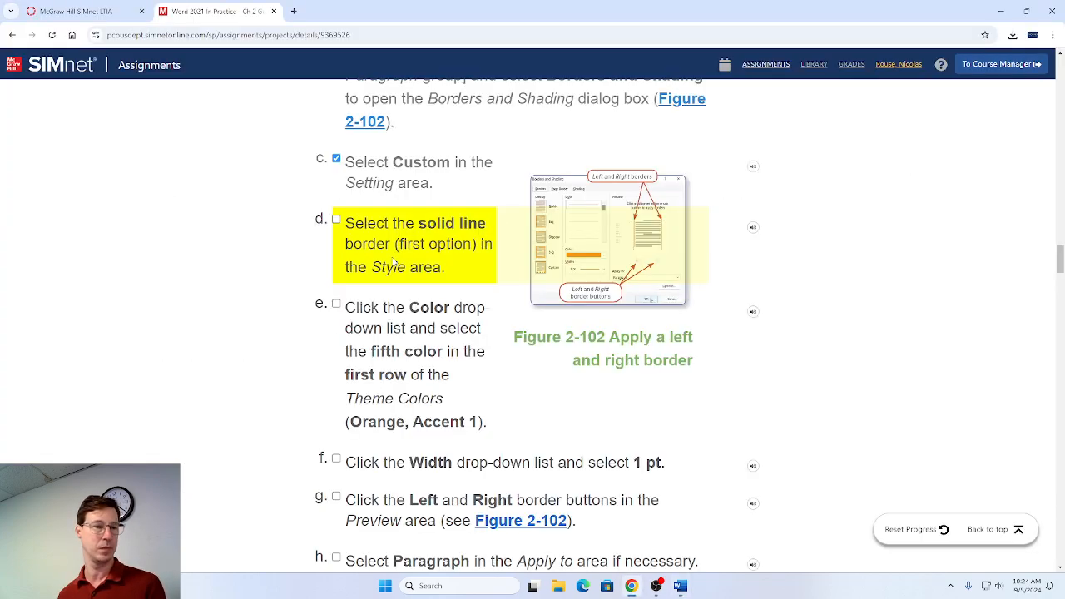
pyautogui.click(337, 220)
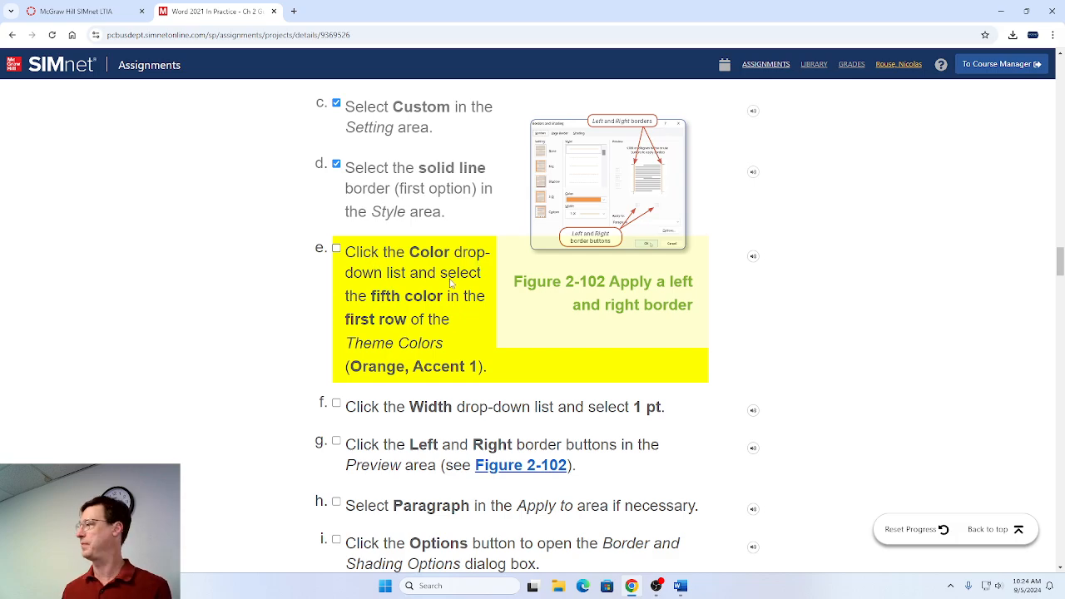
pyautogui.hotkey('alt', 'Tab')
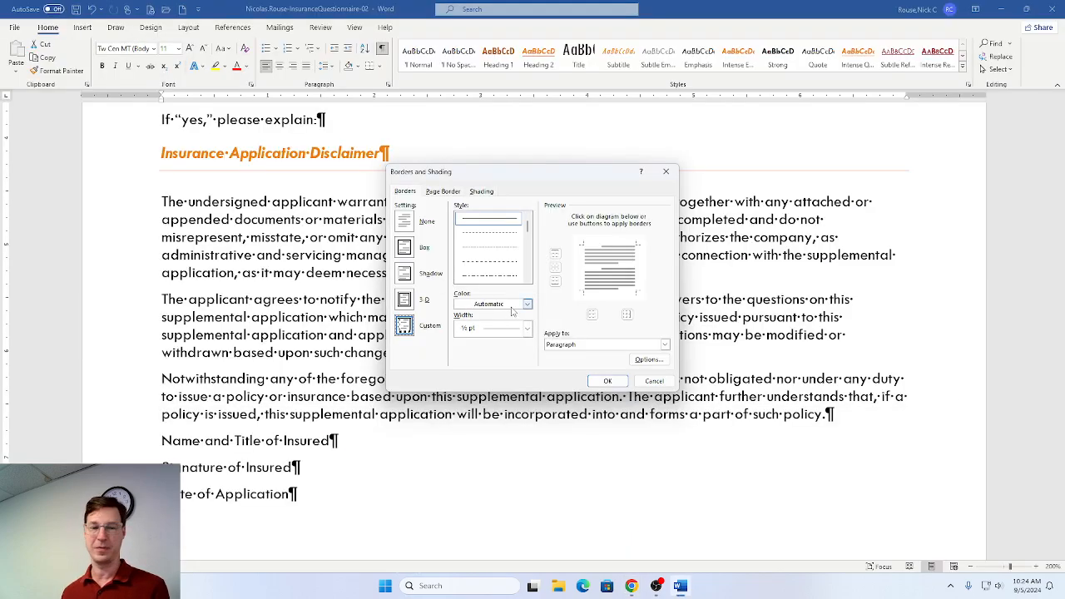
# Set the border color to Orange, Accent 1 from the theme colors, and check off step 8e in the Chrome instructions.
pyautogui.click(527, 305)
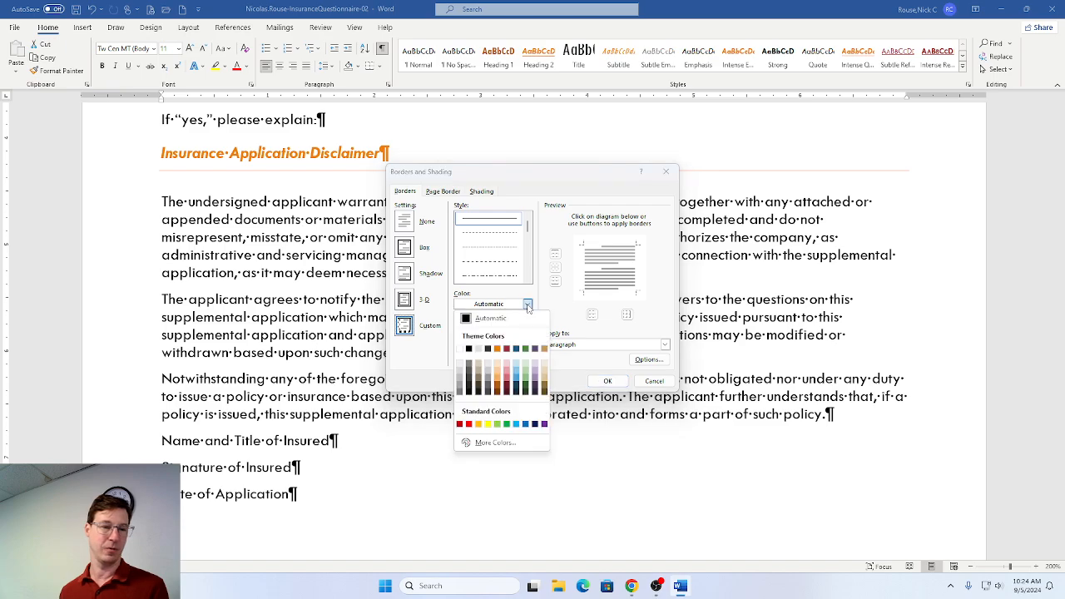
pyautogui.click(497, 350)
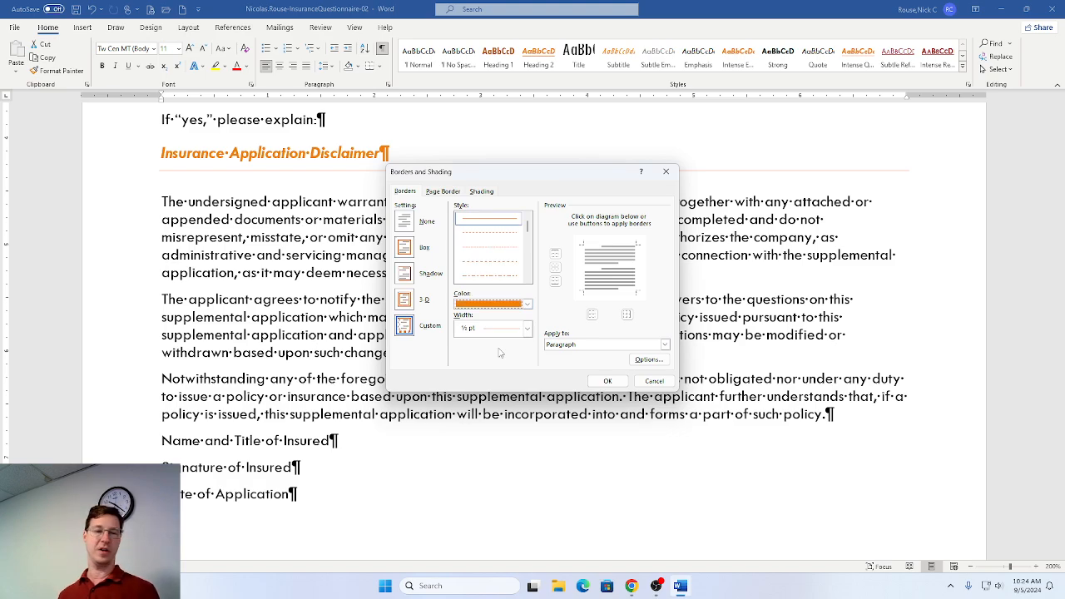
pyautogui.hotkey('alt', 'Tab')
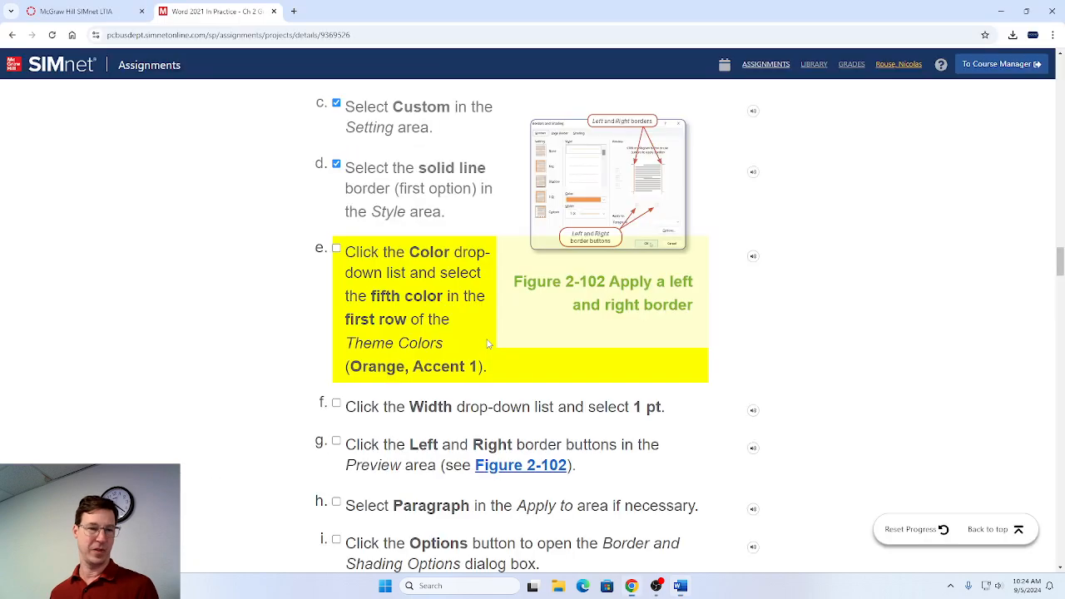
pyautogui.click(336, 248)
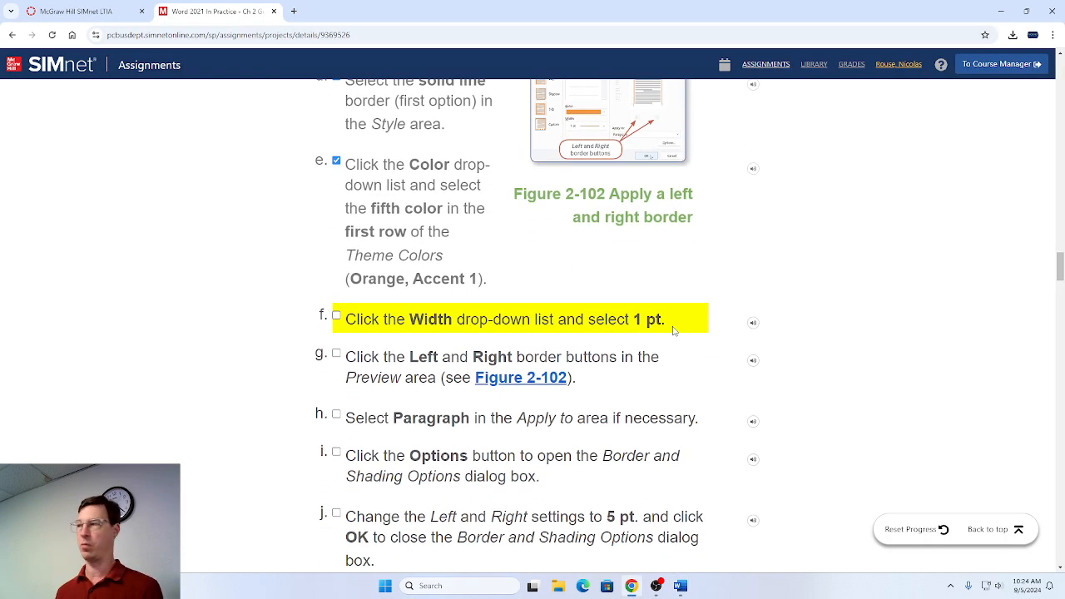
# Set the border width to 1 pt in Word, and check off step 8f in the Chrome instructions.
pyautogui.hotkey('alt', 'Tab')
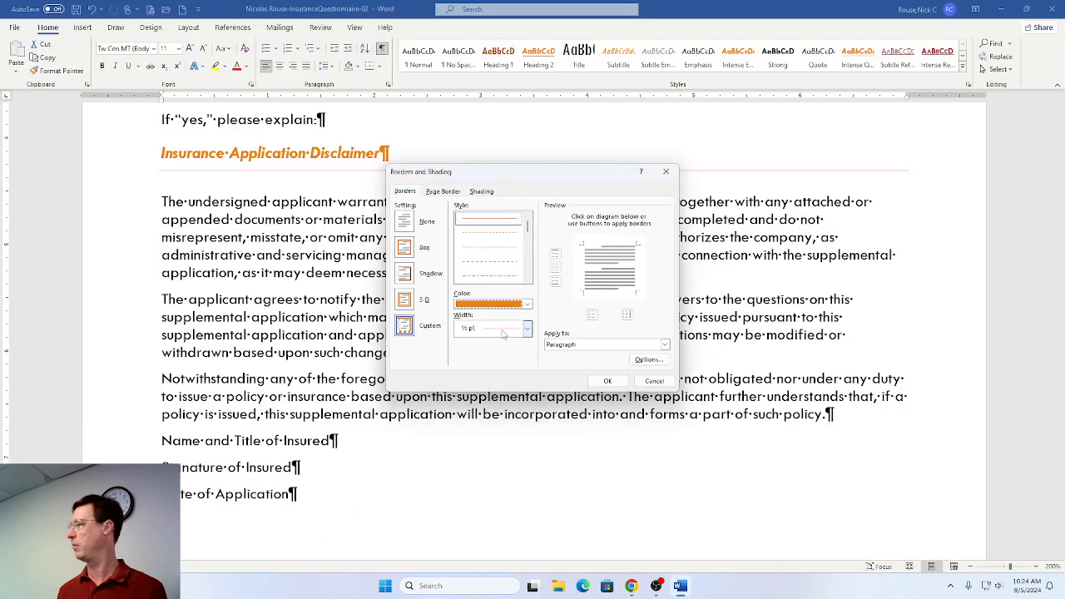
pyautogui.click(527, 330)
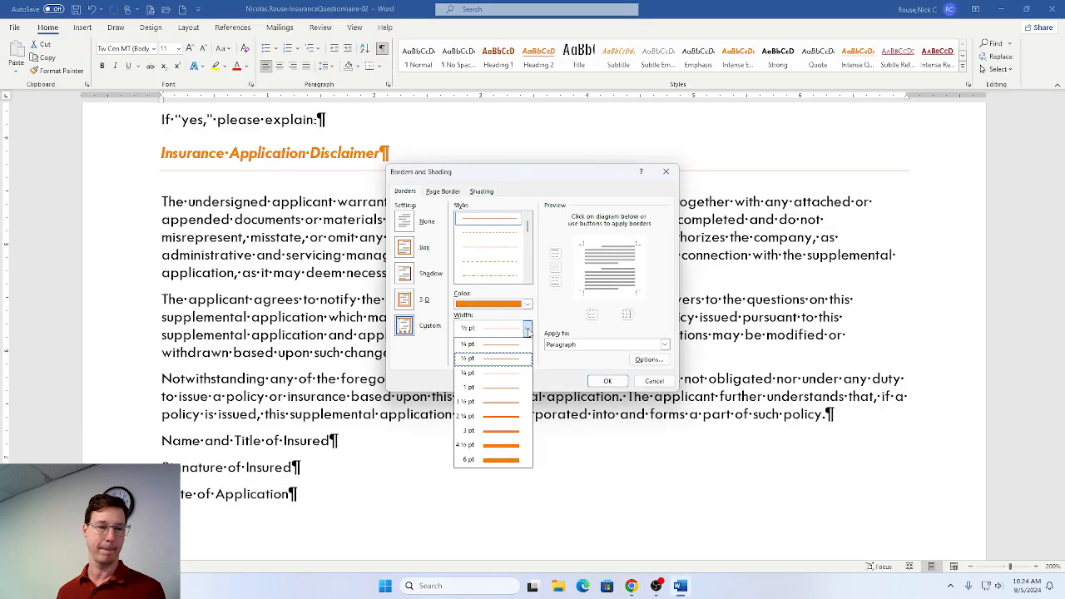
pyautogui.click(509, 390)
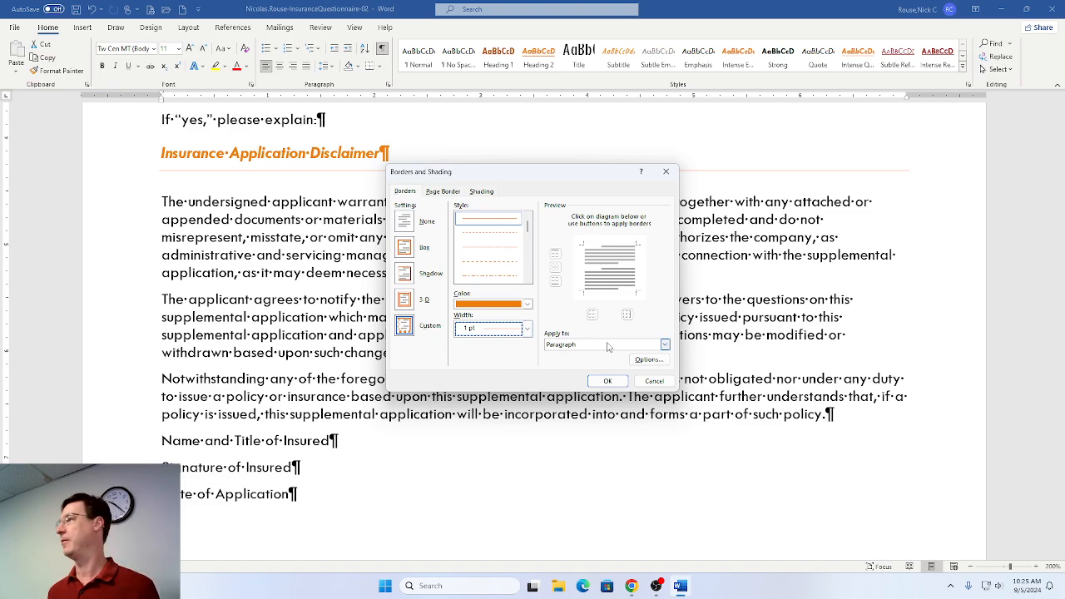
pyautogui.hotkey('alt', 'Tab')
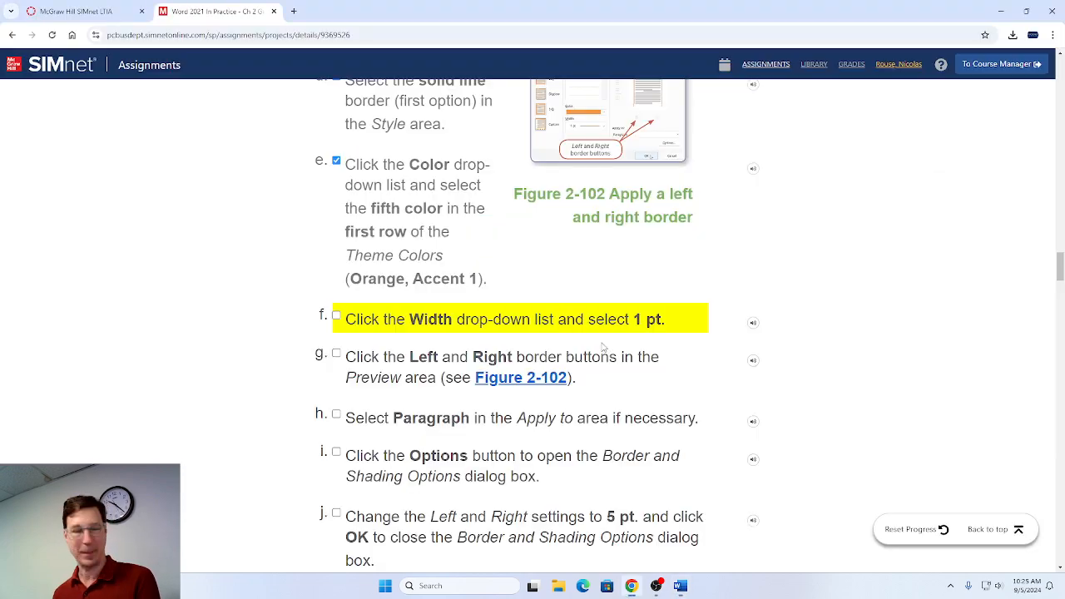
pyautogui.click(336, 317)
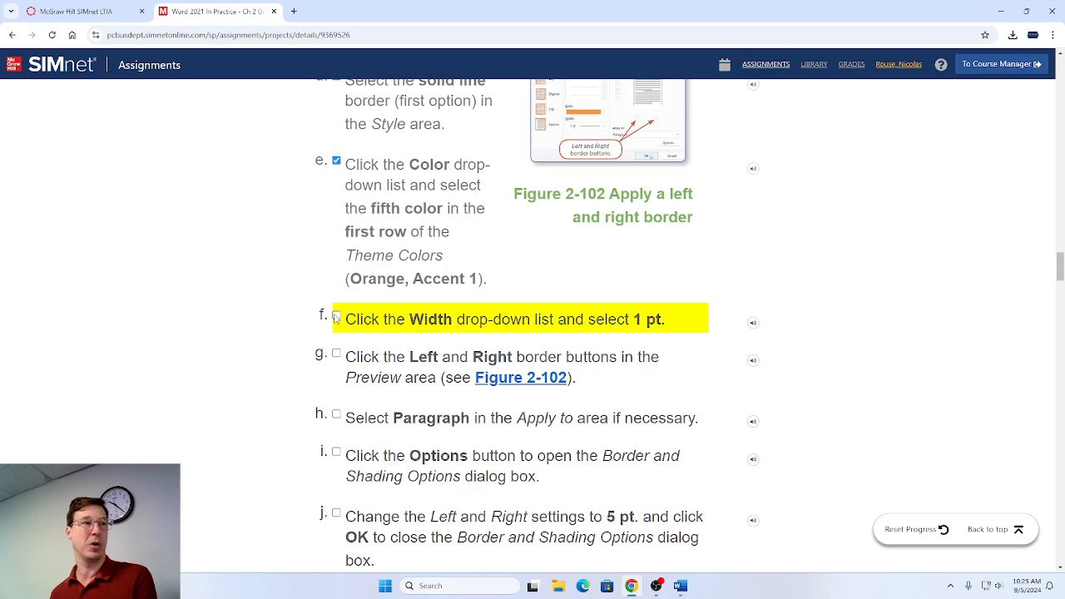
pyautogui.scroll(-1, 373, 308)
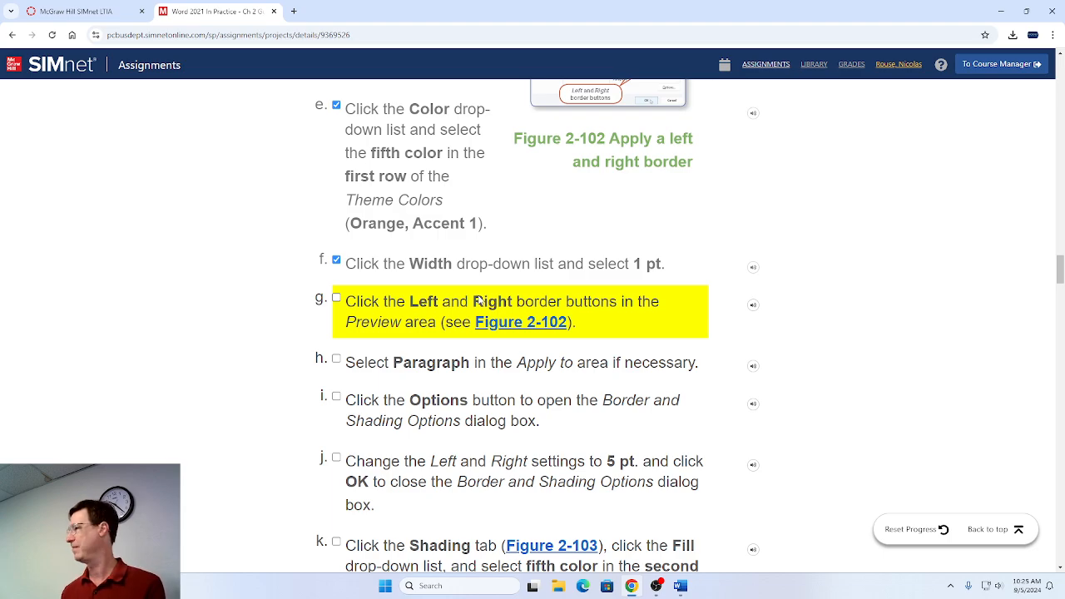
# Add left and right borders to the disclaimer paragraphs in Word, and check off step 8g in the Chrome instructions.
pyautogui.hotkey('alt', 'Tab')
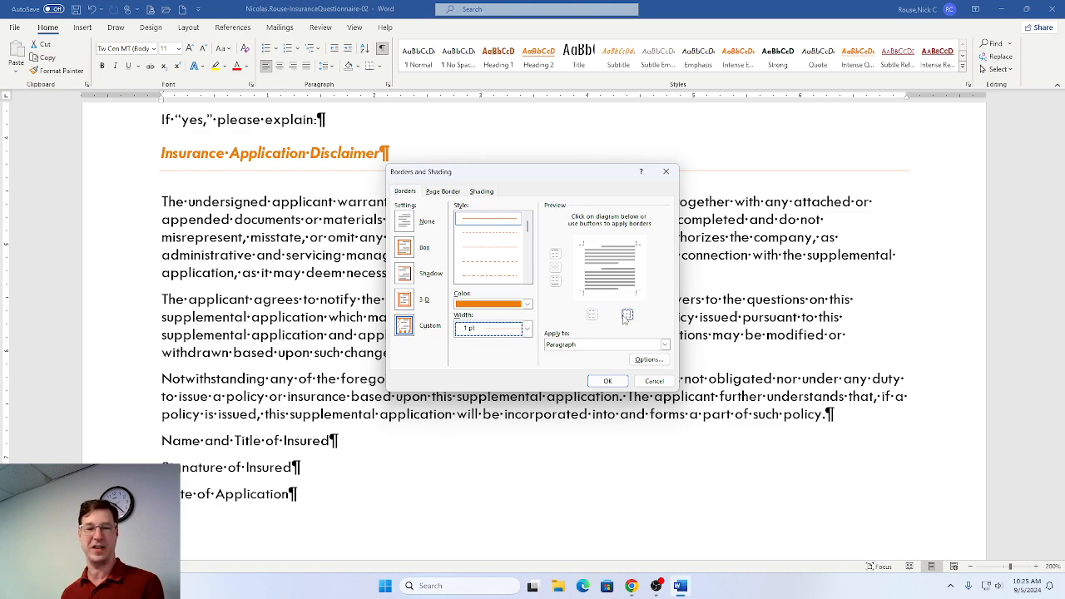
pyautogui.click(592, 316)
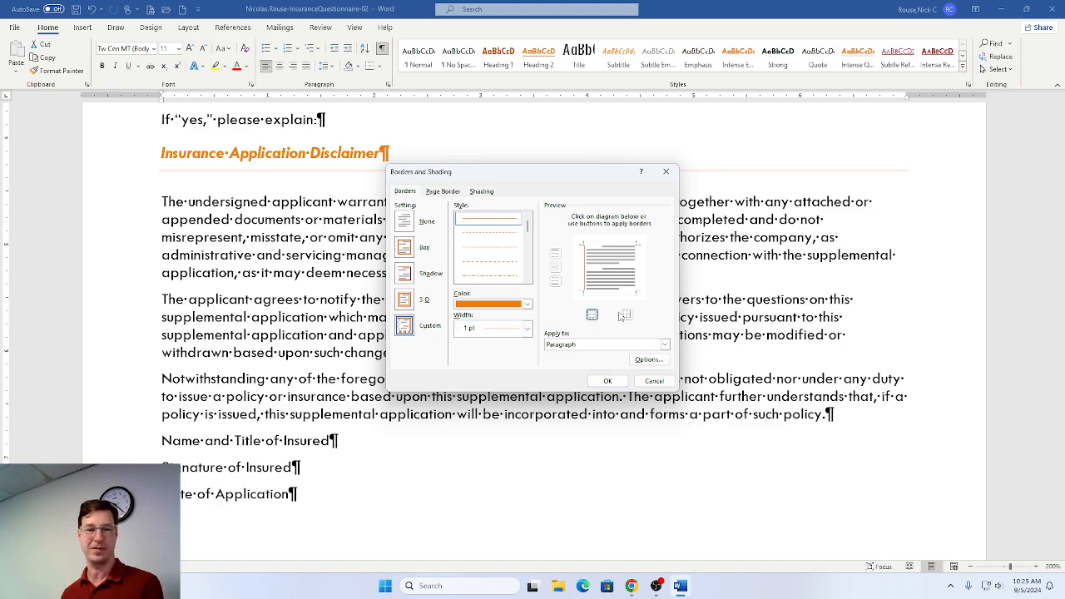
pyautogui.click(628, 315)
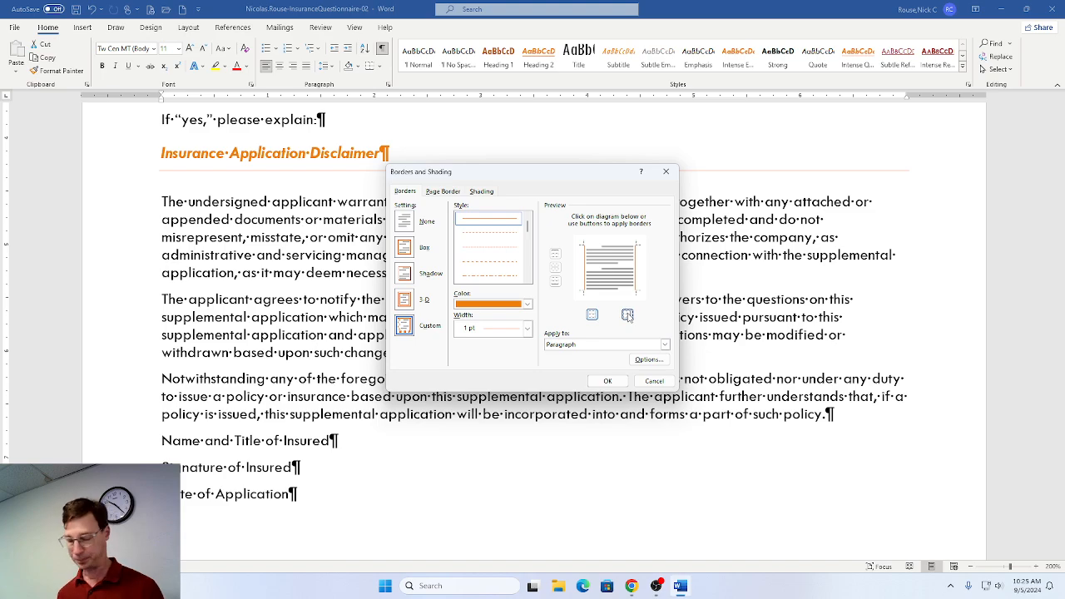
pyautogui.hotkey('alt', 'Tab')
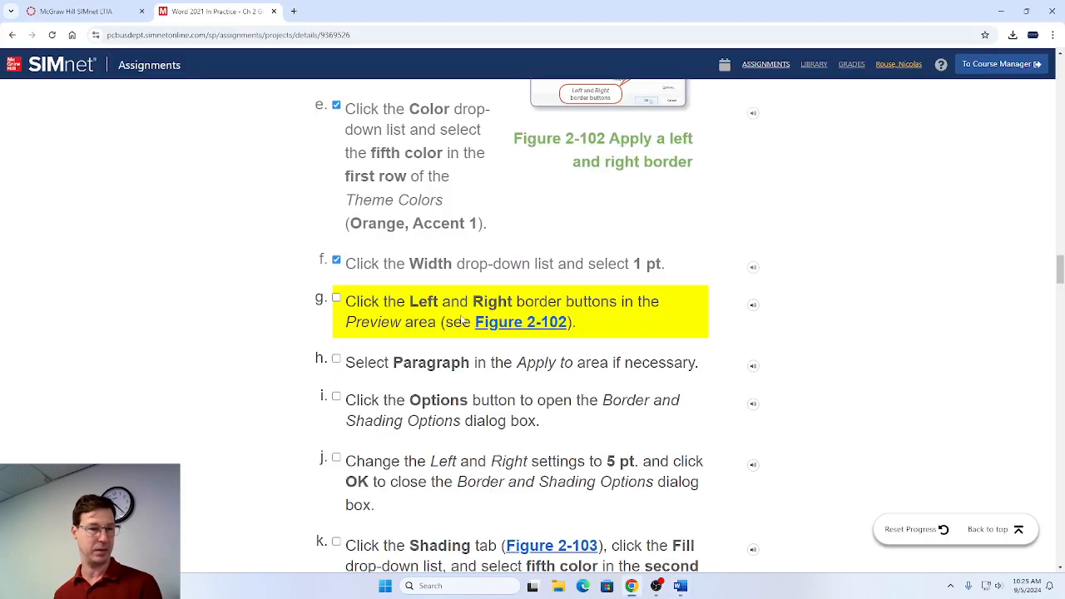
pyautogui.click(336, 298)
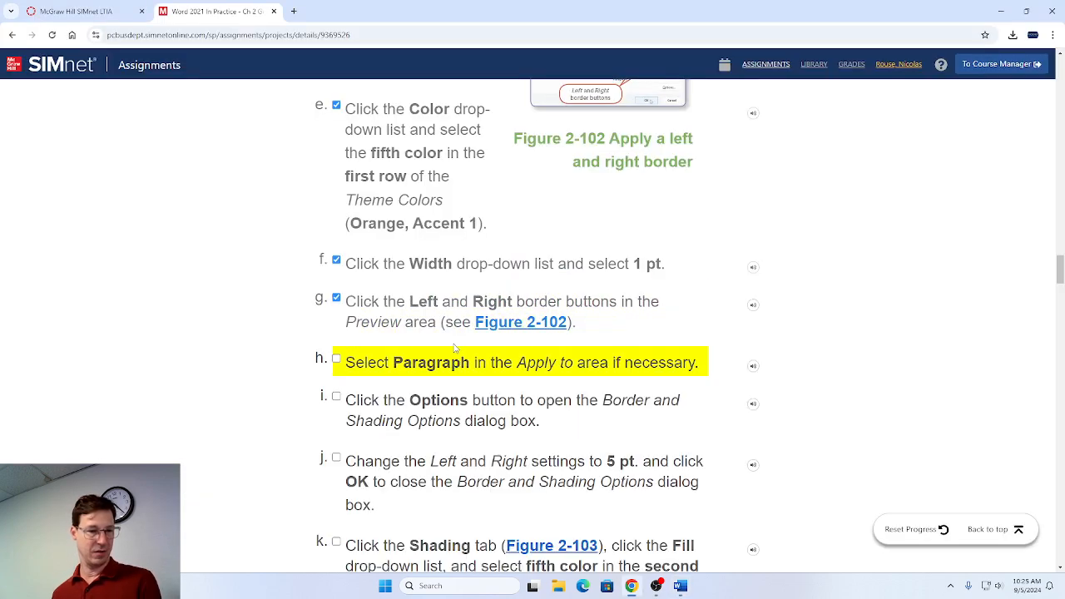
# Check in Word that the borders apply to Paragraph, and check off steps 8h and 8i in the Chrome instructions.
pyautogui.hotkey('alt', 'Tab')
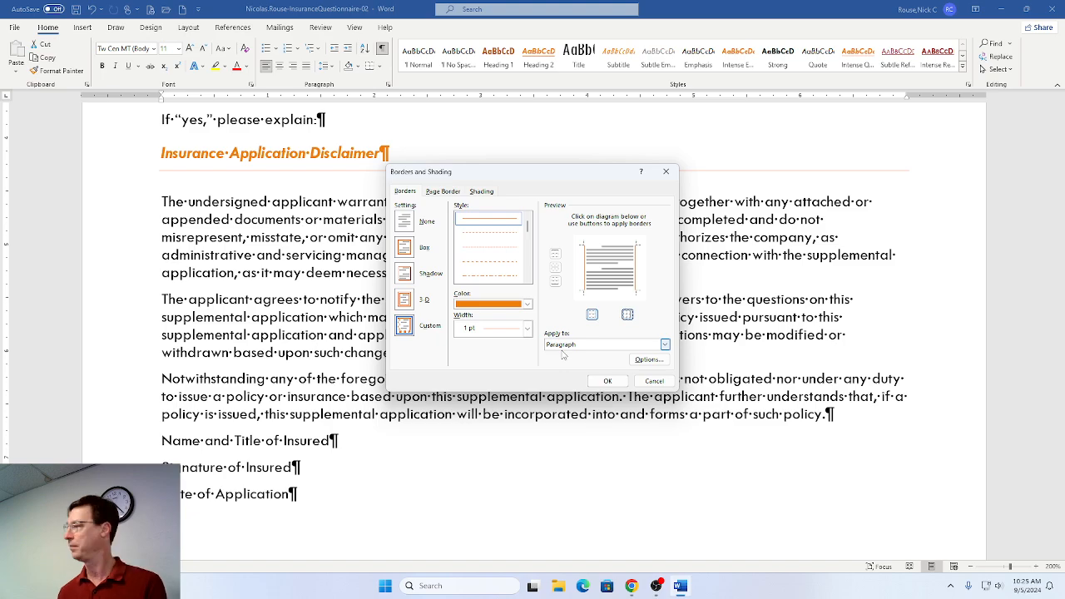
pyautogui.hotkey('alt', 'Tab')
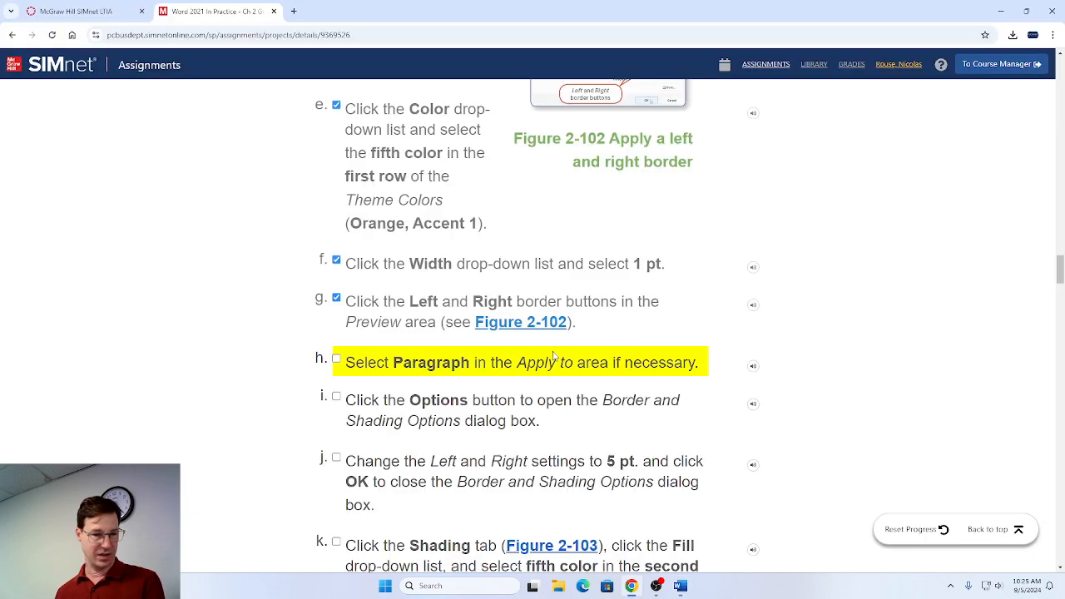
pyautogui.click(336, 361)
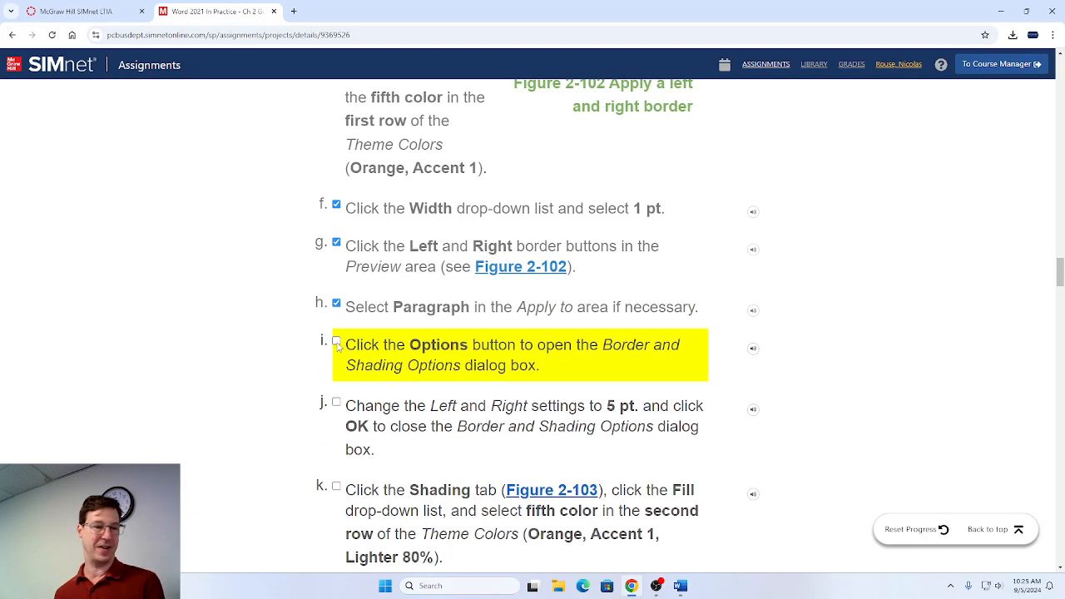
pyautogui.click(336, 342)
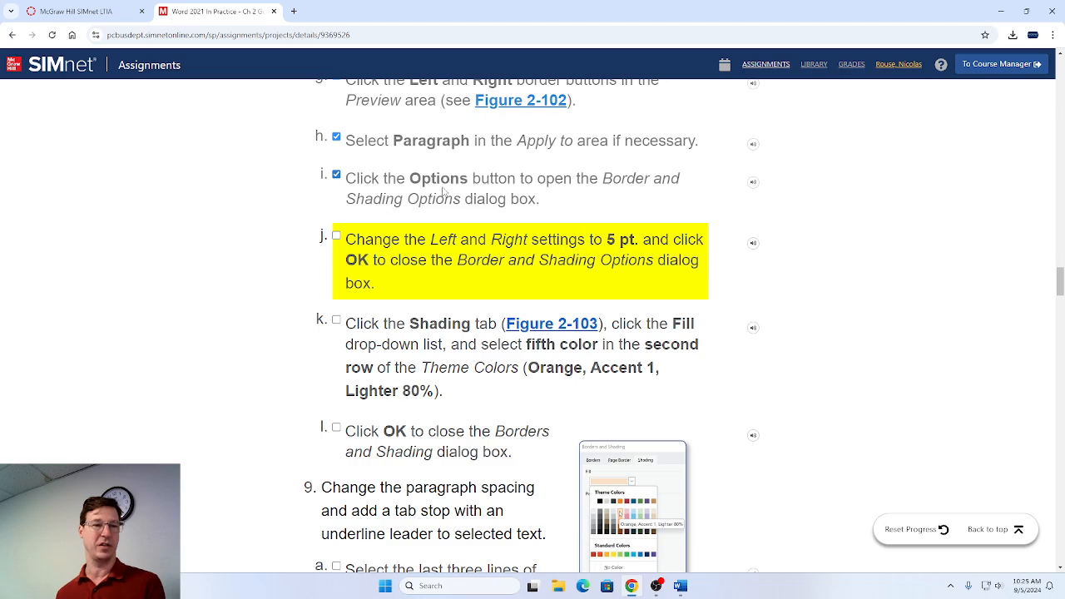
# Set the left and right border distances from text to 5 pt in Word's border options, and check off step 8j in Chrome.
pyautogui.hotkey('alt', 'Tab')
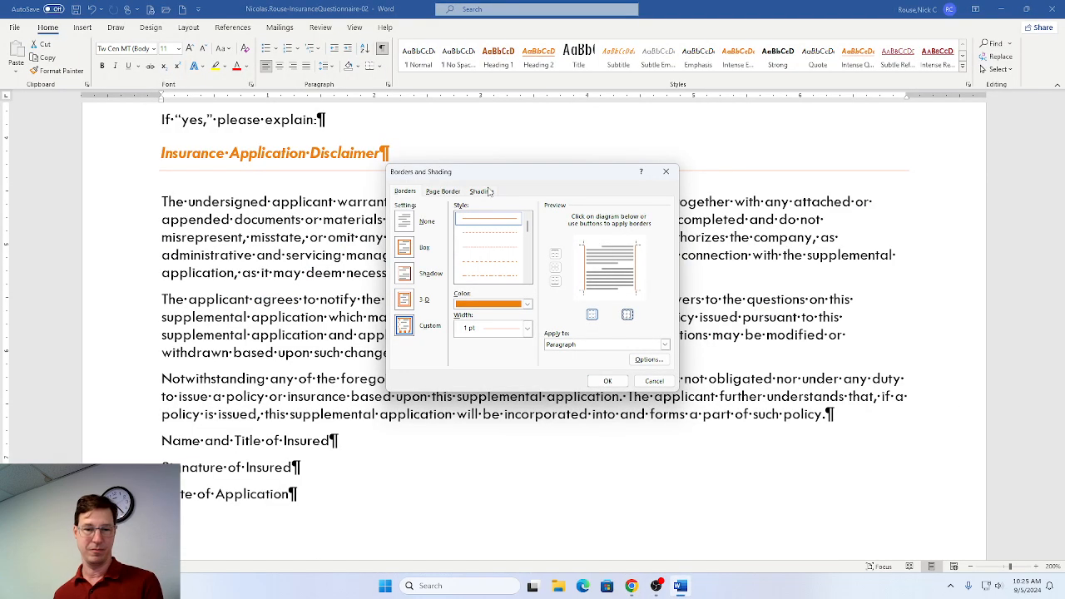
pyautogui.click(648, 361)
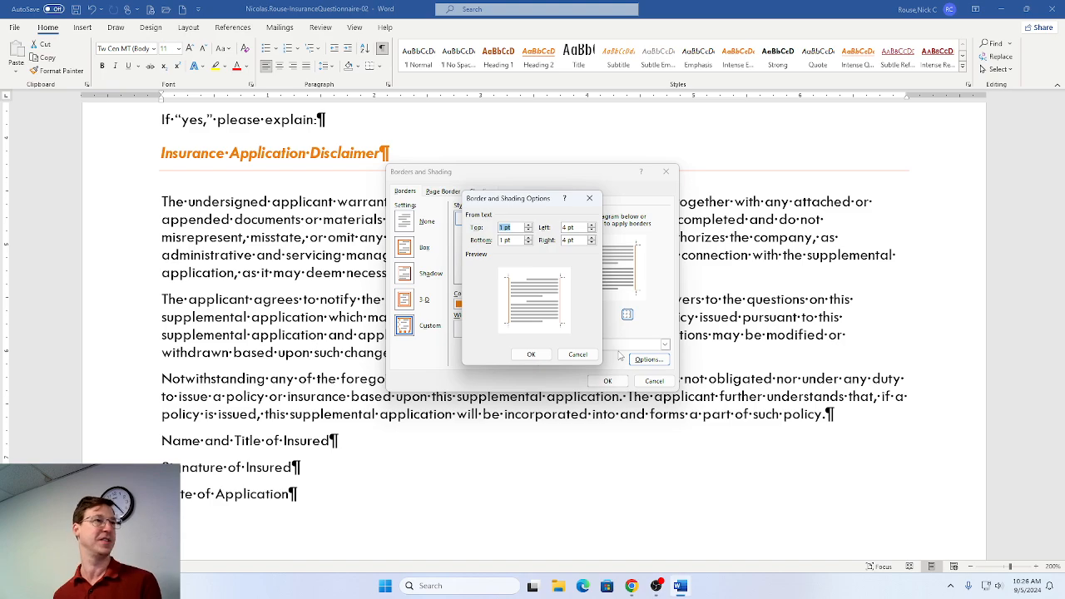
pyautogui.press('super+plus')
pyautogui.hotkey('alt', 'Tab')
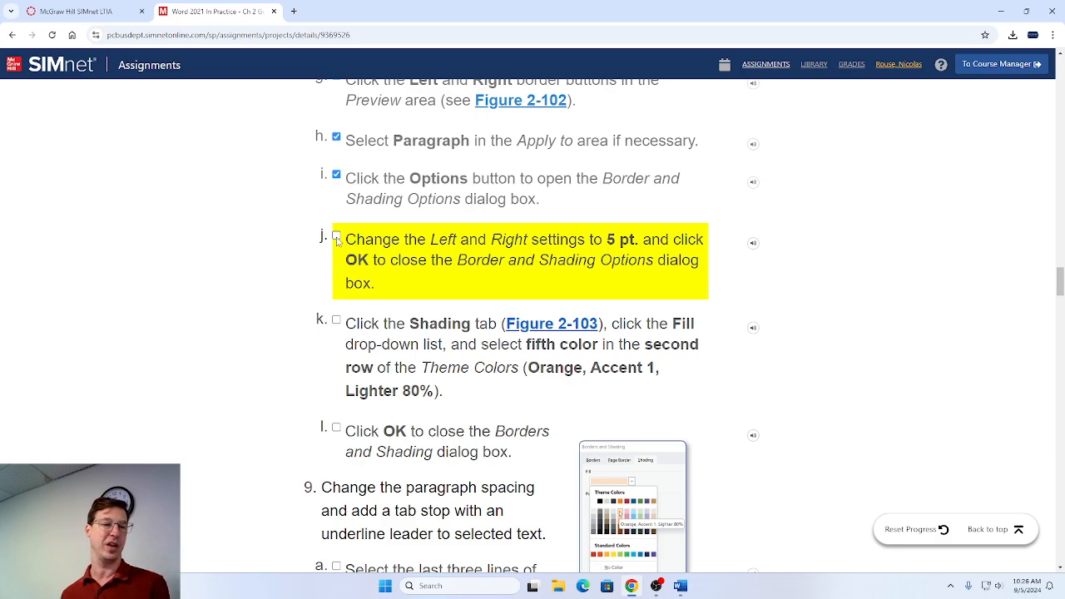
pyautogui.click(336, 236)
pyautogui.hotkey('alt', 'Tab')
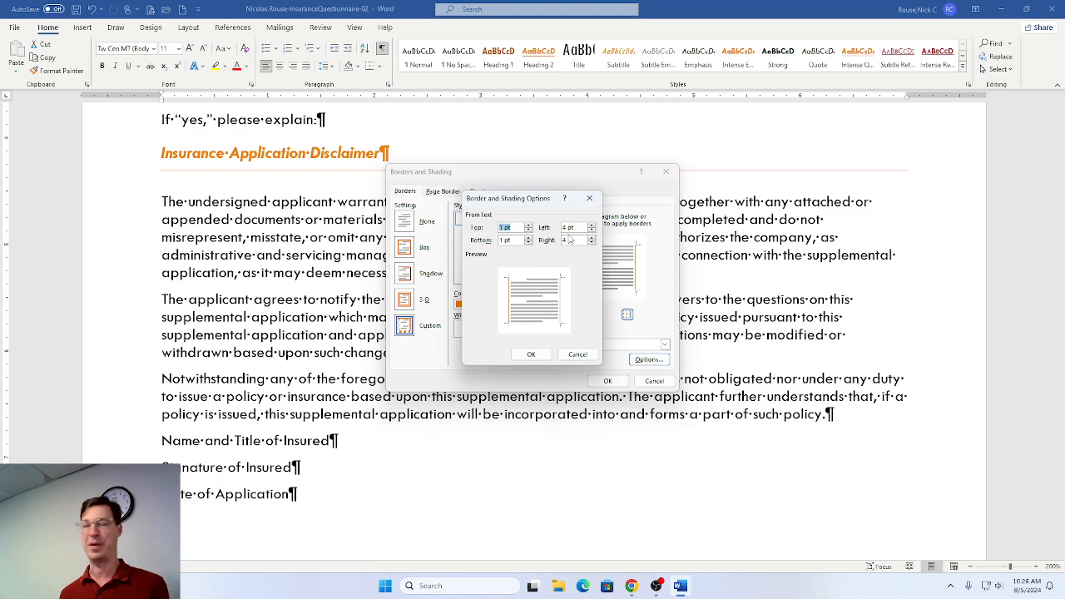
pyautogui.click(592, 225)
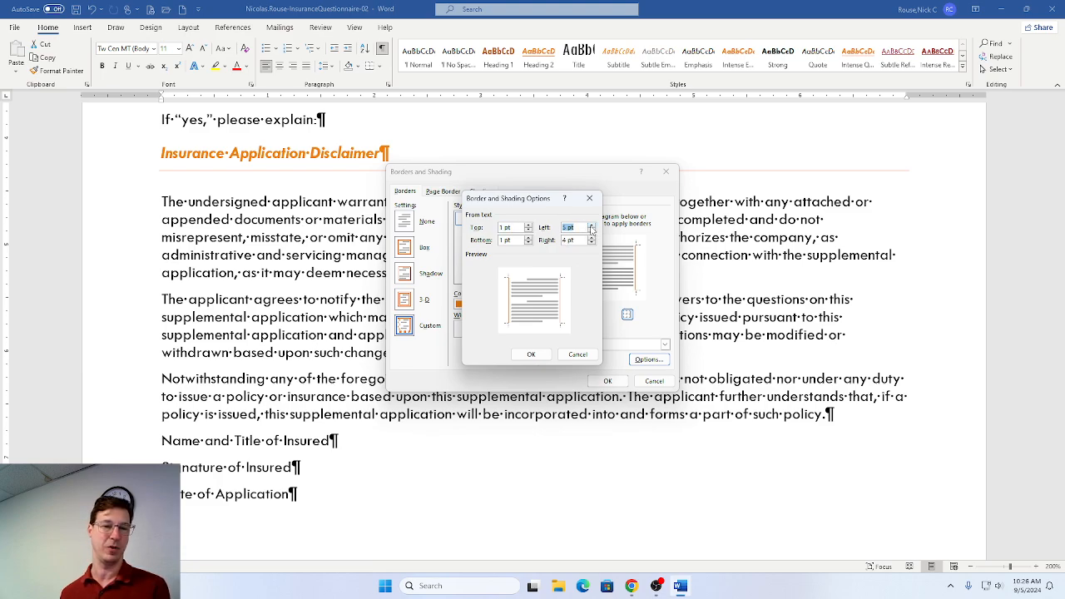
pyautogui.click(593, 239)
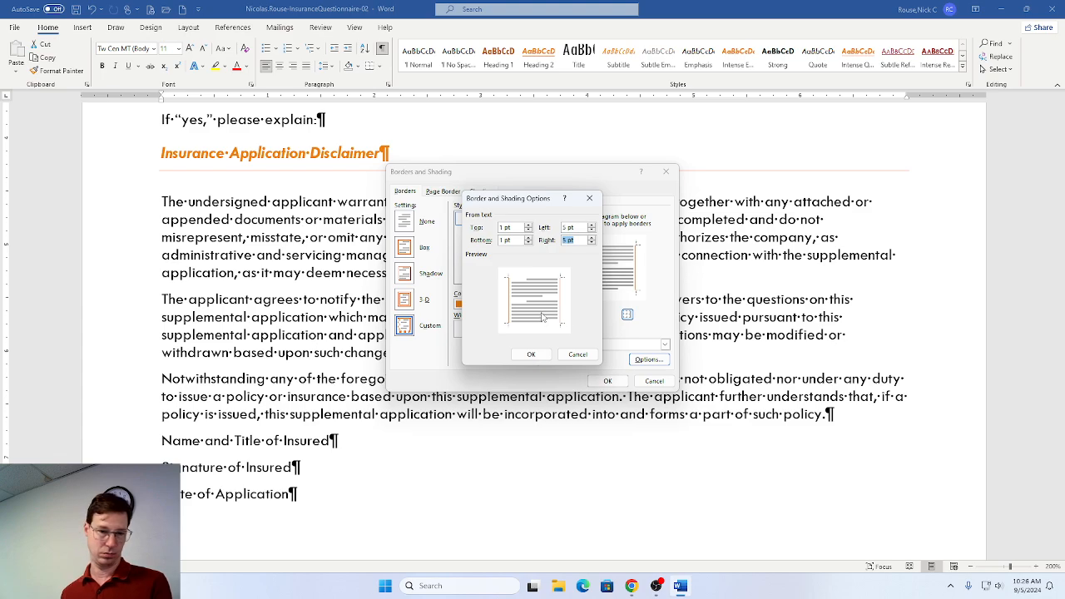
pyautogui.click(529, 356)
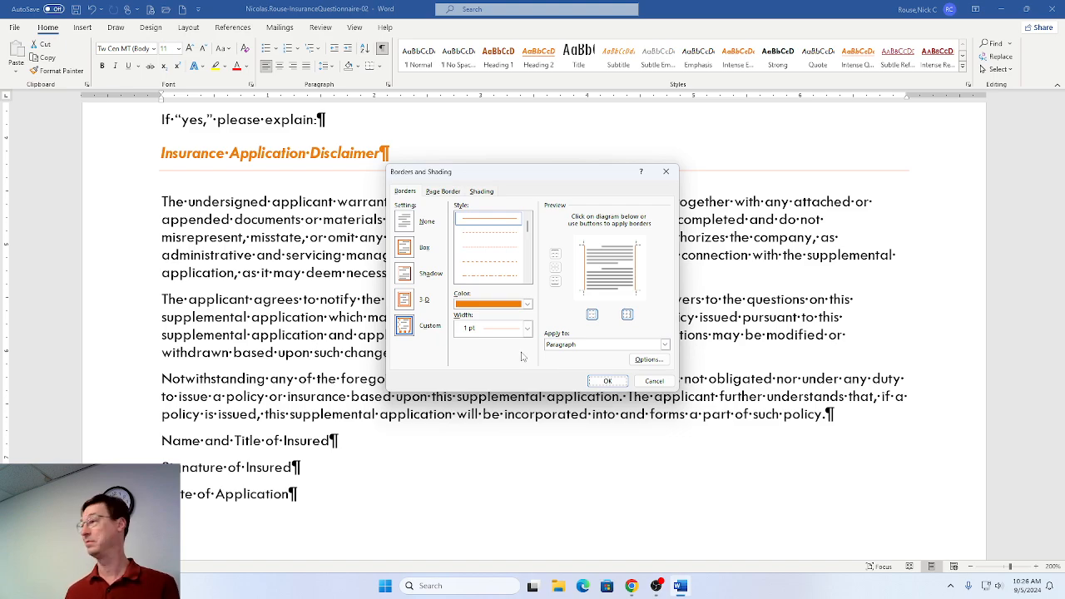
# Set the disclaimer paragraphs' shading fill to Orange, Accent 1, Lighter 80% in Word, and check off step 8k in the Chrome instructions.
pyautogui.hotkey('alt', 'Tab')
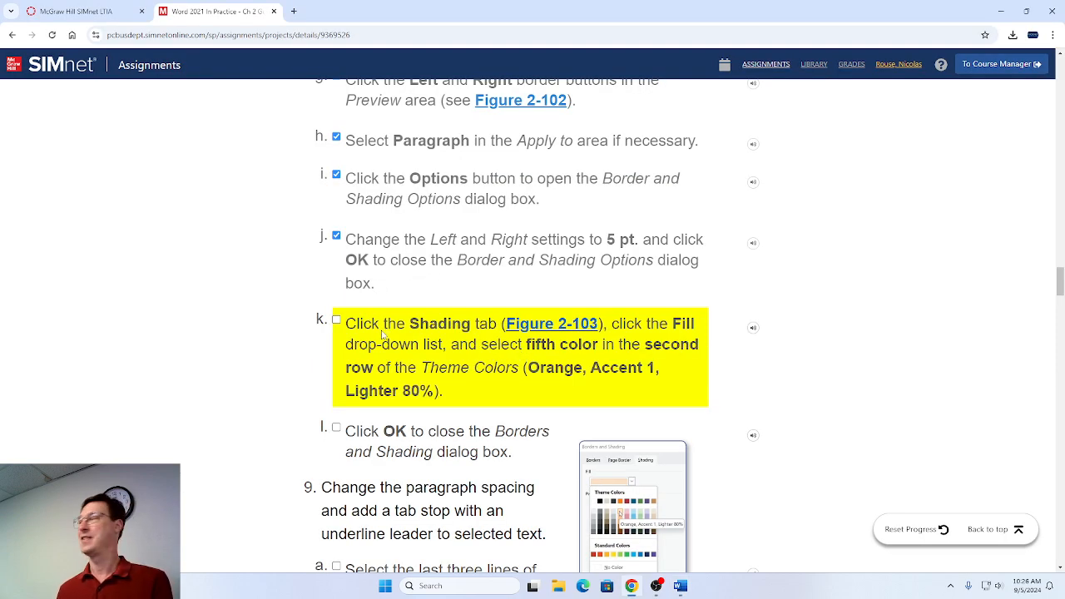
pyautogui.hotkey('alt', 'Tab')
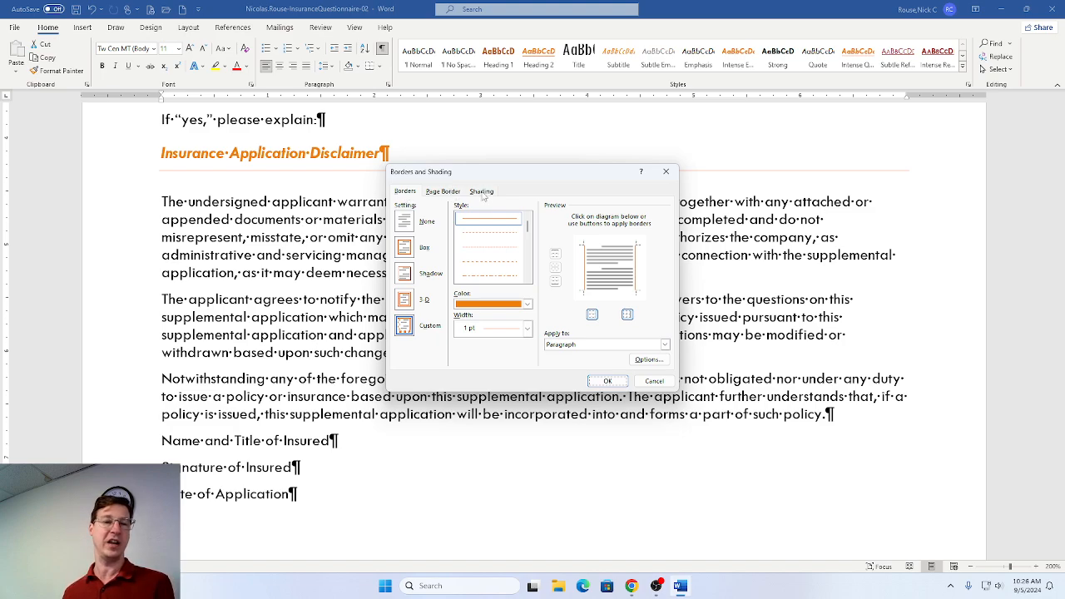
pyautogui.click(482, 192)
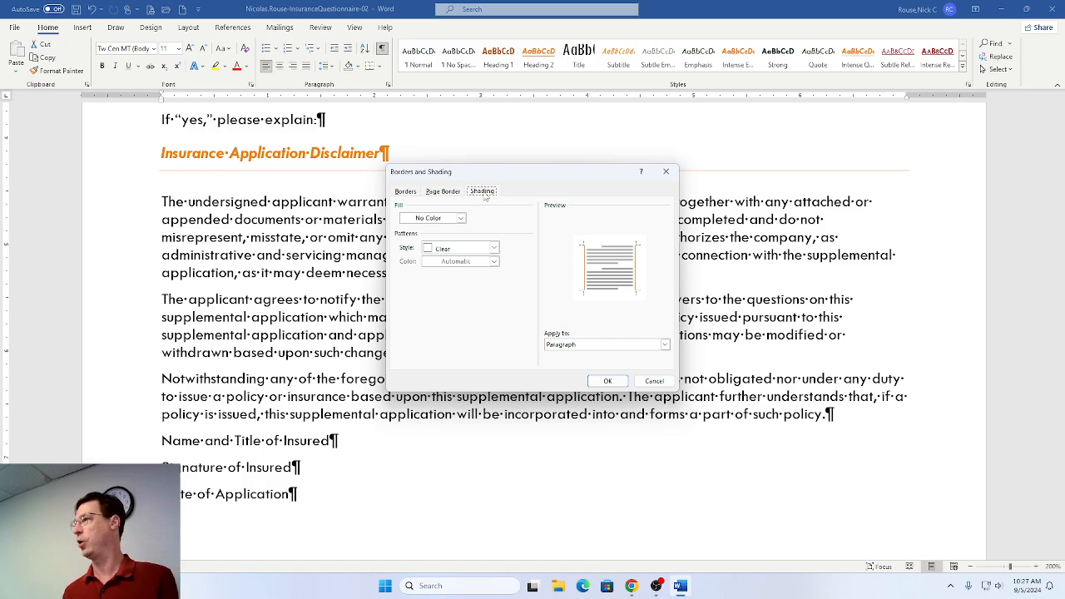
pyautogui.hotkey('alt', 'Tab')
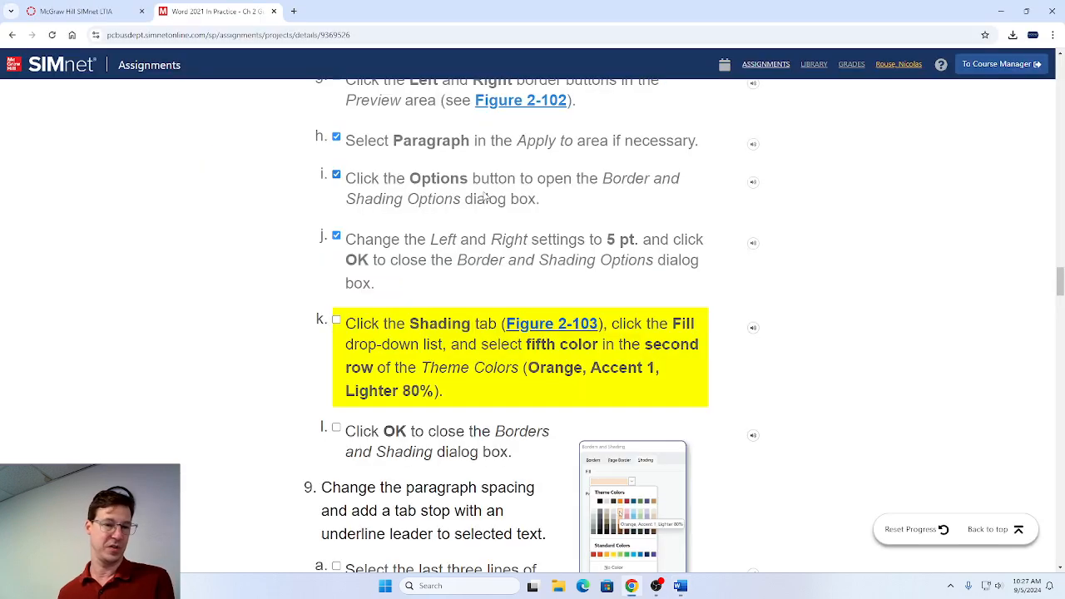
pyautogui.scroll(-1, 626, 351)
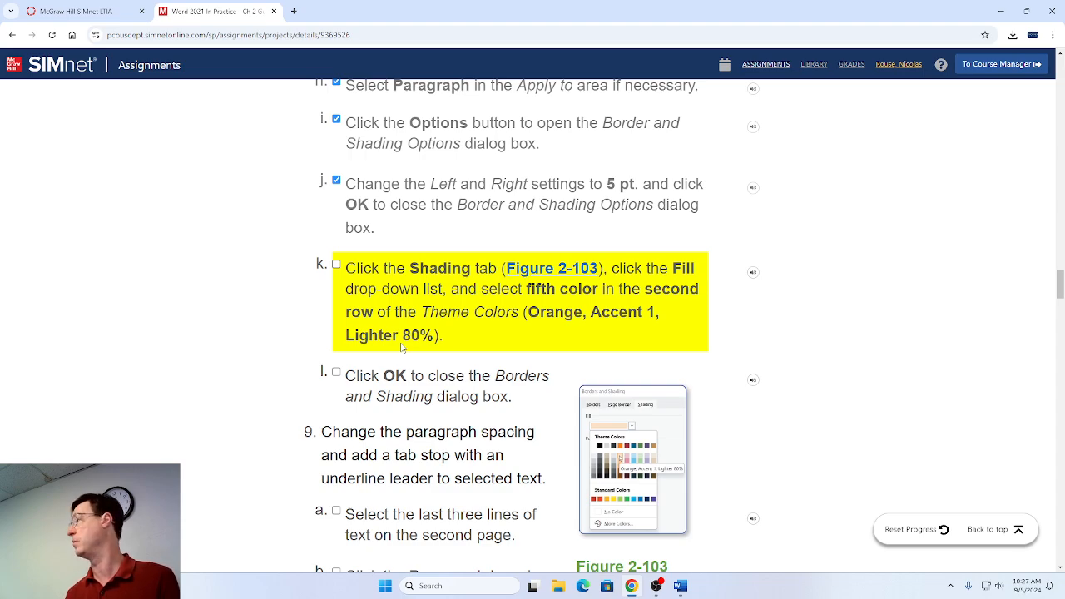
pyautogui.hotkey('alt', 'Tab')
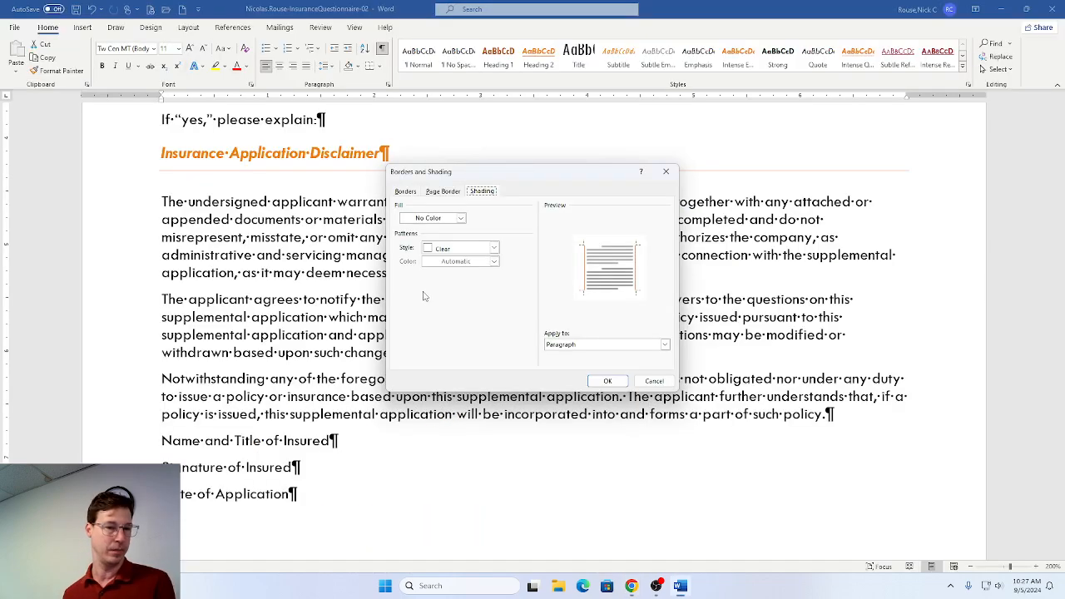
pyautogui.click(461, 218)
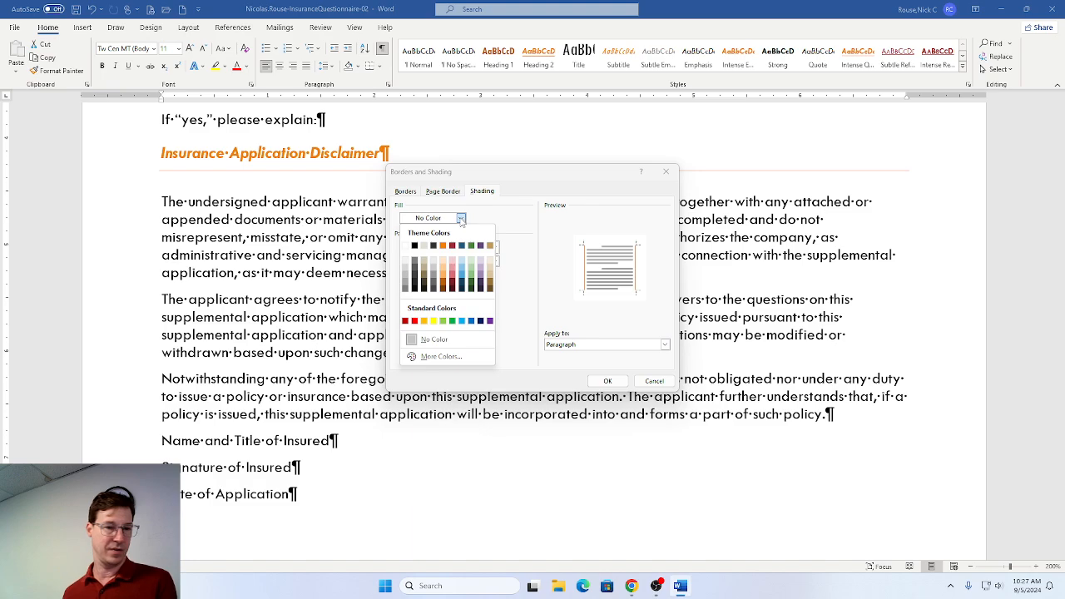
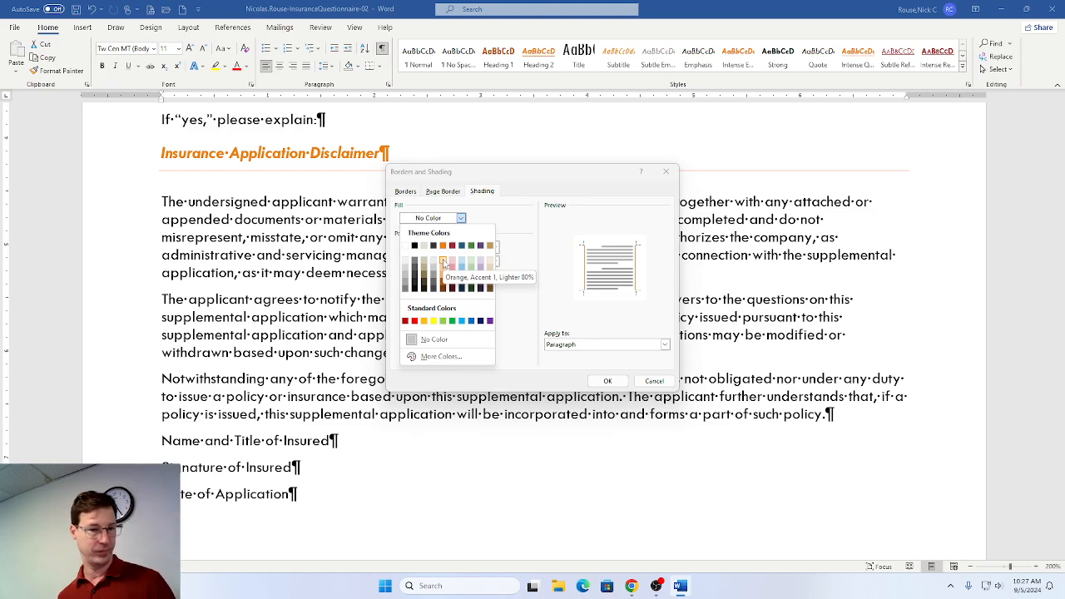
pyautogui.click(443, 265)
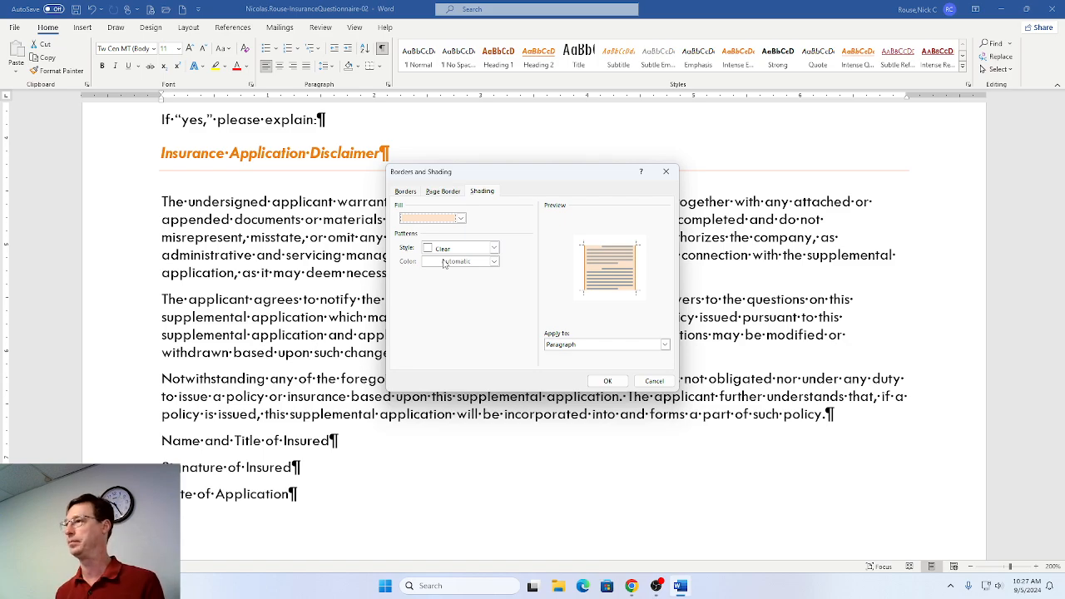
pyautogui.hotkey('alt', 'Tab')
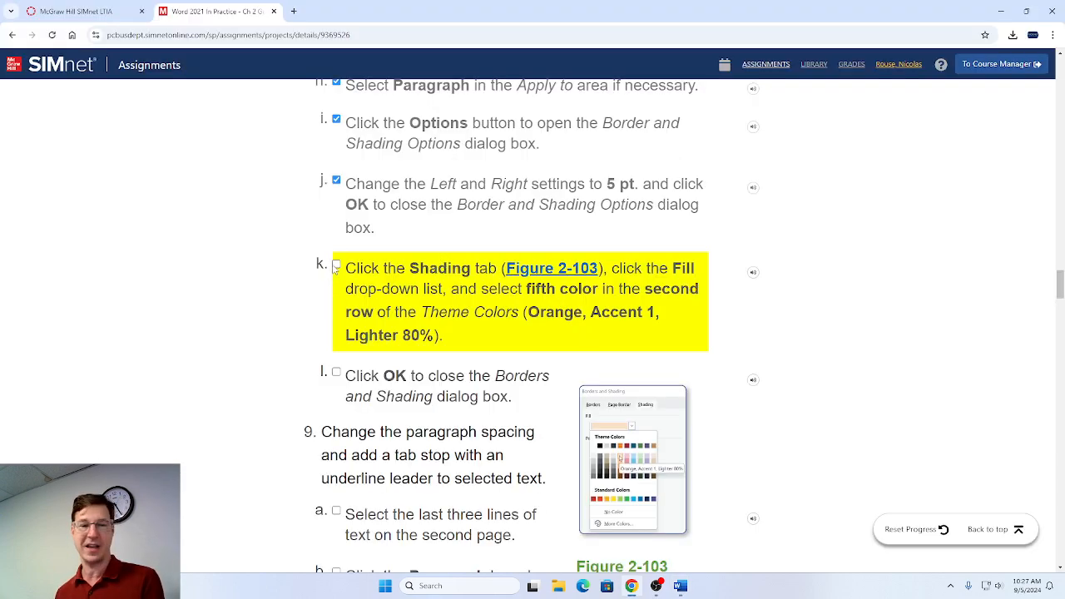
pyautogui.click(336, 267)
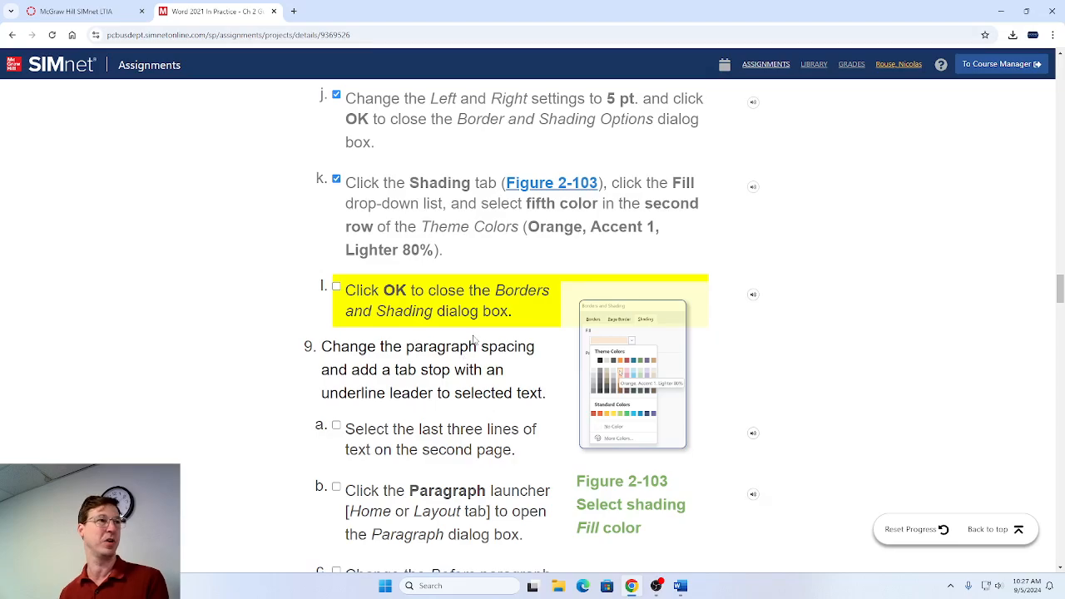
# Apply the border and shading settings to the disclaimer paragraphs in Word, and check off step 8l in the Chrome instructions.
pyautogui.hotkey('alt', 'Tab')
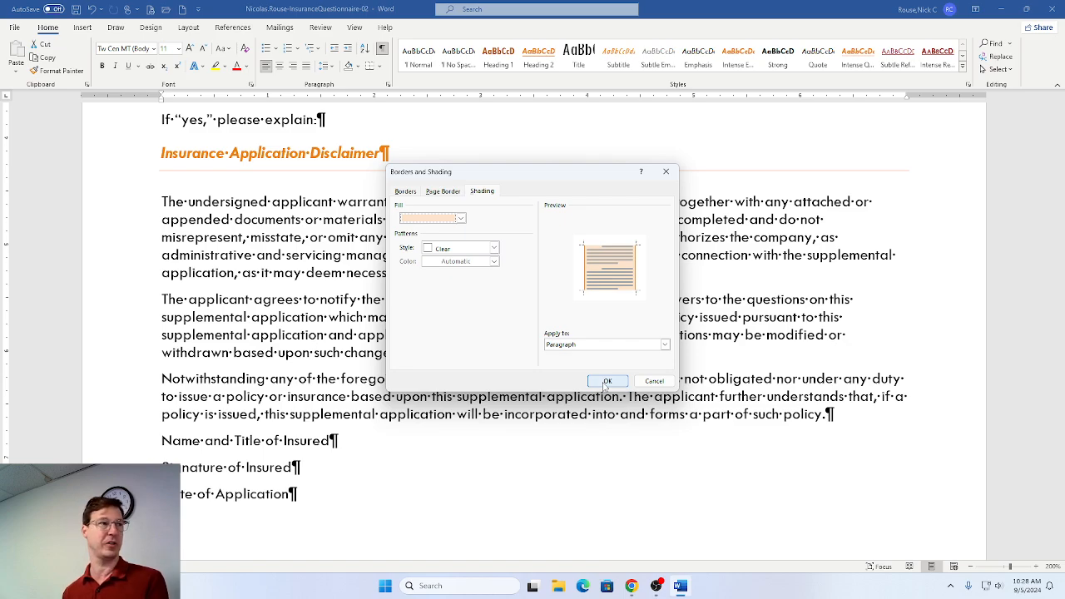
pyautogui.click(606, 382)
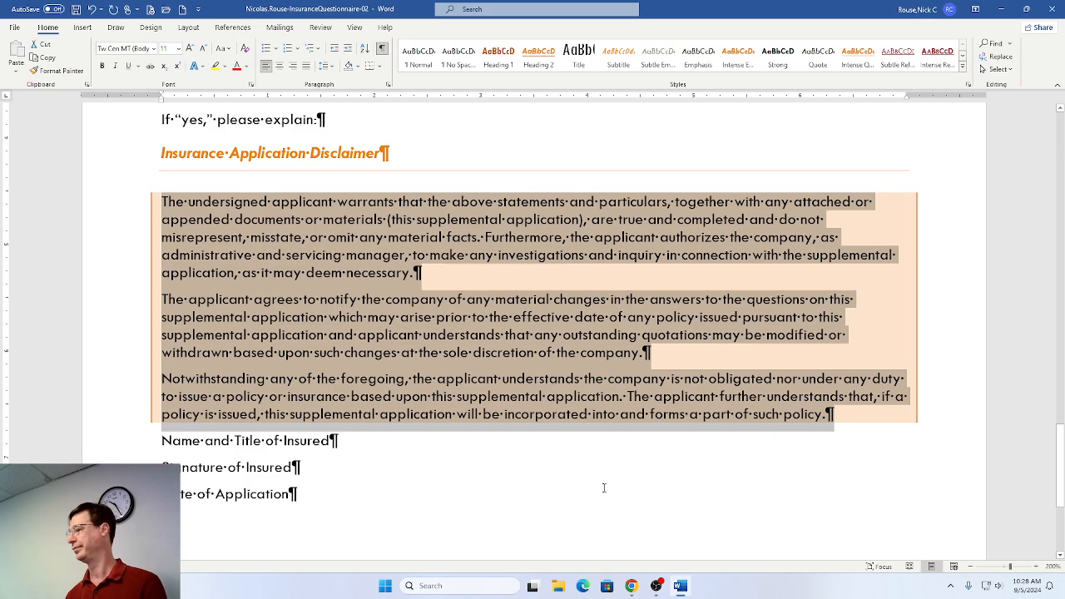
pyautogui.click(479, 203)
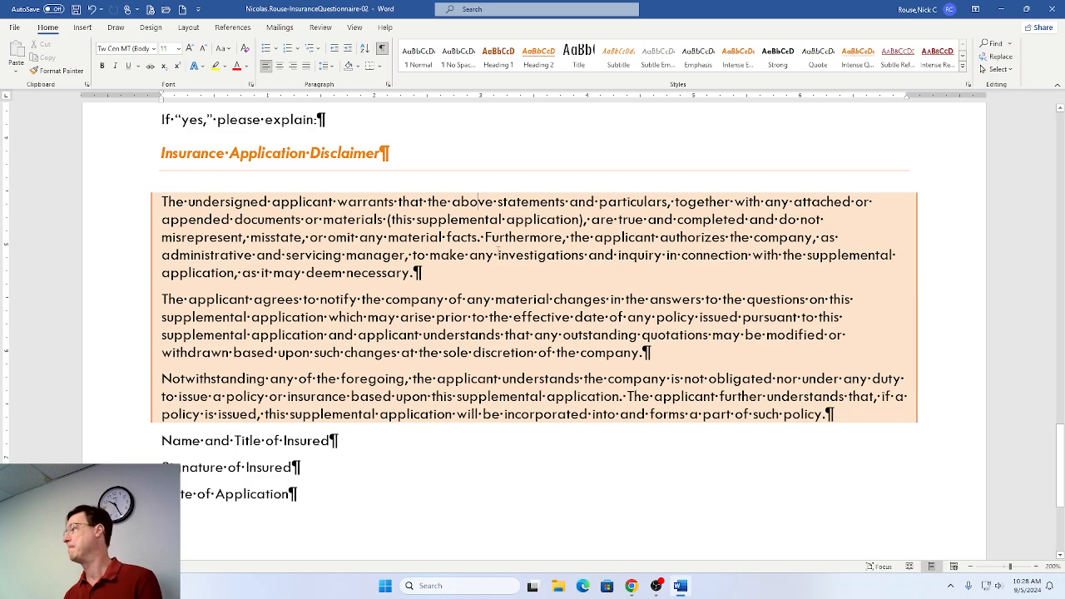
pyautogui.hotkey('alt', 'Tab')
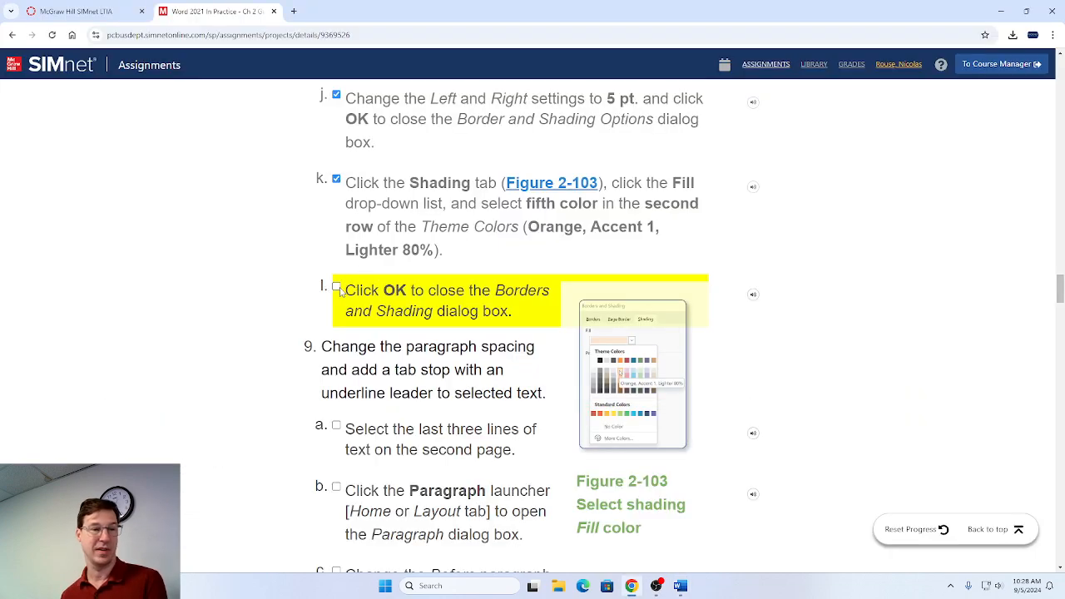
pyautogui.click(336, 291)
# Select the last three lines, from Name and Title of Insured to Date of Application, in Word, and check off step 9a in Chrome.
pyautogui.scroll(-3, 391, 307)
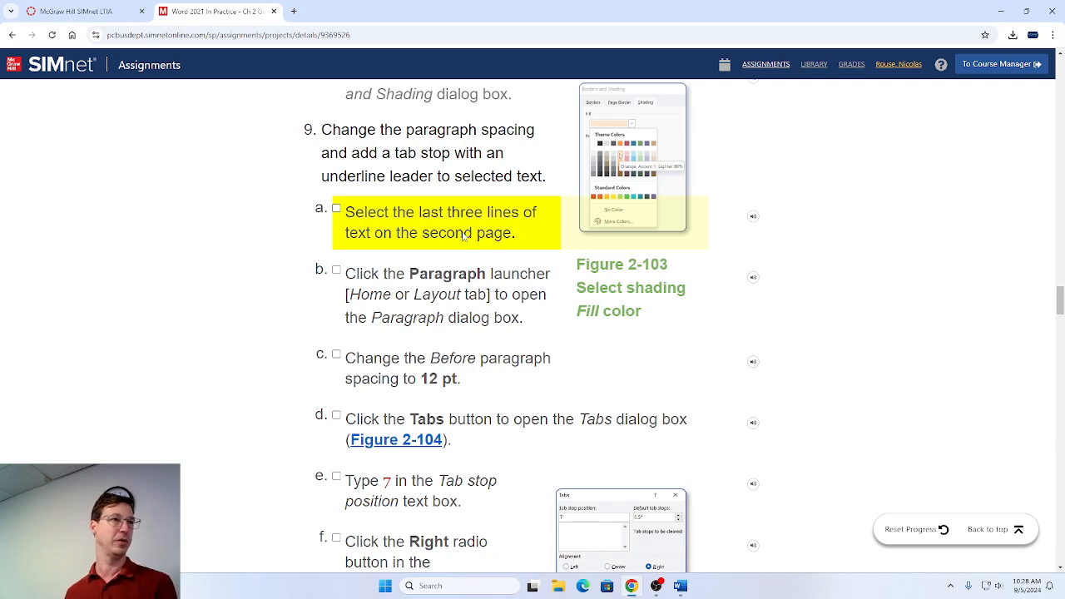
pyautogui.hotkey('alt', 'Tab')
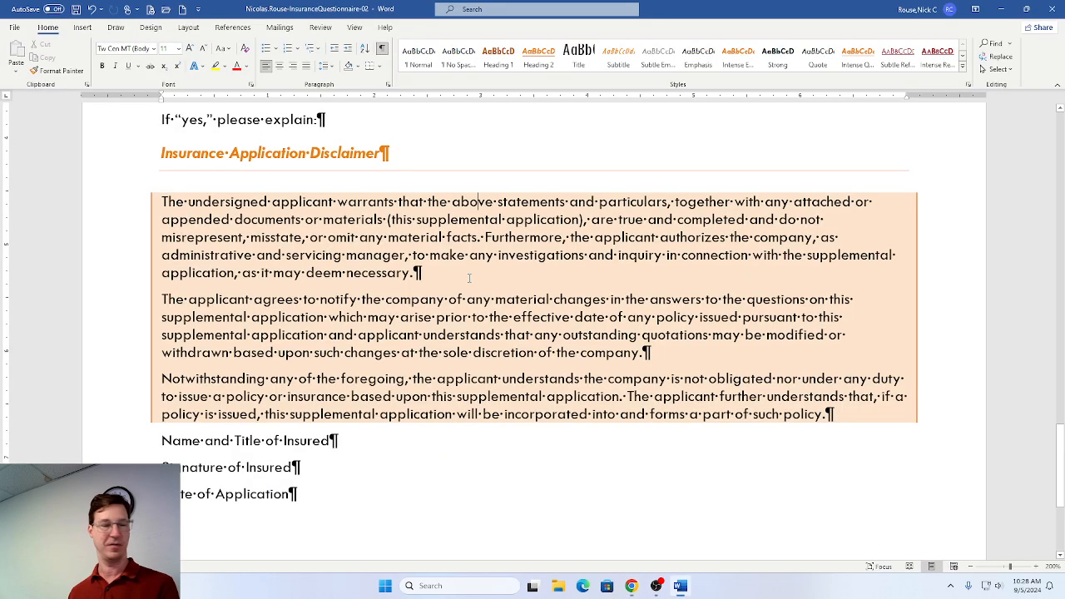
pyautogui.scroll(-3, 114, 343)
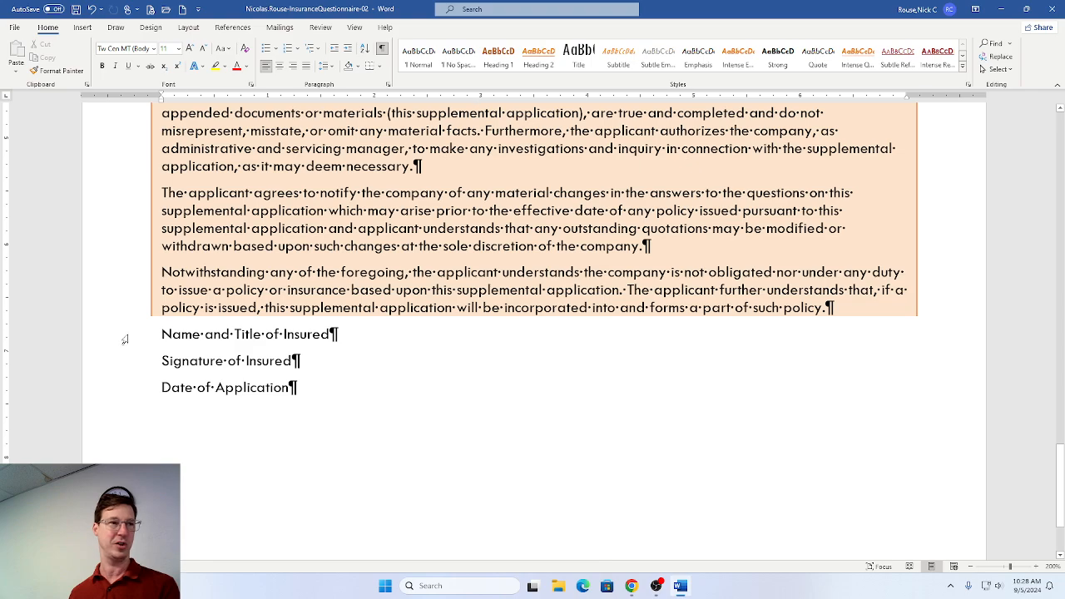
pyautogui.moveTo(125, 339); pyautogui.dragTo(118, 385)
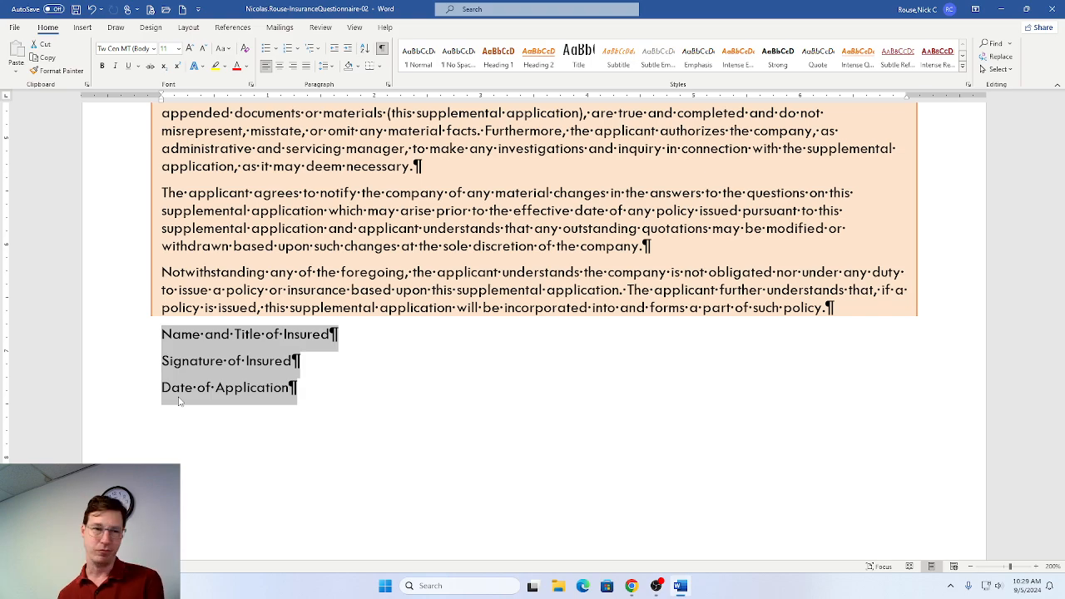
pyautogui.hotkey('alt', 'Tab')
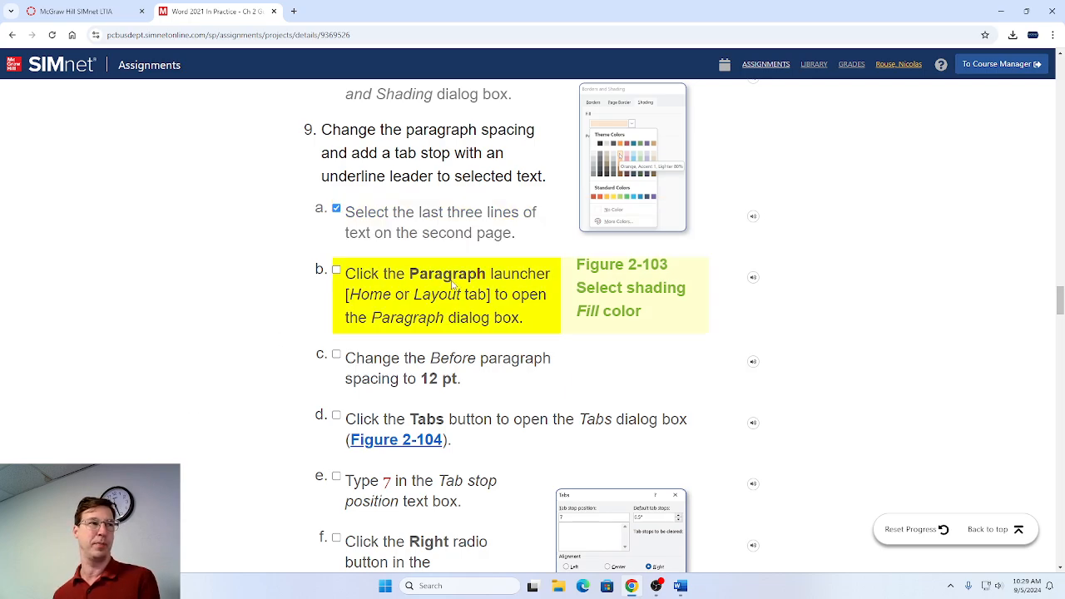
# Open the paragraph settings for the three selected lines in Word.
pyautogui.hotkey('alt', 'Tab')
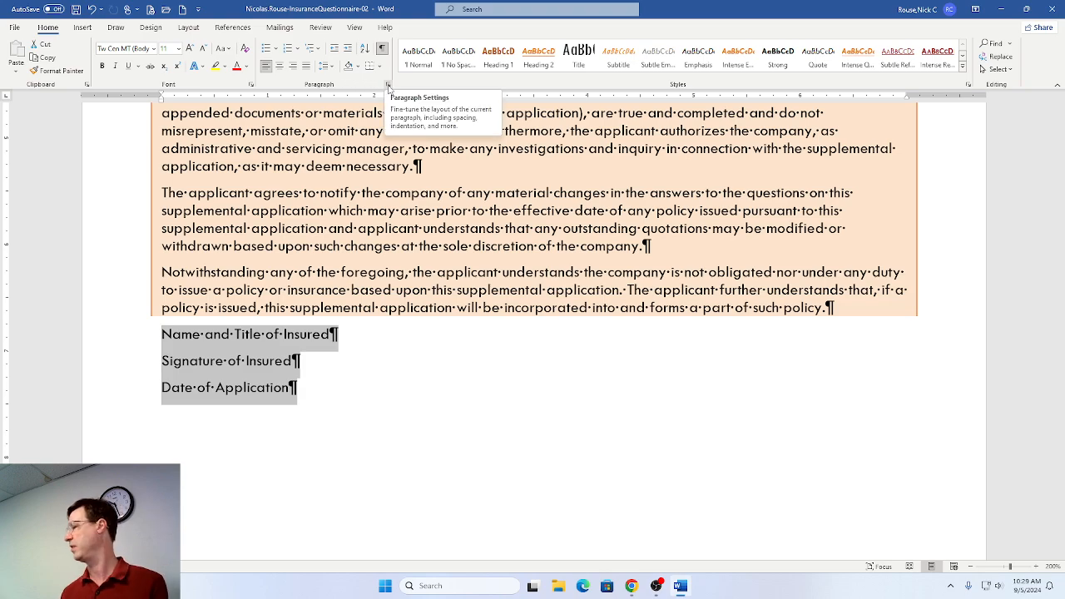
pyautogui.click(387, 85)
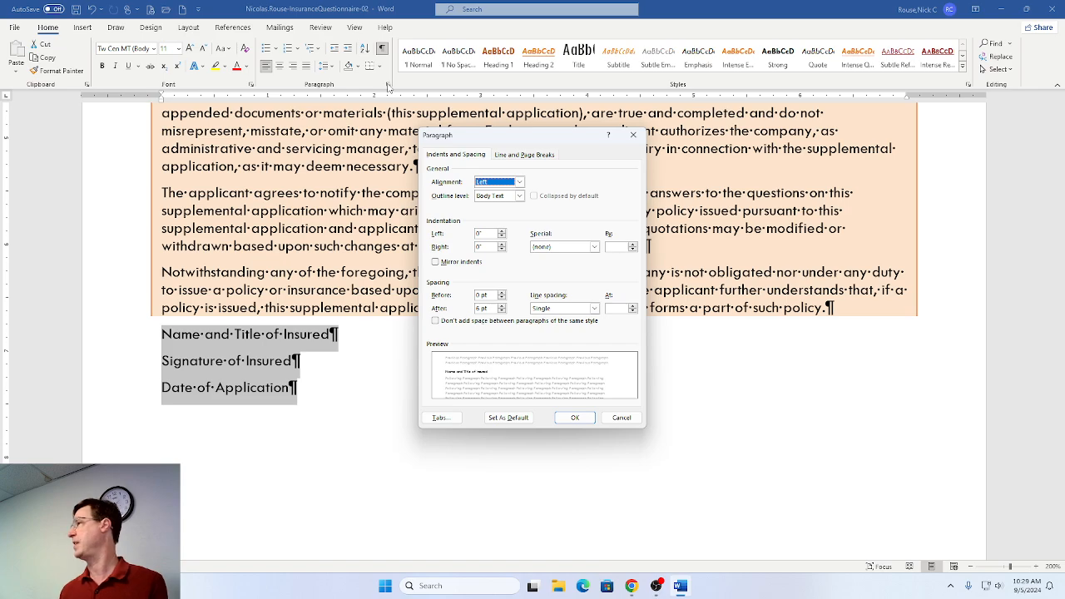
# Check off step 9b in the SIMnet instructions, and set the Before paragraph spacing to 12 pt for the last three lines in Word.
pyautogui.hotkey('alt', 'Tab')
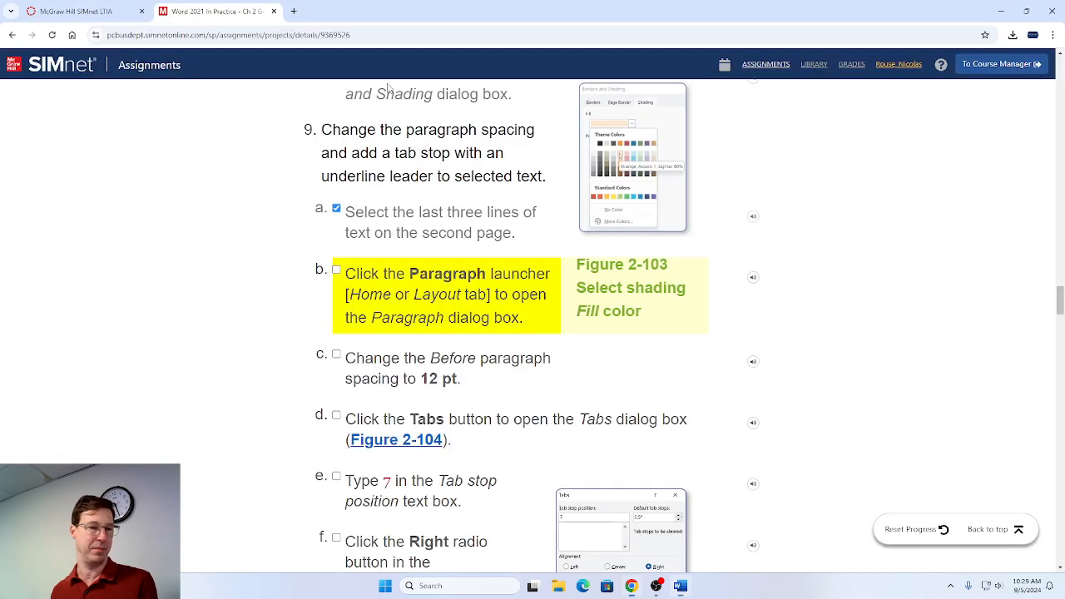
pyautogui.click(337, 271)
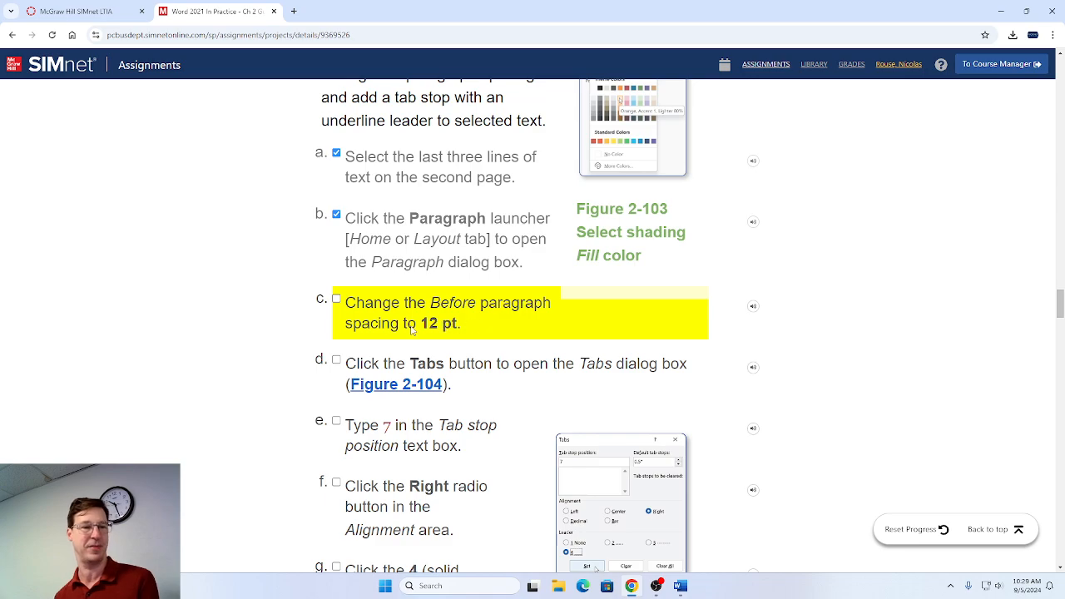
pyautogui.scroll(-1, 412, 331)
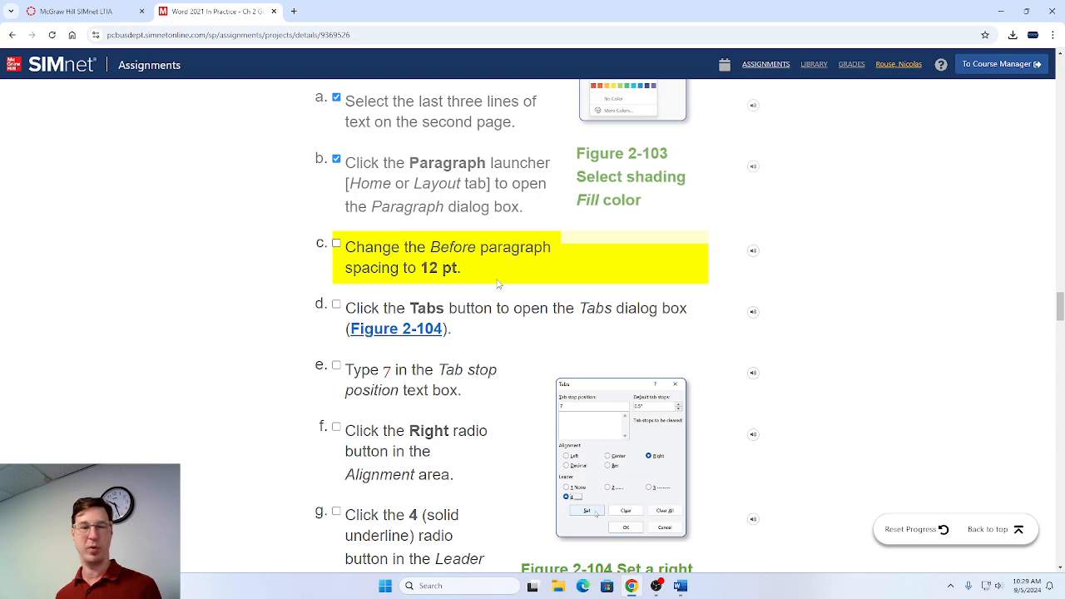
pyautogui.hotkey('alt', 'Tab')
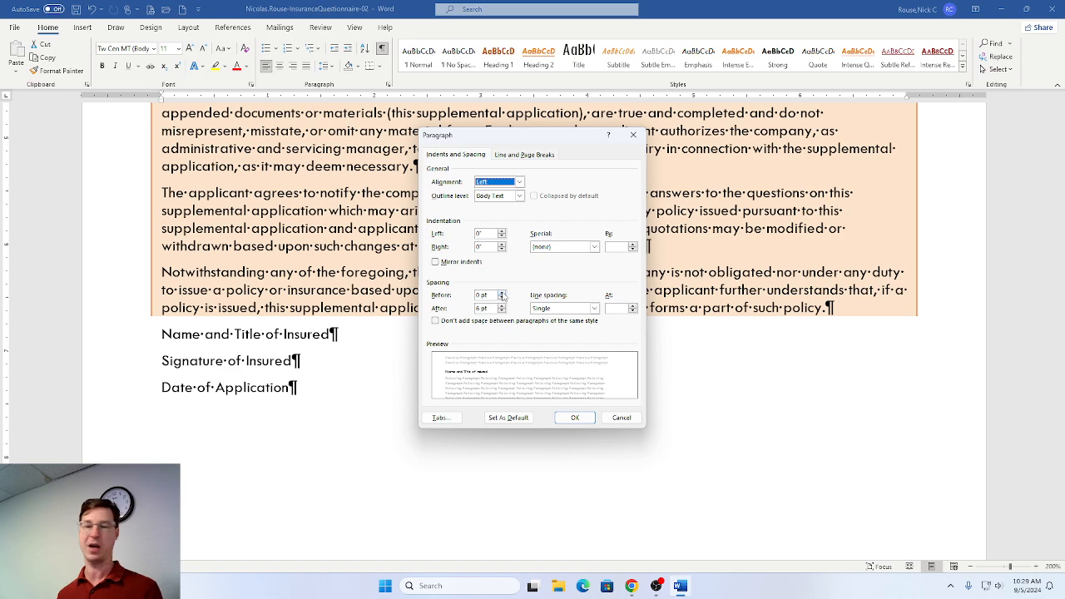
pyautogui.click(502, 293)
pyautogui.click(502, 293)
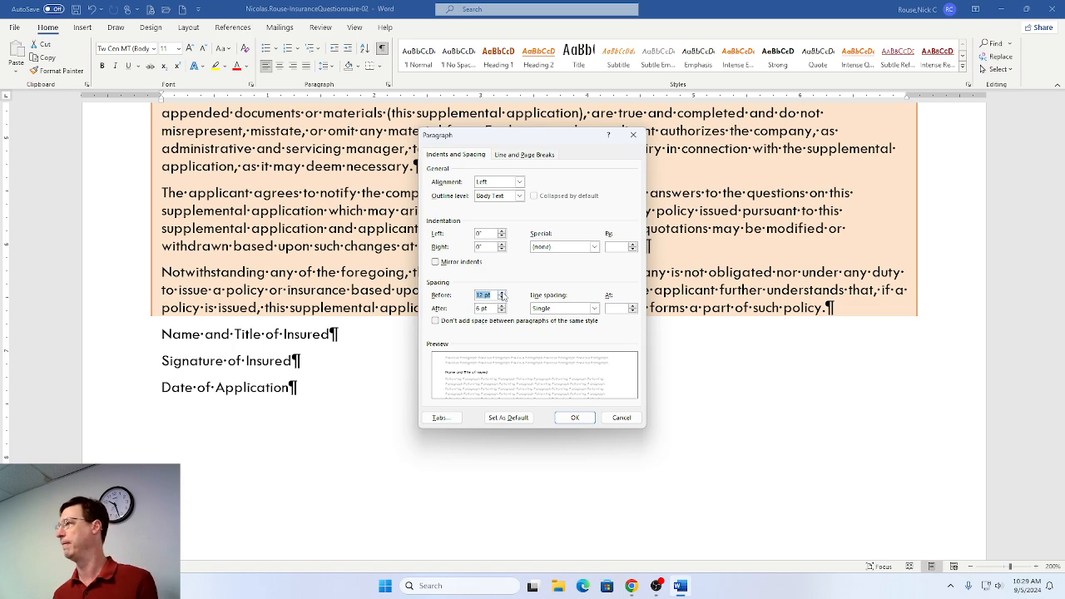
# Check off steps 9c and 9d in the SIMnet instructions, and open the Tabs dialog in Word for the selected lines.
pyautogui.hotkey('alt', 'Tab')
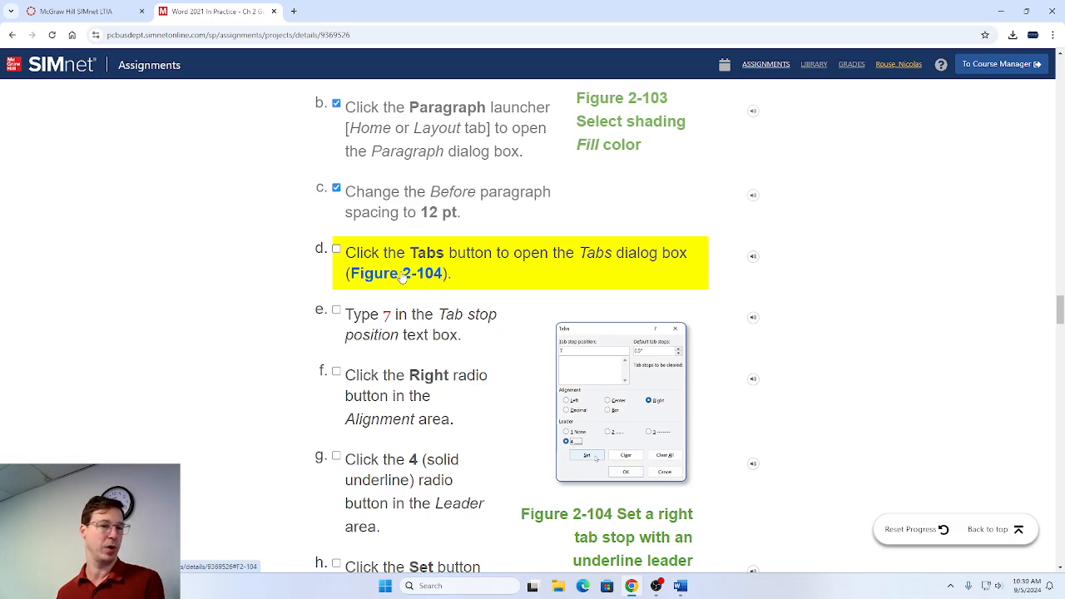
pyautogui.hotkey('alt', 'Tab')
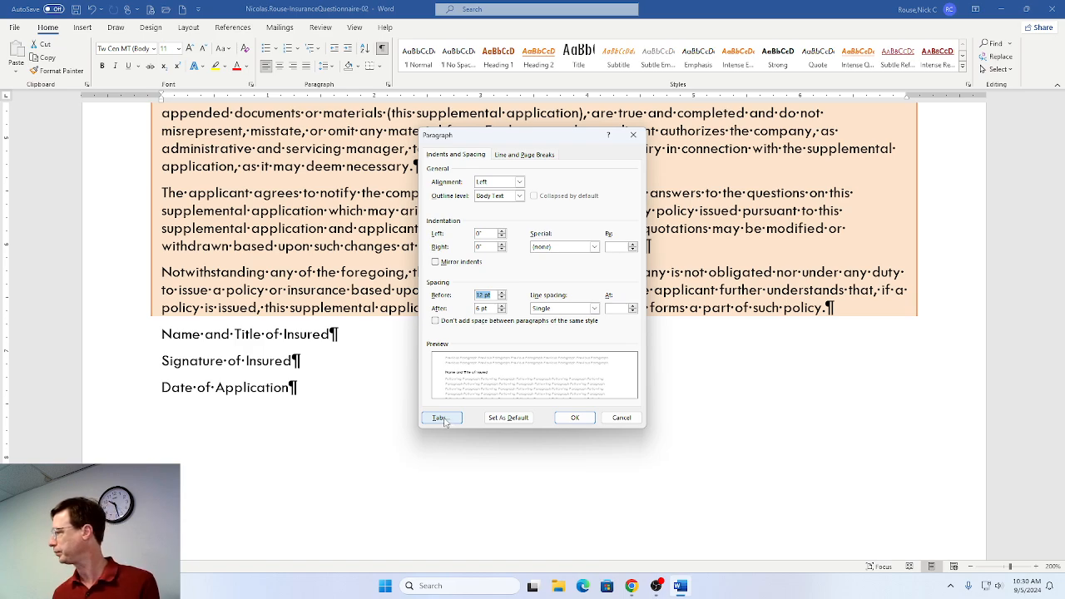
pyautogui.click(441, 418)
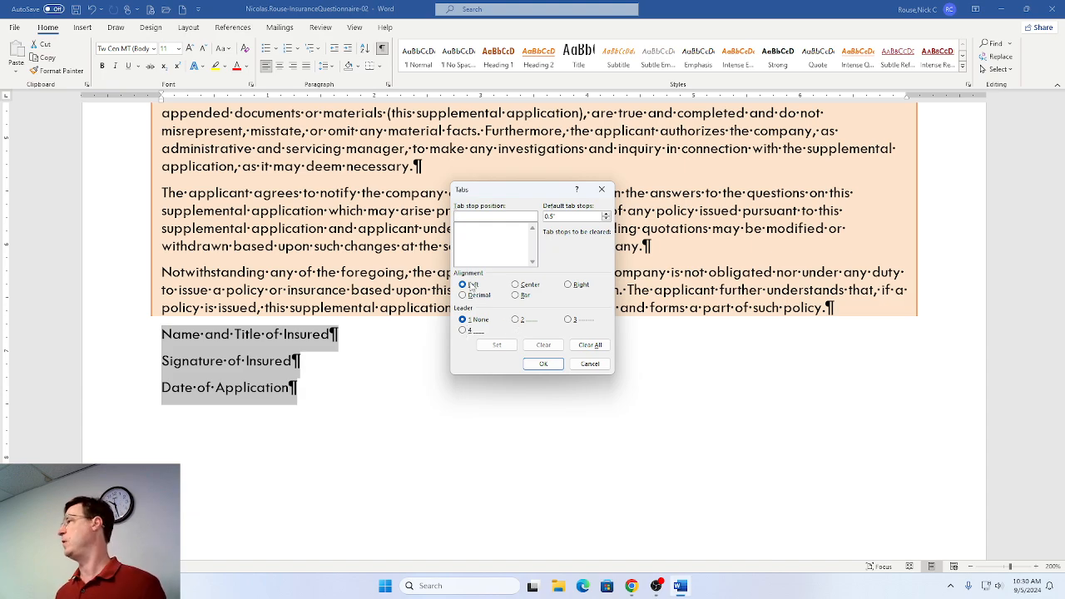
pyautogui.hotkey('alt', 'Tab')
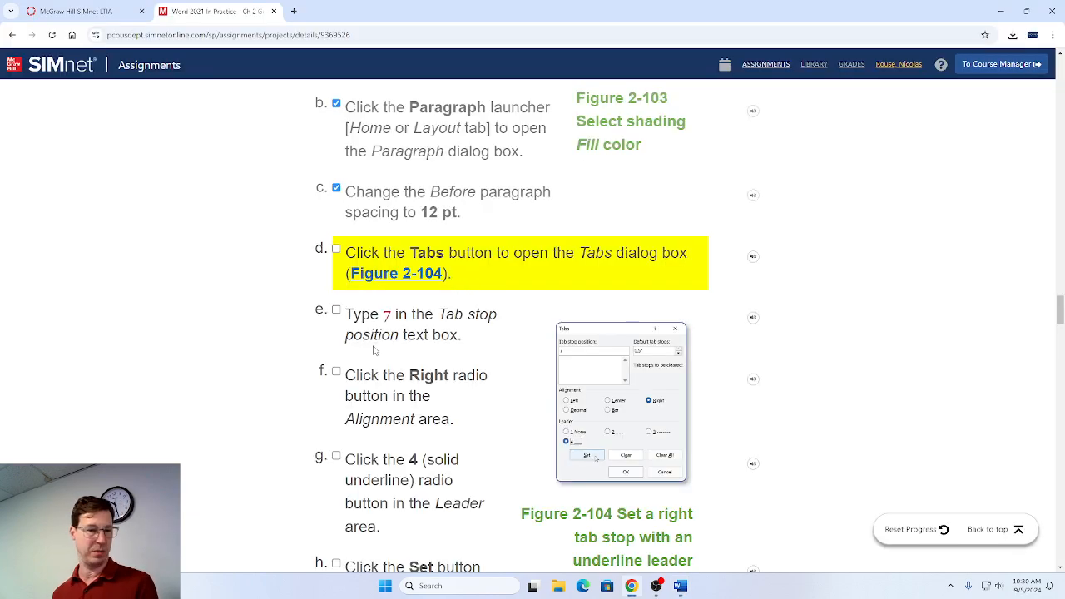
pyautogui.click(336, 249)
pyautogui.scroll(-1, 390, 284)
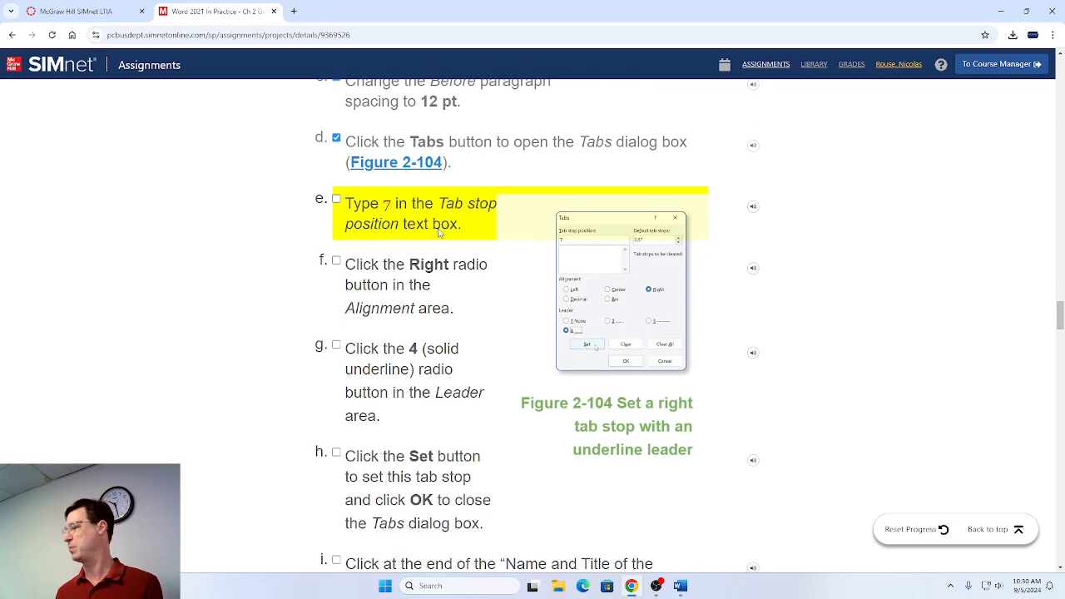
# In Word, set a tab stop at 7" with Right alignment and leader 4, the solid underline.
pyautogui.hotkey('alt', 'Tab')
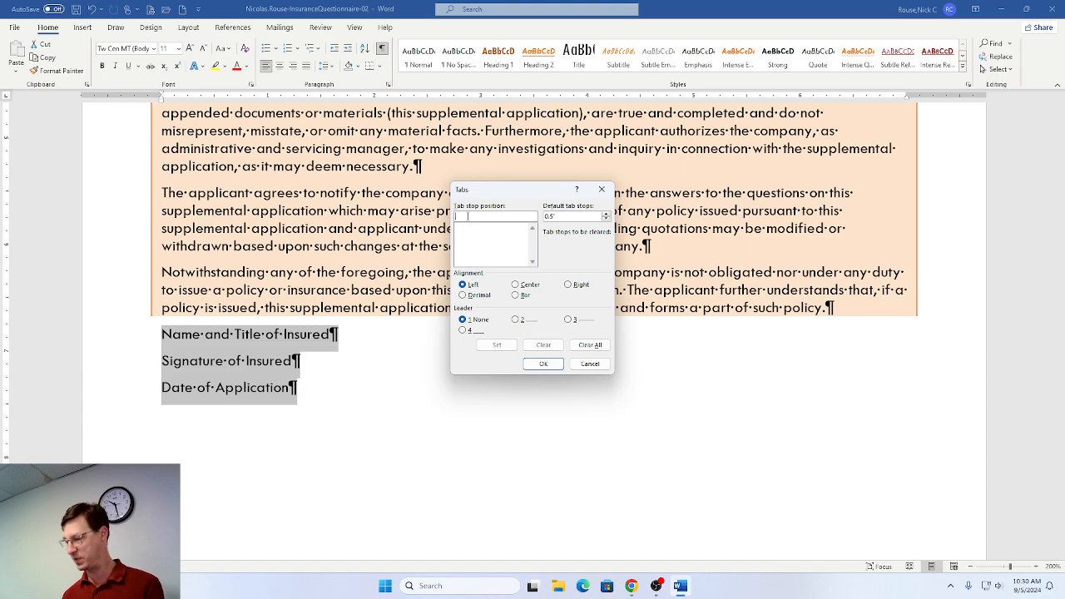
pyautogui.write('7')
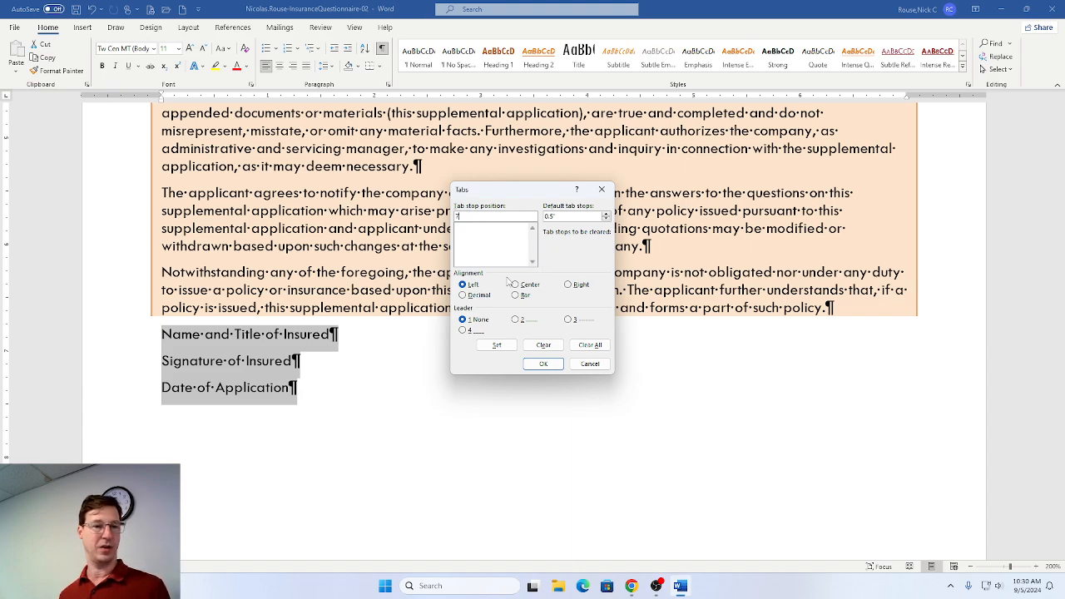
pyautogui.click(568, 285)
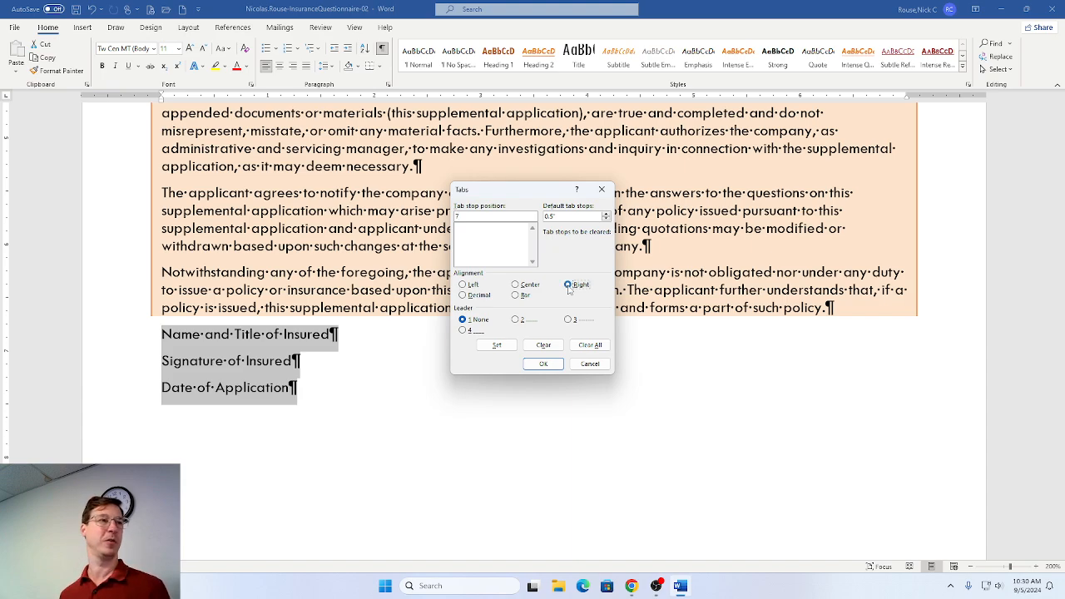
pyautogui.click(462, 330)
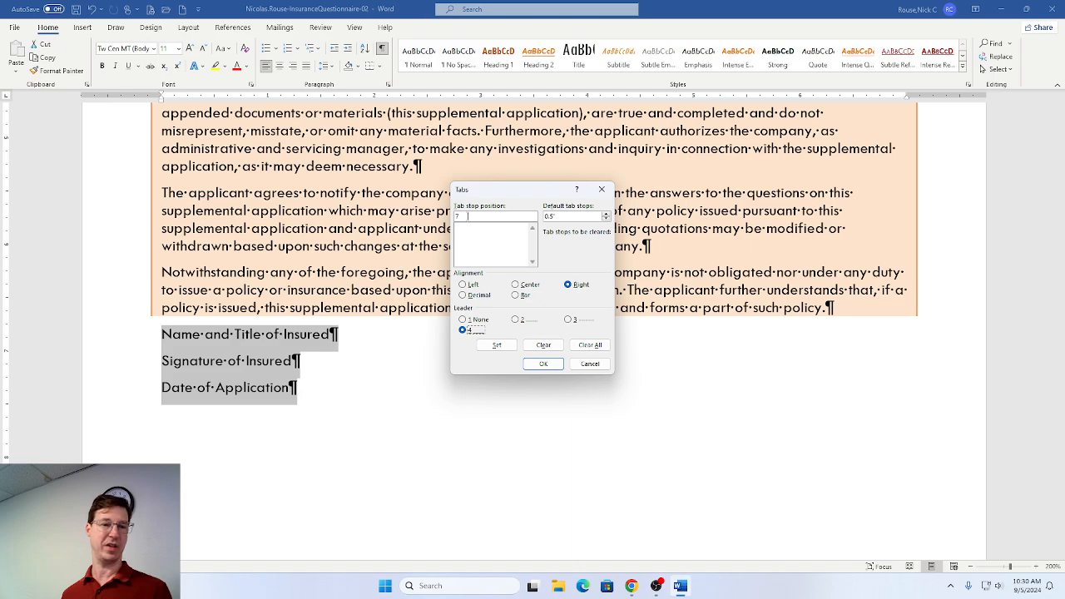
pyautogui.click(496, 345)
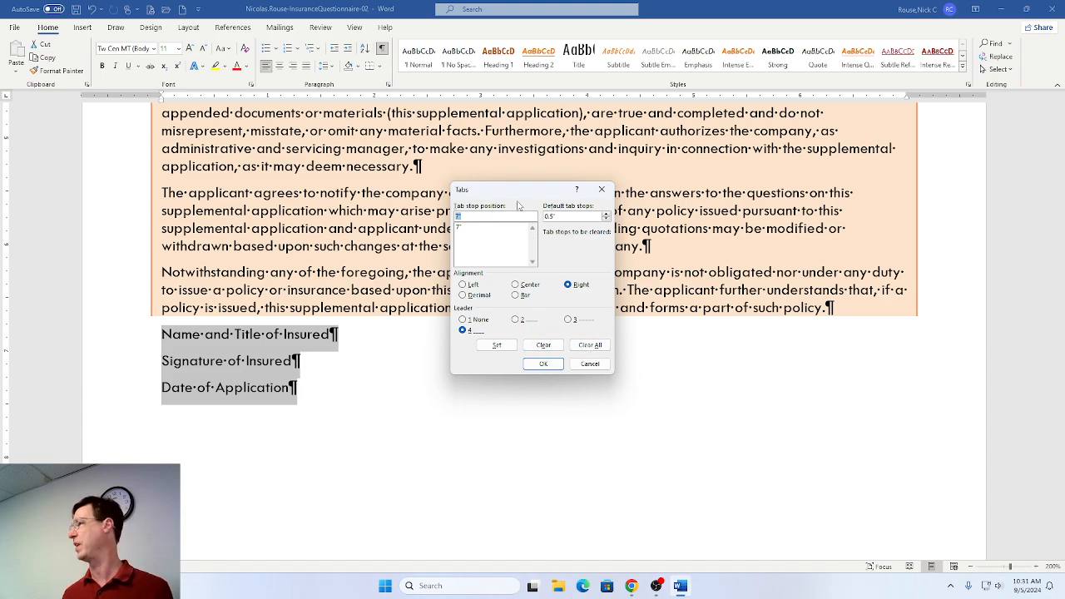
# Switch to the SIMnet instructions in Chrome and check off steps 9e, 9f, 9g and 9h.
pyautogui.hotkey('alt', 'Tab')
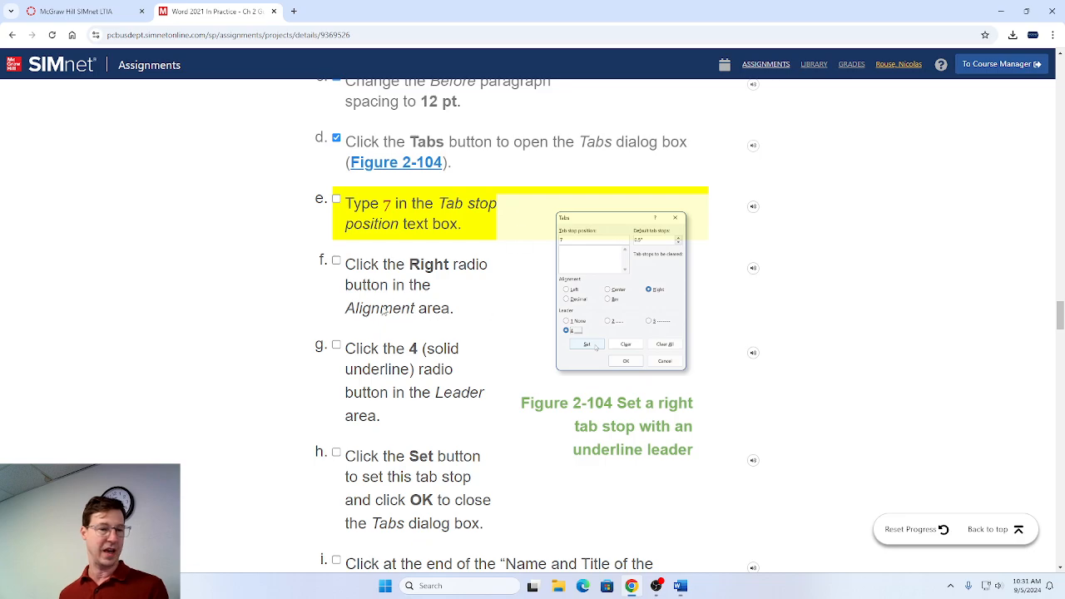
pyautogui.click(336, 199)
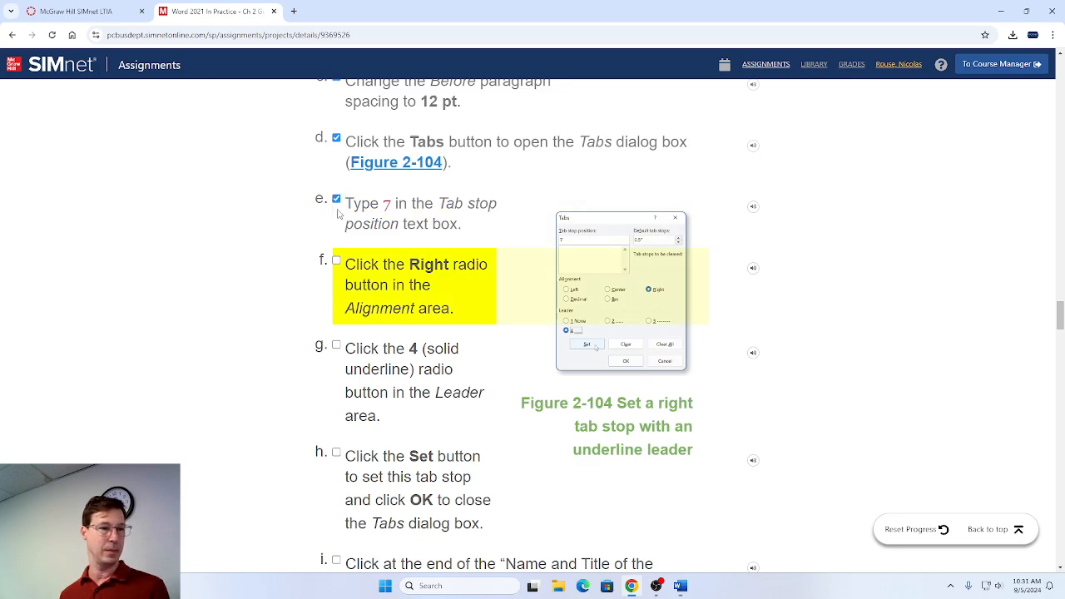
pyautogui.click(336, 261)
pyautogui.click(336, 345)
pyautogui.scroll(-2, 342, 333)
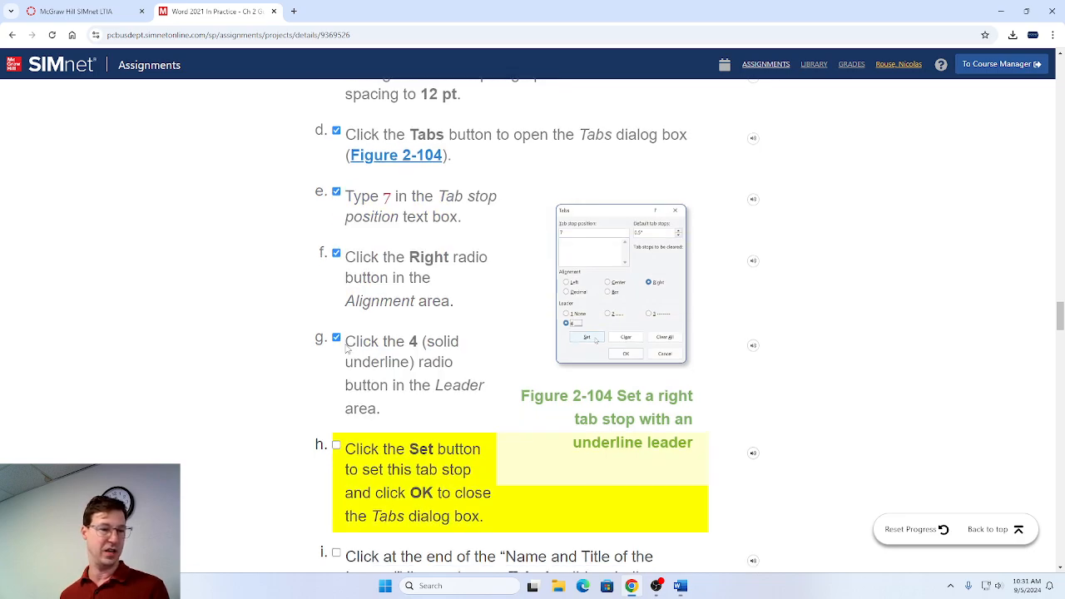
pyautogui.click(337, 286)
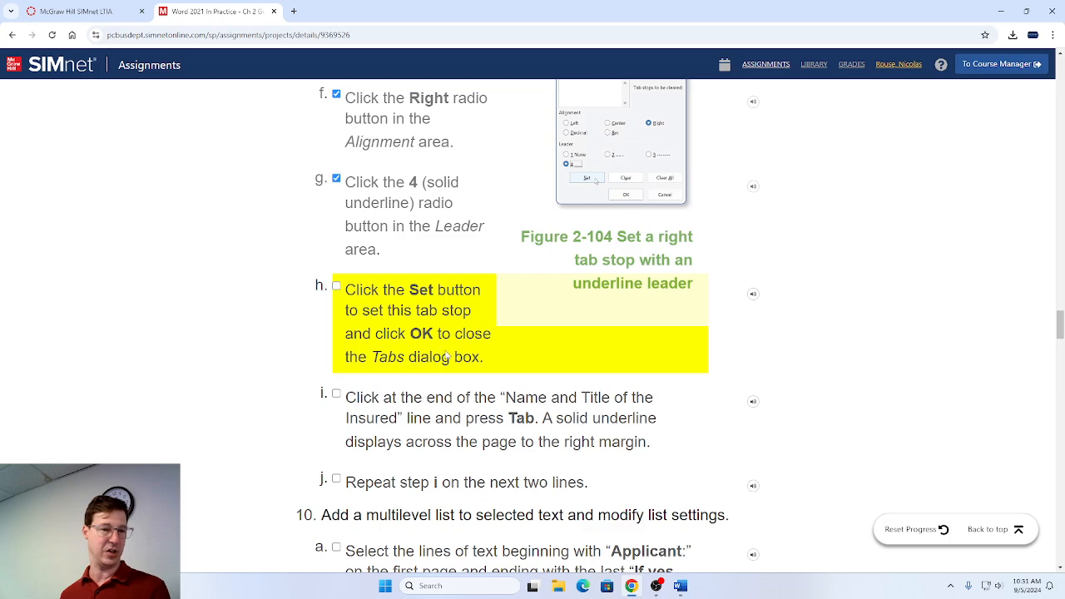
# Apply the tab settings in Word and insert a tab after "Name and Title of Insured", "Signature of Insured" and "Date of Application".
pyautogui.hotkey('alt', 'Tab')
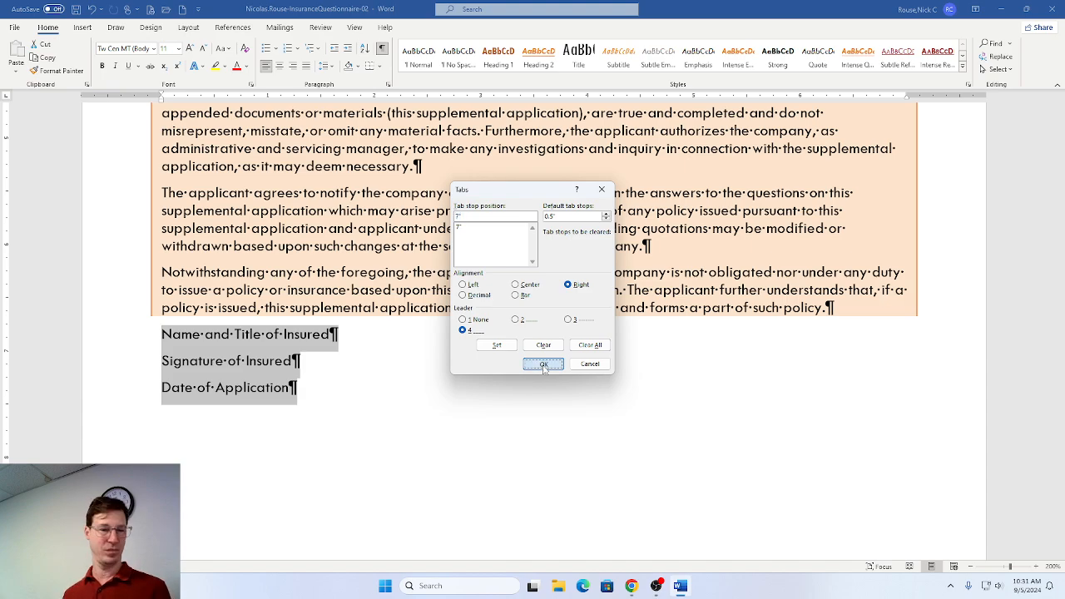
pyautogui.click(543, 364)
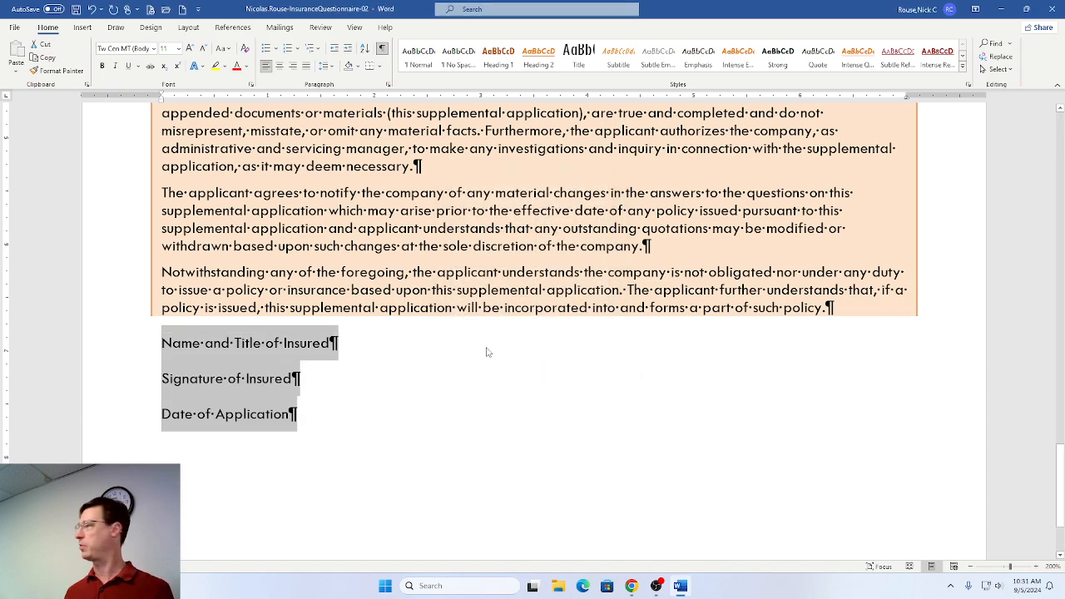
pyautogui.click(358, 350)
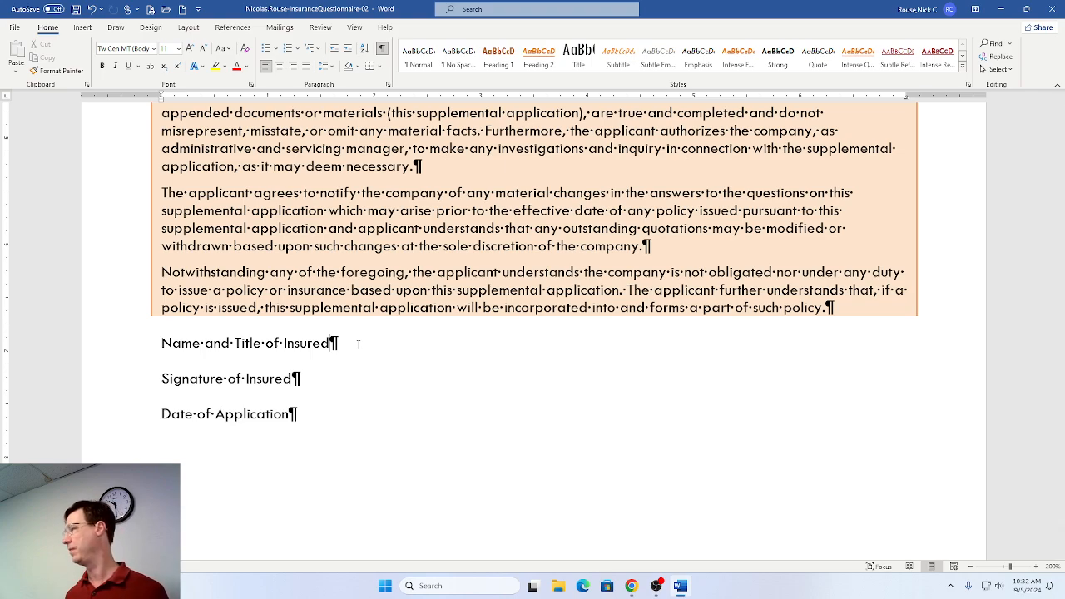
pyautogui.press('Tab')
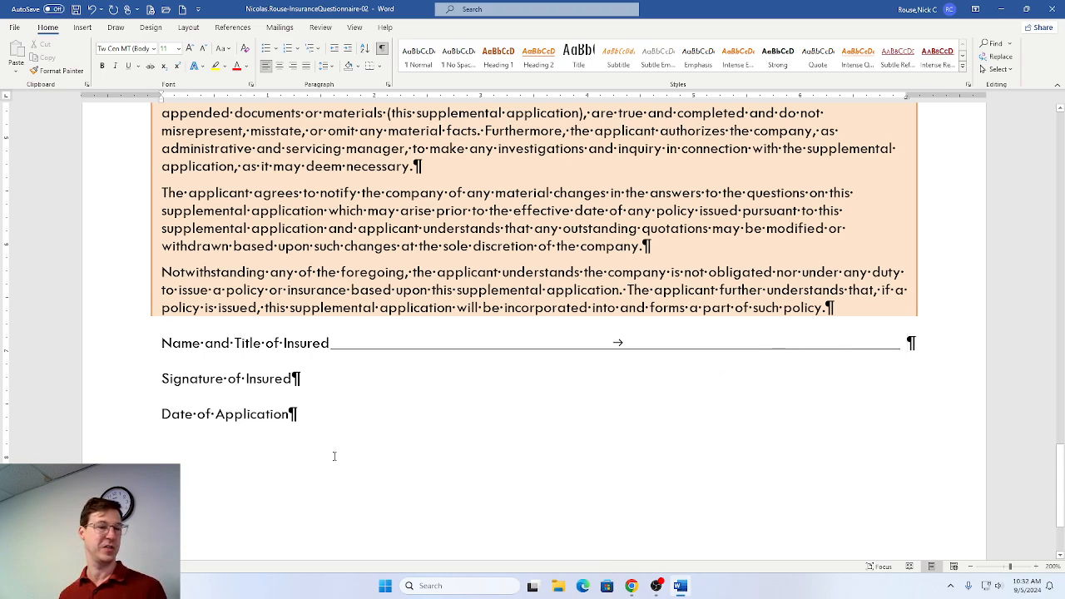
pyautogui.click(334, 383)
pyautogui.press('Tab')
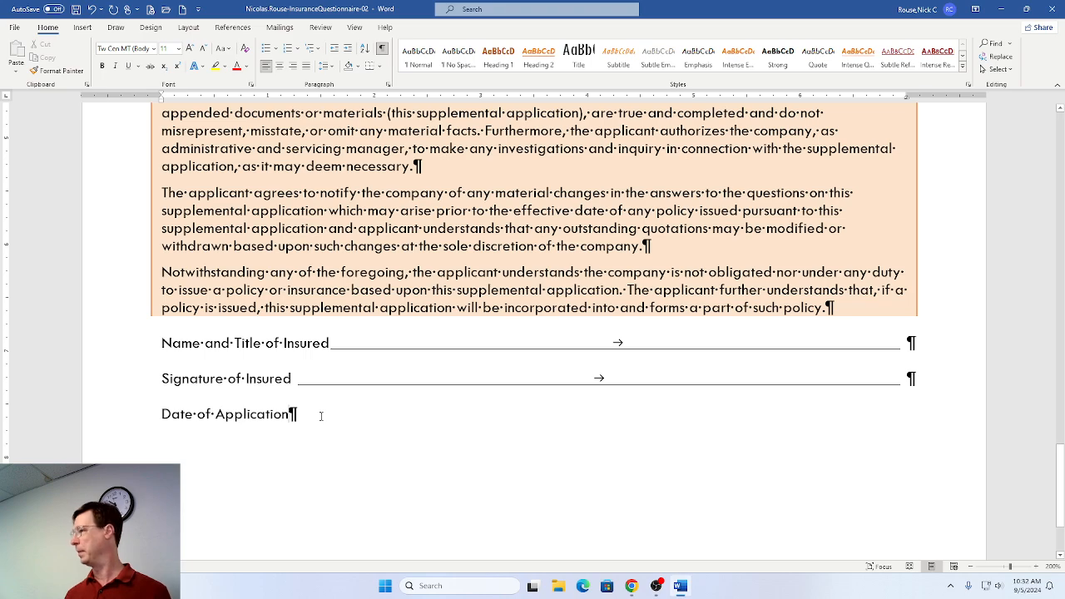
pyautogui.click(320, 416)
pyautogui.press('Tab')
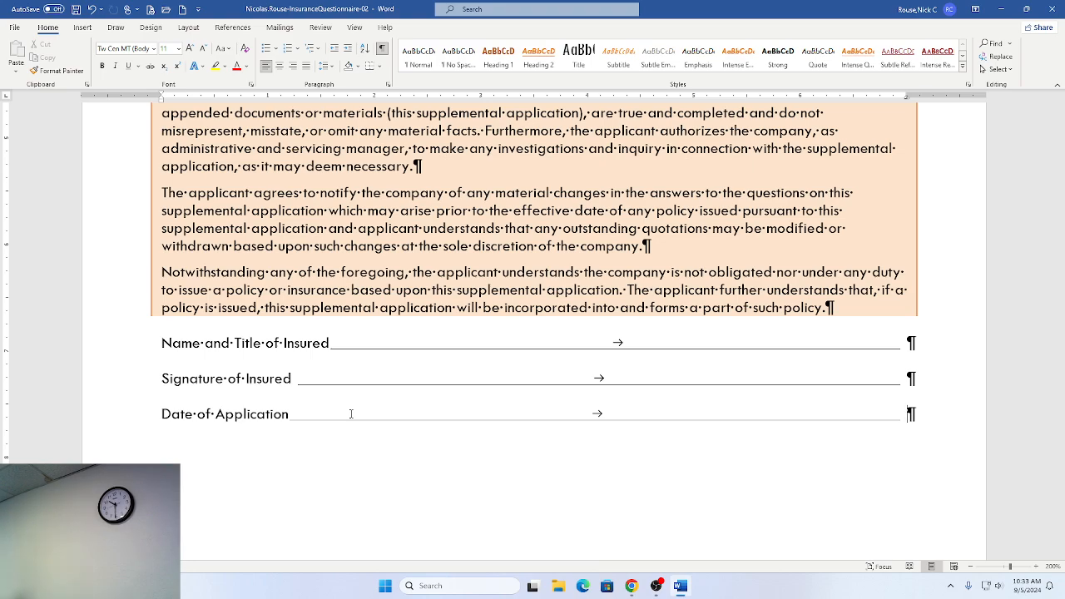
# Switch to the SIMnet instructions in Chrome, check off steps 9i and 9j, and read the start of step 10.
pyautogui.scroll(1, 358, 233)
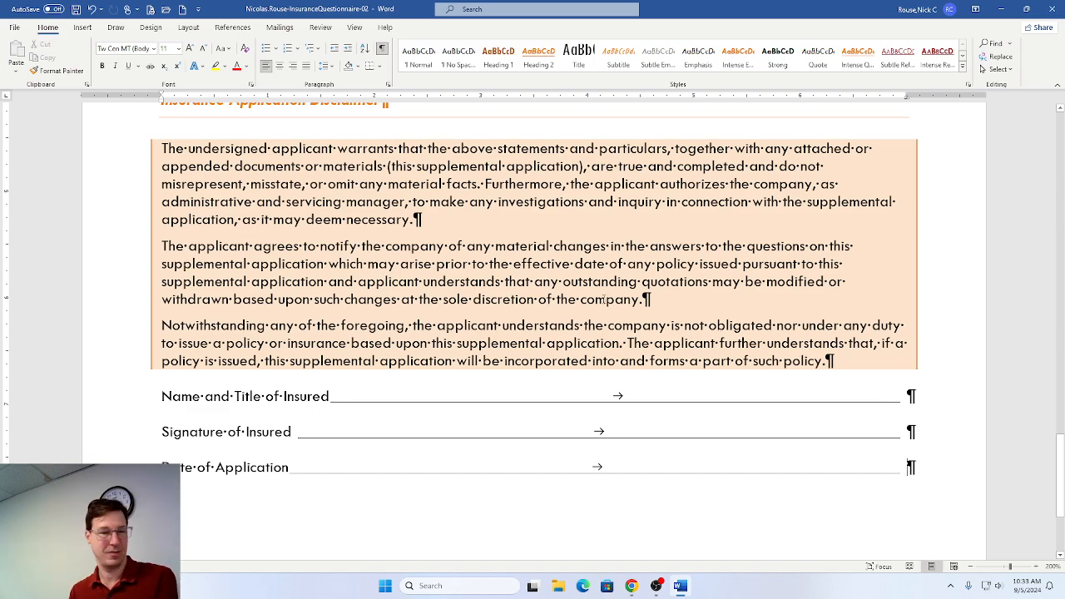
pyautogui.scroll(3, 484, 225)
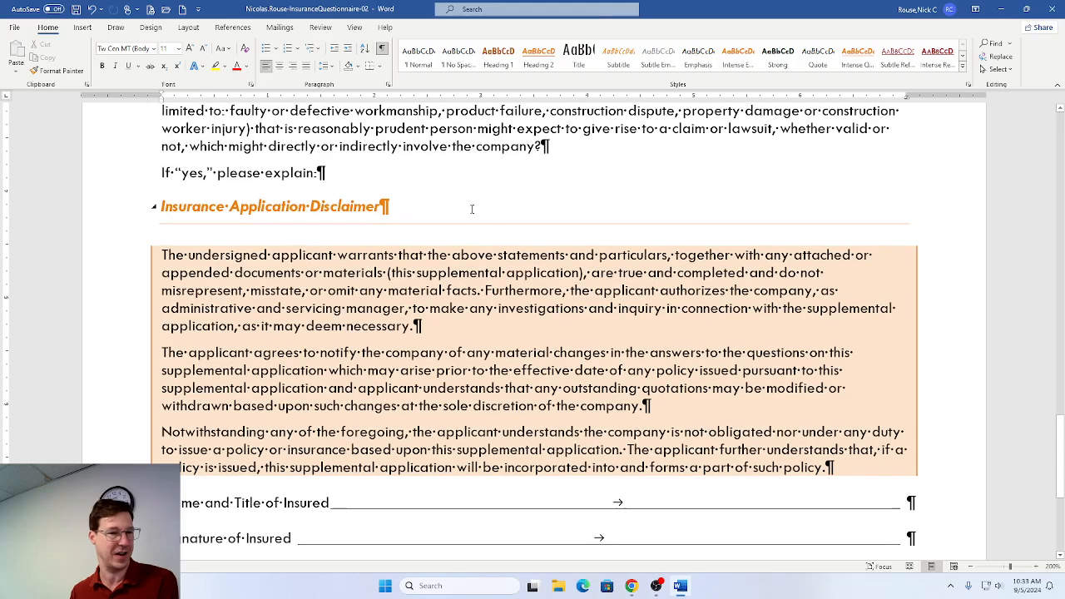
pyautogui.hotkey('alt', 'Tab')
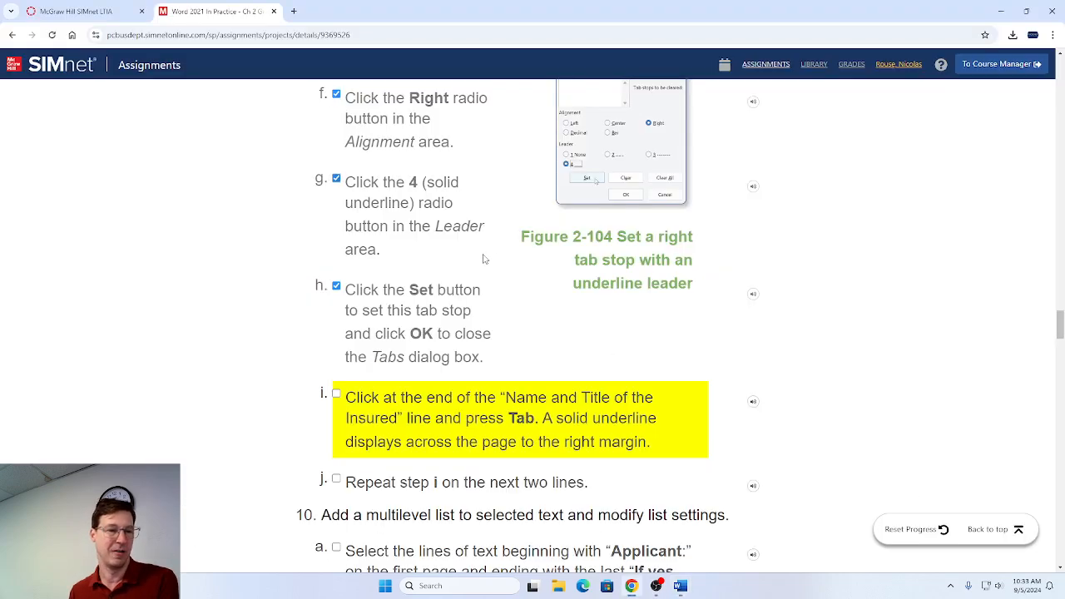
pyautogui.click(336, 396)
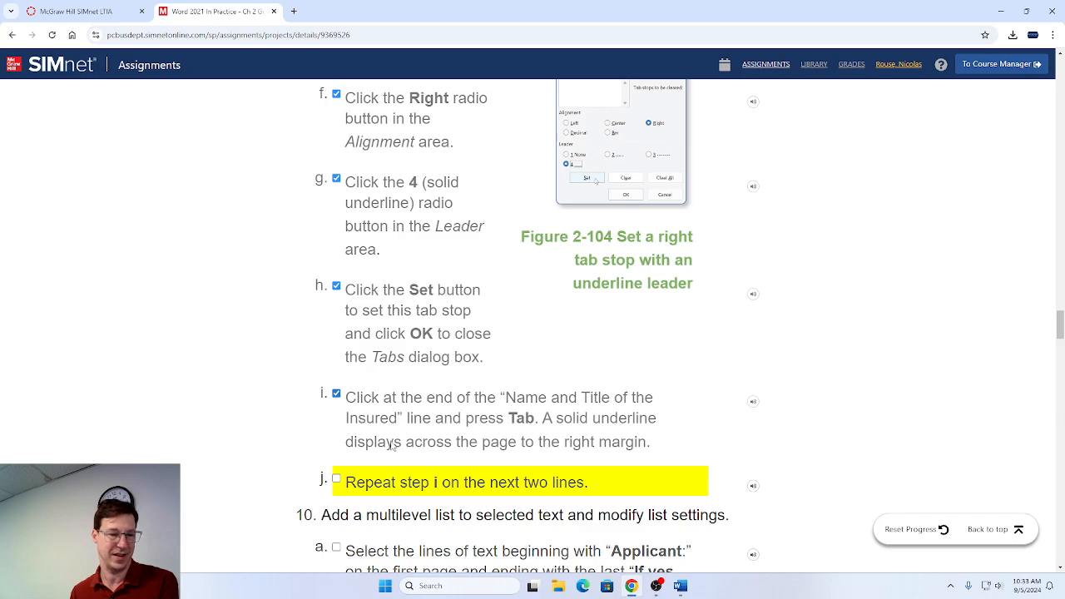
pyautogui.scroll(-3, 362, 340)
pyautogui.click(336, 201)
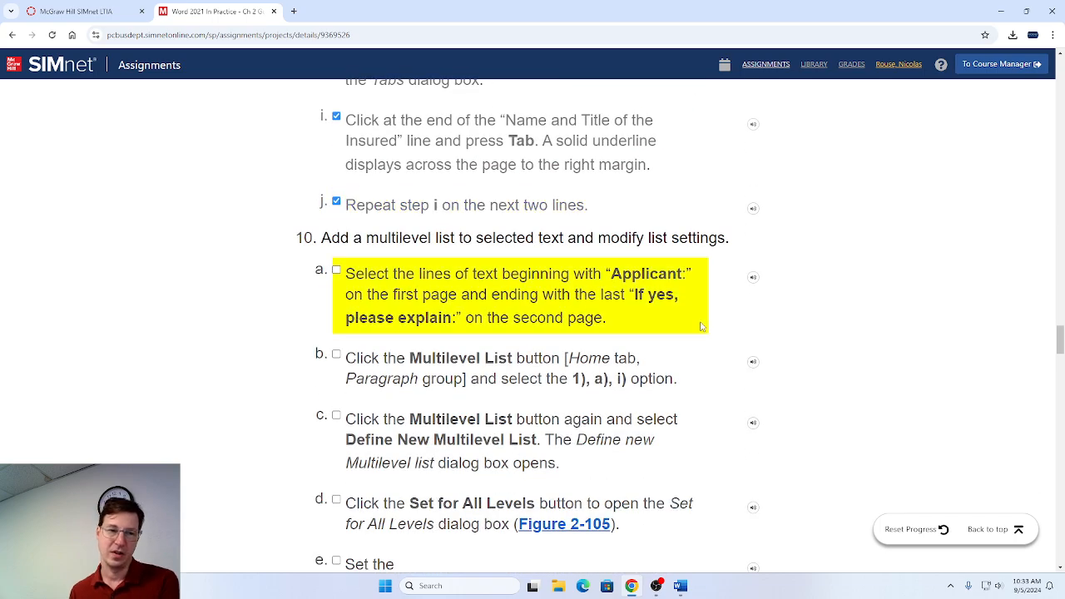
pyautogui.scroll(-1, 700, 326)
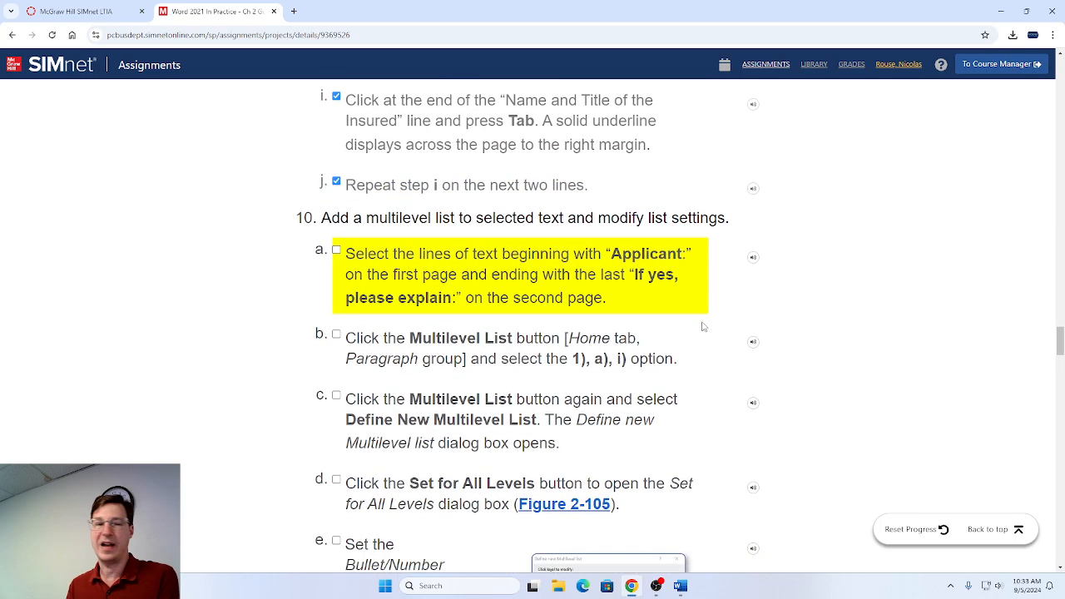
# Switch to Word and zoom the document out to 100% to view both questionnaire pages side by side.
pyautogui.hotkey('alt', 'Tab')
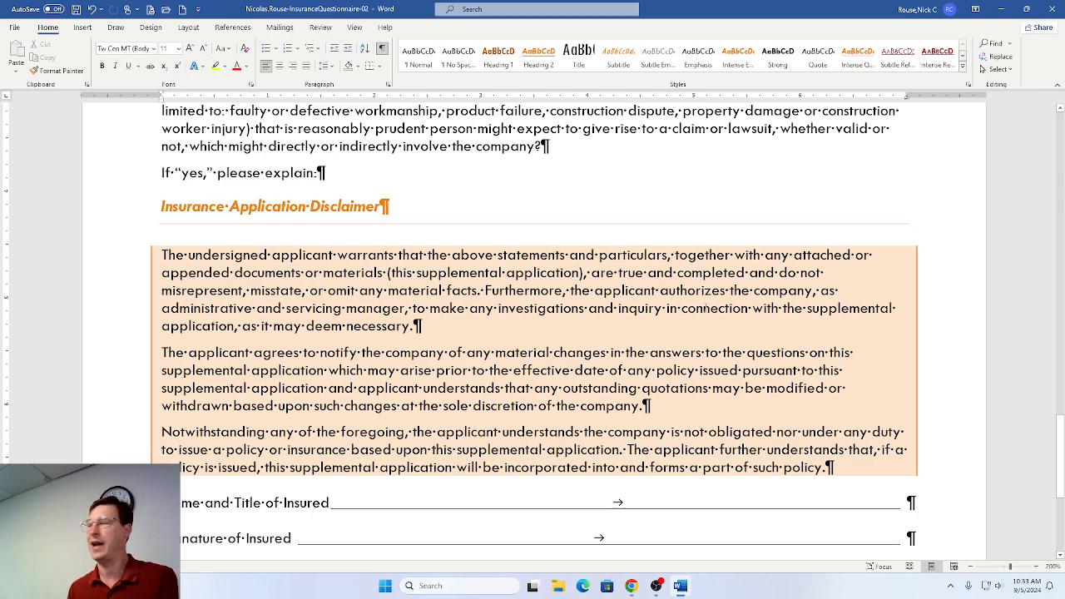
pyautogui.click(972, 567)
pyautogui.click(973, 568)
pyautogui.click(972, 567)
pyautogui.click(973, 568)
pyautogui.click(972, 568)
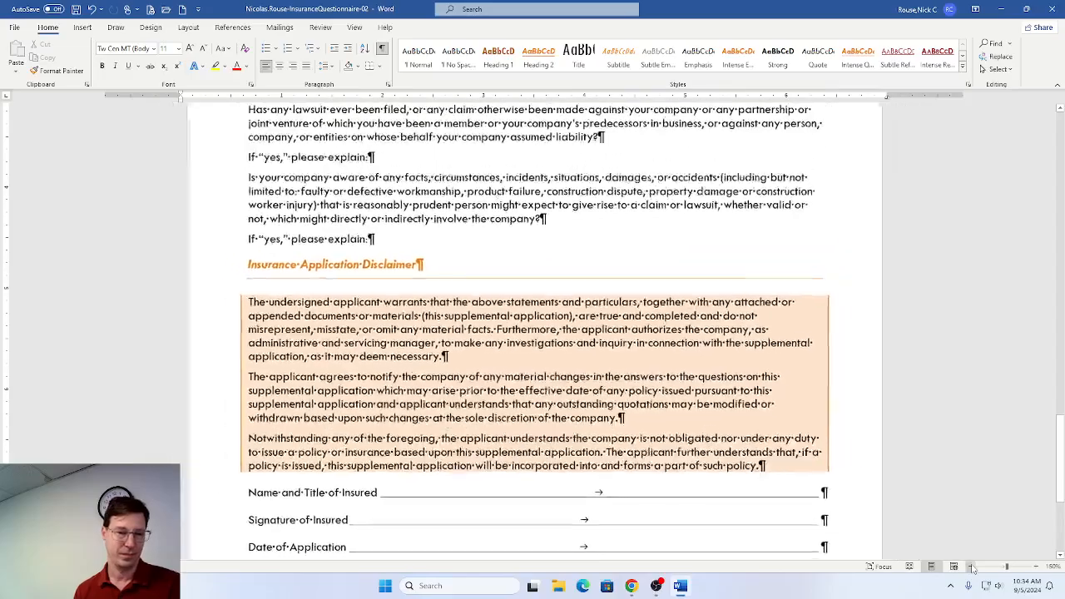
pyautogui.click(973, 568)
pyautogui.click(972, 568)
pyautogui.click(973, 567)
pyautogui.click(973, 567)
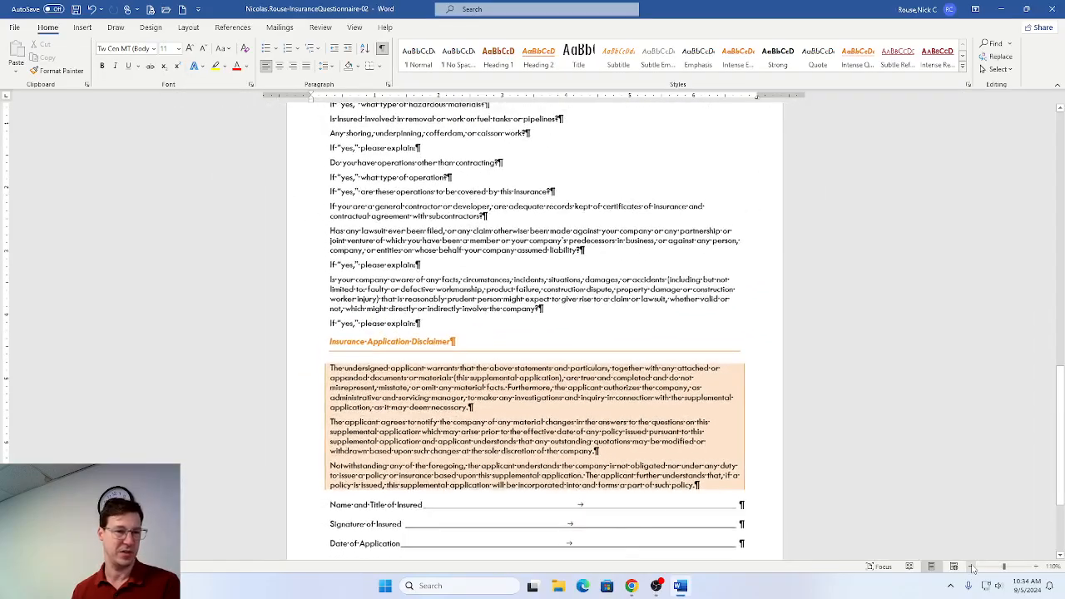
pyautogui.click(972, 567)
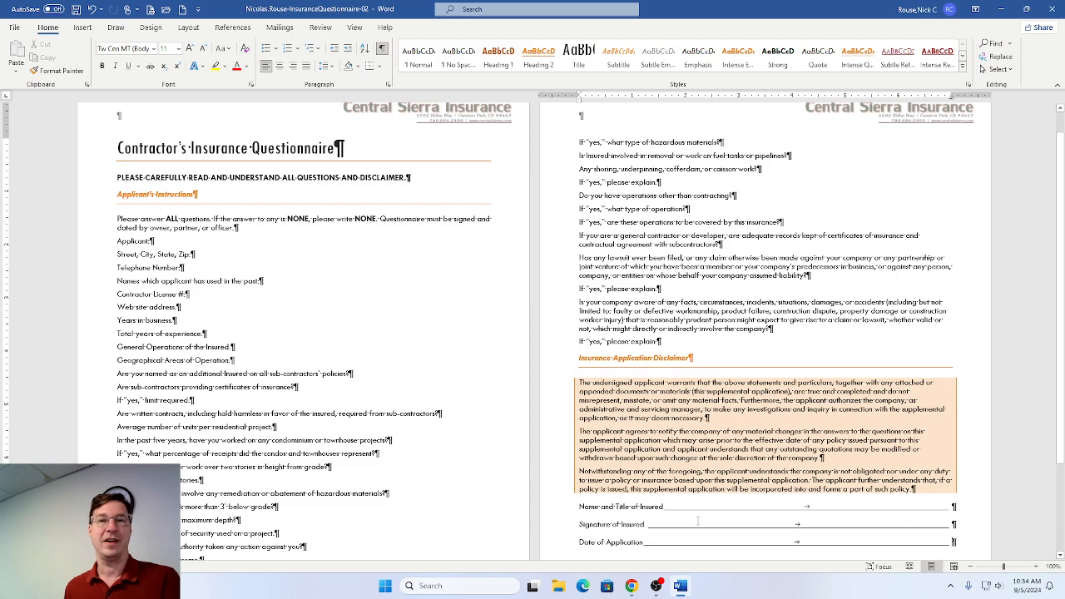
# Read step 10a in the SIMnet instructions in Chrome, and select the Word lines from "Applicant:" through the last "If yes, please explain:" on page two.
pyautogui.hotkey('alt', 'Tab')
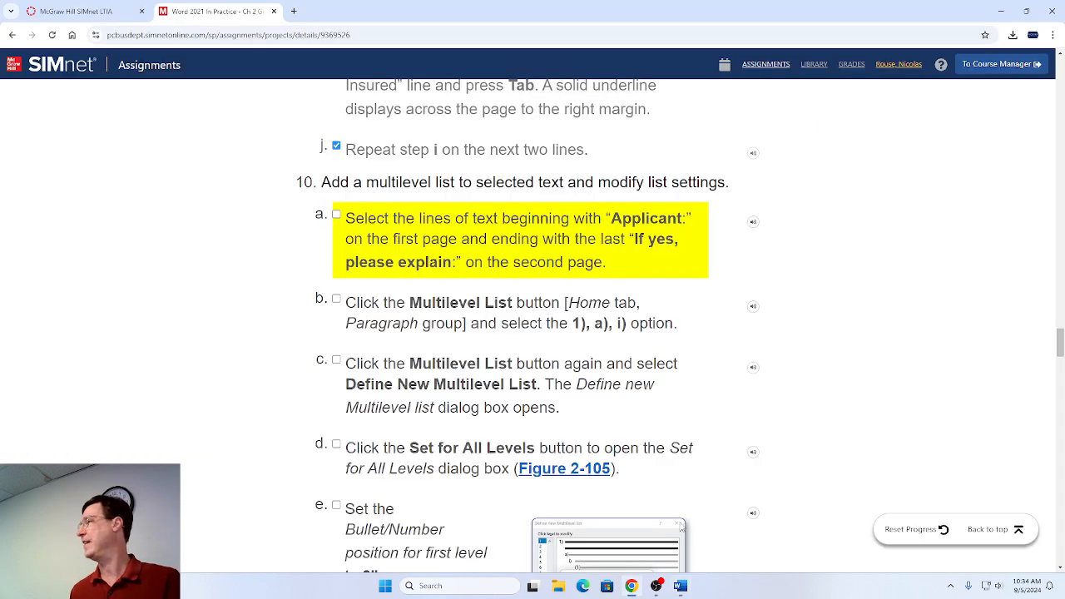
pyautogui.hotkey('alt', 'Tab')
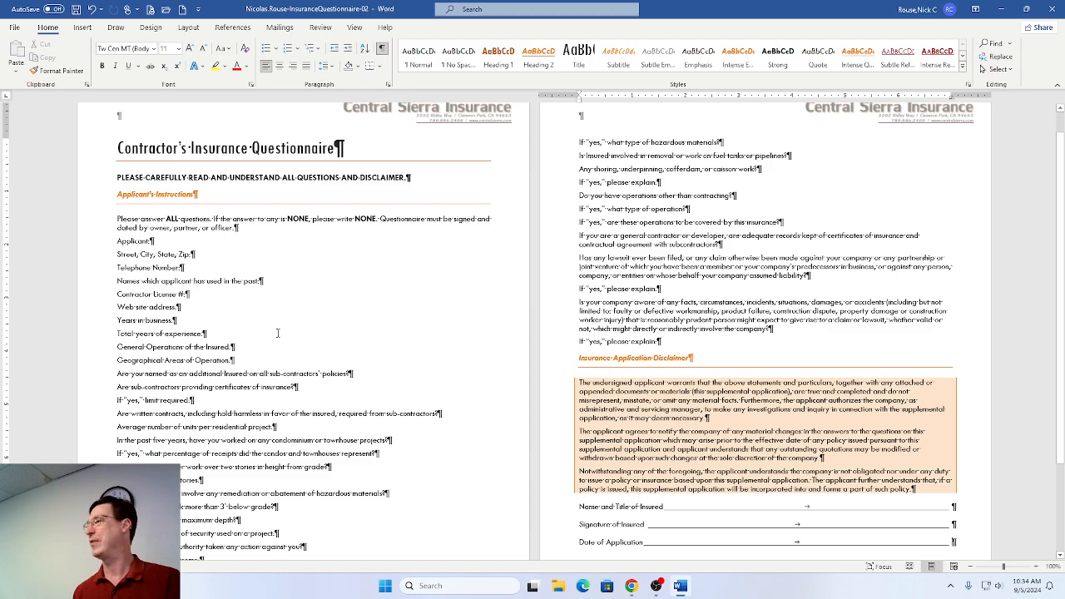
pyautogui.hotkey('alt', 'Tab')
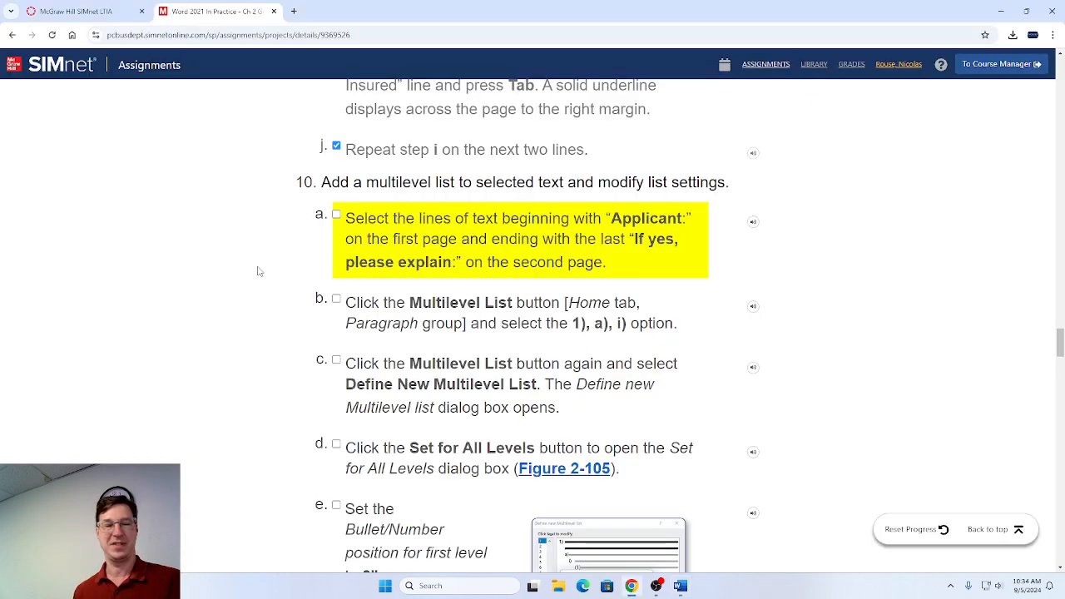
pyautogui.scroll(-1, 258, 271)
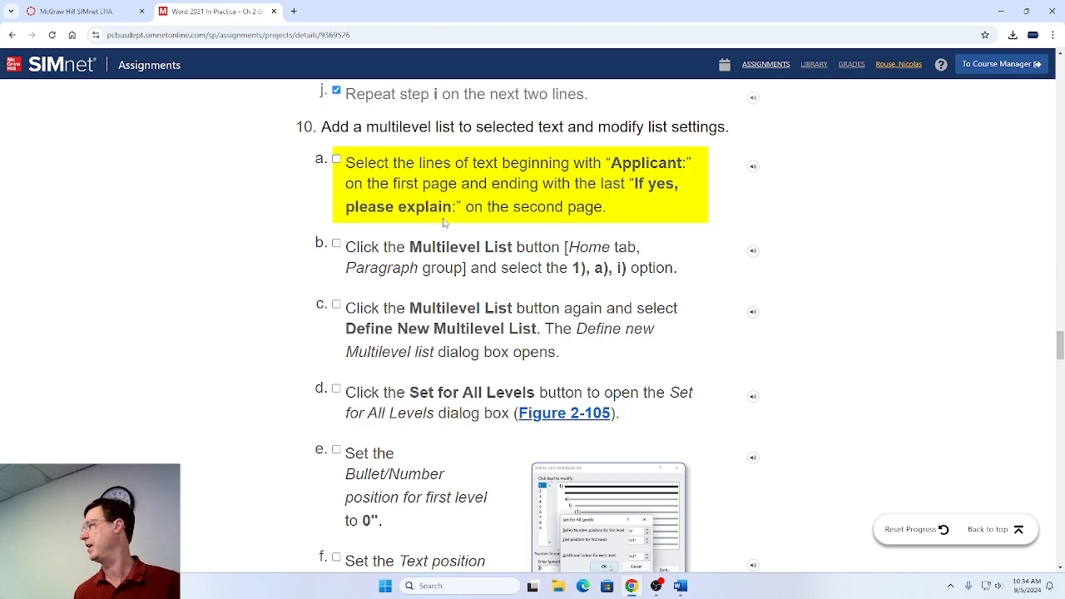
pyautogui.hotkey('alt', 'Tab')
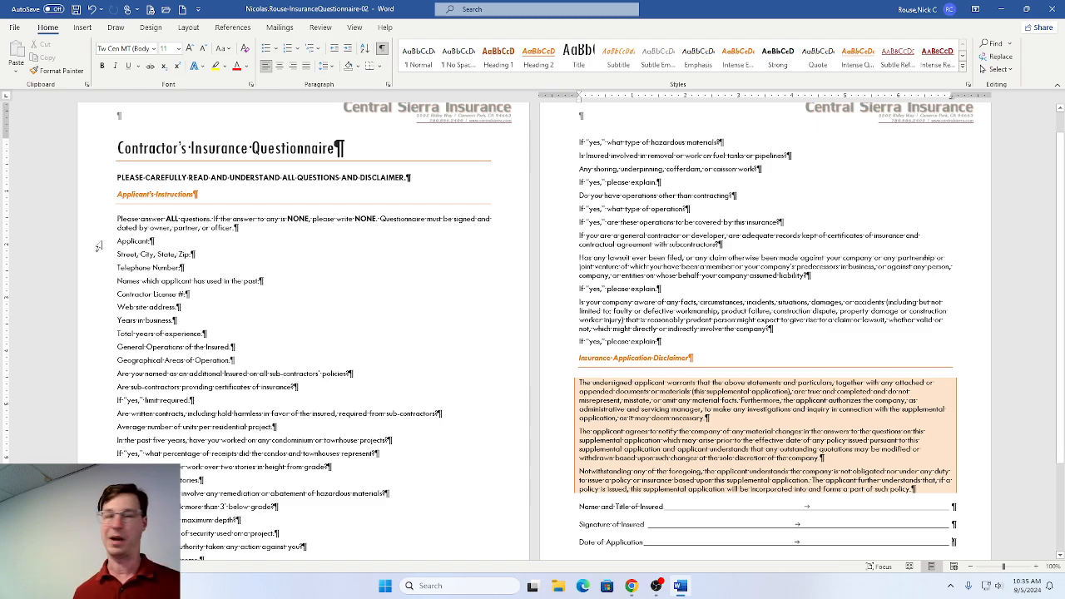
pyautogui.click(98, 247)
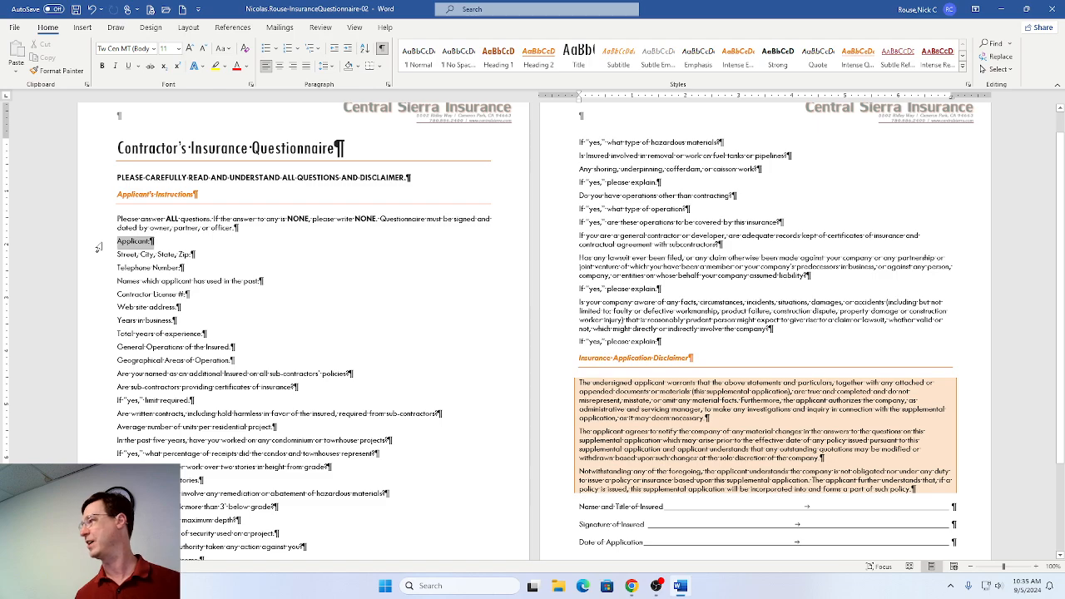
pyautogui.moveTo(98, 247); pyautogui.dragTo(185, 261)
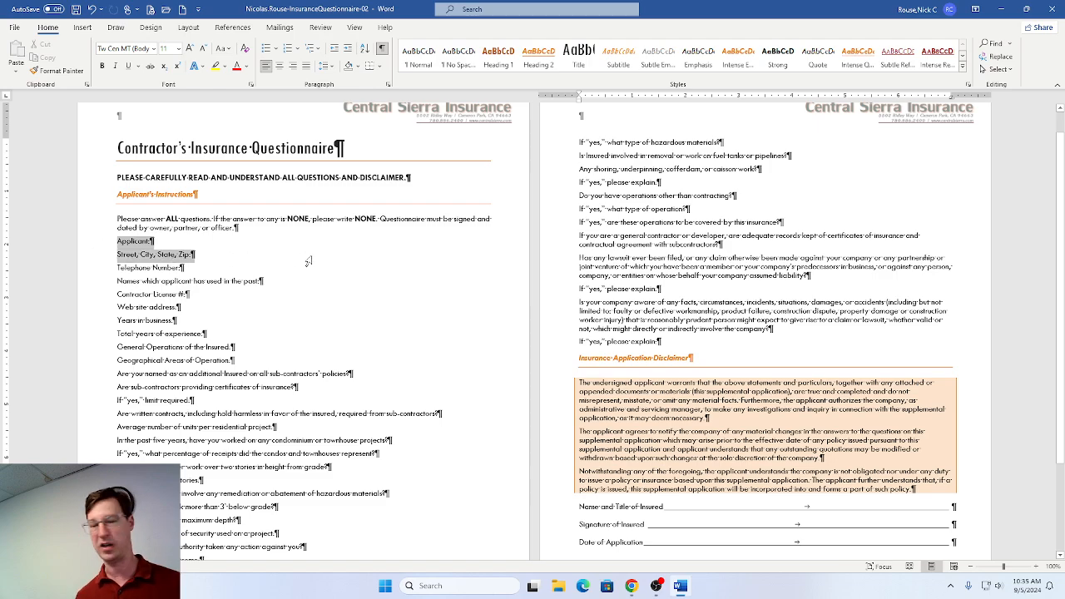
pyautogui.moveTo(422, 264); pyautogui.dragTo(554, 345)
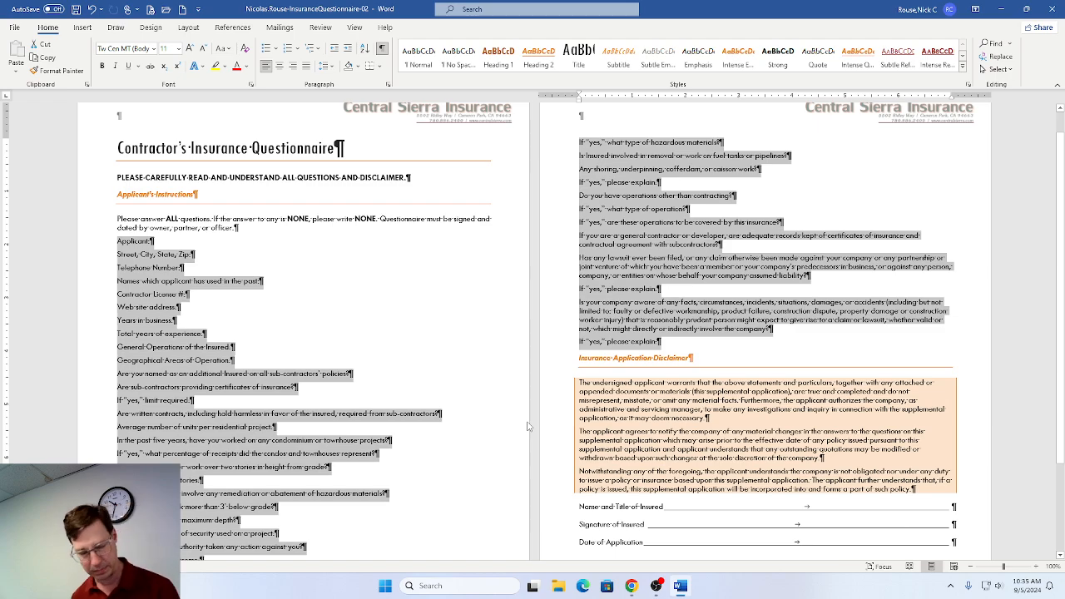
pyautogui.click(450, 413)
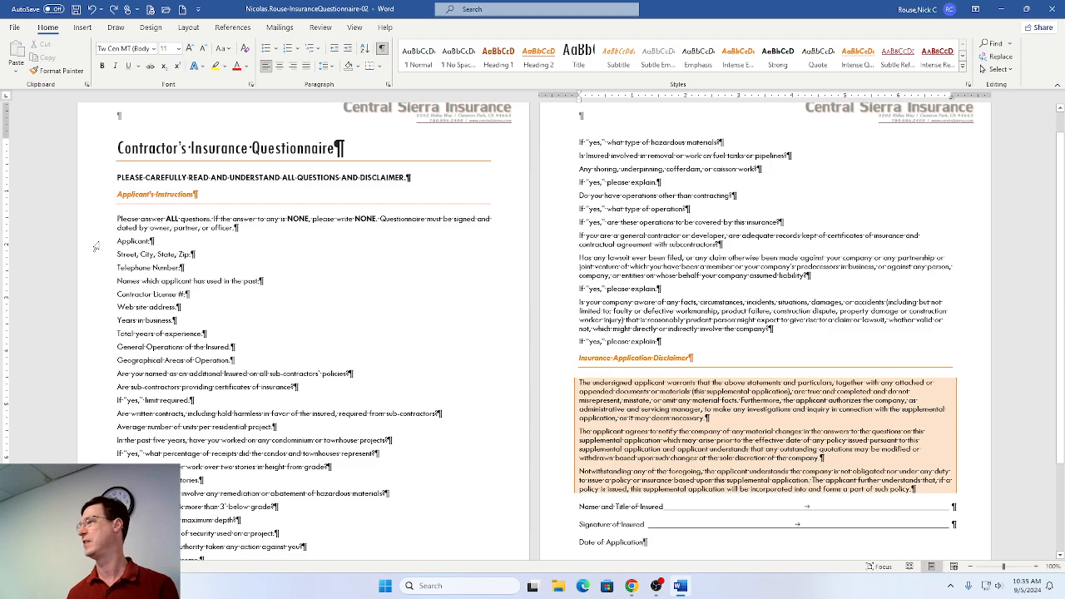
pyautogui.moveTo(96, 247); pyautogui.dragTo(565, 350)
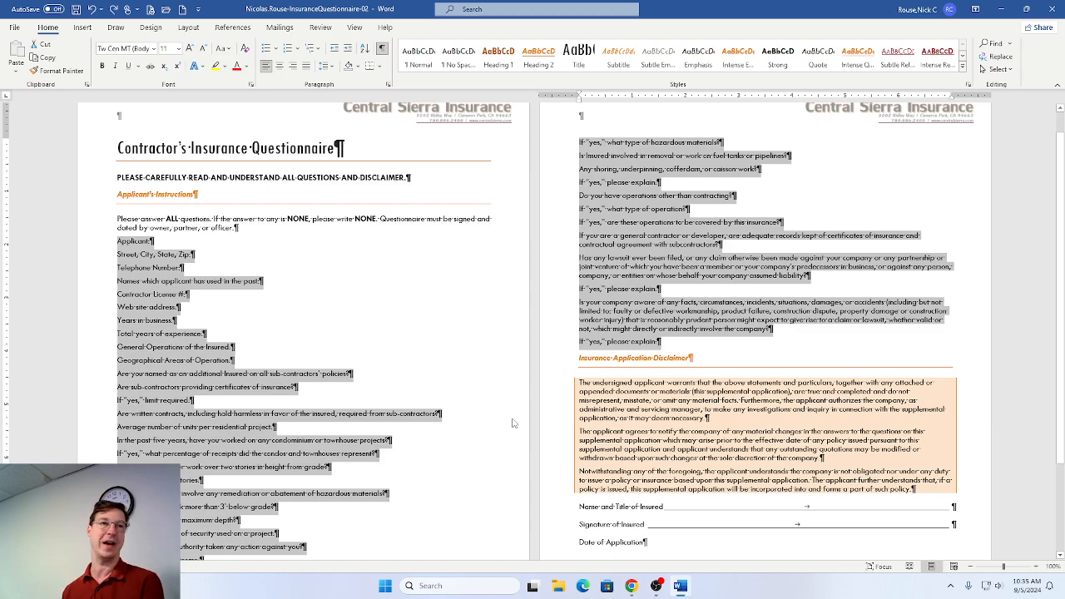
# Check off step 10a in the SIMnet instructions in Chrome, and apply the 1), a), i) multilevel list to the selected lines in Word.
pyautogui.hotkey('alt', 'Tab')
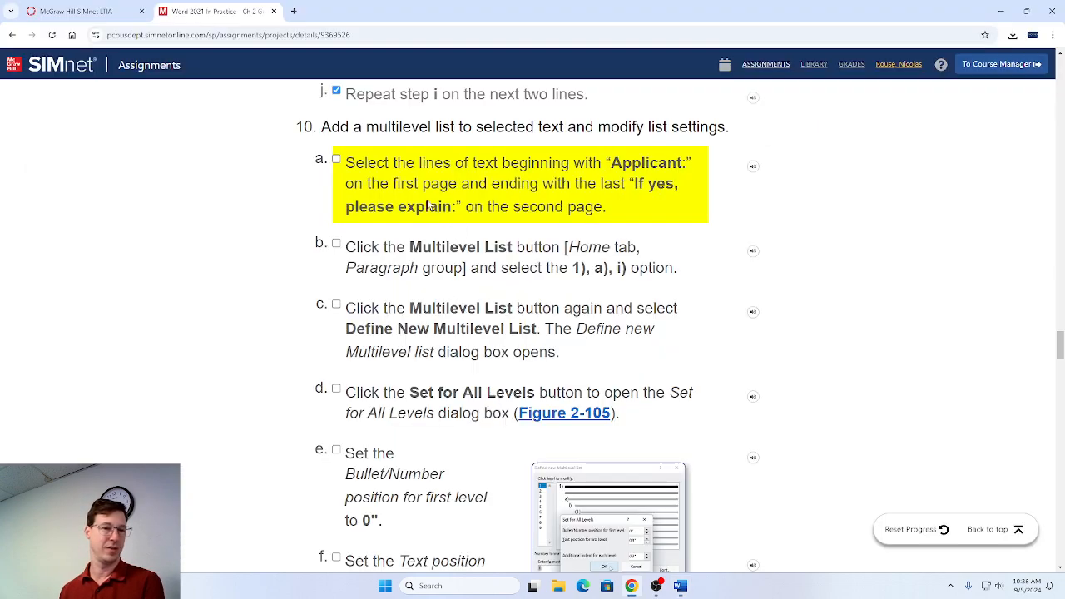
pyautogui.click(336, 159)
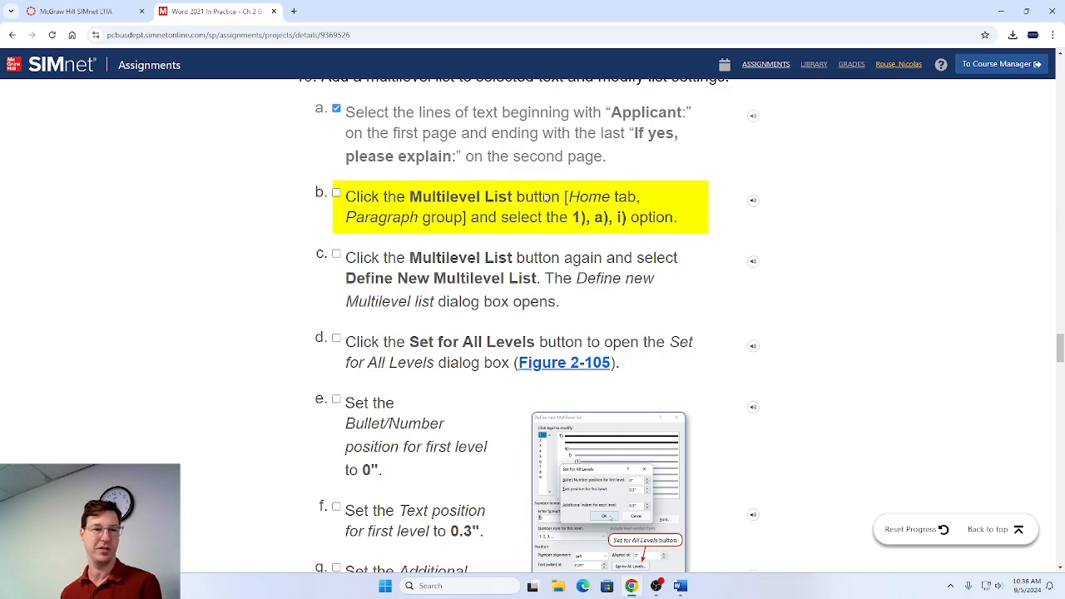
pyautogui.hotkey('alt', 'Tab')
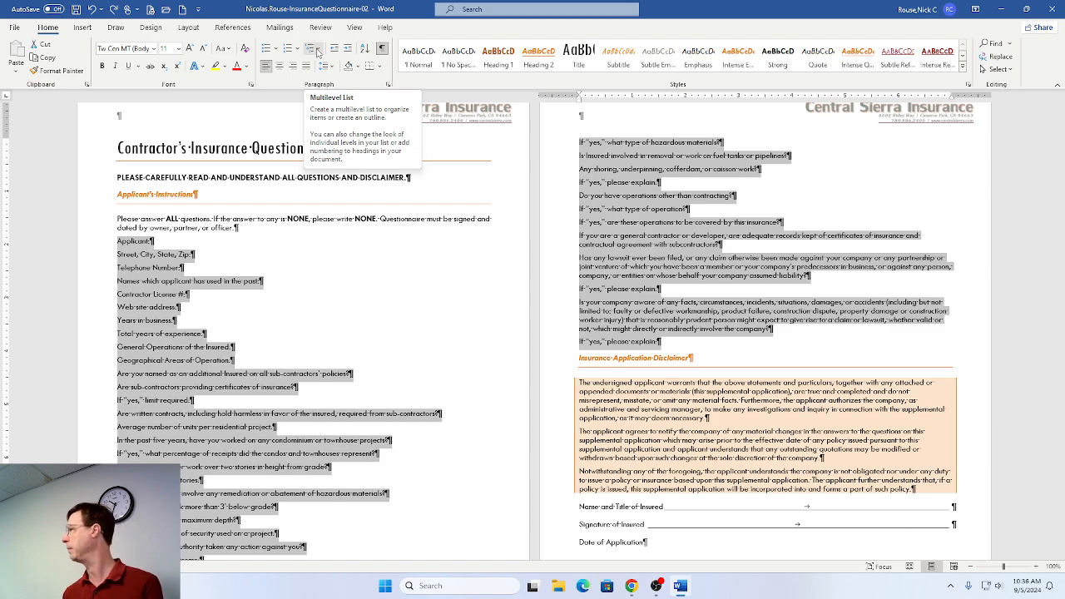
pyautogui.click(316, 52)
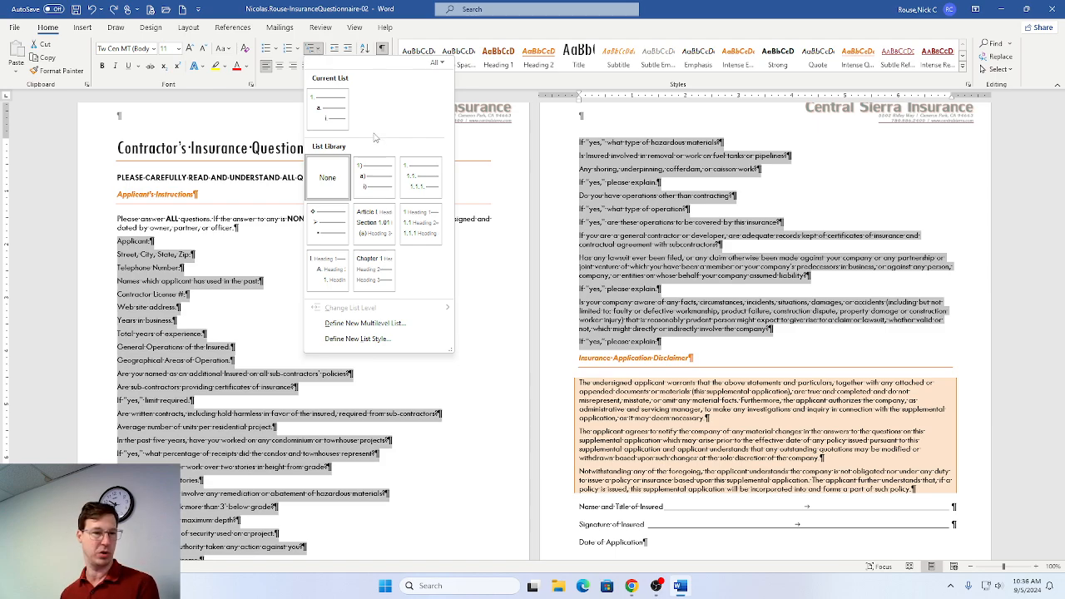
pyautogui.moveTo(374, 174)
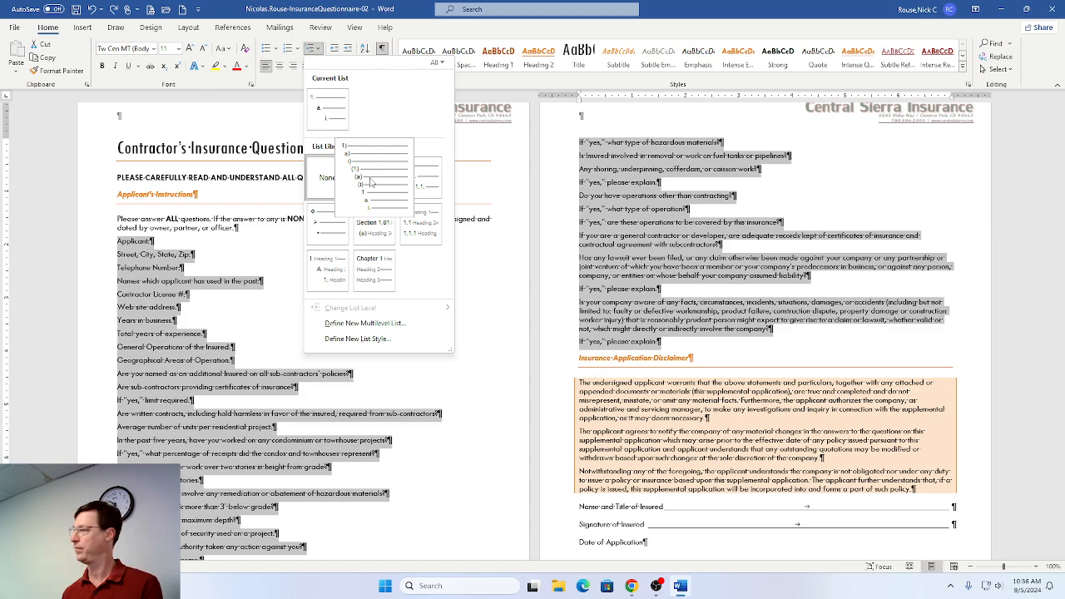
pyautogui.click(372, 182)
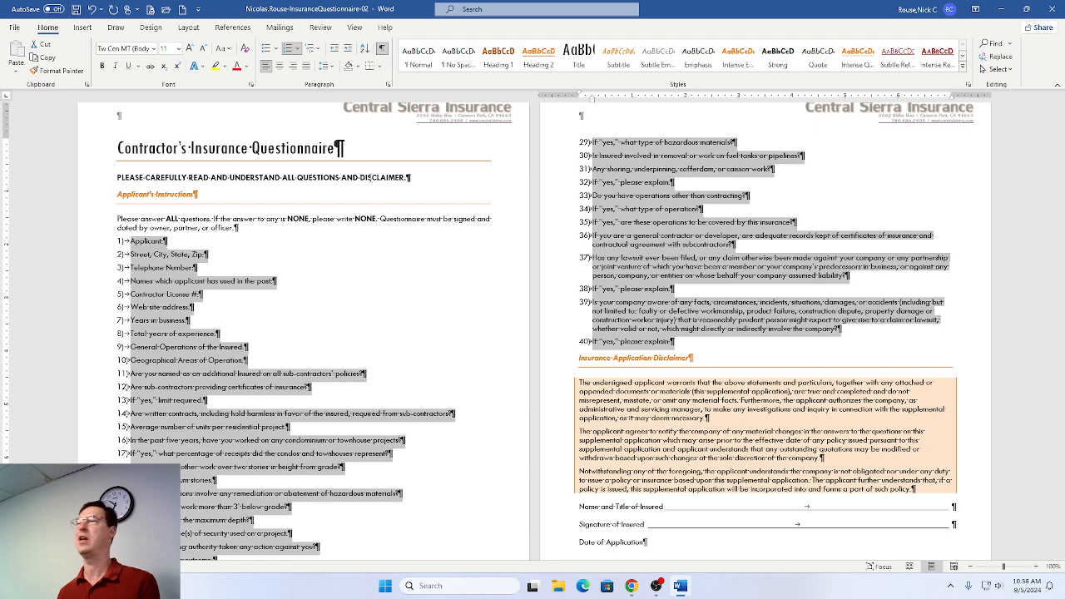
# Check off step 10b in the SIMnet instructions in Chrome, and start defining a new multilevel list for the selected lines in Word.
pyautogui.hotkey('alt', 'Tab')
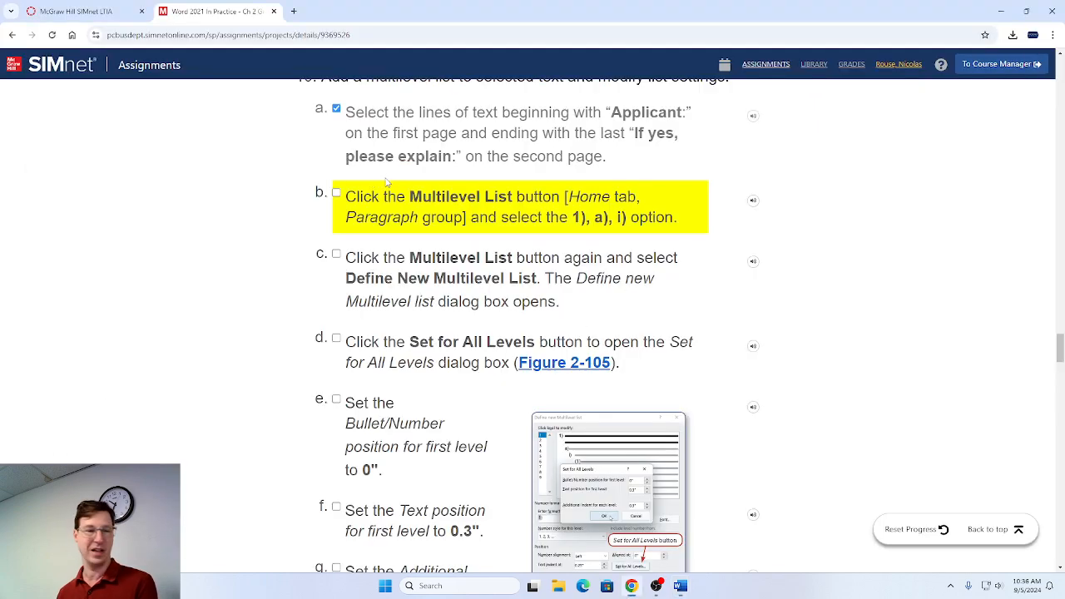
pyautogui.click(336, 193)
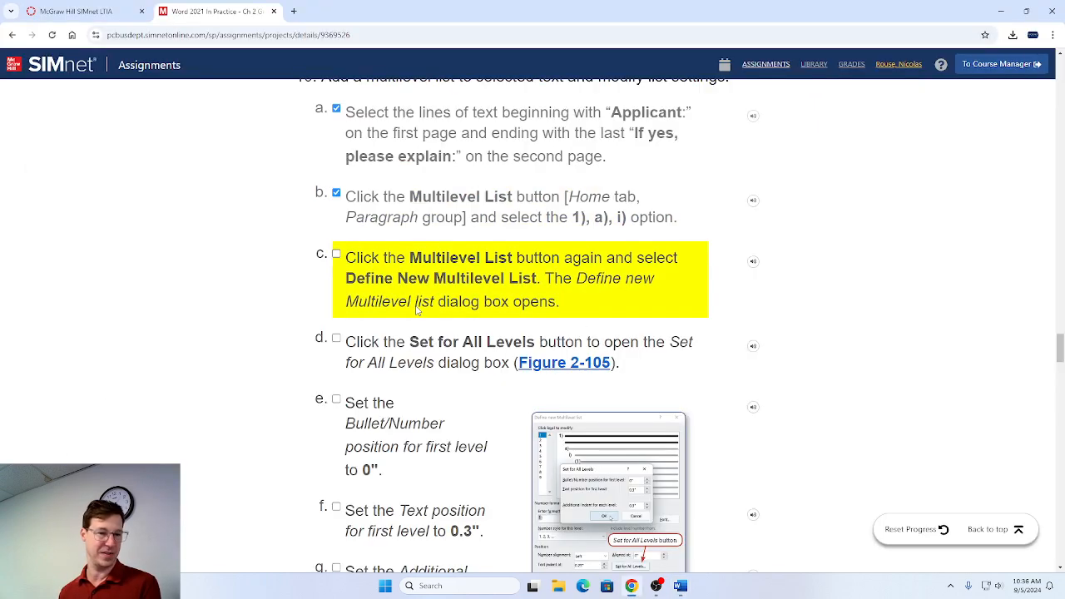
pyautogui.scroll(-1, 418, 308)
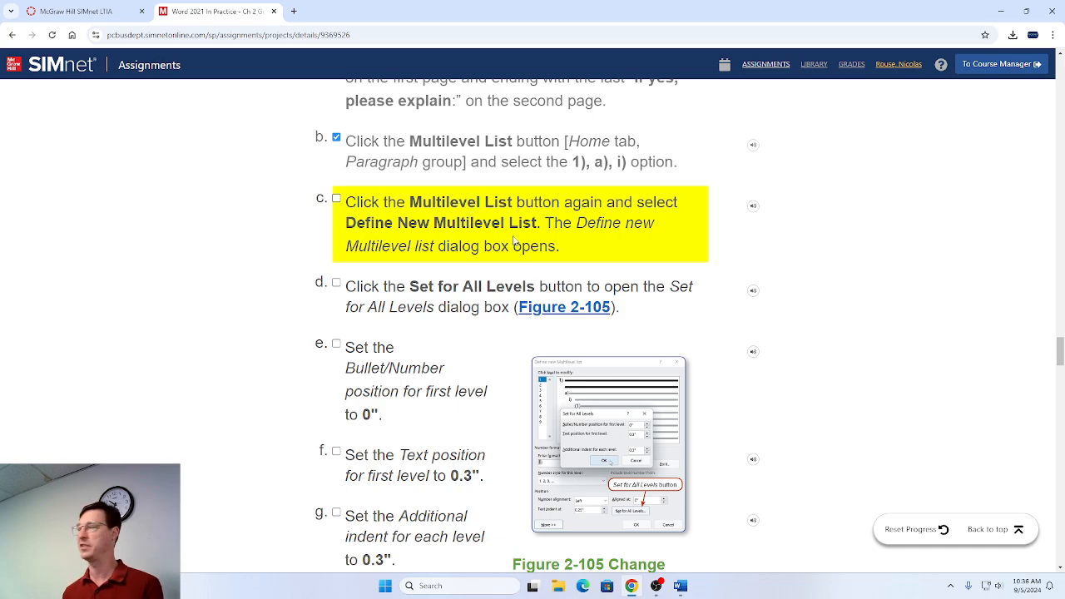
pyautogui.hotkey('alt', 'Tab')
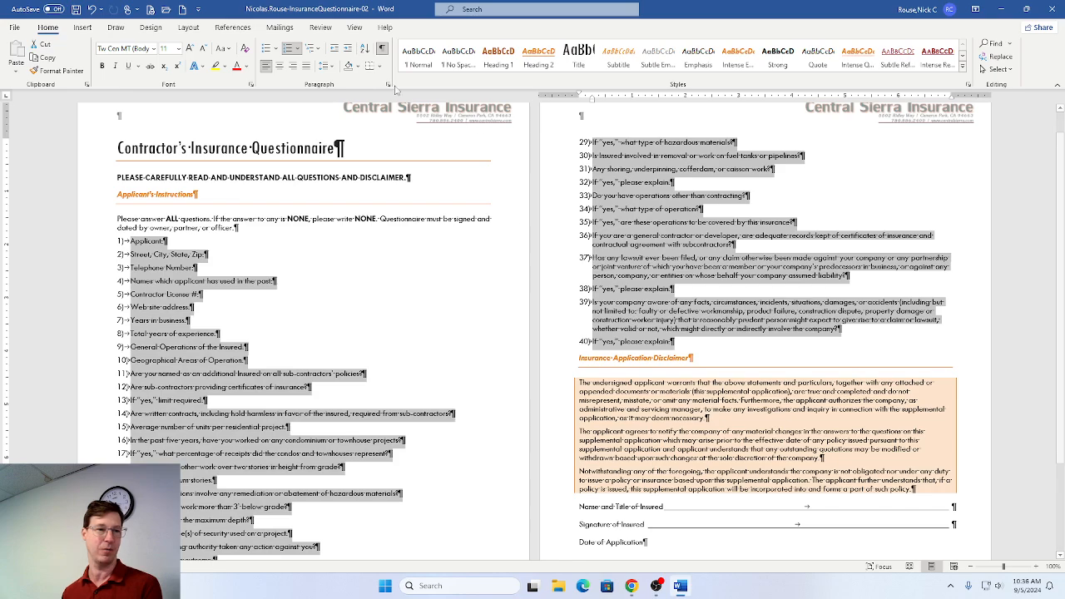
pyautogui.click(318, 48)
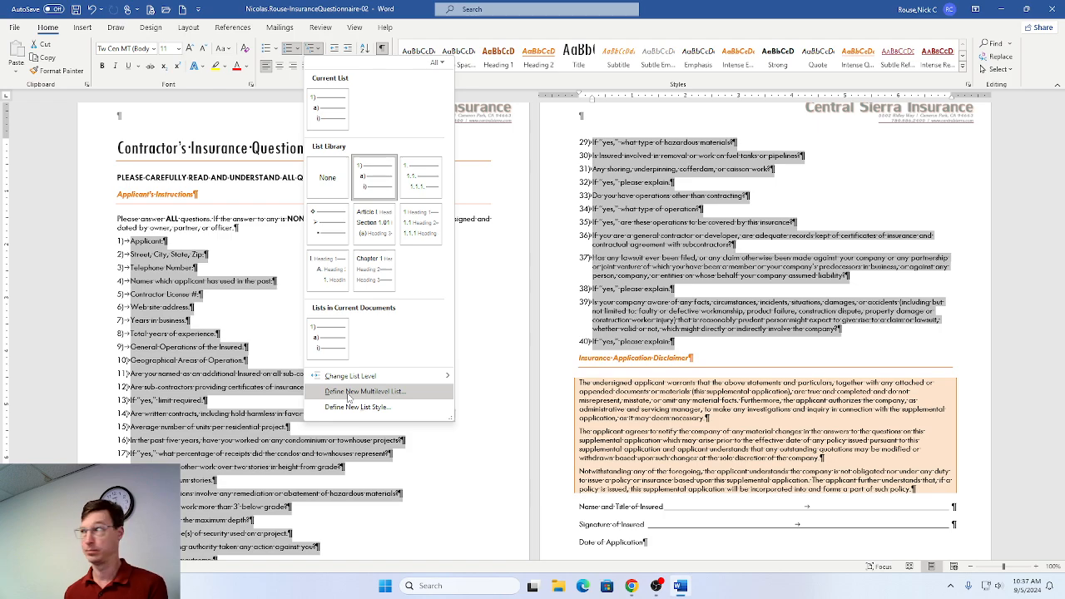
pyautogui.click(347, 392)
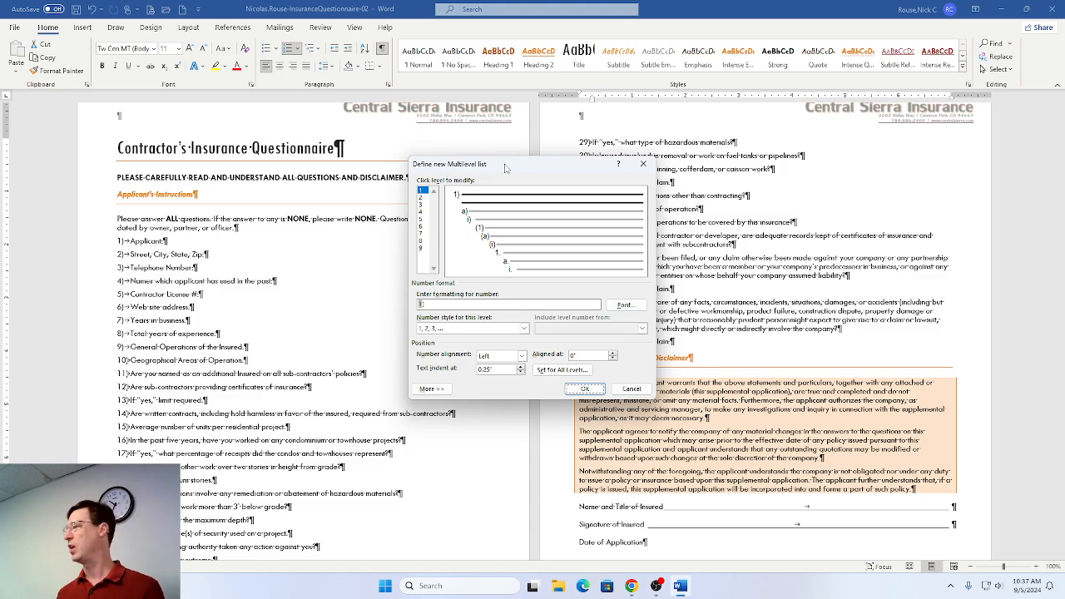
# Check off step 10c in Chrome, and in Word set the first-level text position and the additional indent for each level to 0.3" for all levels.
pyautogui.hotkey('alt', 'Tab')
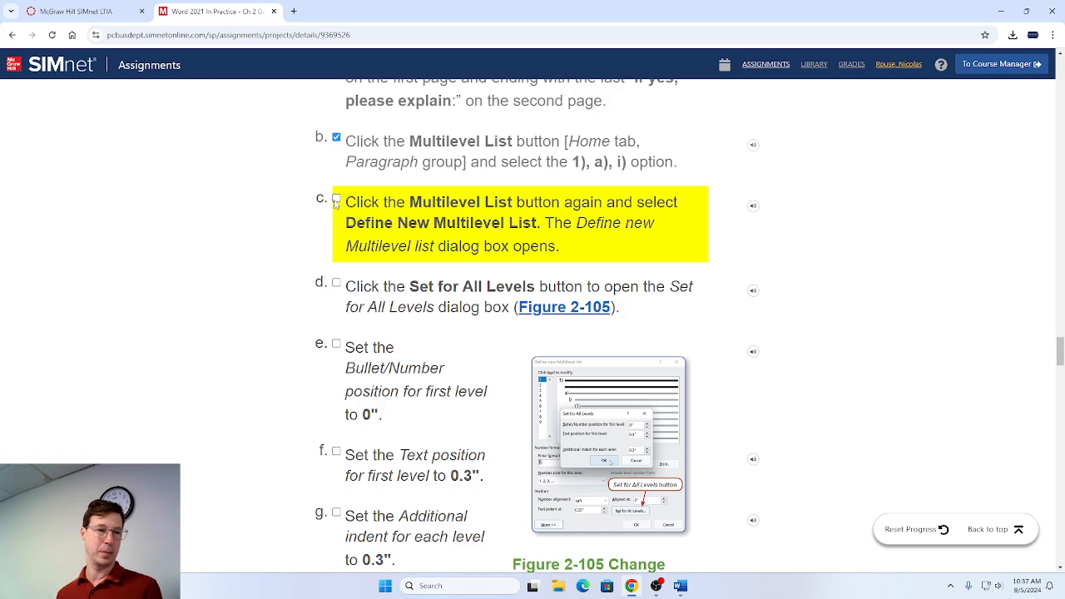
pyautogui.click(336, 201)
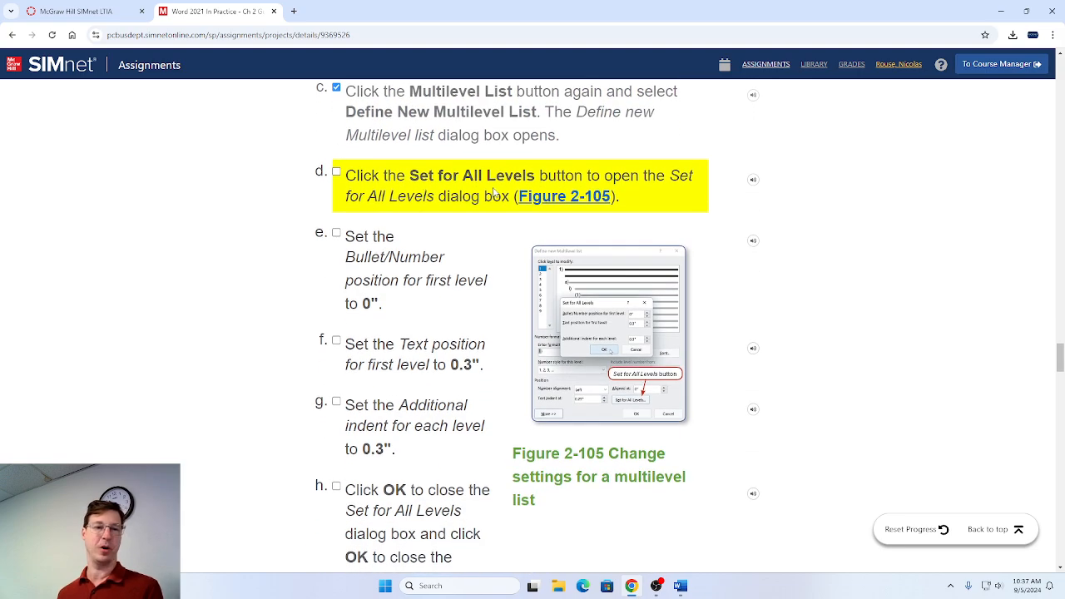
pyautogui.hotkey('alt', 'Tab')
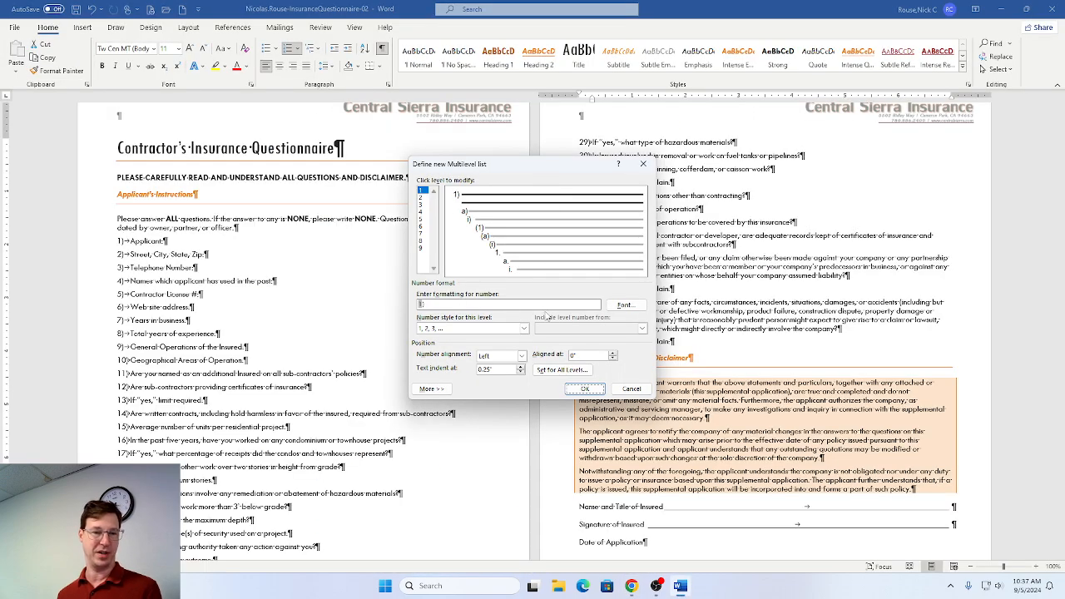
pyautogui.click(566, 372)
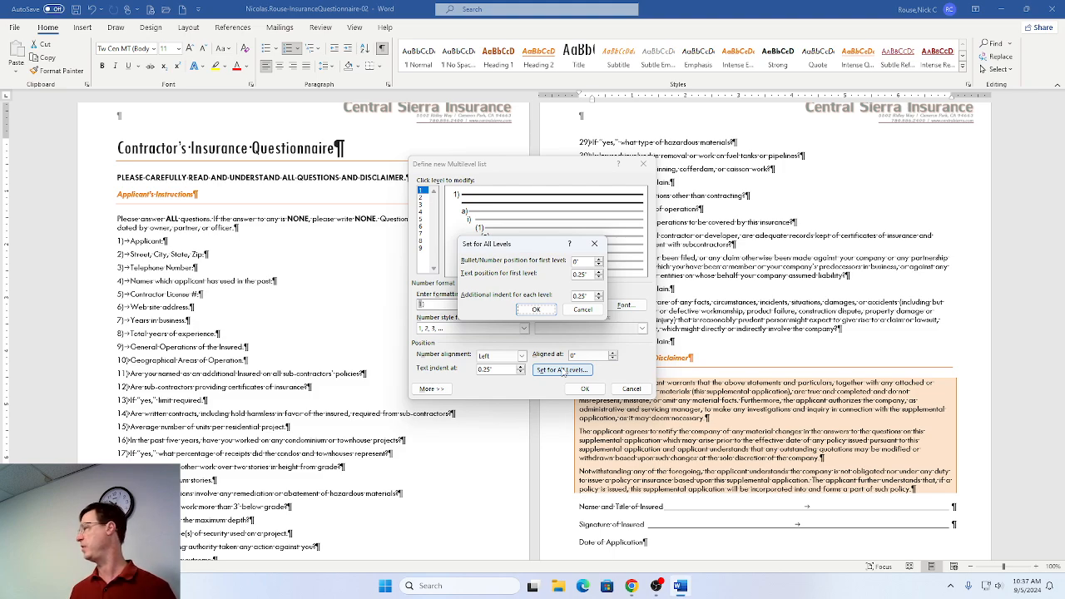
pyautogui.click(599, 272)
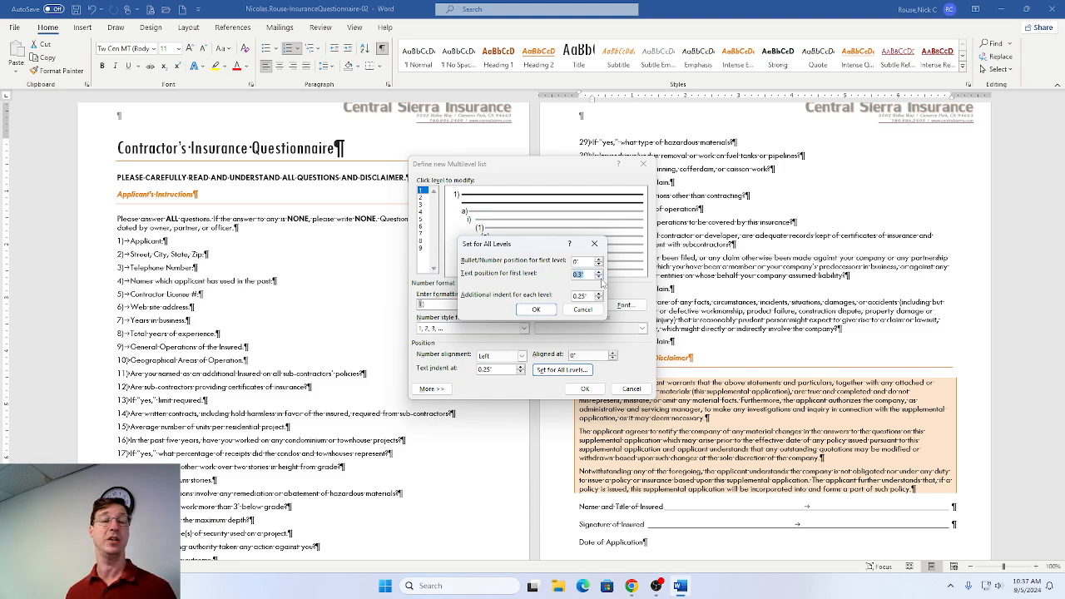
pyautogui.click(600, 293)
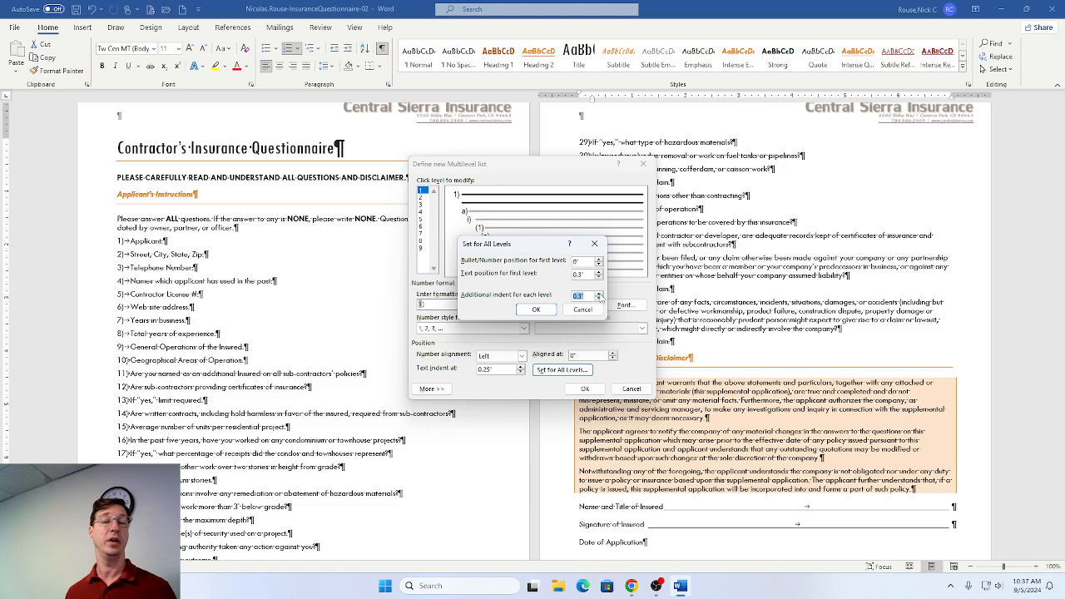
pyautogui.click(535, 310)
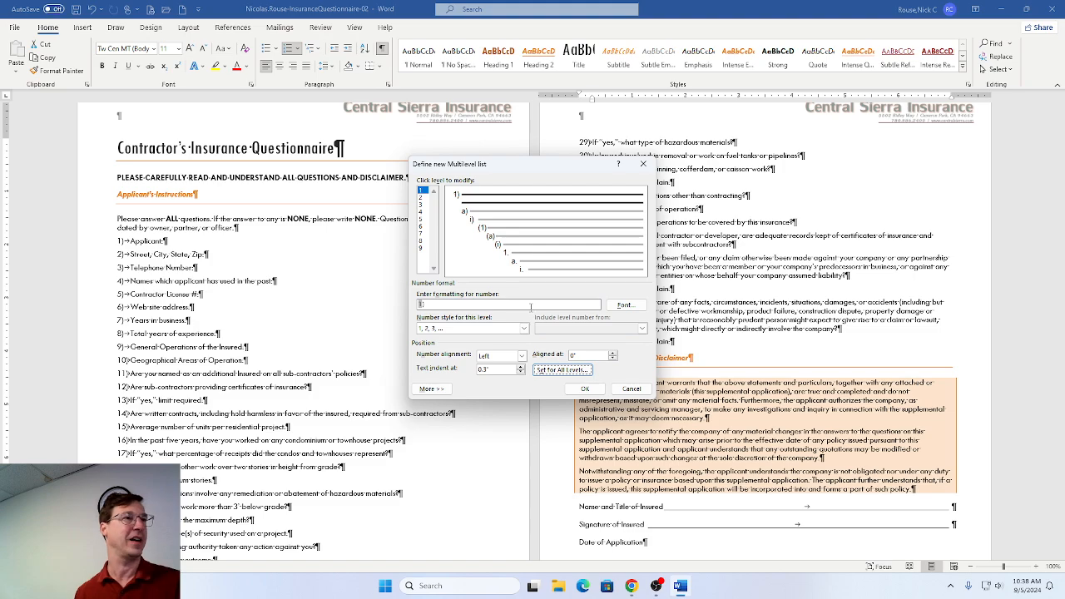
# Switch to the SIMnet instructions in Chrome and check off steps 10d, 10e, 10f, 10g and 10h.
pyautogui.hotkey('alt', 'Tab')
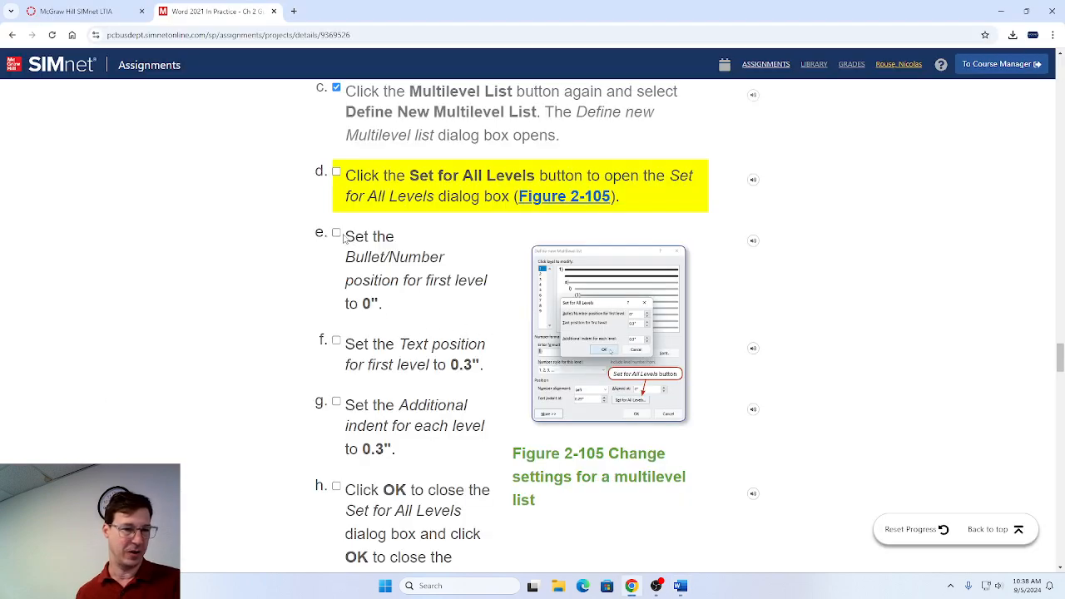
pyautogui.click(336, 175)
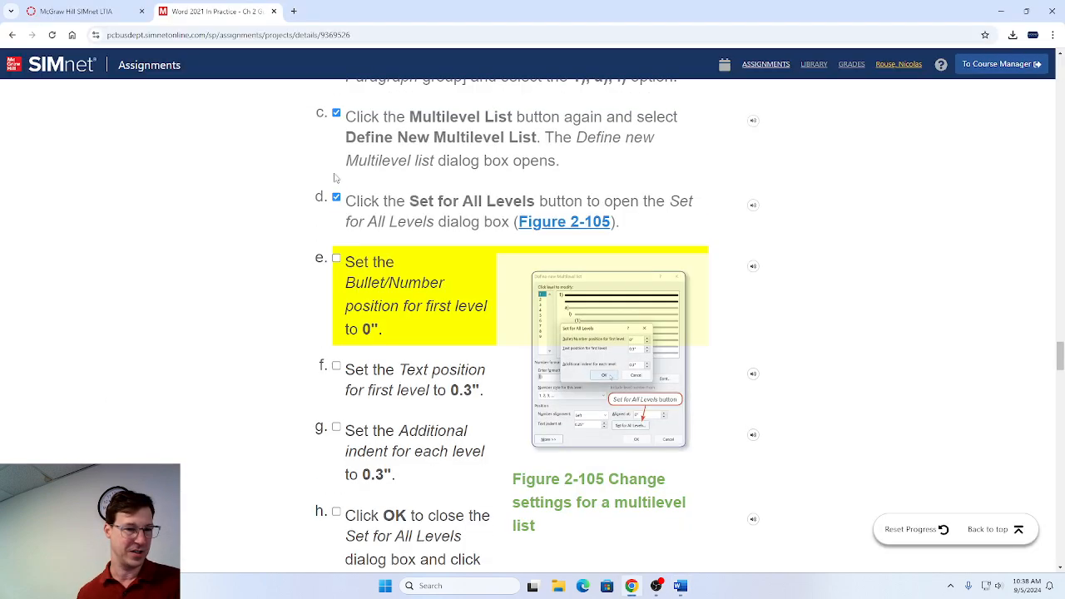
pyautogui.click(336, 259)
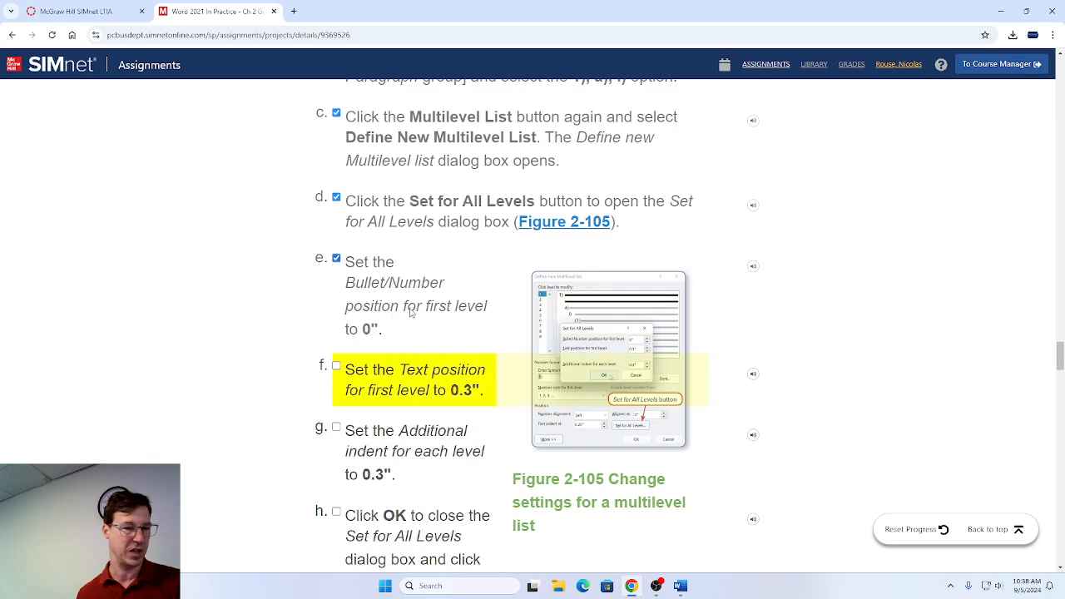
pyautogui.scroll(-2, 416, 330)
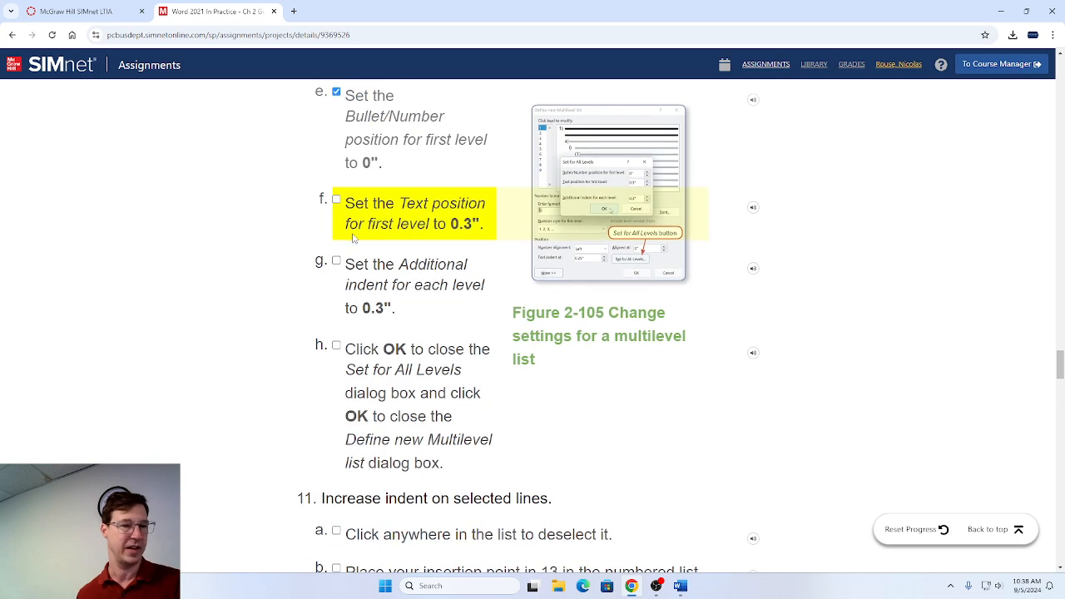
pyautogui.click(337, 199)
pyautogui.click(336, 261)
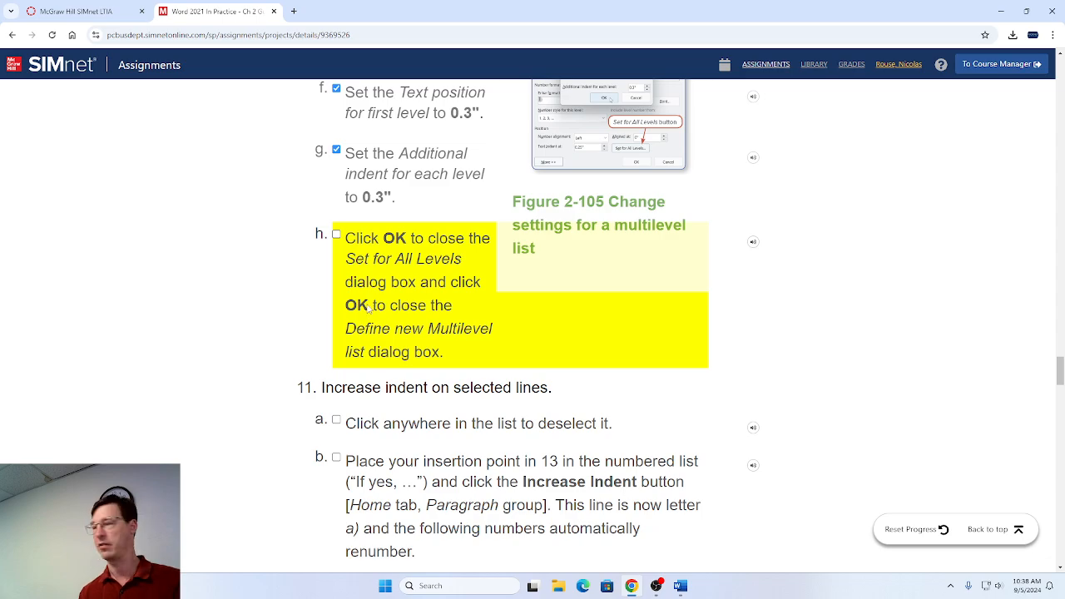
pyautogui.click(336, 236)
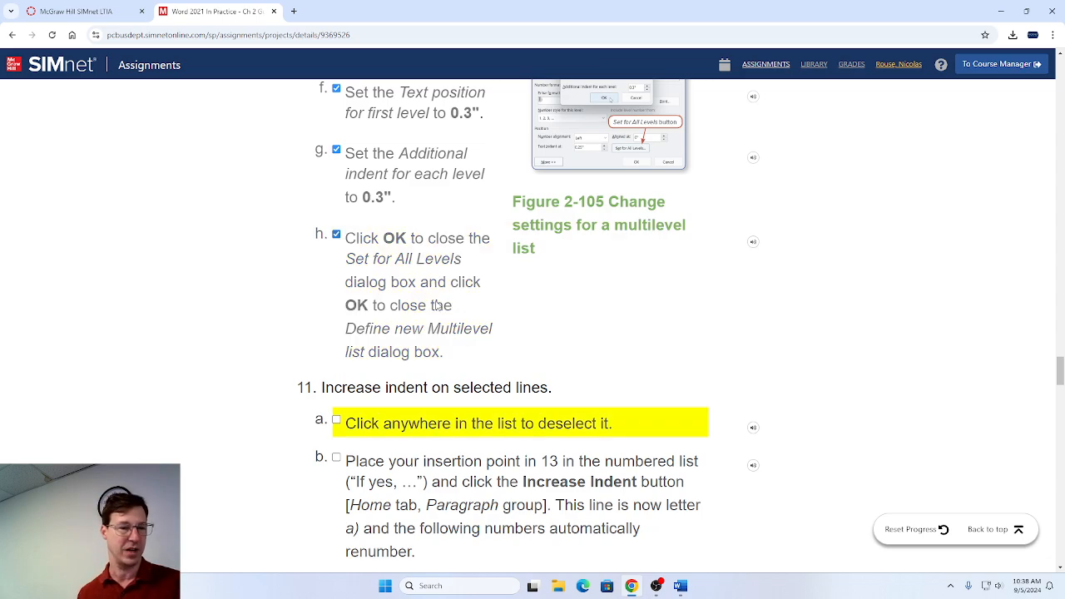
# Accept the new multilevel list definition in Word, and return to step 11 of the SIMnet instructions in Chrome.
pyautogui.hotkey('alt', 'Tab')
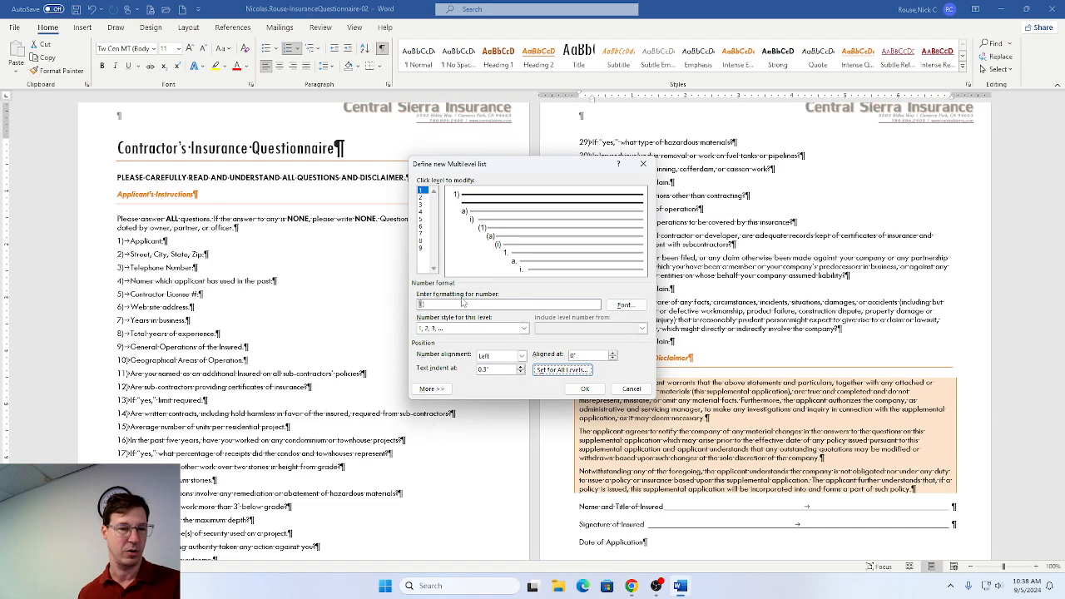
pyautogui.click(584, 390)
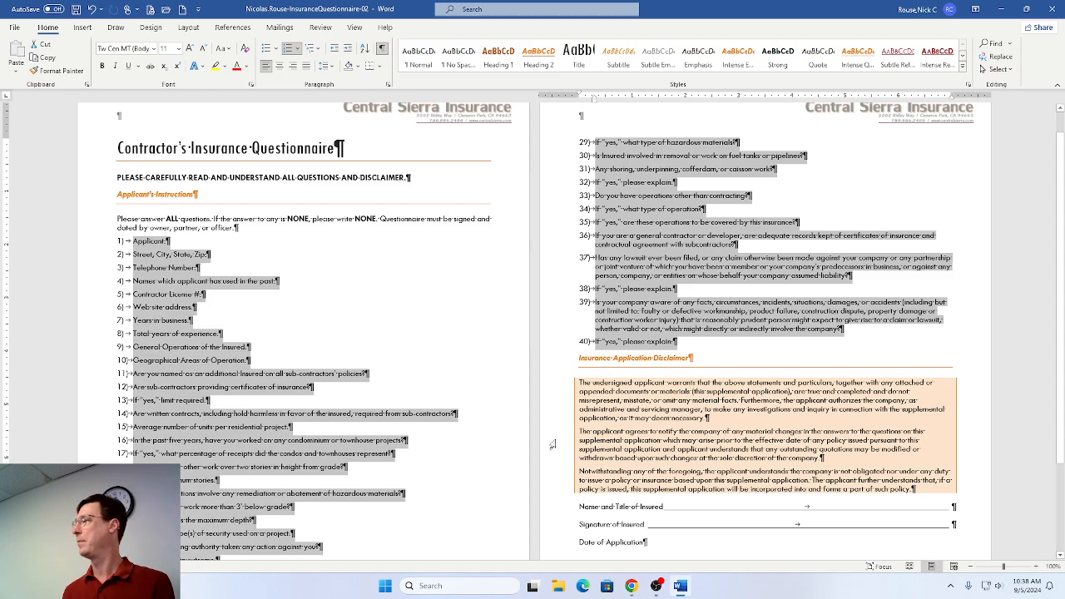
pyautogui.hotkey('alt', 'Tab')
pyautogui.scroll(-3, 518, 459)
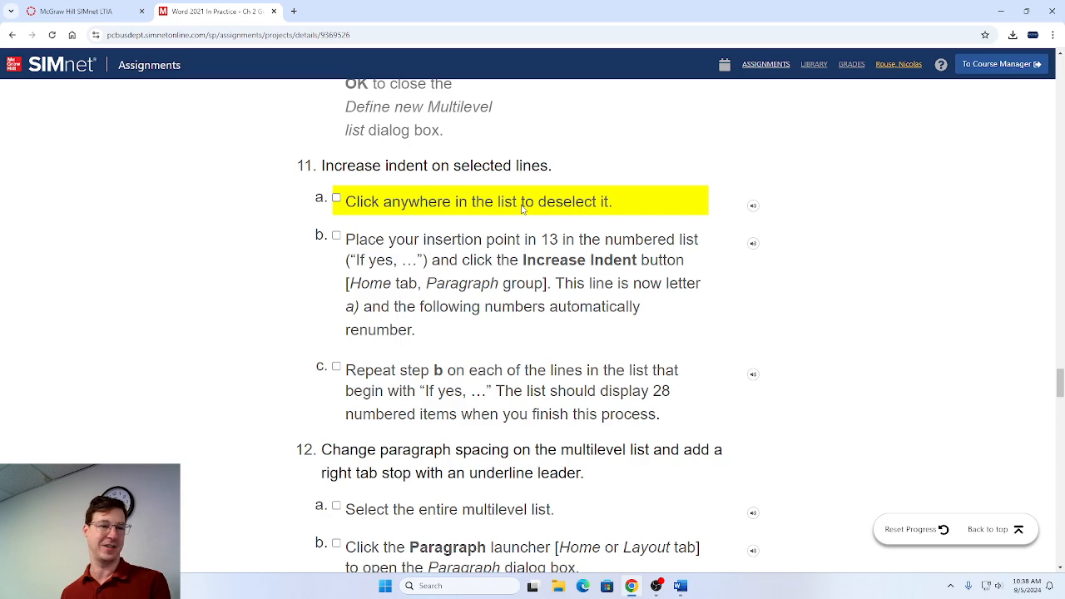
# Deselect the numbered list in Word, and check off step 11a in the SIMnet instructions in Chrome.
pyautogui.hotkey('alt', 'Tab')
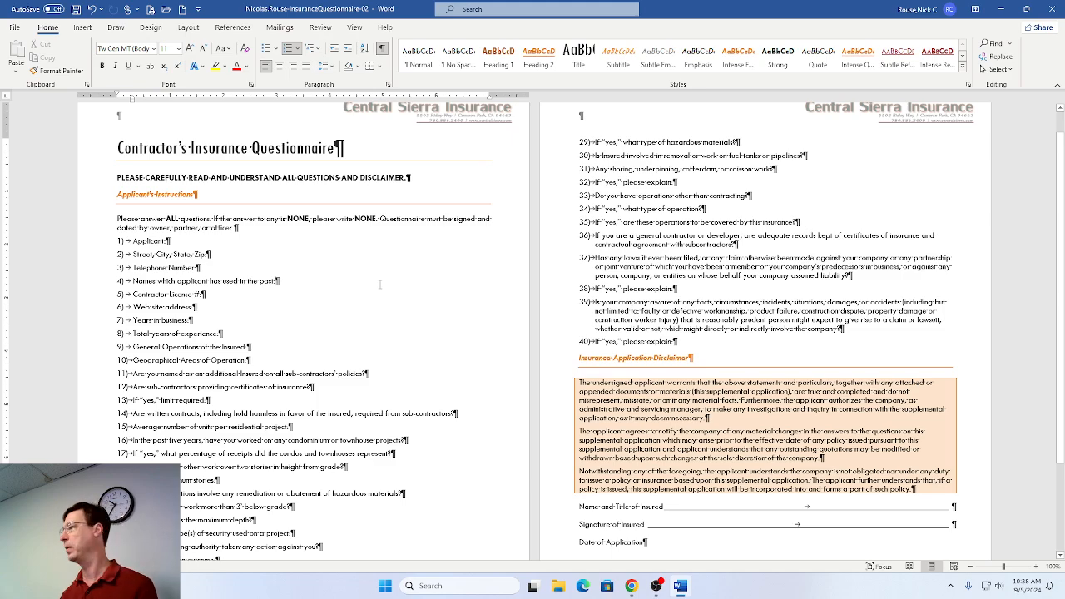
pyautogui.hotkey('alt', 'Tab')
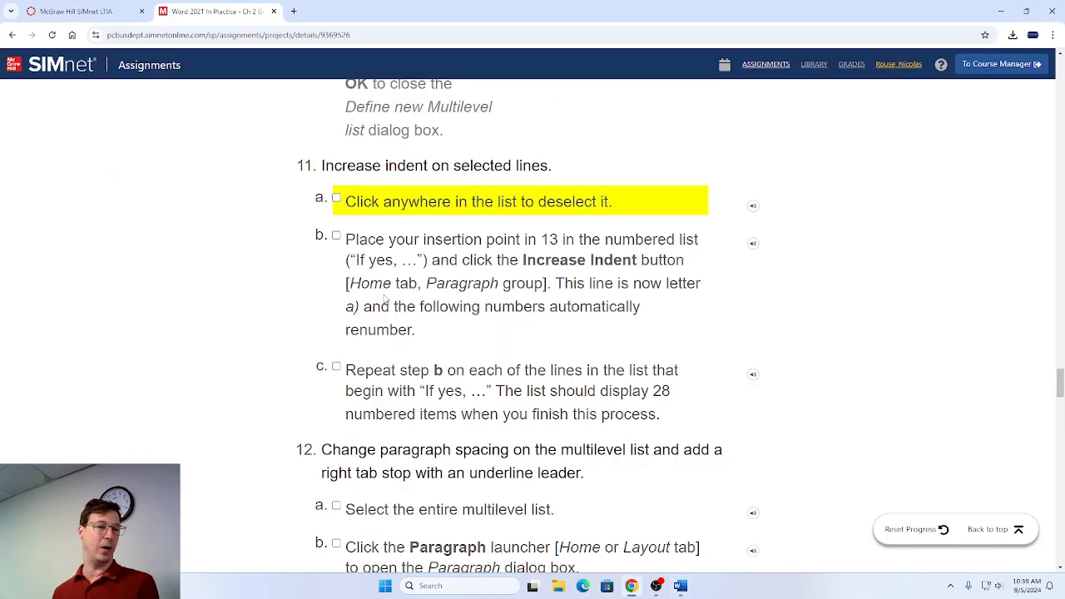
pyautogui.click(337, 199)
pyautogui.scroll(-1, 391, 326)
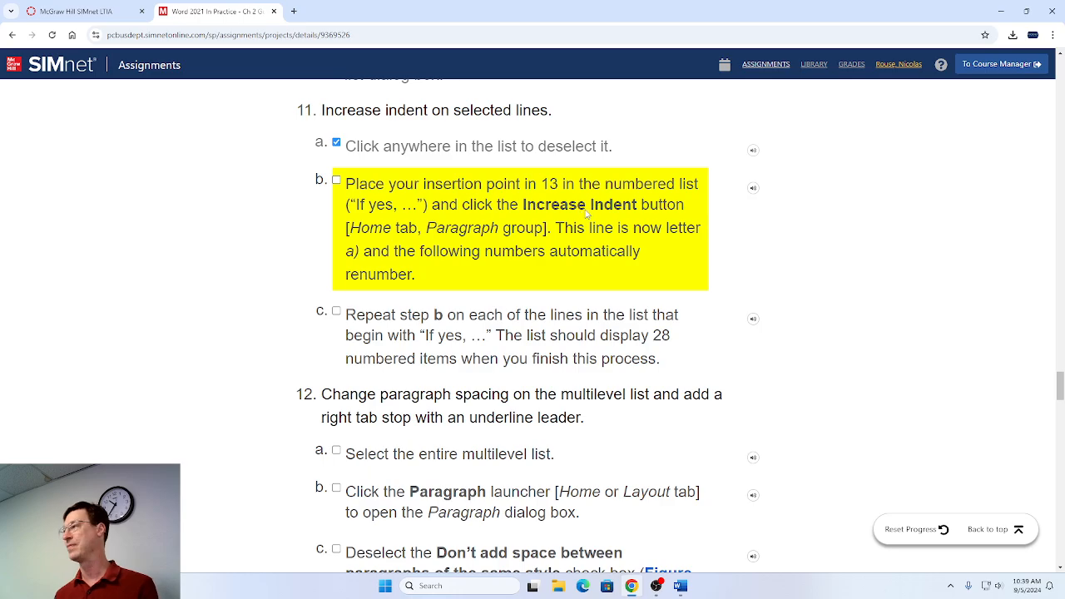
# Switch to Word and increase the indent of item 13, "If yes, limit required", so it becomes sub-item a).
pyautogui.hotkey('alt', 'Tab')
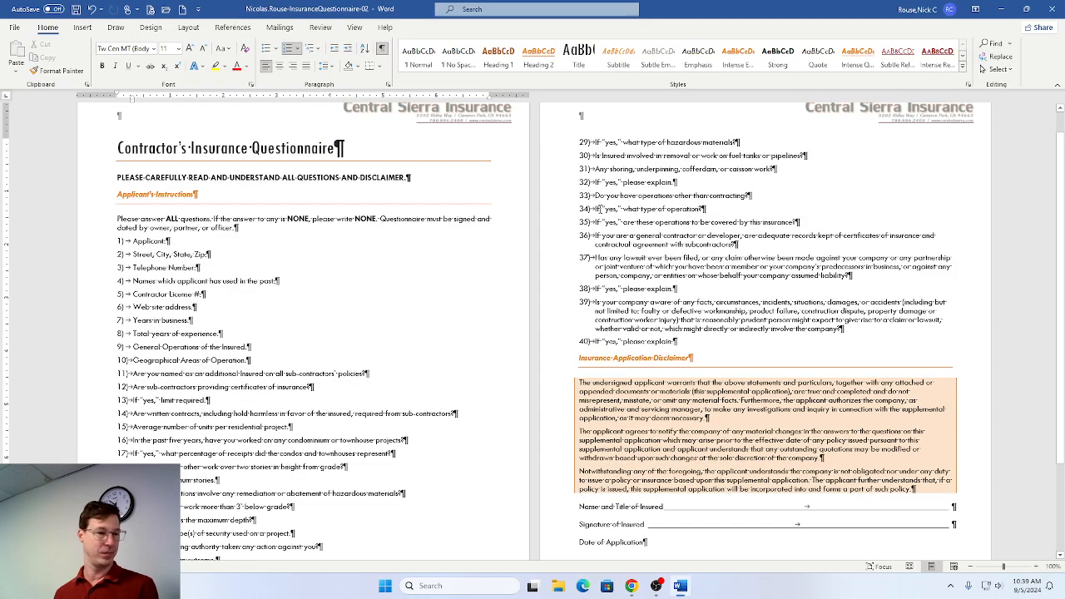
pyautogui.click(1036, 567)
pyautogui.click(1036, 567)
pyautogui.click(1036, 567)
pyautogui.click(1036, 567)
pyautogui.click(1035, 568)
pyautogui.click(1036, 568)
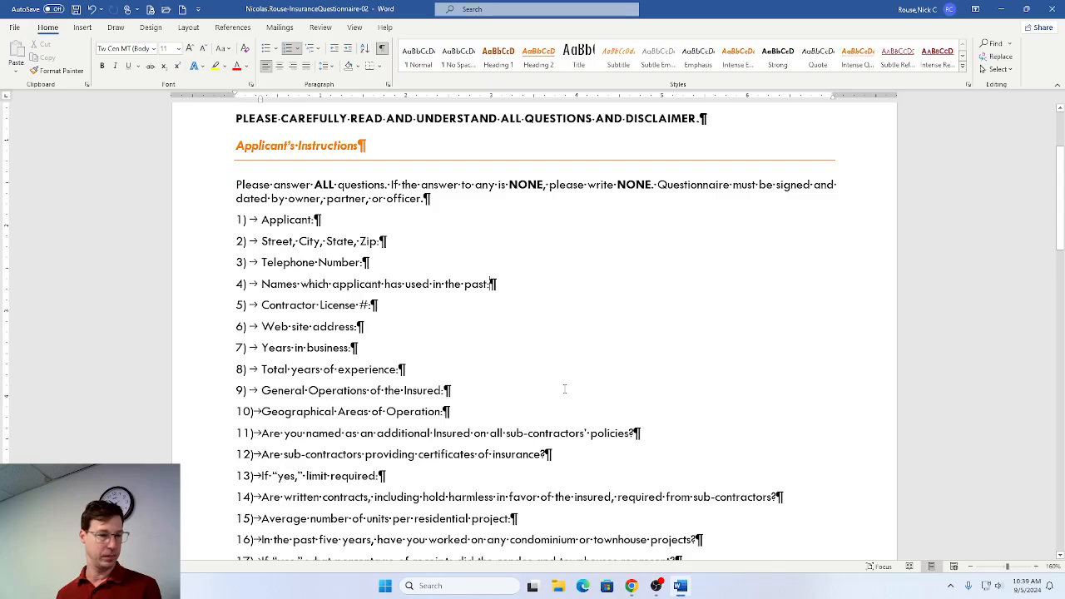
pyautogui.scroll(-2, 406, 307)
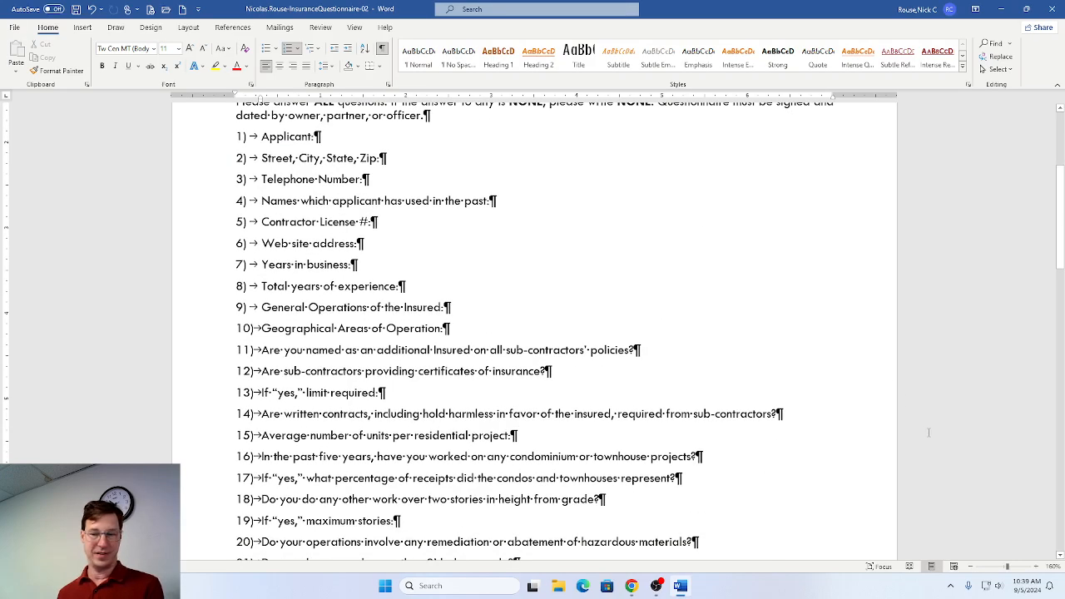
pyautogui.click(1035, 567)
pyautogui.click(1036, 567)
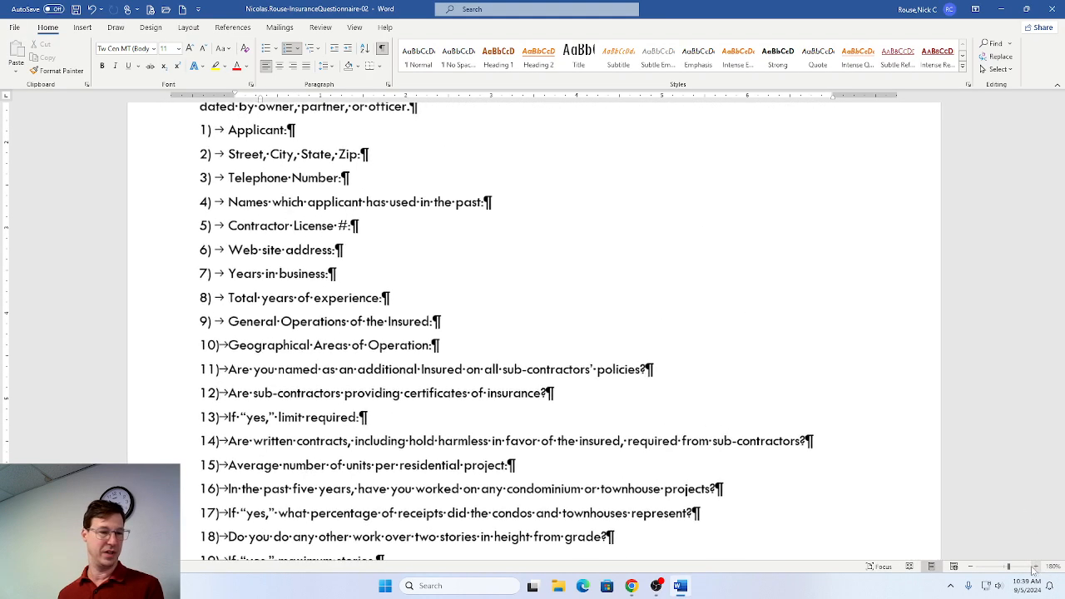
pyautogui.scroll(2, 677, 447)
pyautogui.scroll(-3, 283, 376)
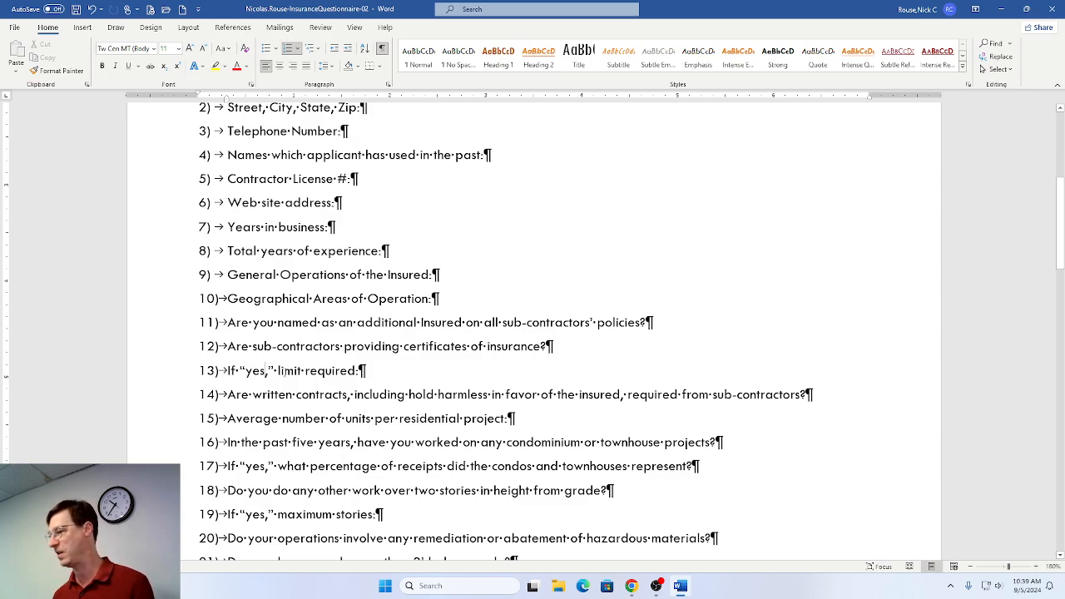
pyautogui.write(',')
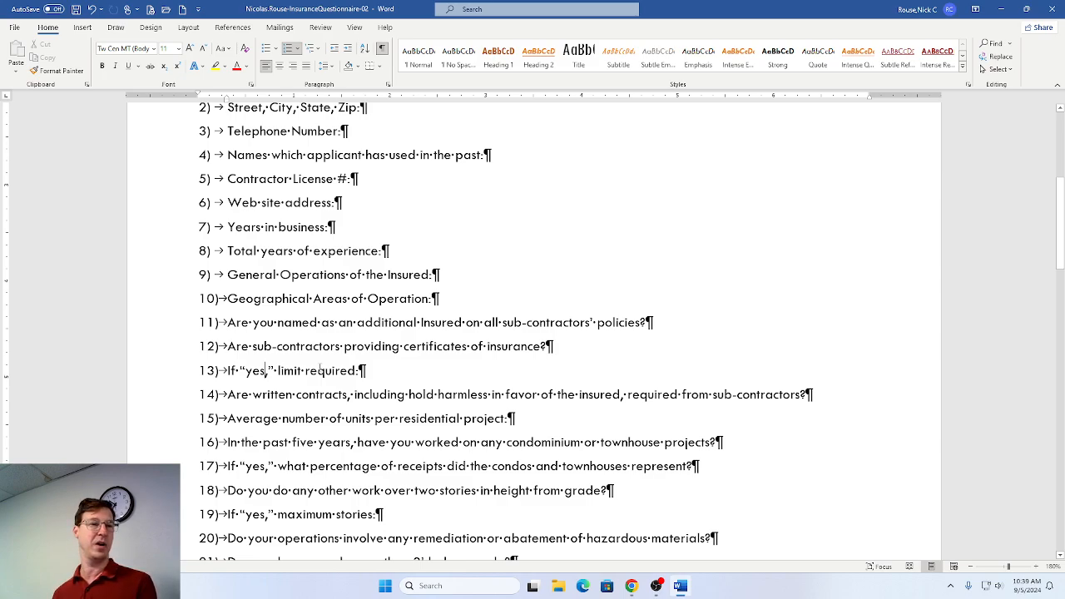
pyautogui.click(350, 52)
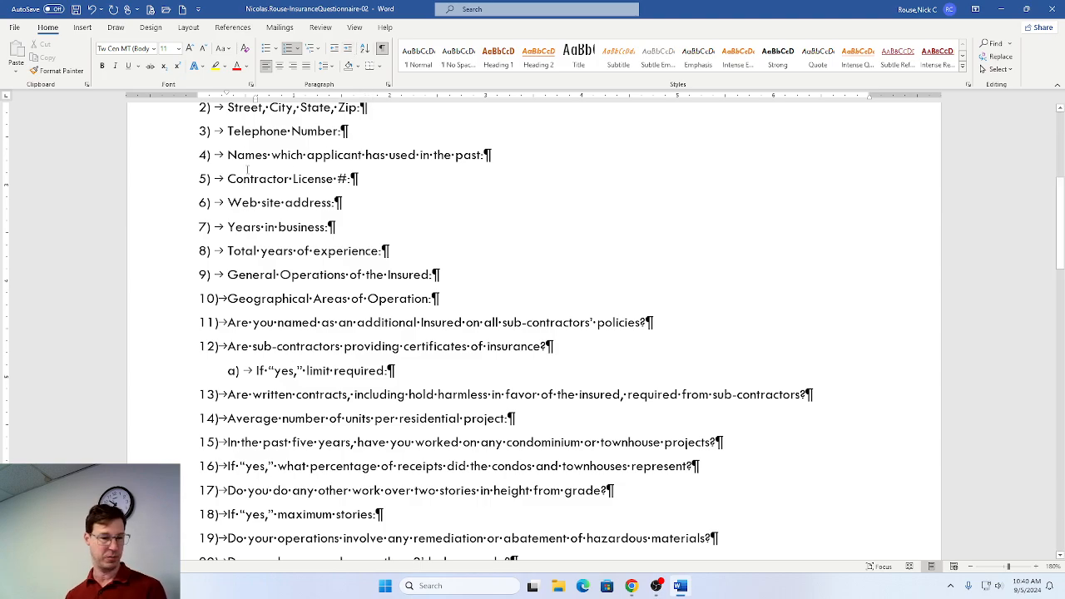
# Demote the "If yes" lines about the percentage of condo and townhouse receipts and the maximum stories to second-level list items.
pyautogui.scroll(-2, 247, 169)
pyautogui.click(269, 374)
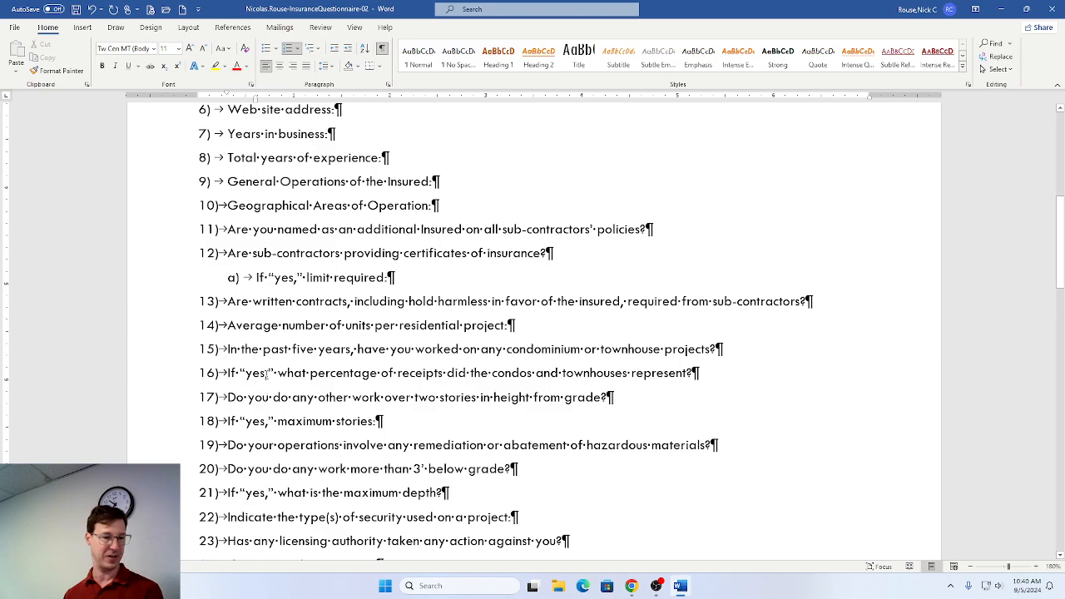
pyautogui.press('BackSpace')
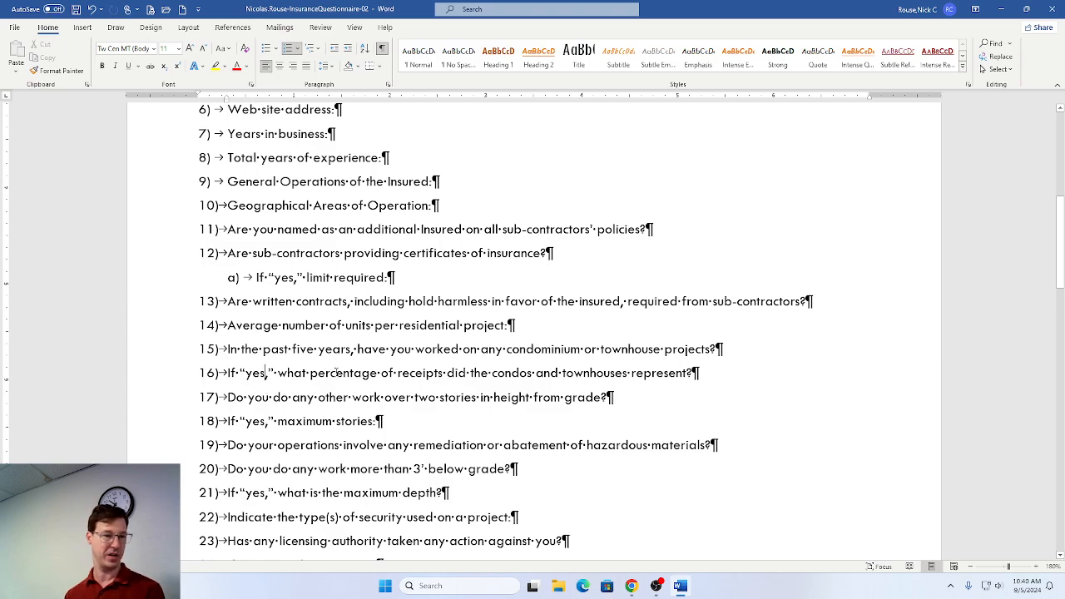
pyautogui.click(350, 51)
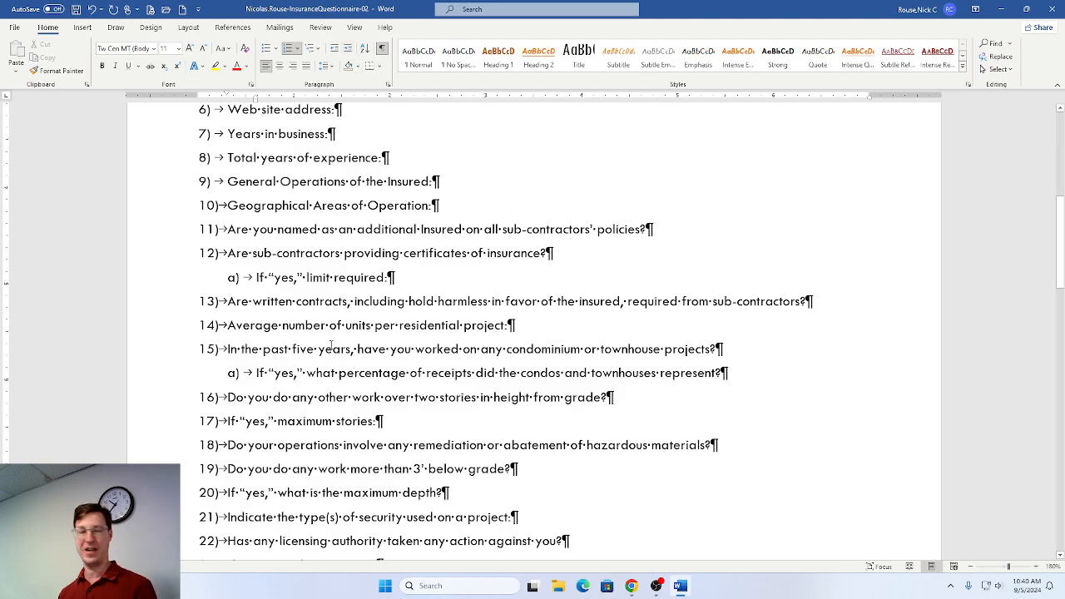
pyautogui.click(271, 421)
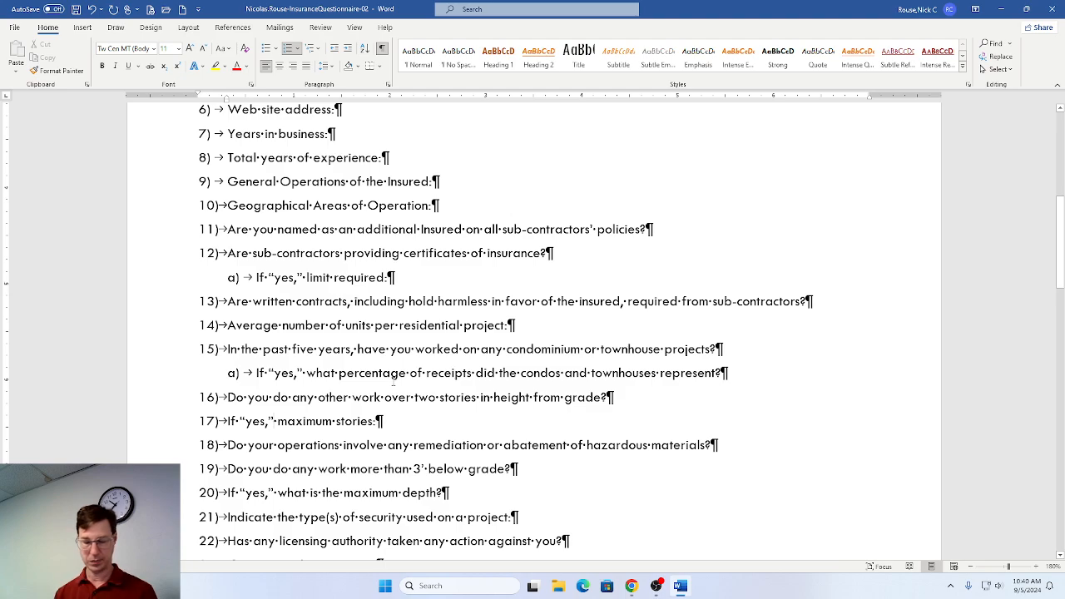
pyautogui.hotkey('alt', 'shift', 'Right')
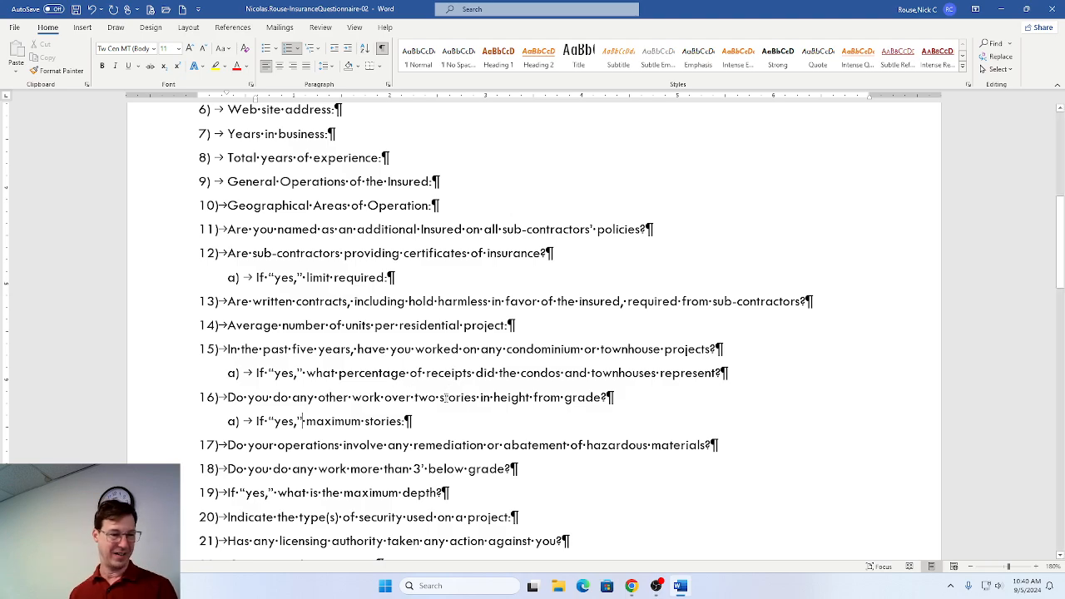
# Demote the "If yes" lines about maximum depth, licensing action outcome and dam/levee work to second-level list items.
pyautogui.scroll(-3, 400, 379)
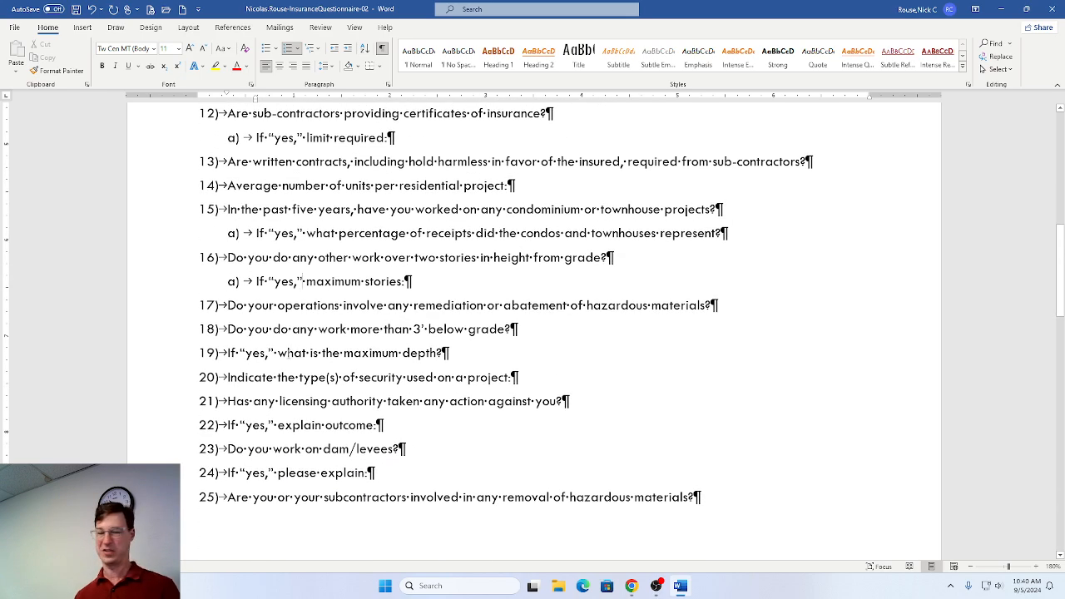
pyautogui.click(289, 353)
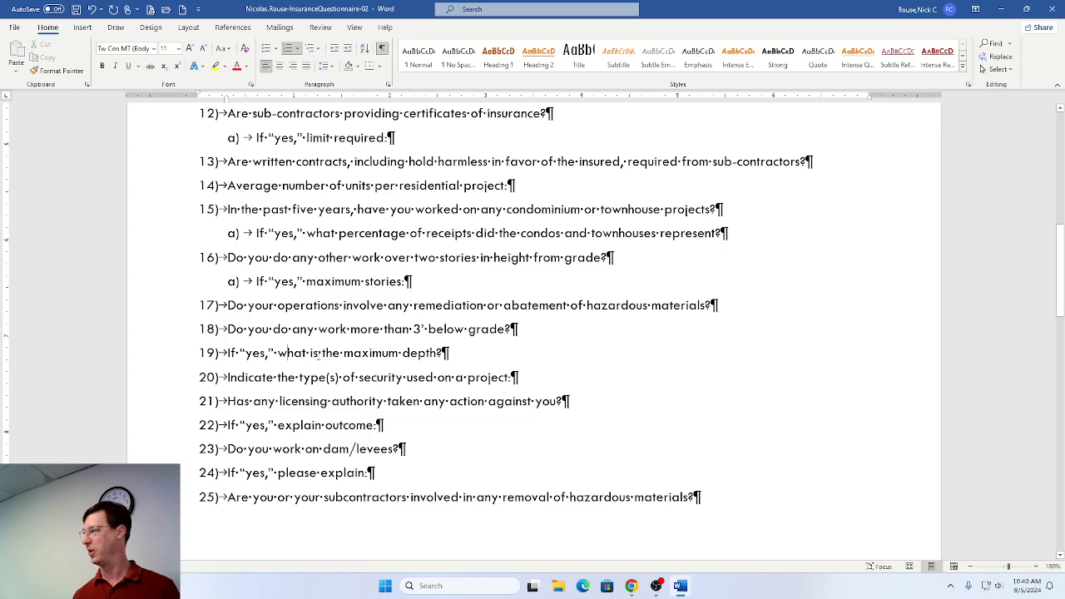
pyautogui.hotkey('alt', 'shift', 'Right')
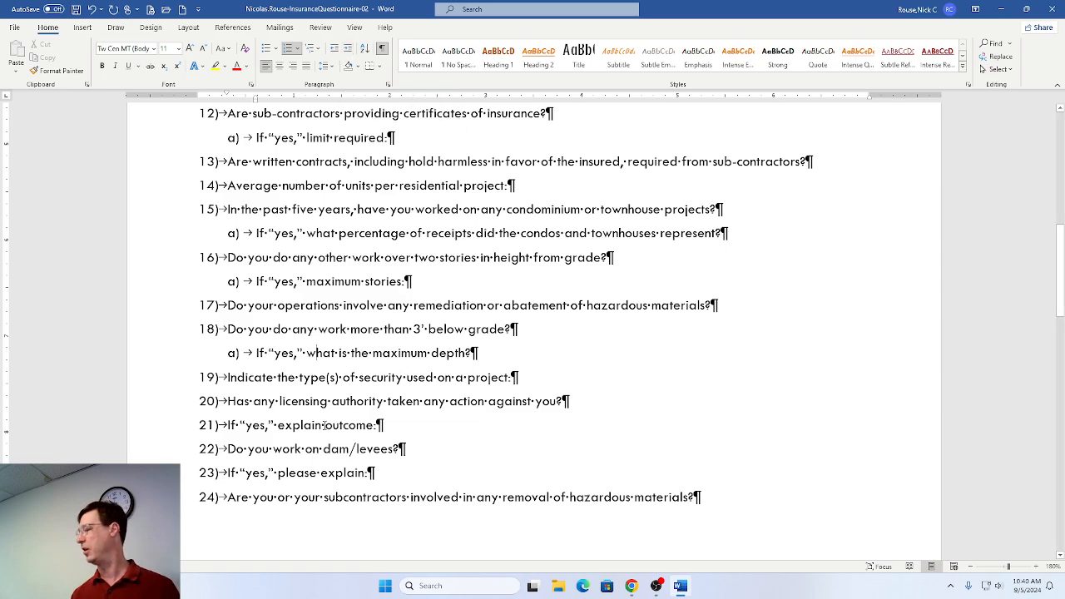
pyautogui.hotkey('alt', 'shift', 'Right')
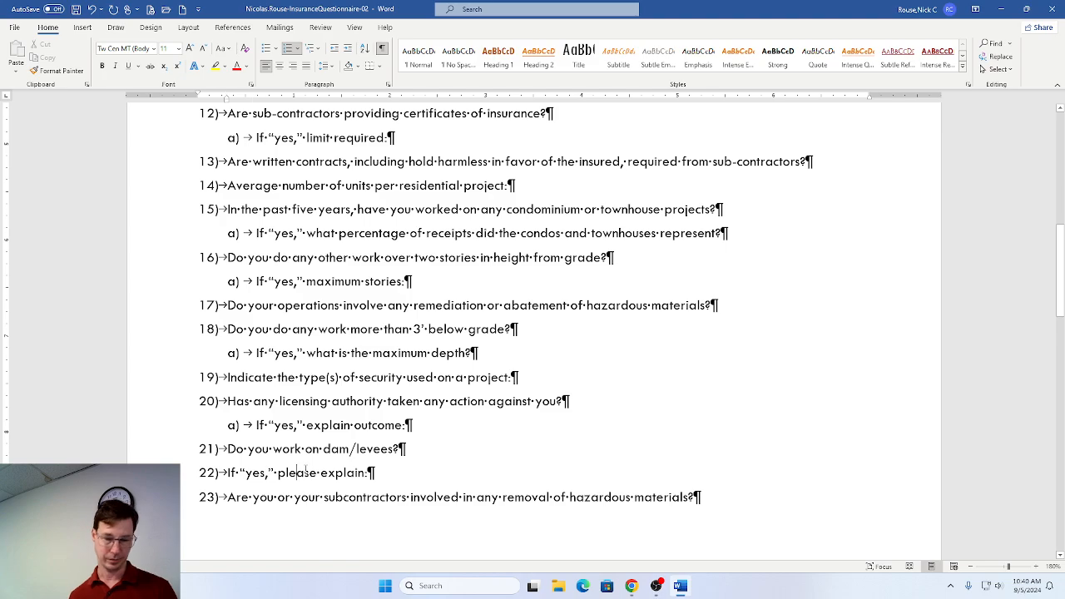
pyautogui.click(307, 471)
pyautogui.hotkey('alt', 'shift', 'Right')
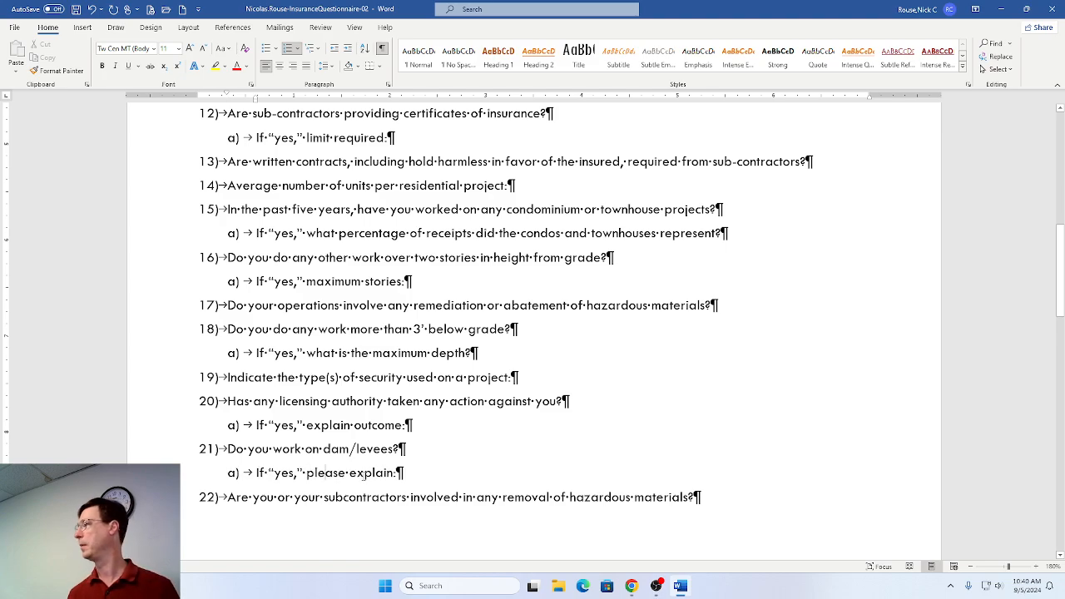
# On the second page, demote the "If yes" lines about the type of hazardous materials and the shoring work explanation to second level.
pyautogui.scroll(-10, 363, 474)
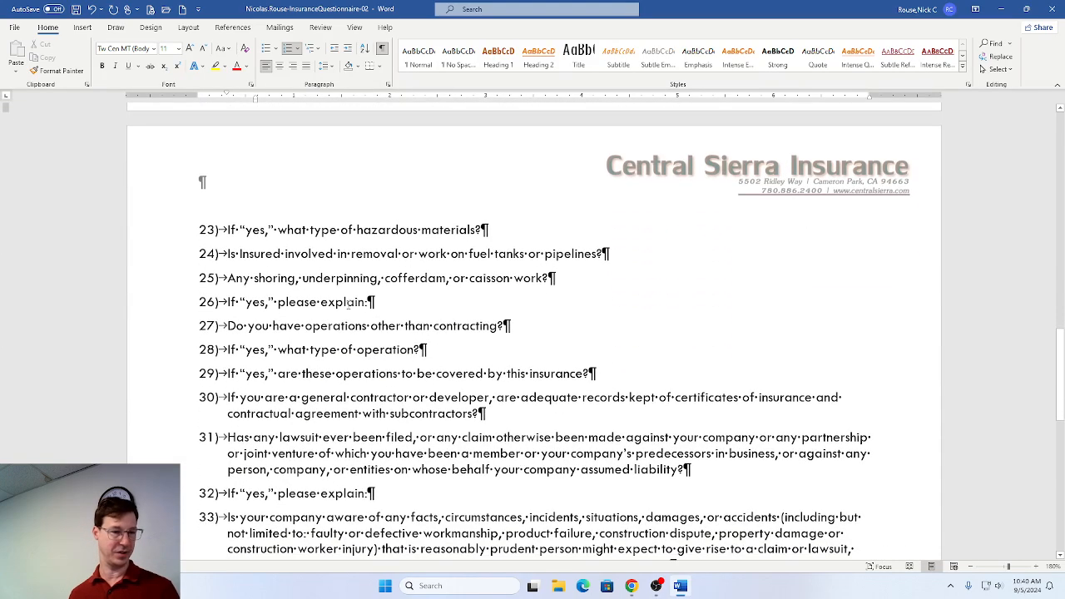
pyautogui.click(312, 231)
pyautogui.hotkey('alt', 'shift', 'Right')
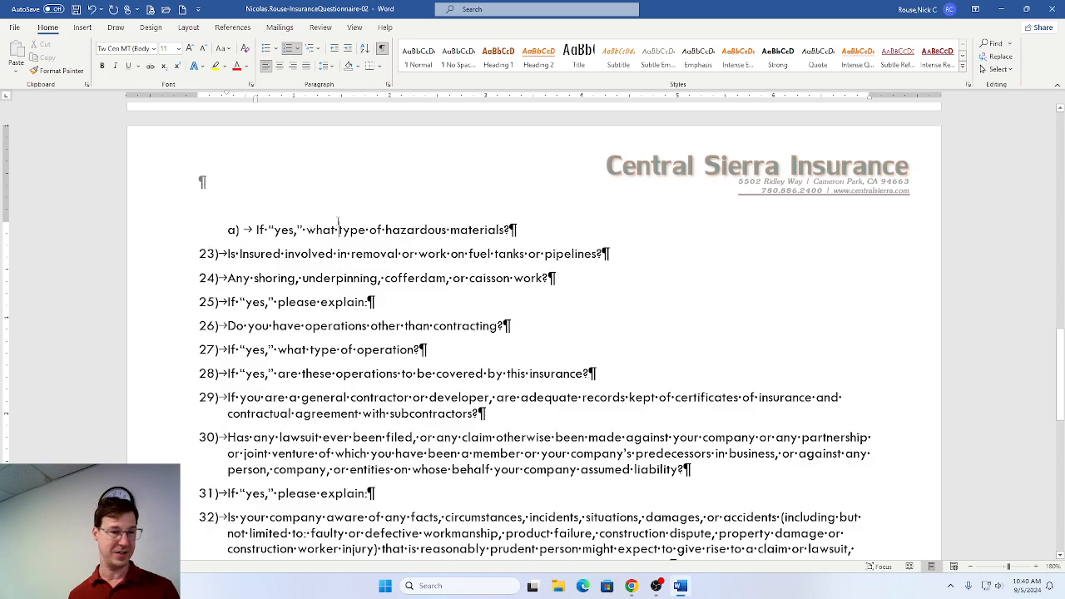
pyautogui.click(308, 302)
pyautogui.hotkey('alt', 'shift', 'Right')
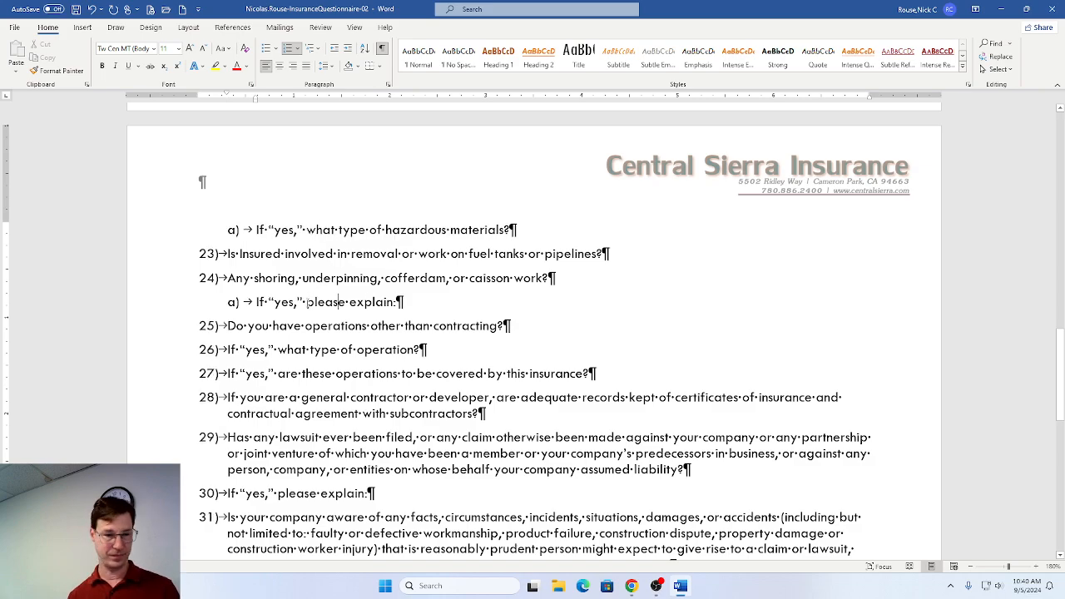
# Demote both "If yes" lines under "Do you have operations other than contracting?" to second-level items a) and b).
pyautogui.click(311, 350)
pyautogui.hotkey('alt', 'shift', 'Right')
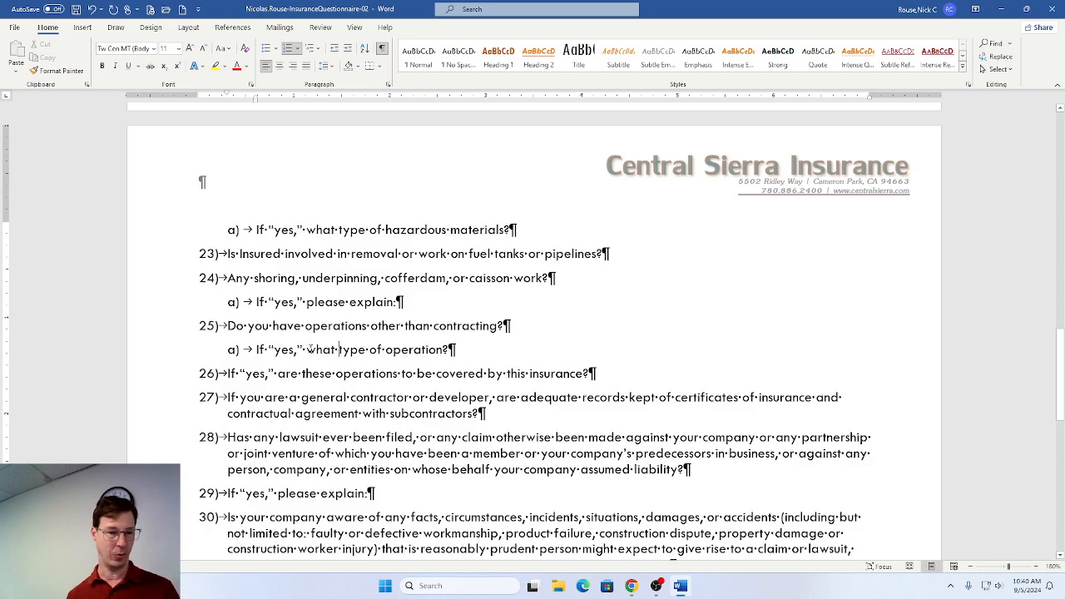
pyautogui.click(343, 373)
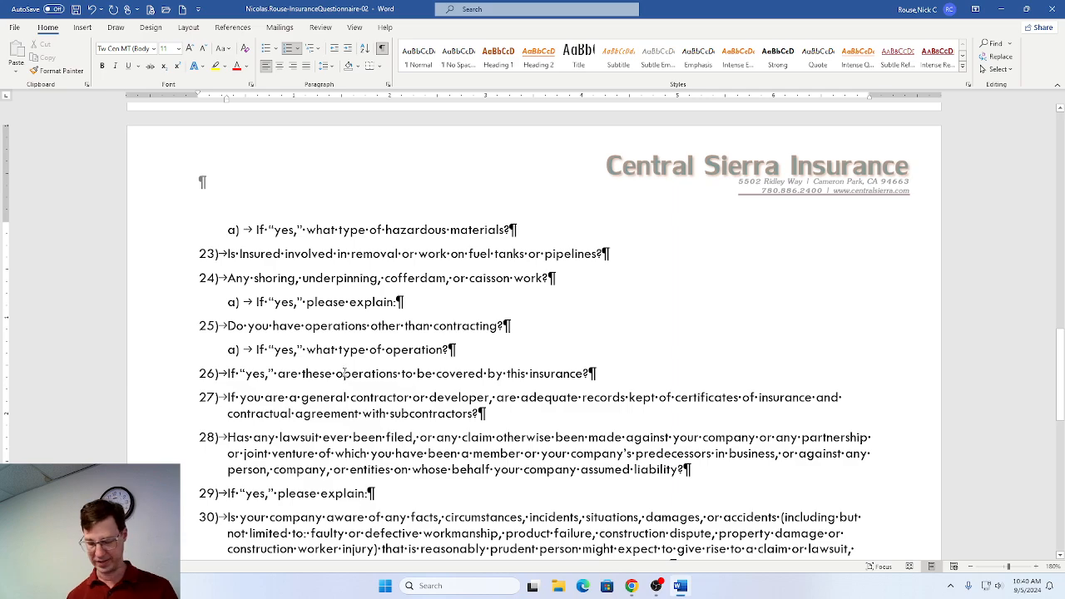
pyautogui.hotkey('alt', 'shift', 'Right')
# Demote the "If yes, please explain" lines under the lawsuit question and the company awareness question to second-level items.
pyautogui.scroll(-3, 289, 346)
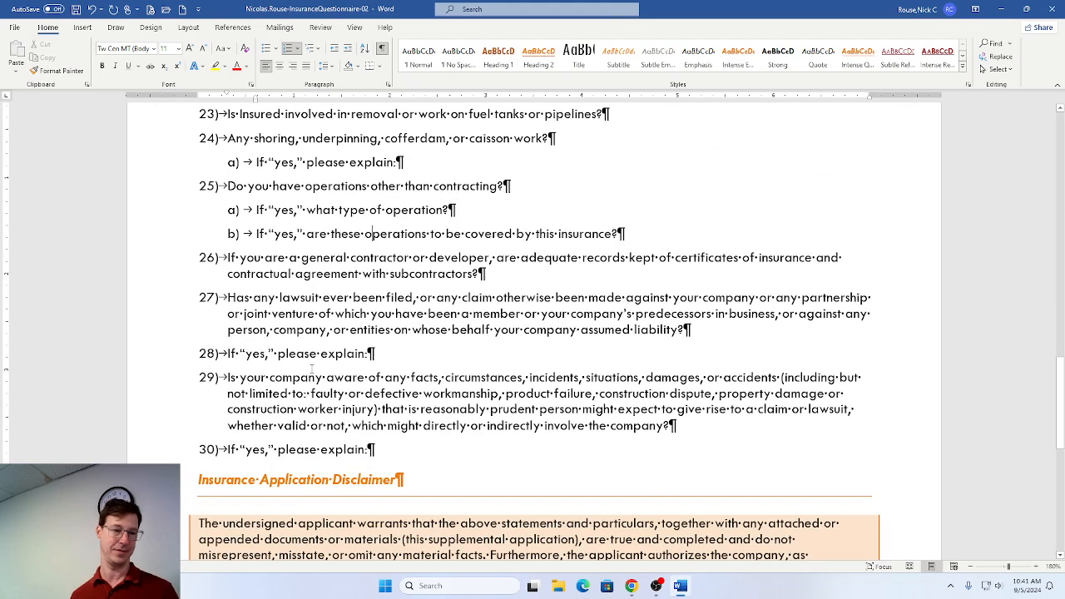
pyautogui.click(290, 349)
pyautogui.hotkey('alt', 'shift', 'Right')
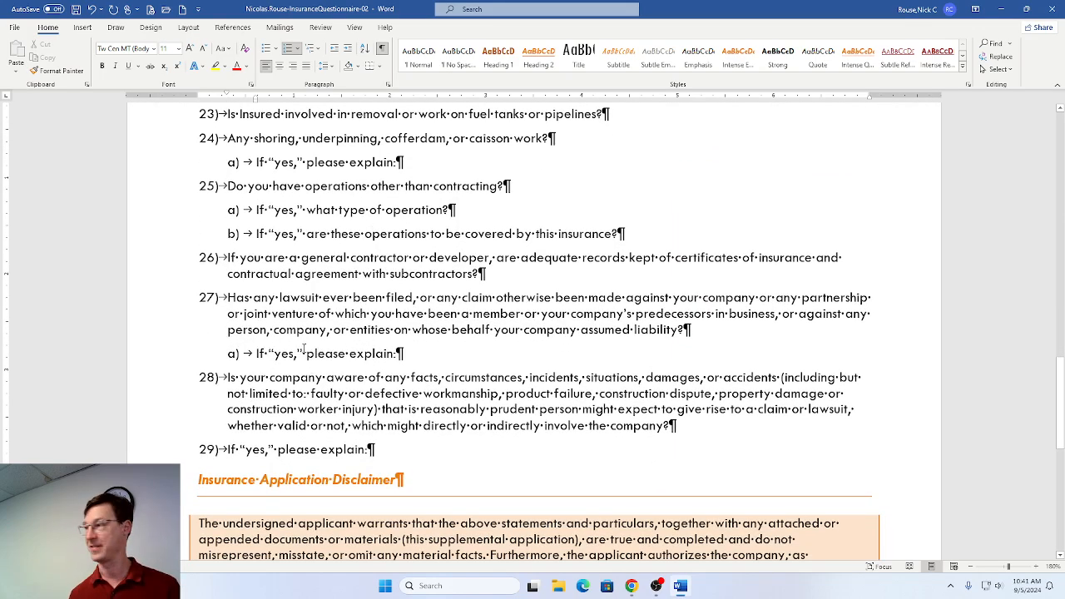
pyautogui.click(269, 449)
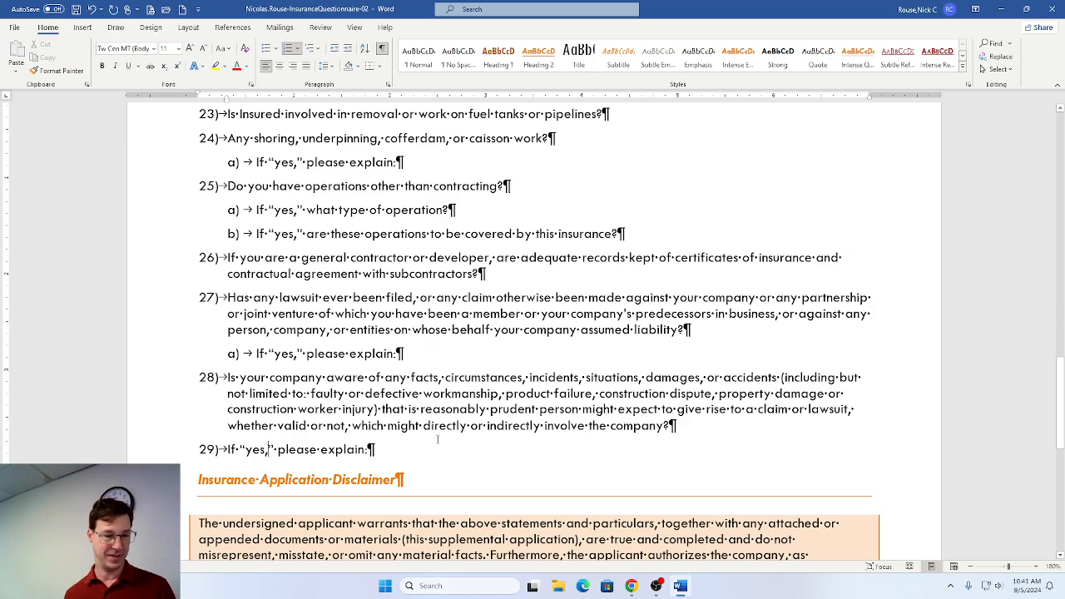
pyautogui.hotkey('alt', 'shift', 'Right')
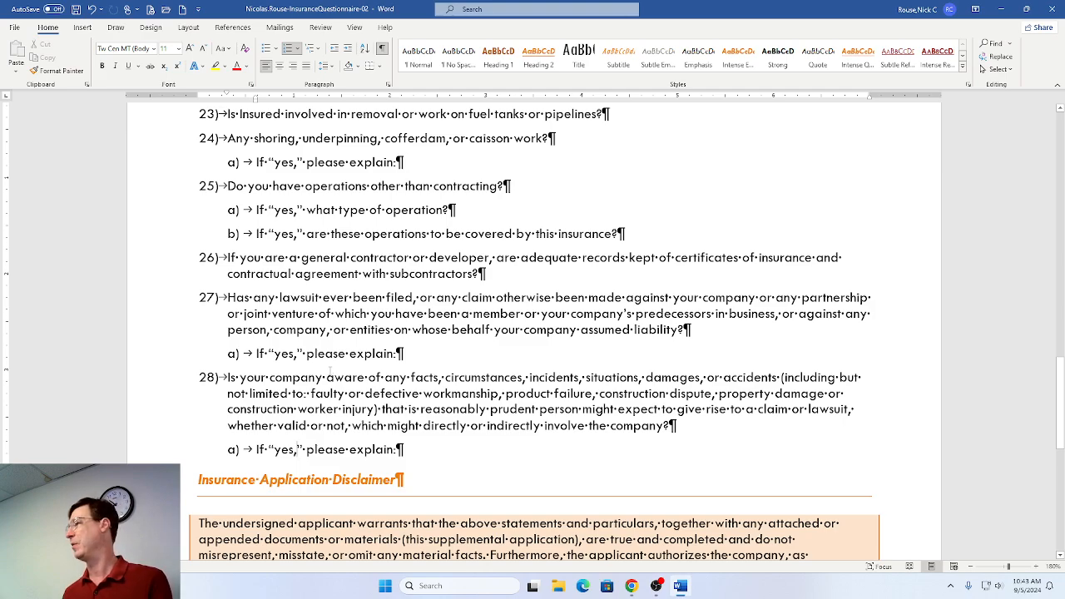
# Zoom the document out to 90% to review the multilevel list across both pages.
pyautogui.click(971, 570)
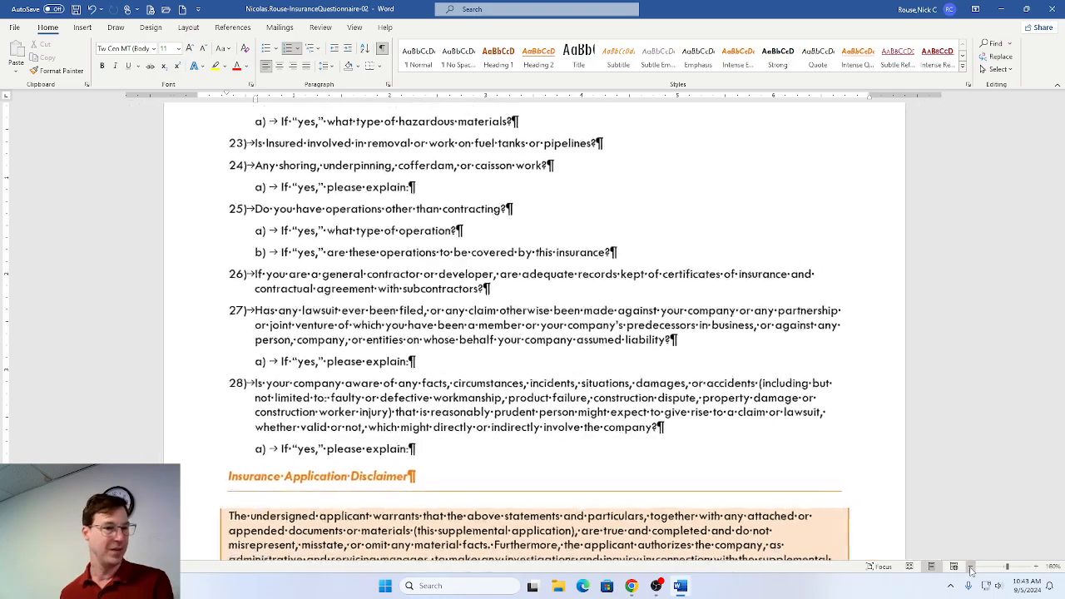
pyautogui.click(971, 570)
pyautogui.click(971, 569)
pyautogui.click(971, 570)
pyautogui.click(971, 570)
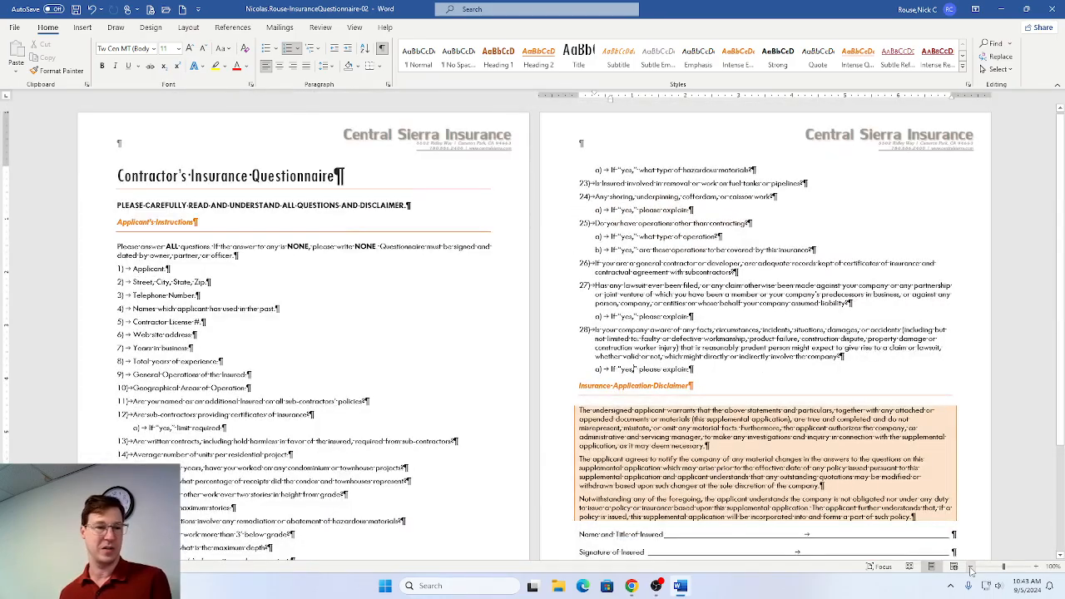
pyautogui.click(971, 570)
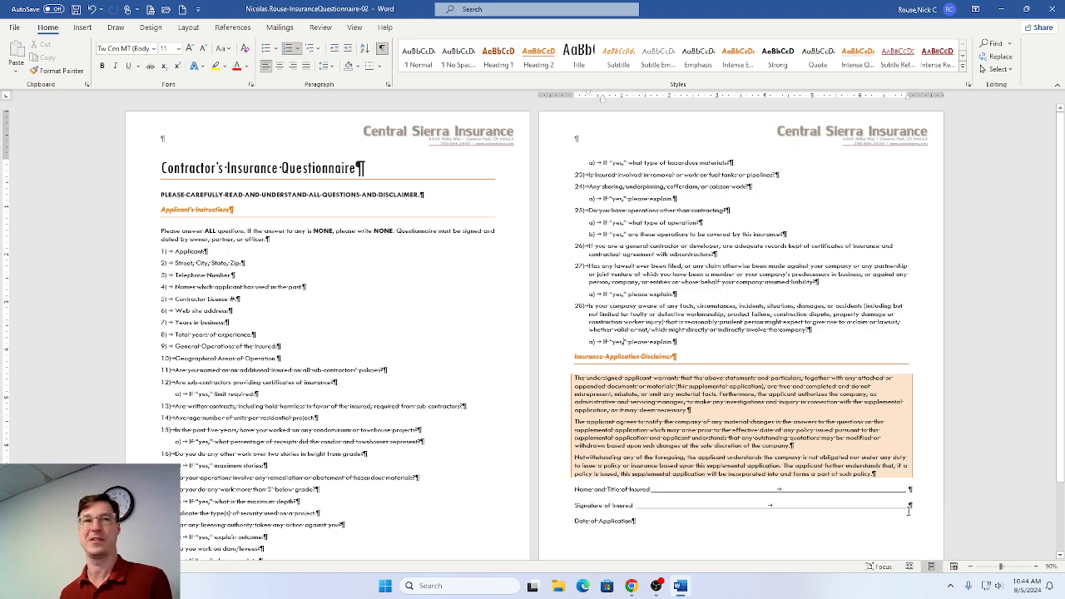
# Switch to the SIMnet instructions in Chrome and mark steps 11b and 11c as completed.
pyautogui.hotkey('alt', 'Tab')
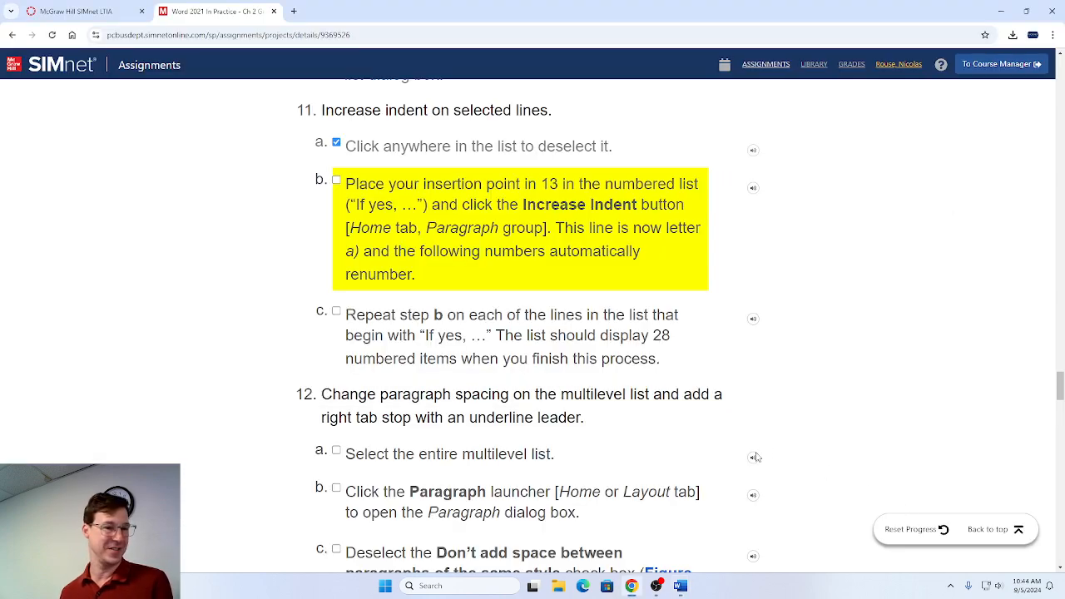
pyautogui.click(336, 180)
pyautogui.click(336, 340)
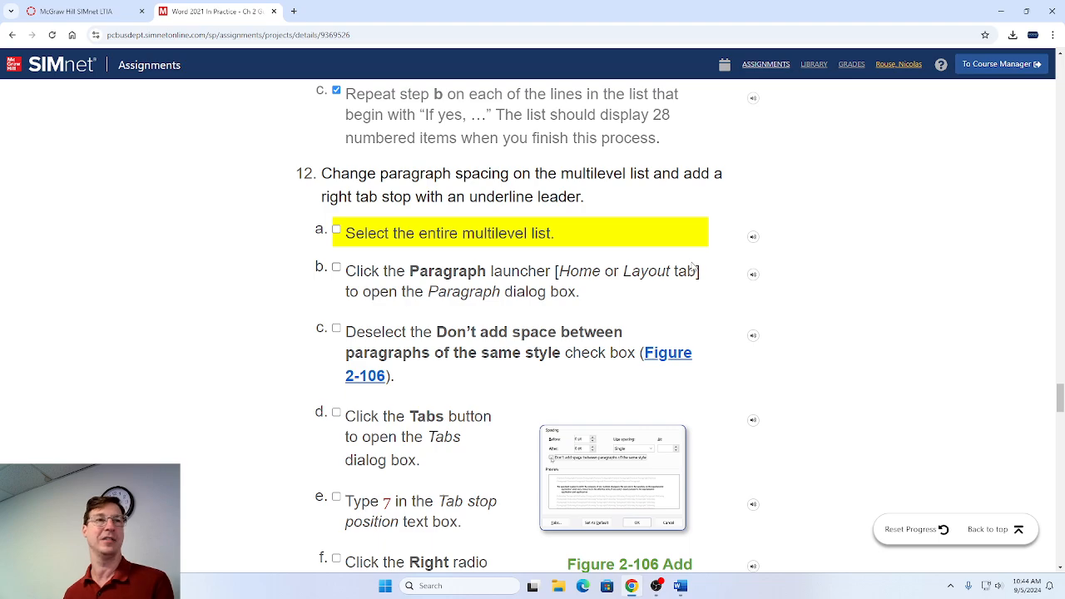
# Select the entire multilevel list across both pages in Word, and mark step 12a as completed in SIMnet.
pyautogui.hotkey('alt', 'Tab')
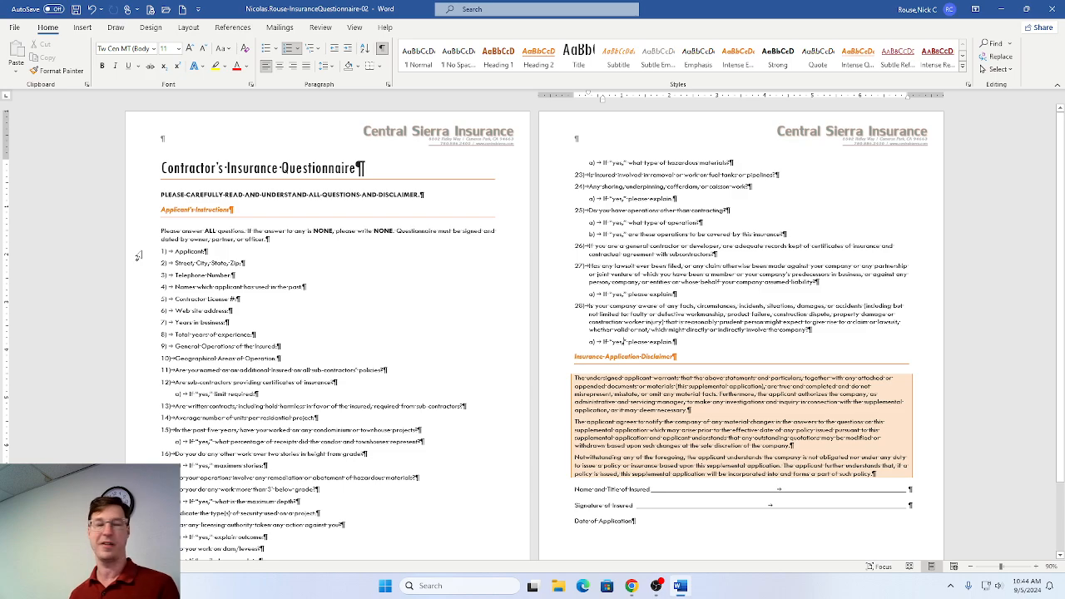
pyautogui.moveTo(139, 255); pyautogui.dragTo(590, 343)
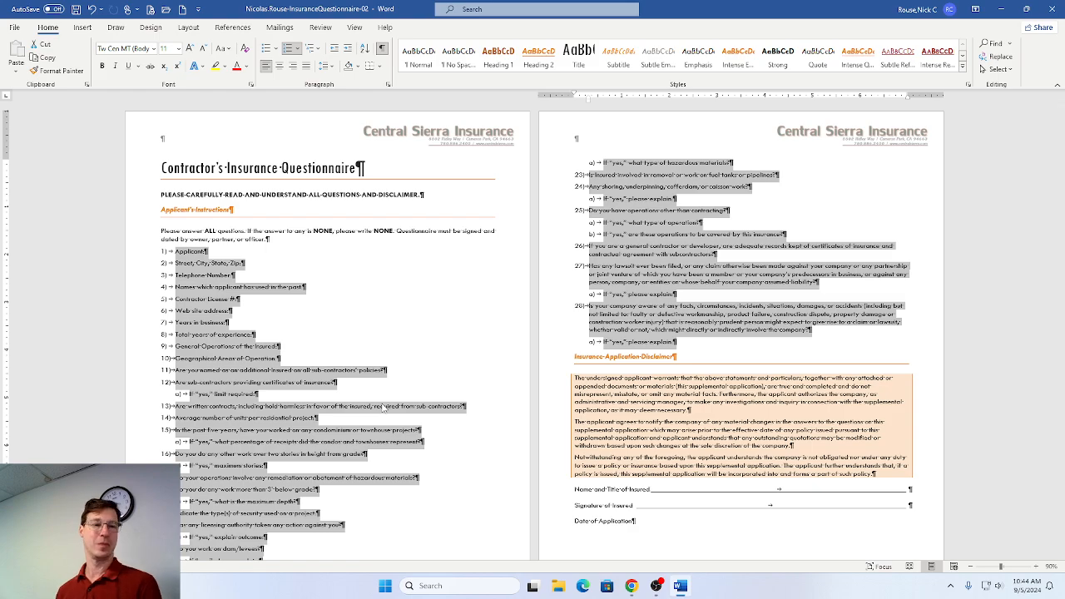
pyautogui.hotkey('alt', 'Tab')
pyautogui.click(336, 230)
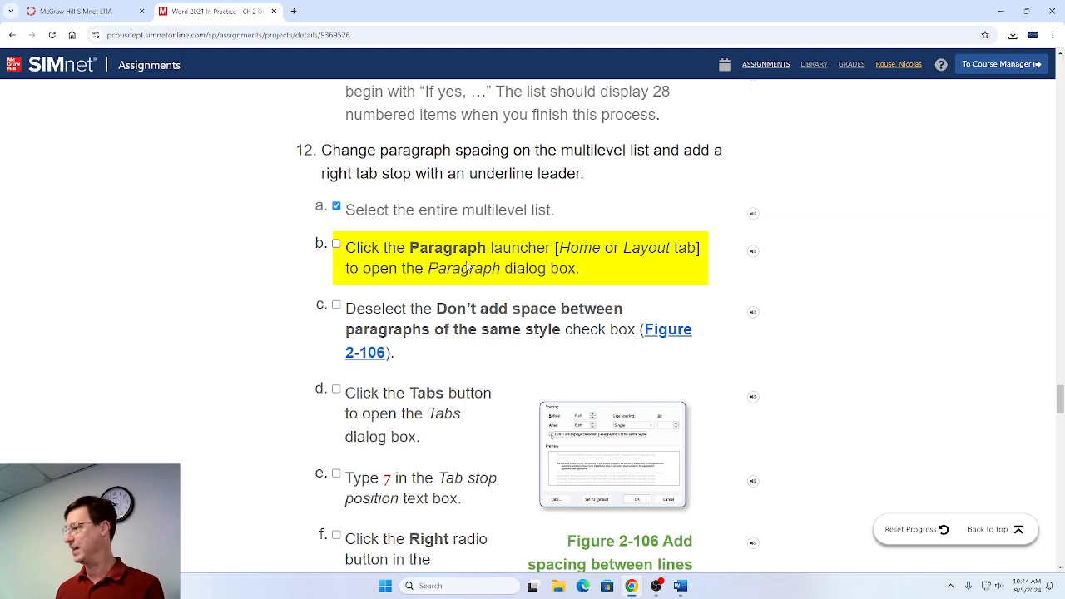
# Open the Paragraph settings for the selected list in Word, and mark step 12b as completed in SIMnet.
pyautogui.hotkey('alt', 'Tab')
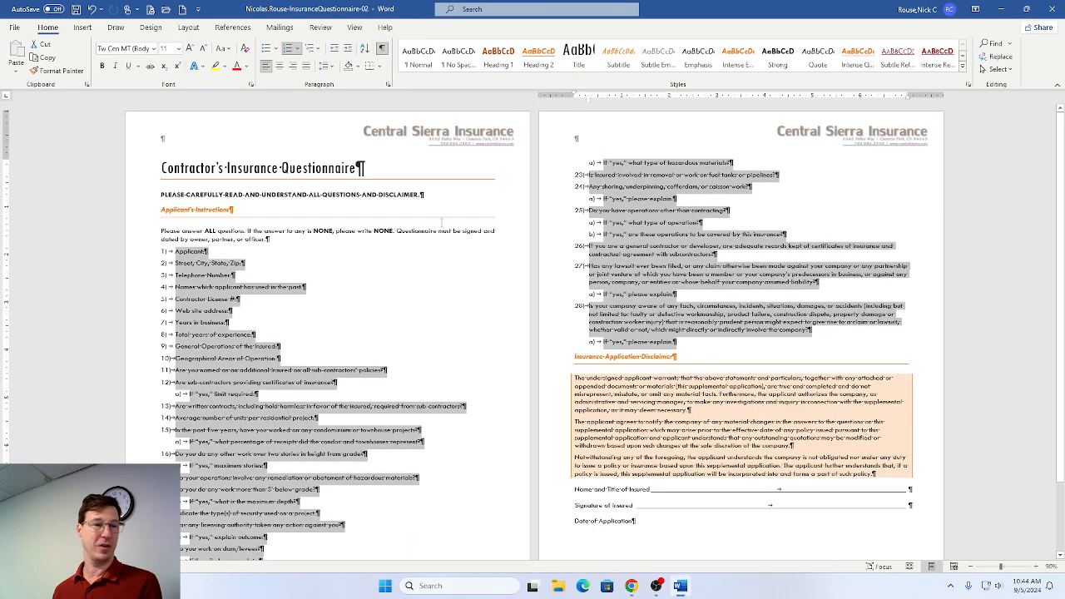
pyautogui.click(388, 87)
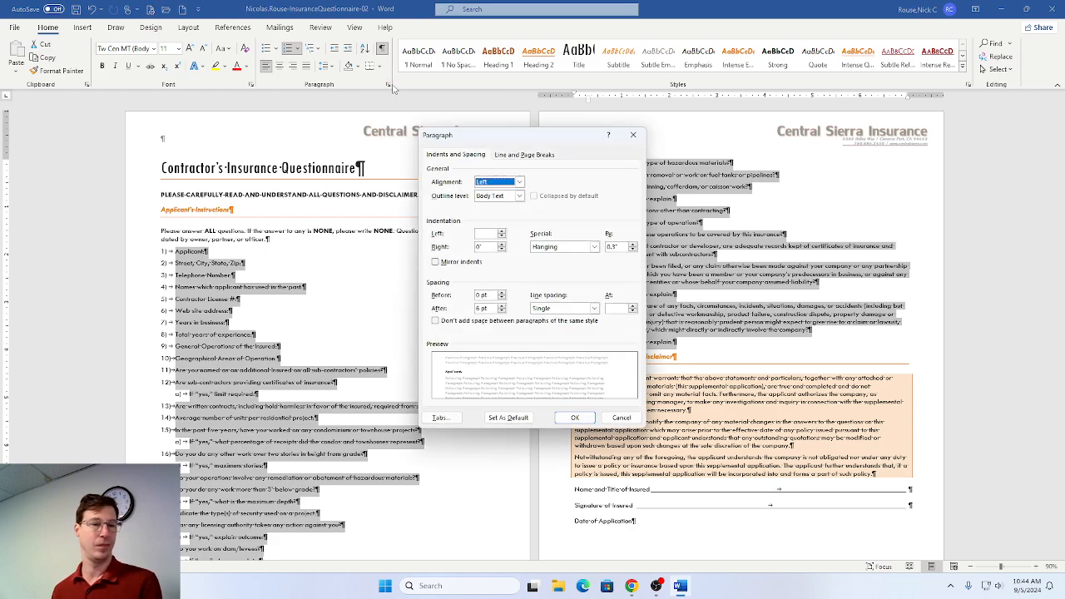
pyautogui.hotkey('alt', 'Tab')
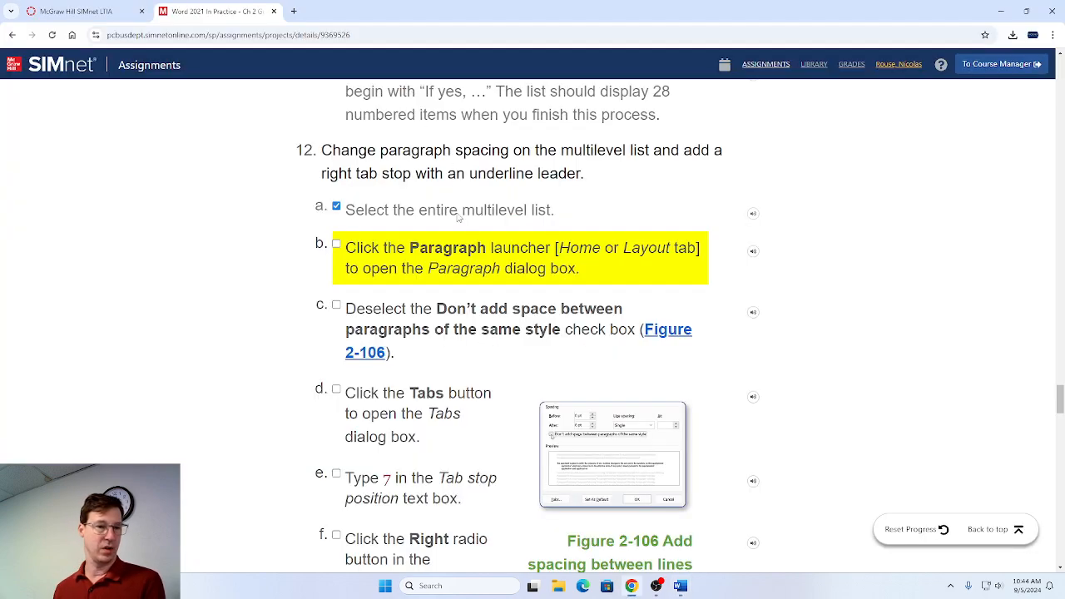
pyautogui.click(336, 244)
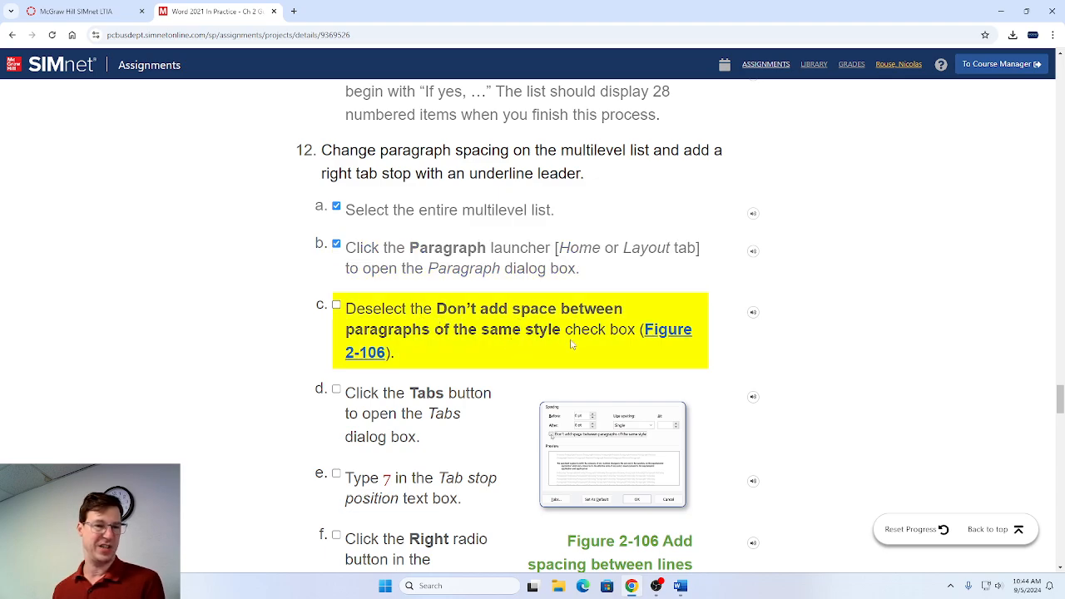
# Check the "Don't add space between paragraphs of the same style" option in Word, and mark step 12c as completed in SIMnet.
pyautogui.hotkey('alt', 'Tab')
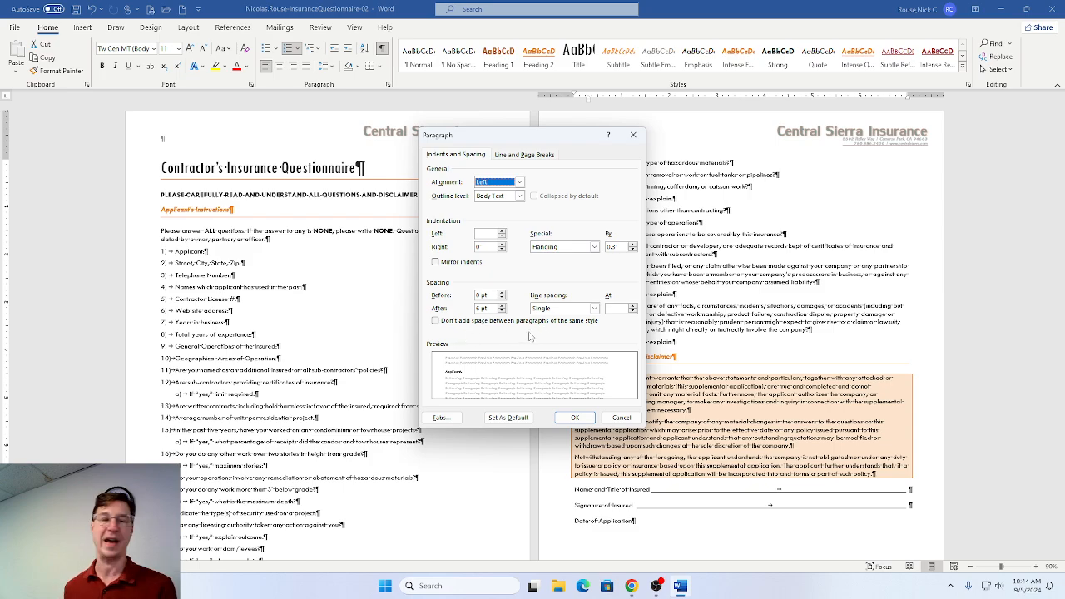
pyautogui.hotkey('alt', 'Tab')
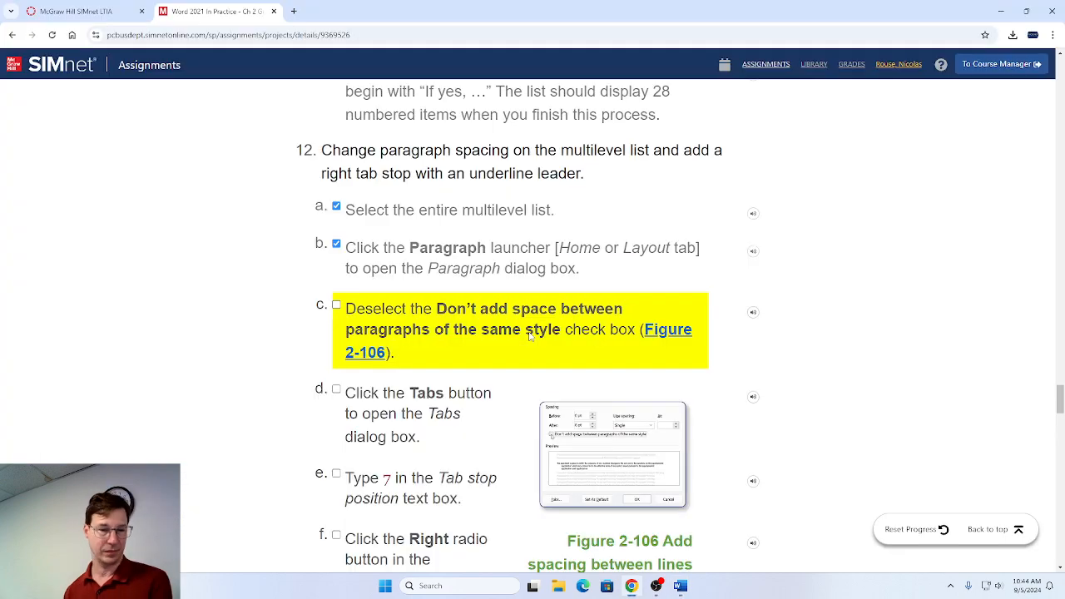
pyautogui.click(336, 307)
pyautogui.scroll(-2, 391, 291)
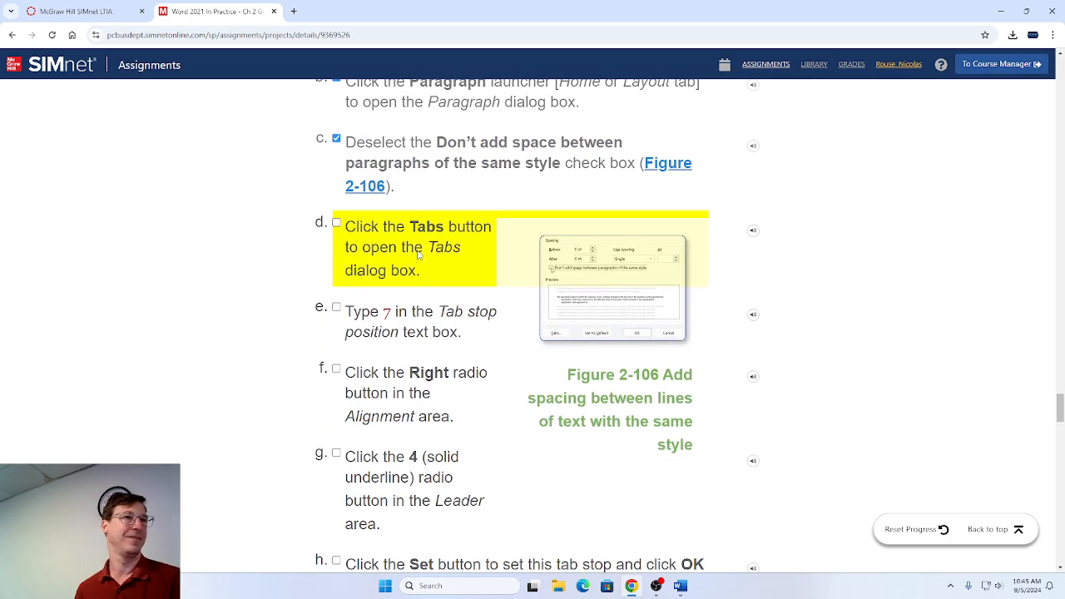
# In Word, set a right-aligned tab stop at 7" with leader 4 (solid underline) for the selected list.
pyautogui.hotkey('alt', 'Tab')
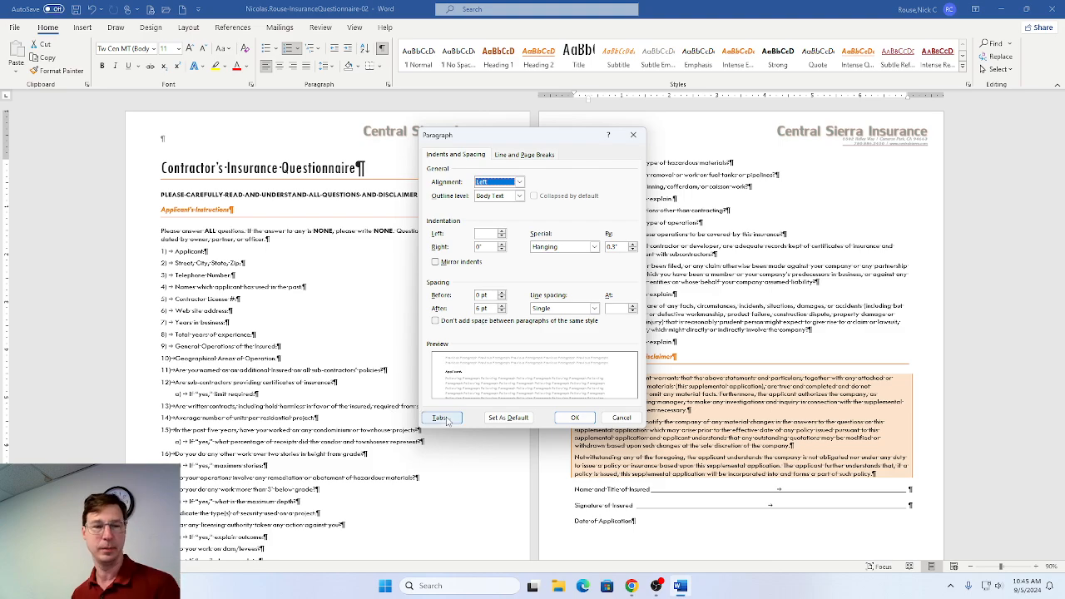
pyautogui.click(440, 418)
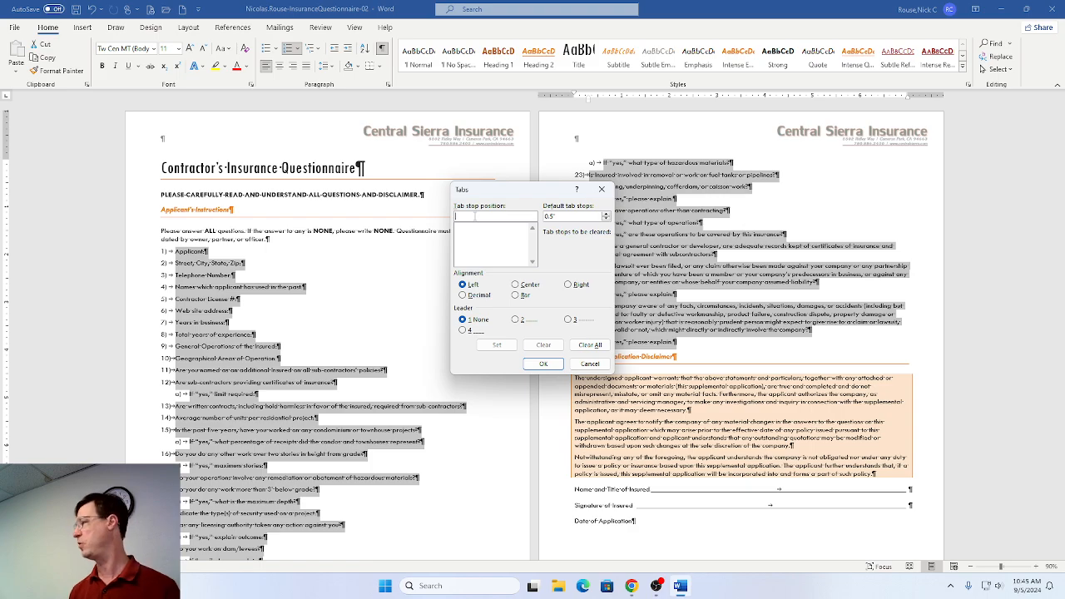
pyautogui.write('7')
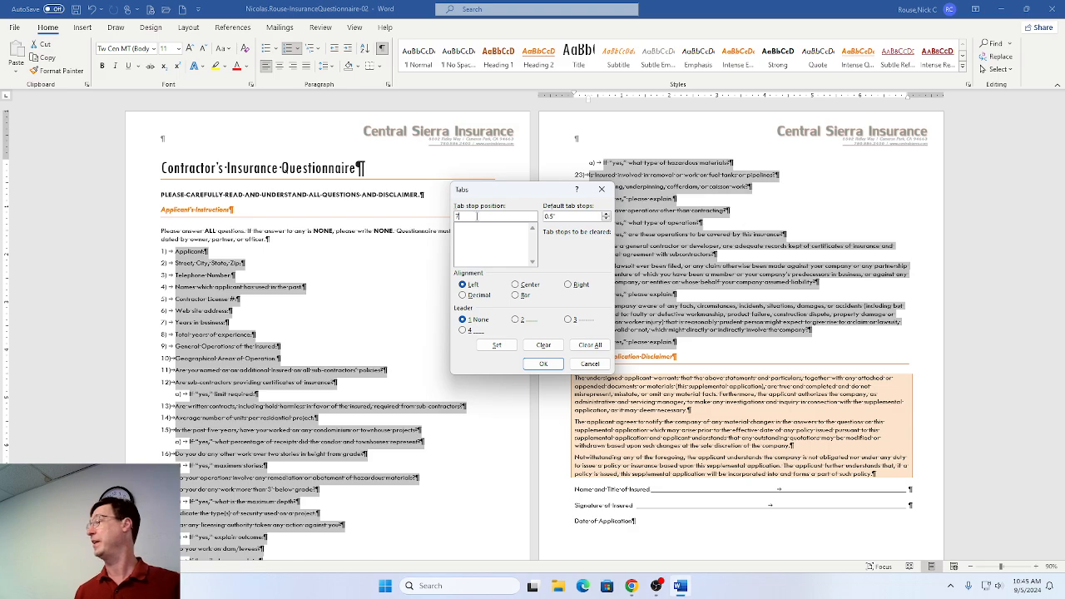
pyautogui.click(569, 285)
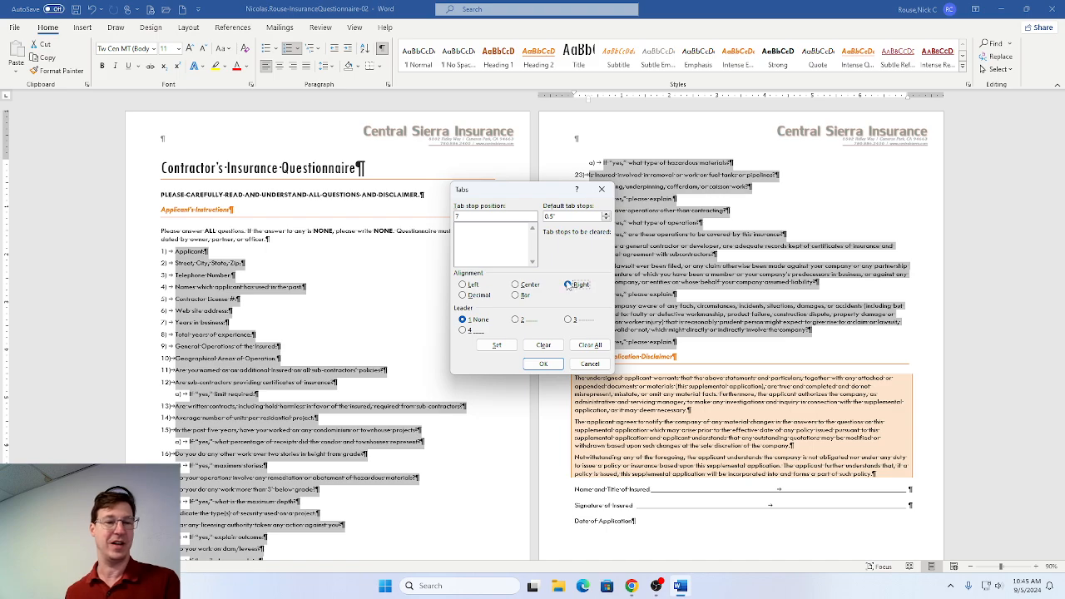
pyautogui.click(463, 331)
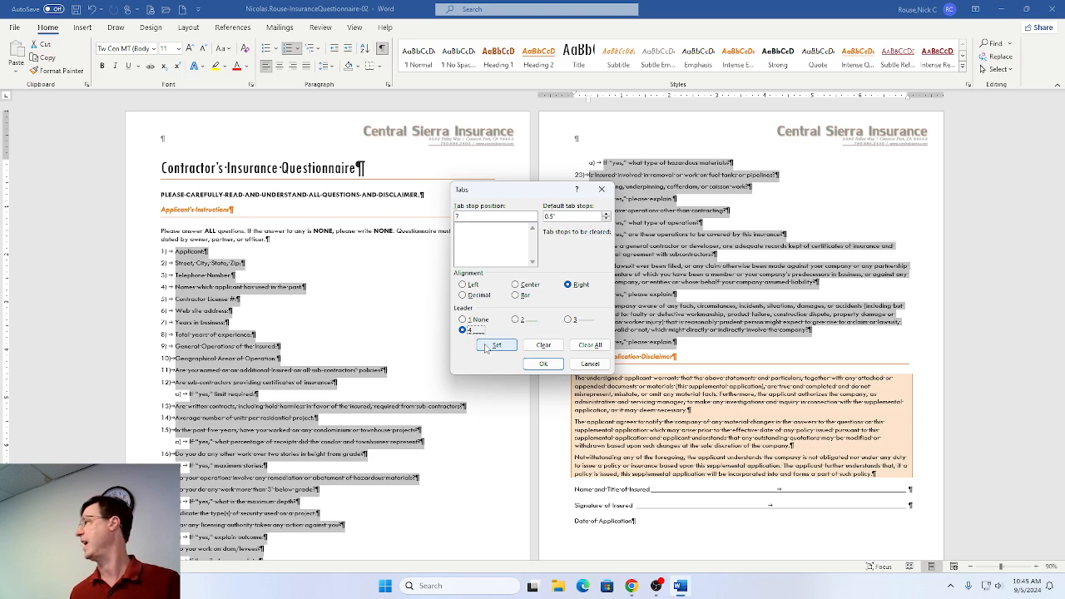
pyautogui.click(496, 345)
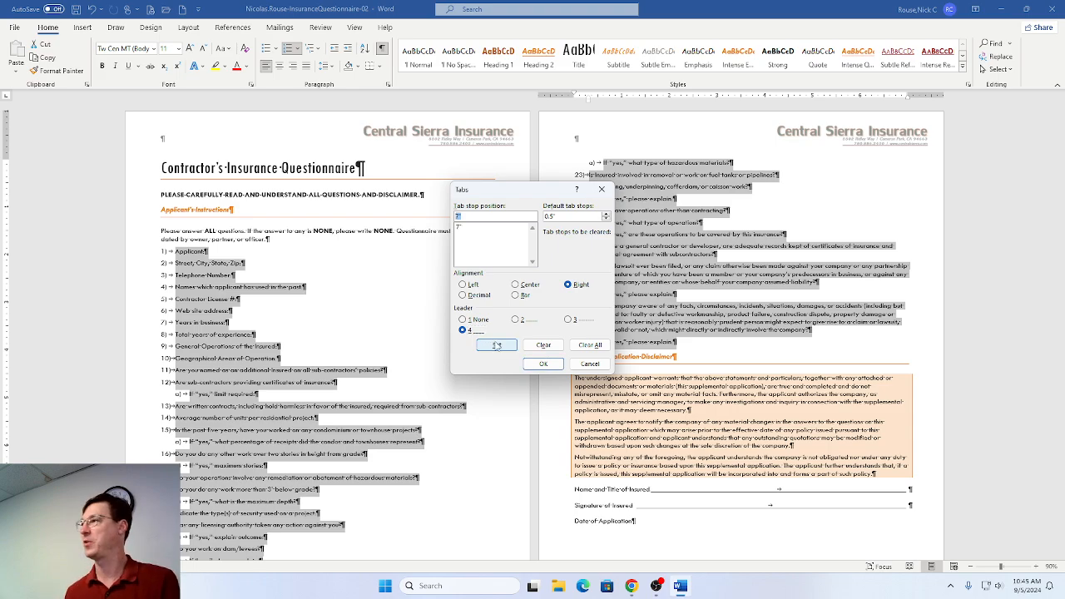
# Switch to the SIMnet instructions and mark steps 12d through 12h as completed.
pyautogui.hotkey('alt', 'Tab')
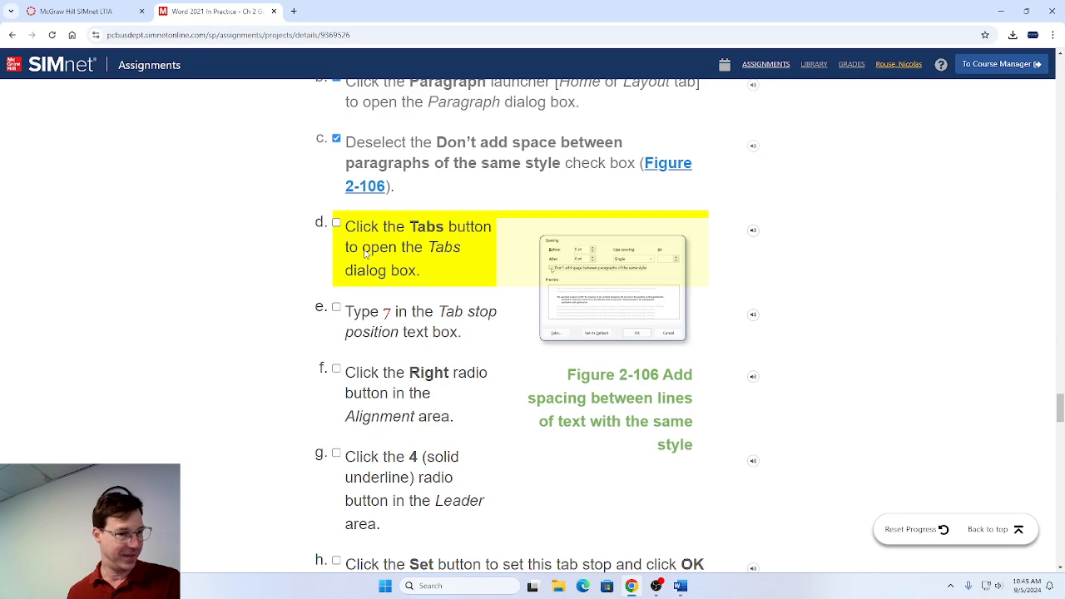
pyautogui.click(337, 223)
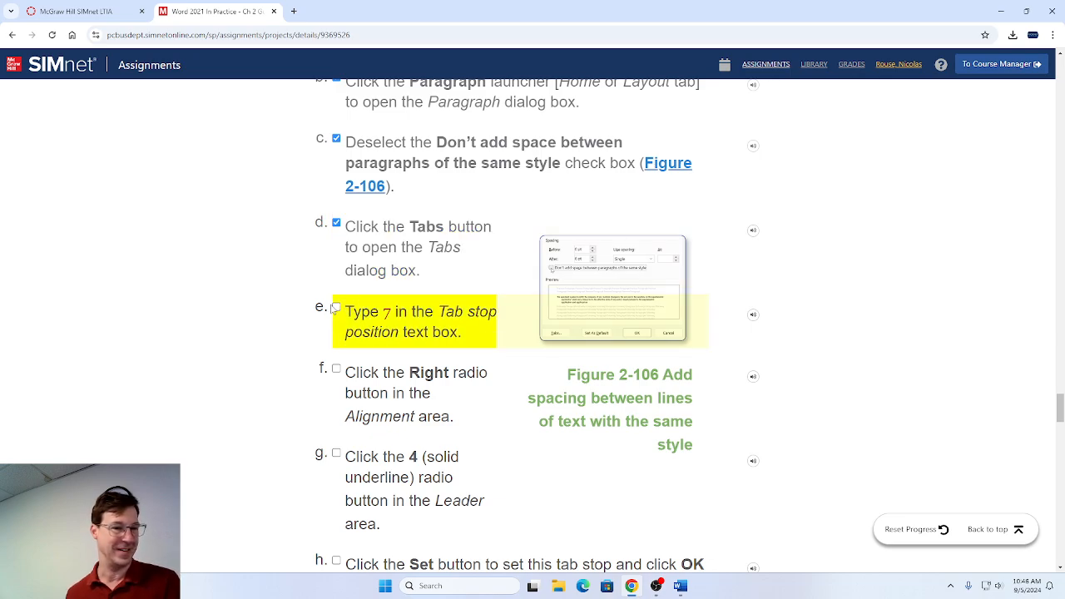
pyautogui.click(337, 307)
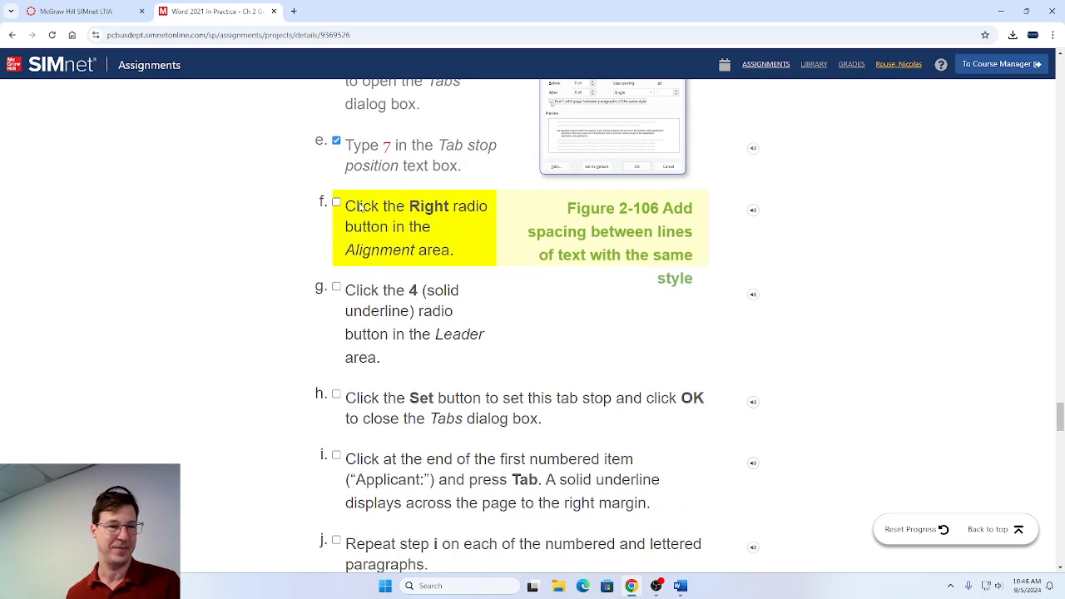
pyautogui.click(336, 202)
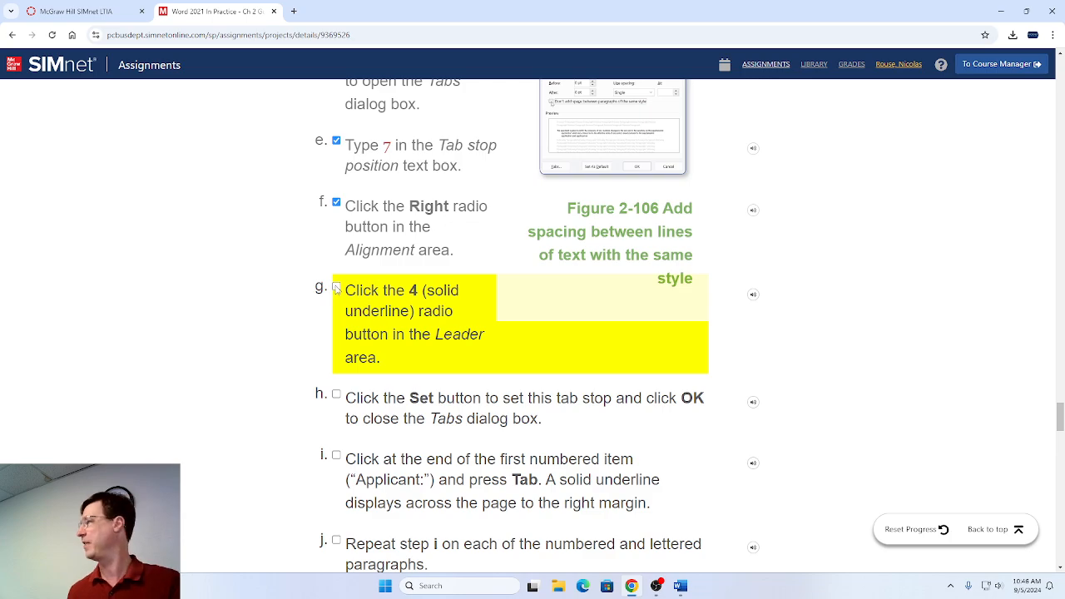
pyautogui.click(336, 288)
pyautogui.click(408, 389)
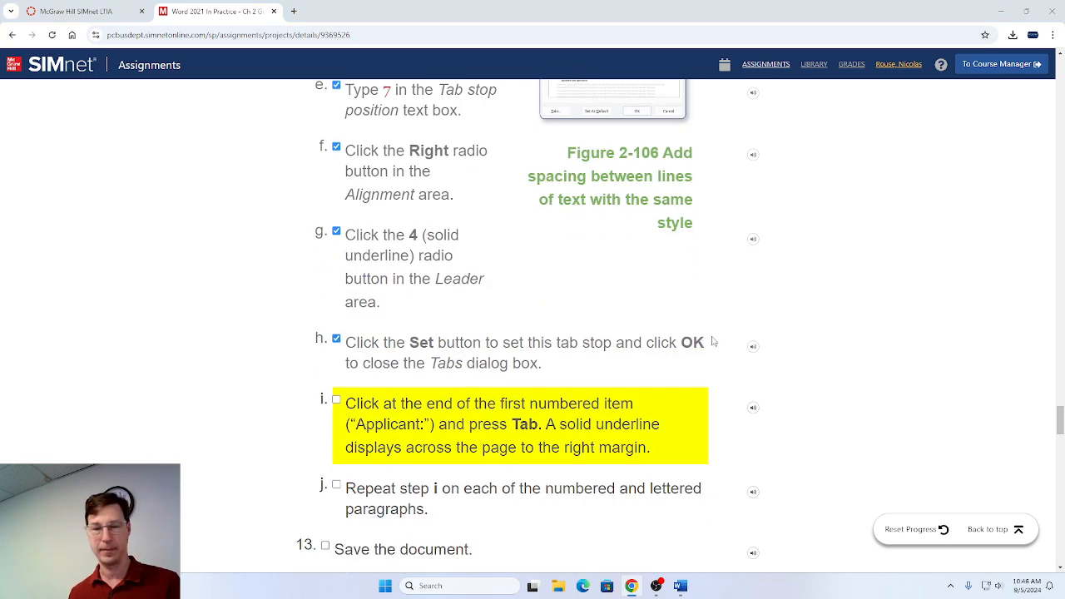
# Return to Word, apply the tab stop settings to the multilevel list, and deselect the list.
pyautogui.hotkey('alt', 'Tab')
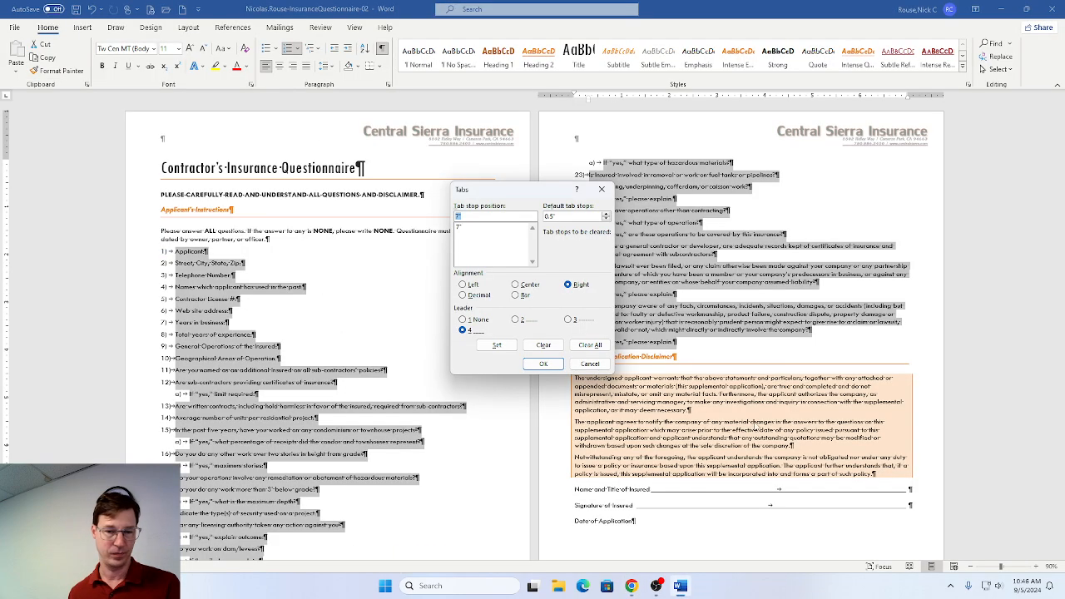
pyautogui.click(542, 367)
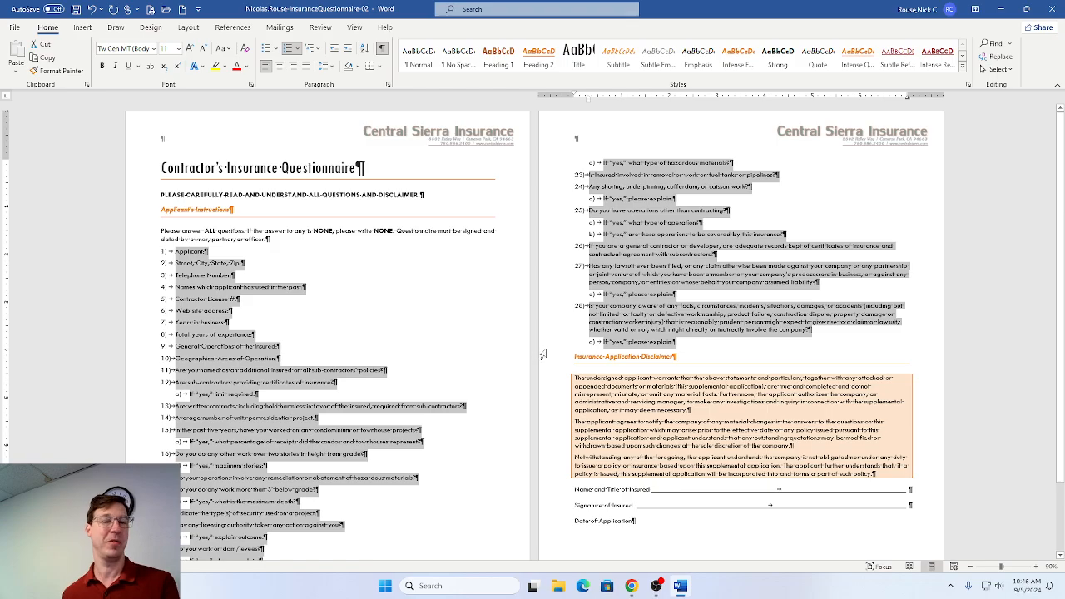
pyautogui.click(664, 511)
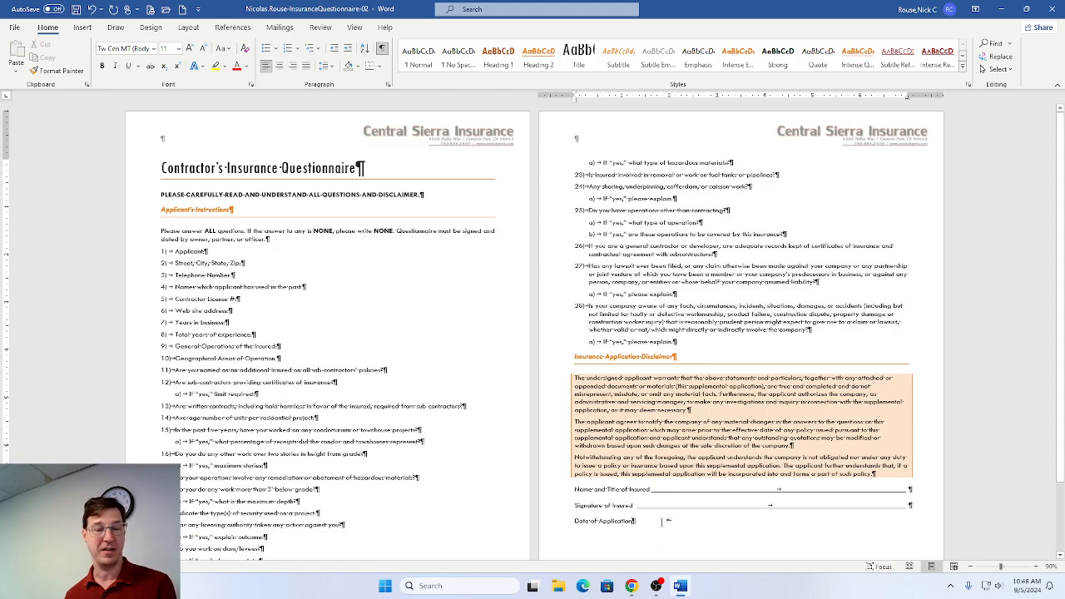
# Zoom the document to 150% and insert a tab after "Date of Application" to draw its underline leader.
pyautogui.click(1035, 567)
pyautogui.click(1036, 567)
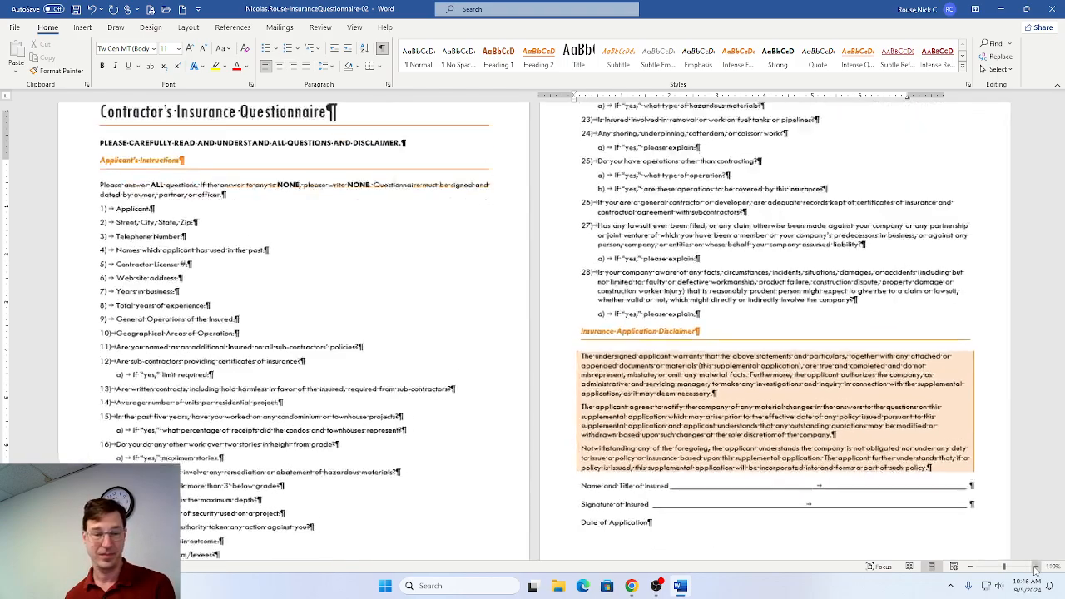
pyautogui.click(1036, 566)
pyautogui.click(1036, 567)
pyautogui.click(1036, 567)
pyautogui.click(1036, 567)
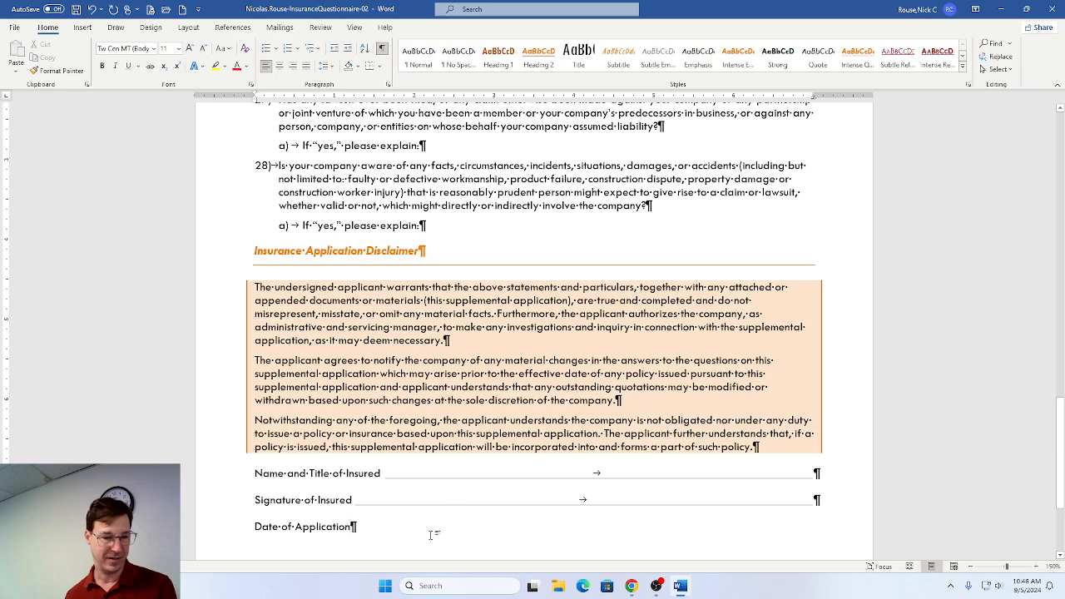
pyautogui.click(431, 535)
pyautogui.press('Tab')
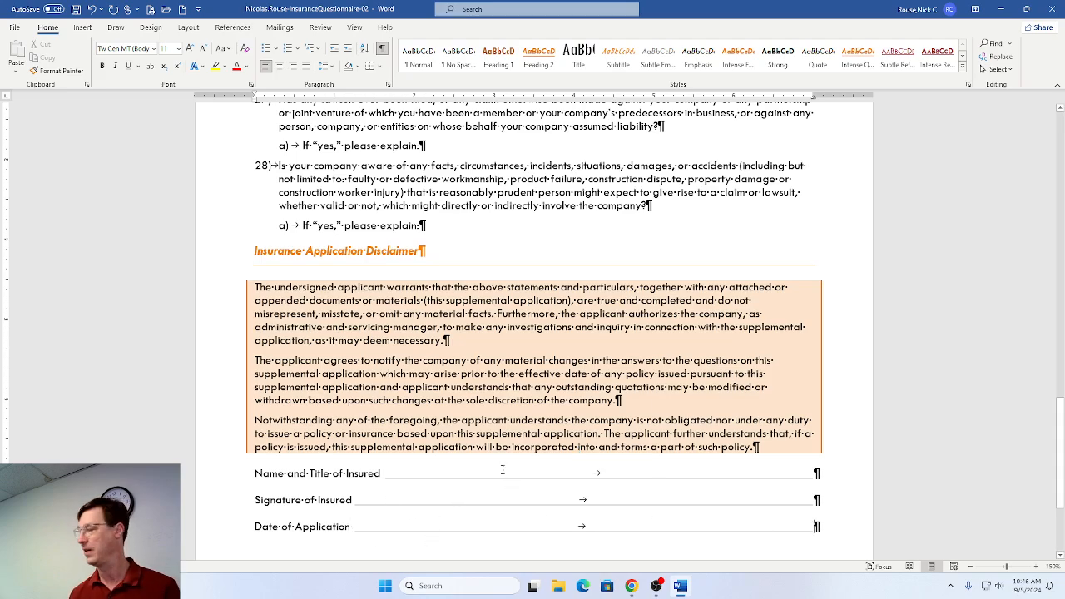
# Insert a tab with underline leader at the end of items 1 to 3: Applicant, Street, City, State, Zip, and Telephone Number.
pyautogui.scroll(15, 475, 474)
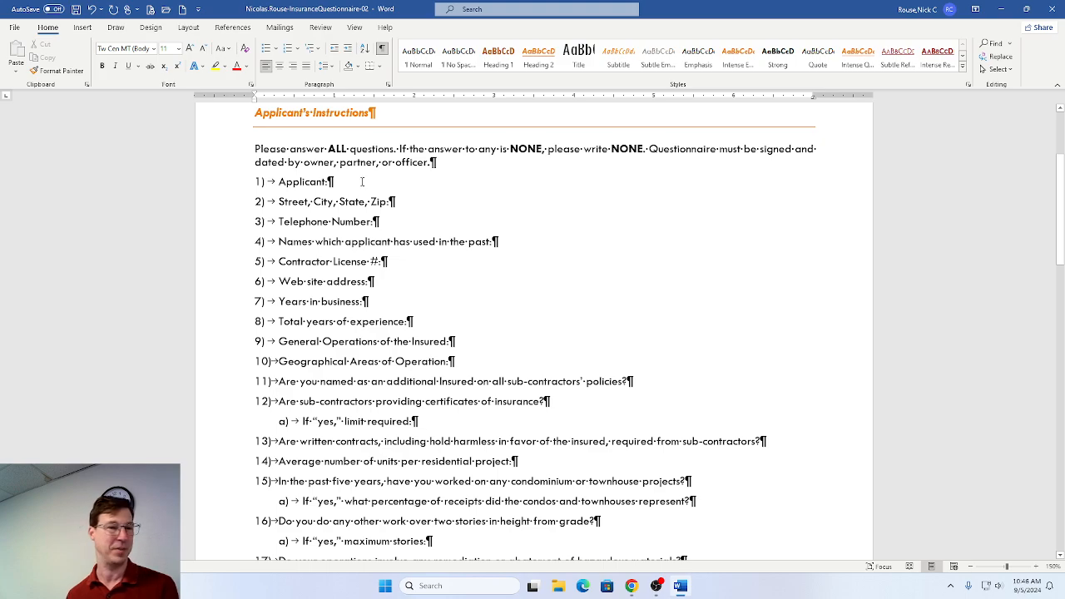
pyautogui.click(362, 181)
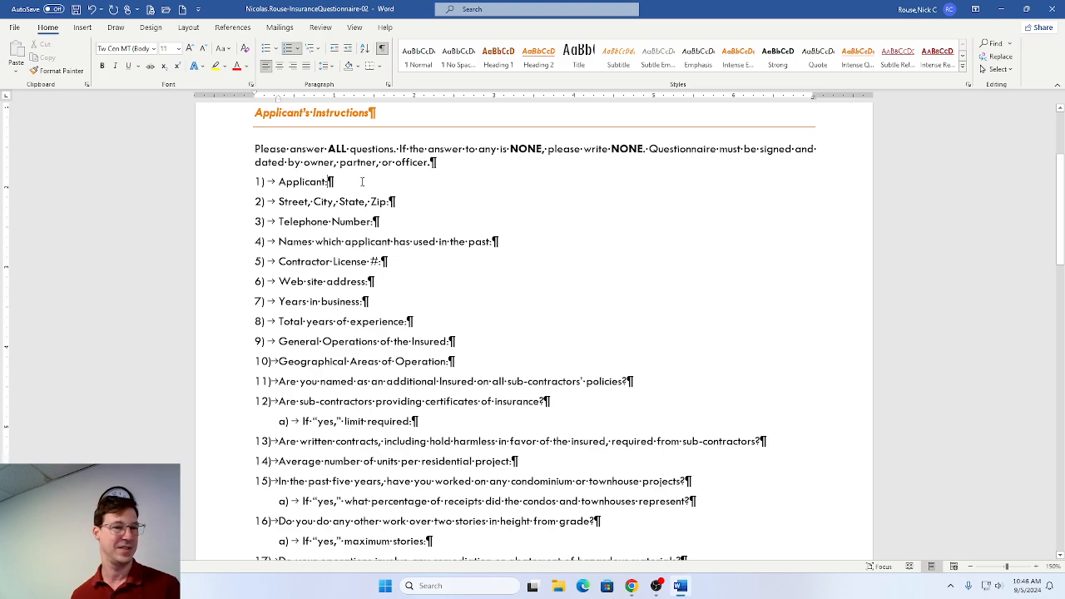
pyautogui.hotkey('ctrl', 'u')
pyautogui.press('Tab')
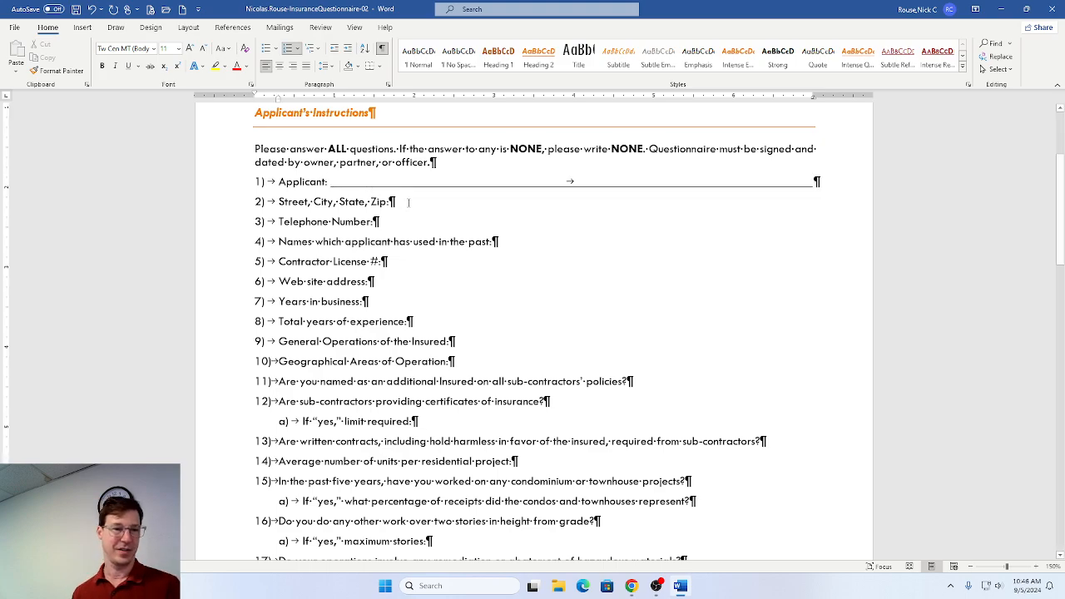
pyautogui.hotkey('ctrl', 'u')
pyautogui.press('Tab')
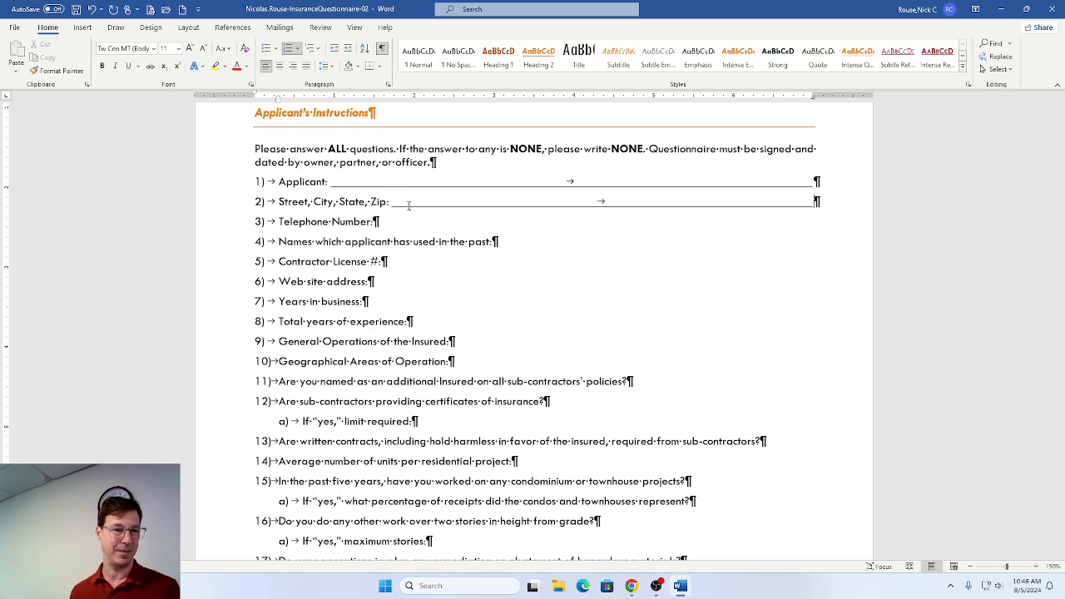
pyautogui.click(409, 221)
pyautogui.hotkey('ctrl', 'u')
pyautogui.press('Tab')
# Insert a tab with underline leader at the end of items 4 to 6: names used in the past, Contractor License #, and Web site address.
pyautogui.click(548, 243)
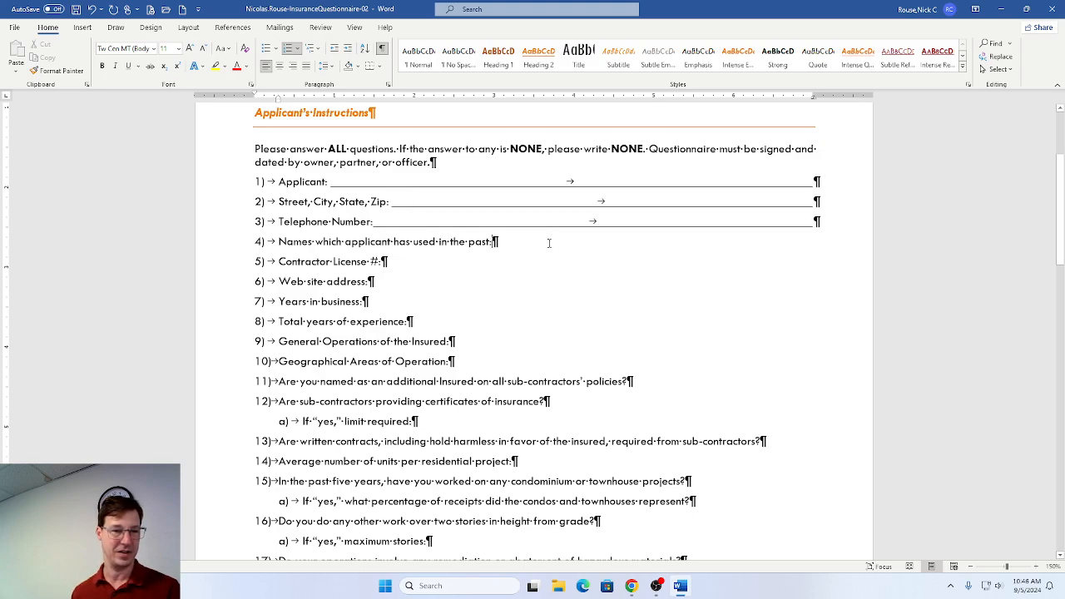
pyautogui.hotkey('ctrl', 'u')
pyautogui.press('Tab')
pyautogui.click(495, 261)
pyautogui.hotkey('ctrl', 'u')
pyautogui.press('Tab')
pyautogui.hotkey('ctrl', 'u')
pyautogui.press('Tab')
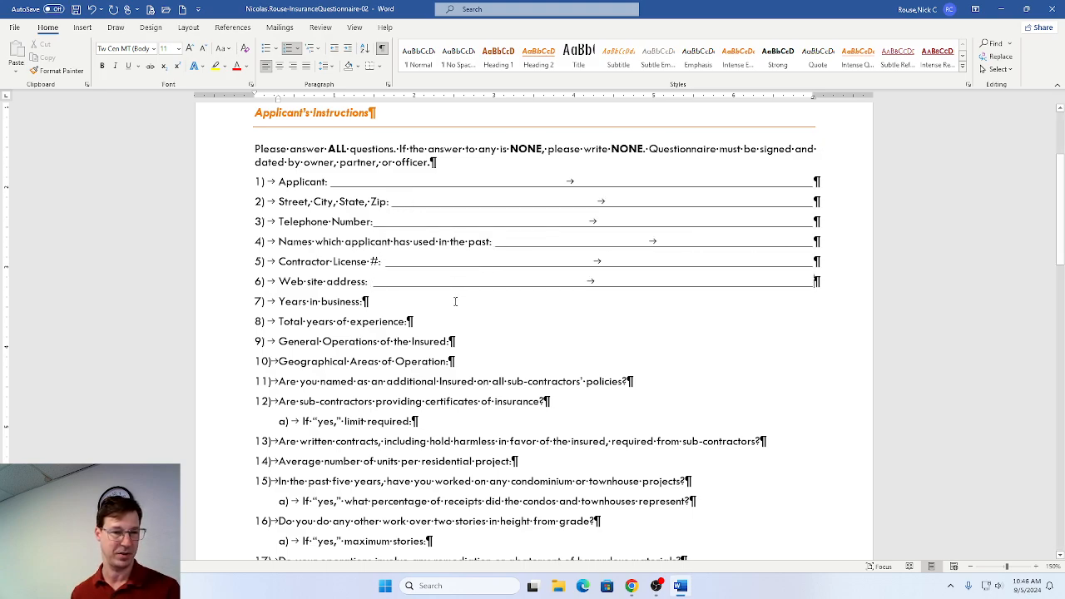
# Insert a tab with underline leader at the end of items 7 to 9: Years in business, Total years of experience, and General Operations.
pyautogui.click(457, 302)
pyautogui.hotkey('ctrl', 'u')
pyautogui.press('Tab')
pyautogui.click(460, 321)
pyautogui.hotkey('ctrl', 'u')
pyautogui.press('Tab')
pyautogui.click(489, 337)
pyautogui.hotkey('ctrl', 'u')
pyautogui.press('Tab')
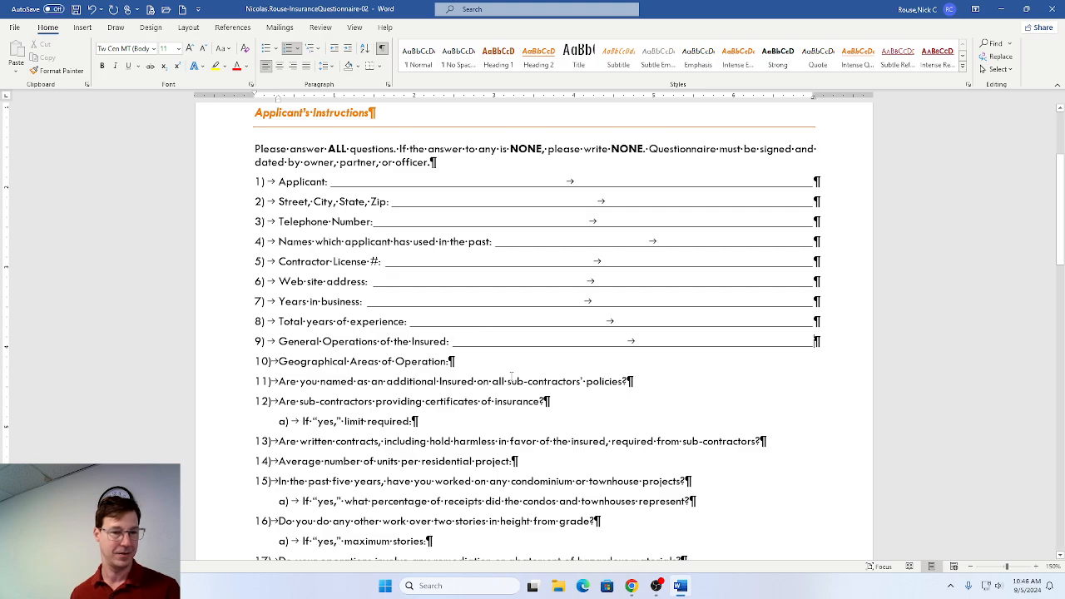
# Insert a tab with underline leader at the end of items 10 and 11: Geographical Areas of Operation and the additional Insured question.
pyautogui.click(509, 365)
pyautogui.hotkey('ctrl', 'u')
pyautogui.press('Tab')
pyautogui.click(668, 381)
pyautogui.hotkey('ctrl', 'u')
pyautogui.press('Tab')
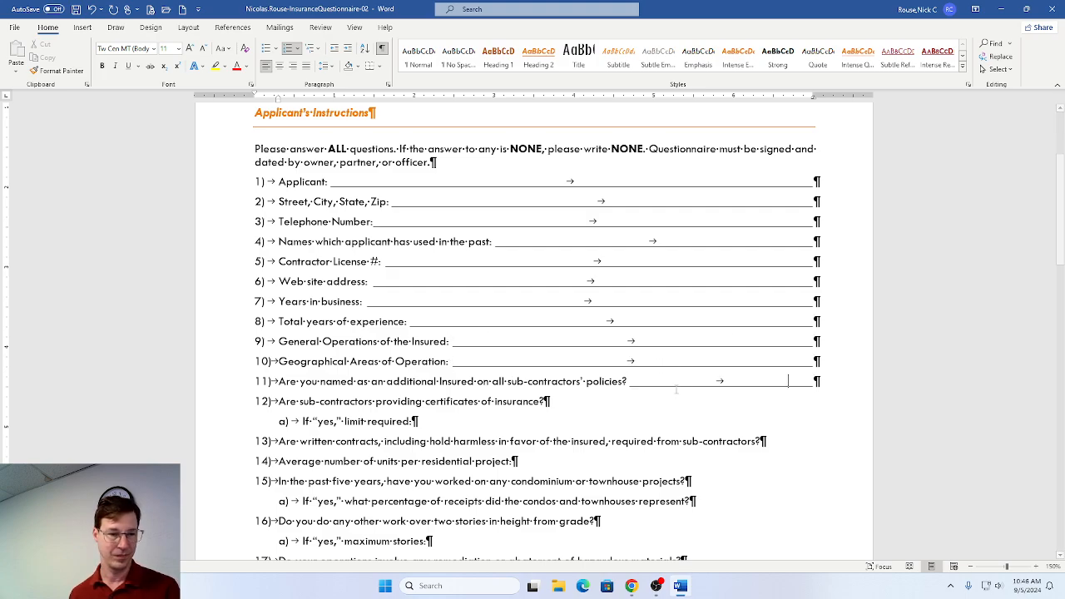
# Add the underline tab leader after item 12 on certificates of insurance, its sub-item a on limit required, and item 13 on written contracts.
pyautogui.click(582, 402)
pyautogui.hotkey('ctrl', 'u')
pyautogui.press('Tab')
pyautogui.click(549, 423)
pyautogui.press('Tab')
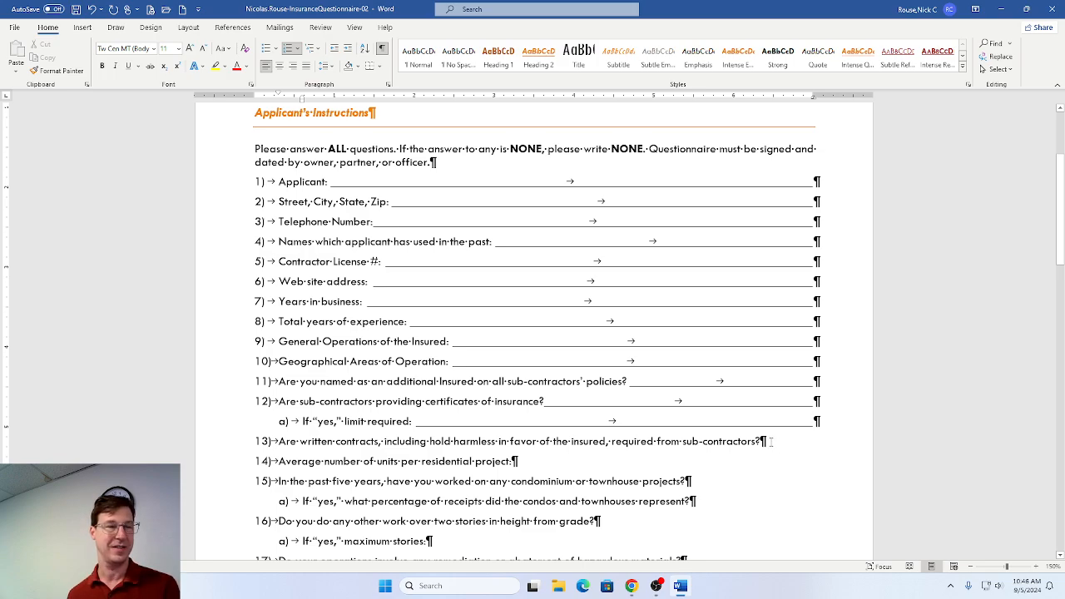
pyautogui.click(766, 442)
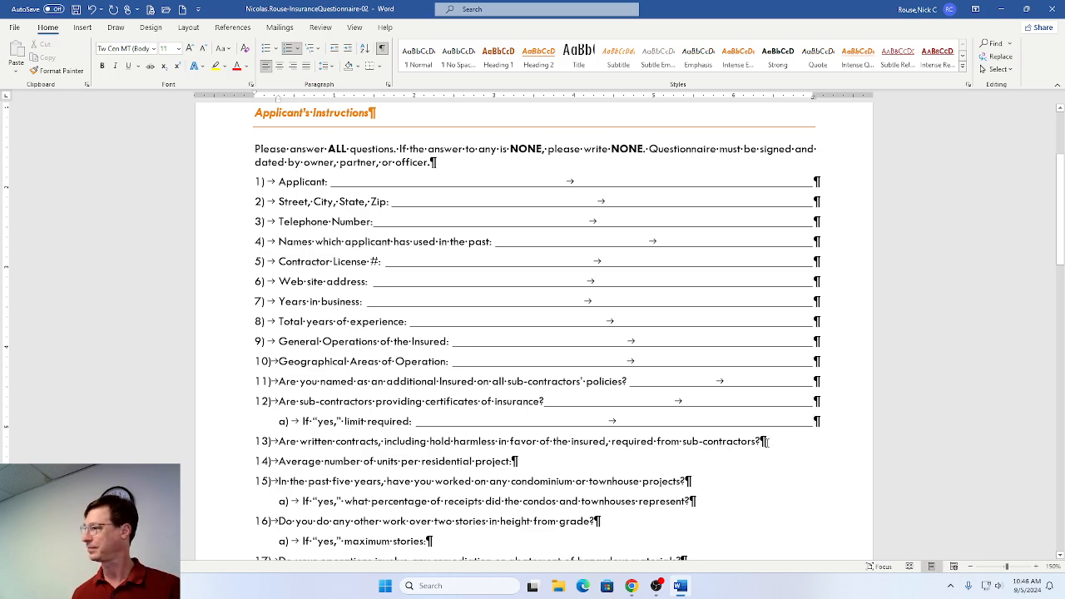
pyautogui.press('Tab')
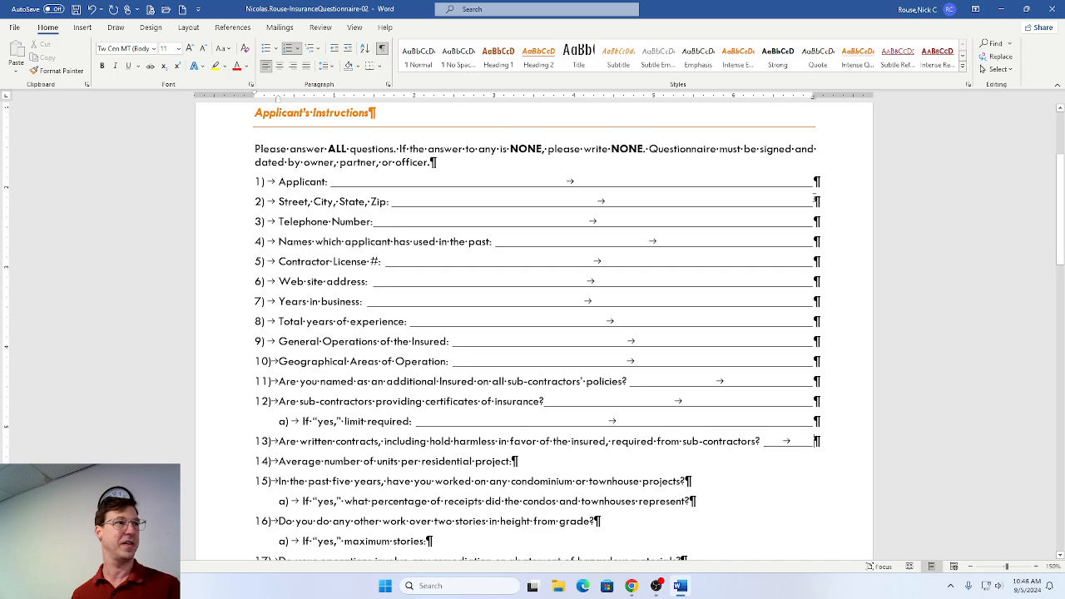
# Add the underline tab leader after item 14 on average units, item 15 on condominium projects, and its percentage-of-receipts sub-item.
pyautogui.click(749, 461)
pyautogui.press('Tab')
pyautogui.click(749, 480)
pyautogui.press('Tab')
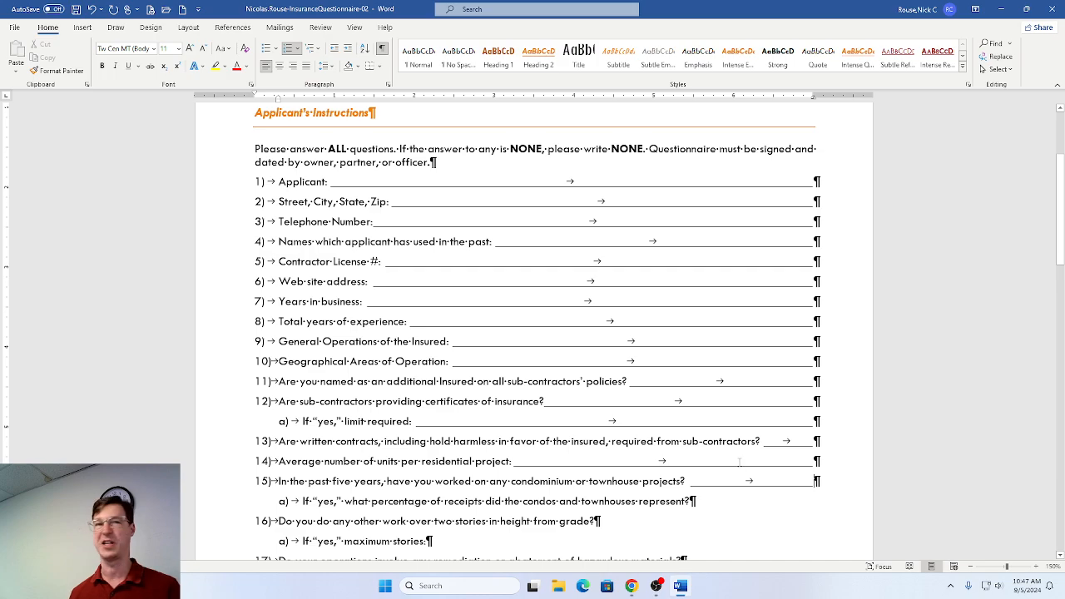
pyautogui.click(731, 502)
pyautogui.press('Tab')
# Add the underline tab leader after item 16 on work over two stories and its maximum stories sub-item.
pyautogui.click(687, 522)
pyautogui.press('Tab')
pyautogui.click(683, 539)
pyautogui.press('Tab')
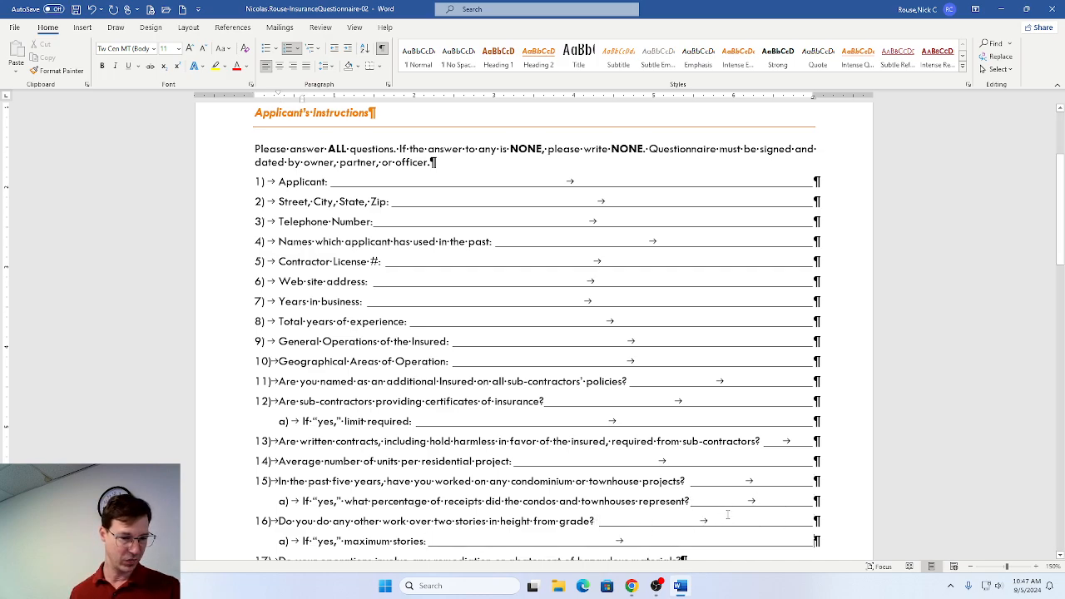
# Add the underline tab leader after item 17 on remediation, item 18 on work below grade, and its maximum depth sub-item.
pyautogui.scroll(-4, 746, 487)
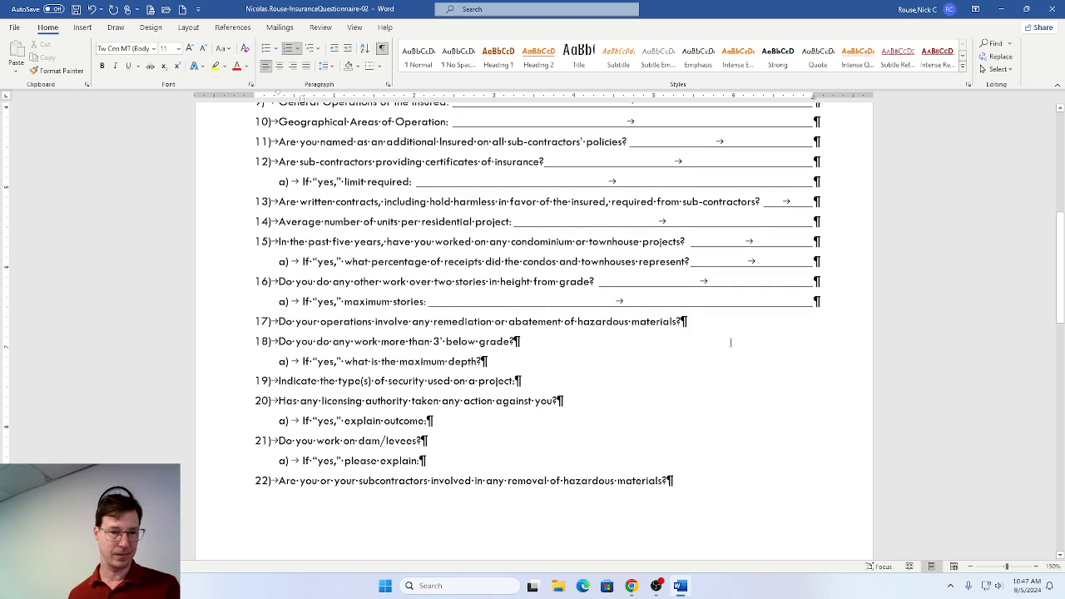
pyautogui.click(728, 323)
pyautogui.press('Tab')
pyautogui.click(717, 339)
pyautogui.press('Tab')
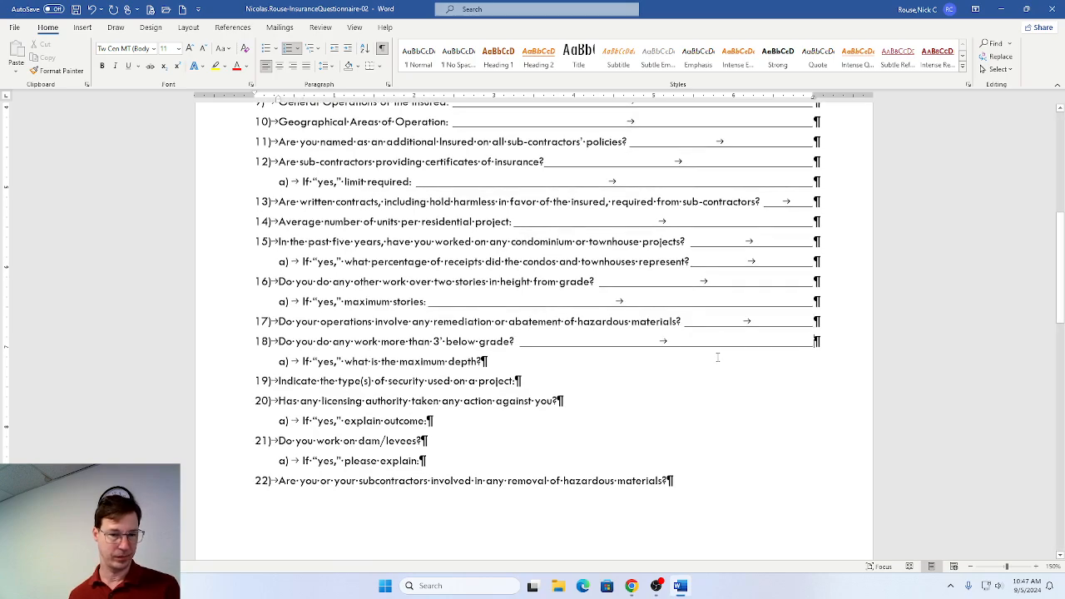
pyautogui.click(718, 359)
pyautogui.press('Tab')
# Add the underline tab leader after item 19 on security types, item 20 on licensing authority action, and its explain outcome sub-item.
pyautogui.click(720, 381)
pyautogui.press('Tab')
pyautogui.click(726, 403)
pyautogui.press('Tab')
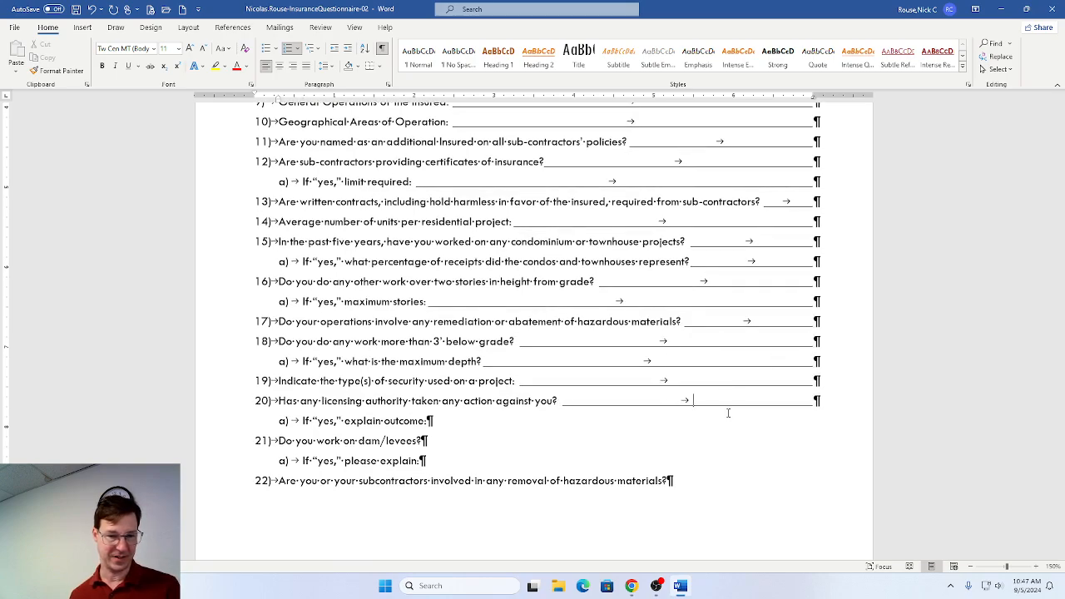
pyautogui.click(725, 421)
pyautogui.press('Tab')
# Add the underline tab leader after item 21 on dam/levees, its please explain sub-item, and item 22 on hazardous materials removal.
pyautogui.click(724, 441)
pyautogui.press('Tab')
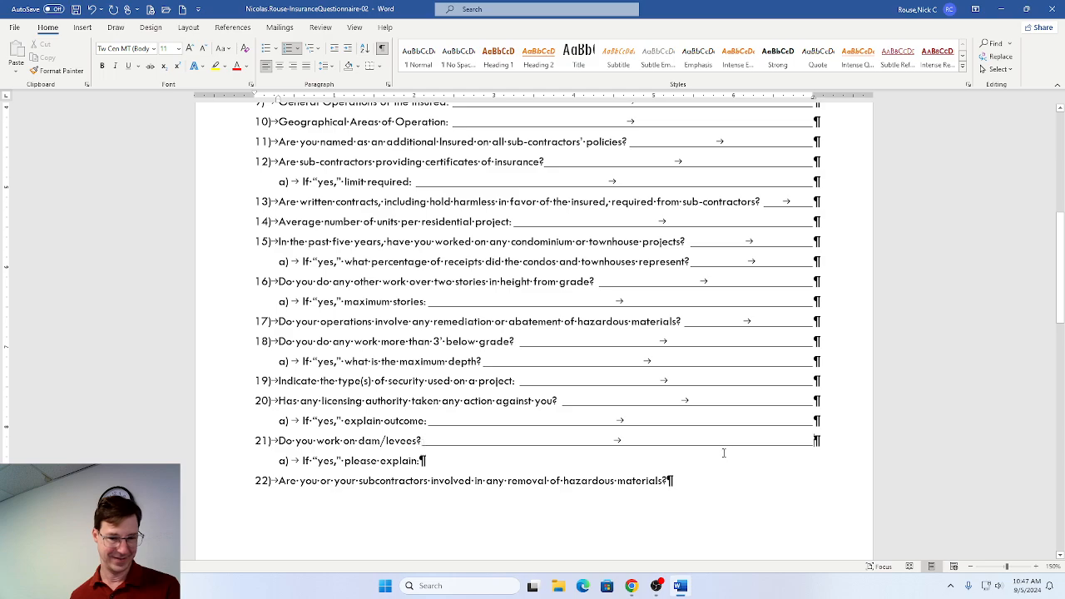
pyautogui.click(722, 461)
pyautogui.press('Tab')
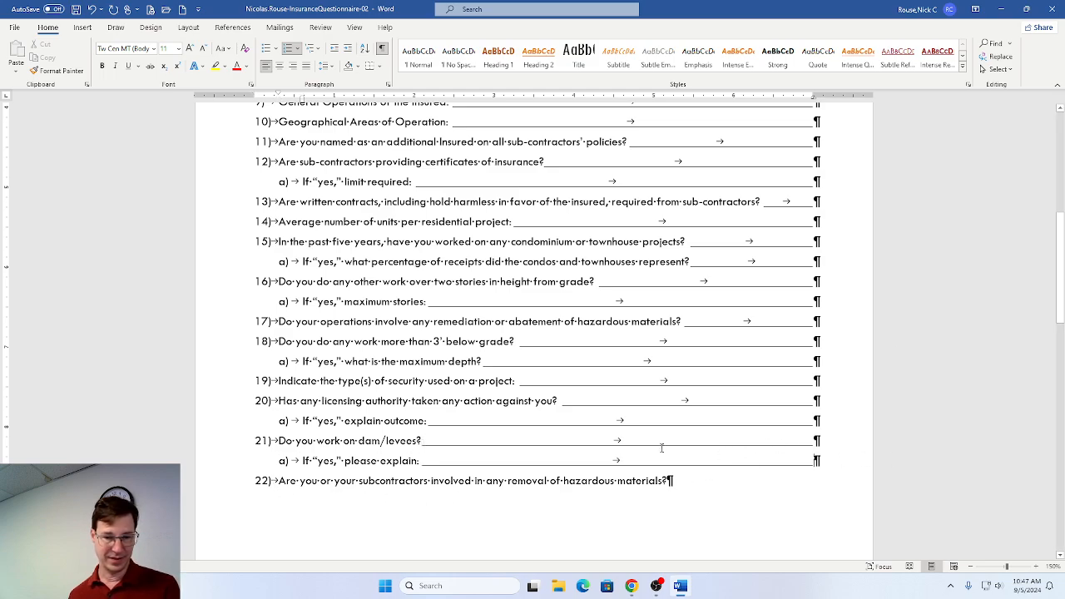
pyautogui.click(671, 481)
pyautogui.press('Tab')
# Add the underline tab leader after sub-item 22a on hazardous material type, items 23 and 24, and sub-item 24a.
pyautogui.scroll(-10, 629, 310)
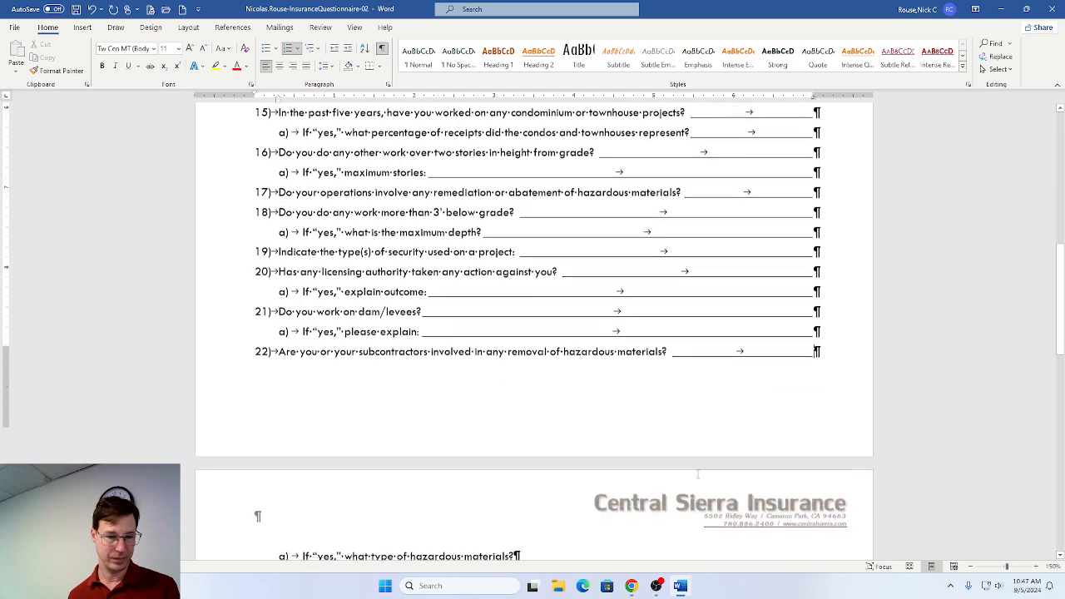
pyautogui.click(620, 245)
pyautogui.press('Tab')
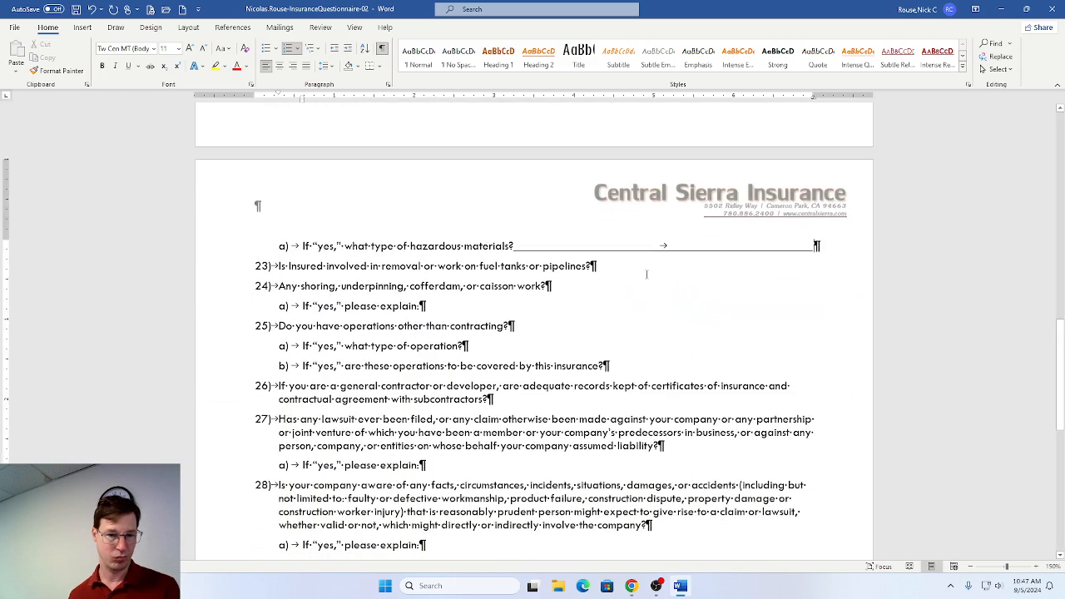
pyautogui.click(616, 266)
pyautogui.press('Tab')
pyautogui.click(599, 287)
pyautogui.press('Tab')
pyautogui.click(596, 306)
pyautogui.press('Tab')
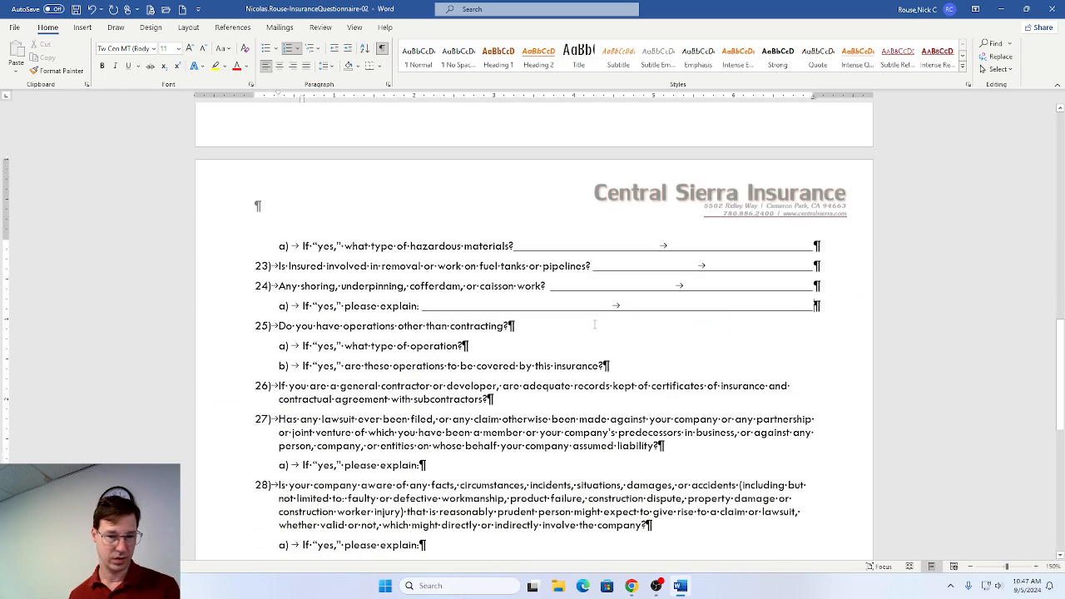
# Add the underline tab leader after item 25 on operations other than contracting and its sub-items a and b.
pyautogui.click(596, 325)
pyautogui.press('Tab')
pyautogui.click(591, 345)
pyautogui.press('Tab')
pyautogui.click(649, 367)
pyautogui.press('Tab')
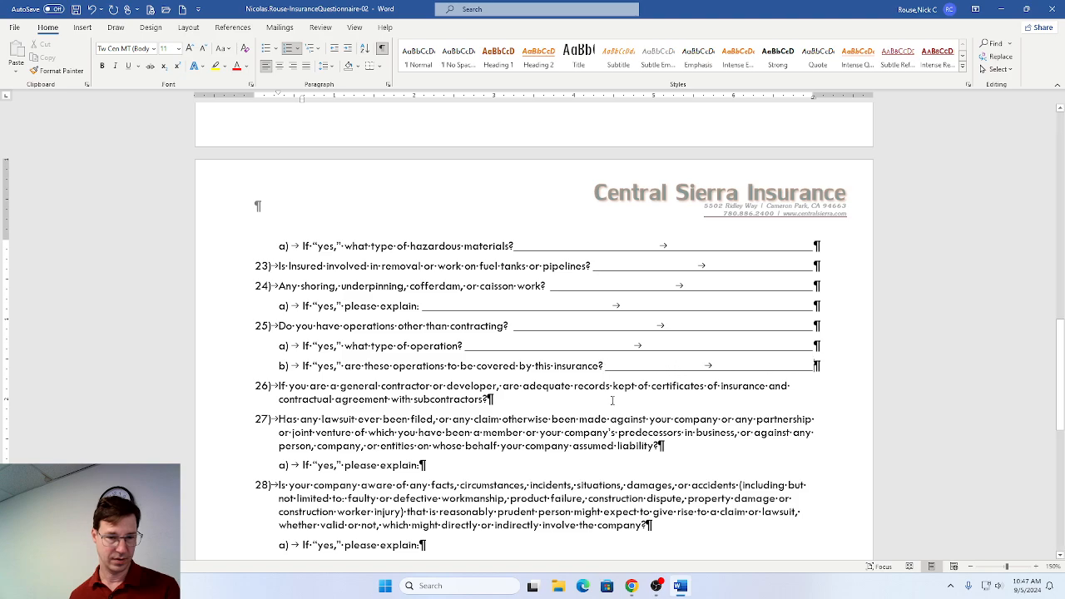
# Add the underline tab leader after item 26 on subcontractor records, item 27 on lawsuits filed, and its please explain sub-item.
pyautogui.click(614, 400)
pyautogui.press('Tab')
pyautogui.click(678, 447)
pyautogui.press('Tab')
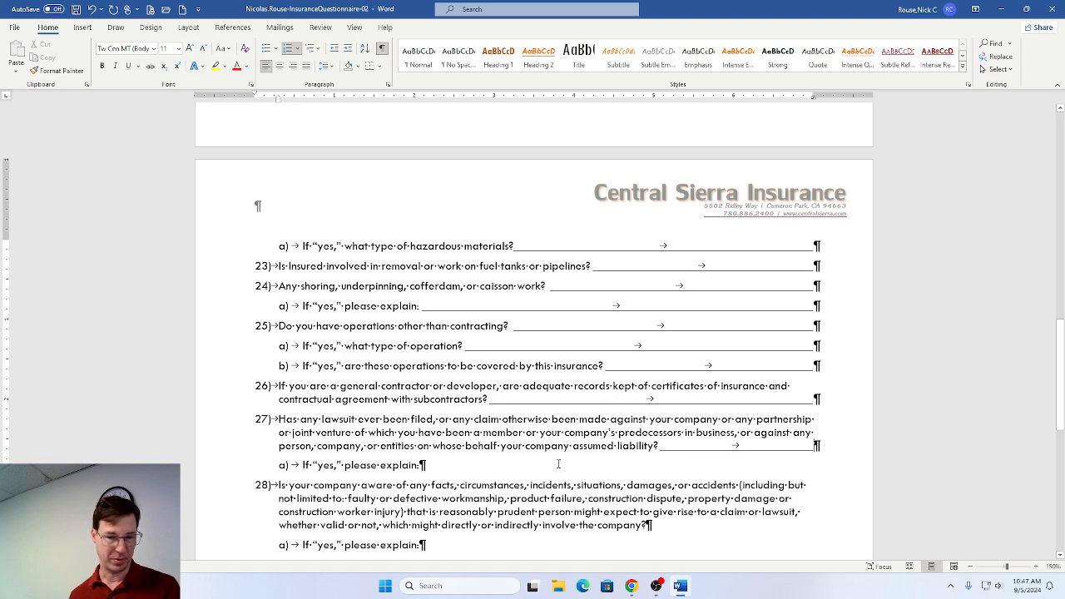
pyautogui.click(433, 465)
pyautogui.press('Tab')
# Add the underline tab leader after item 28 on facts and circumstances and its please explain sub-item.
pyautogui.scroll(-2, 648, 427)
pyautogui.click(680, 448)
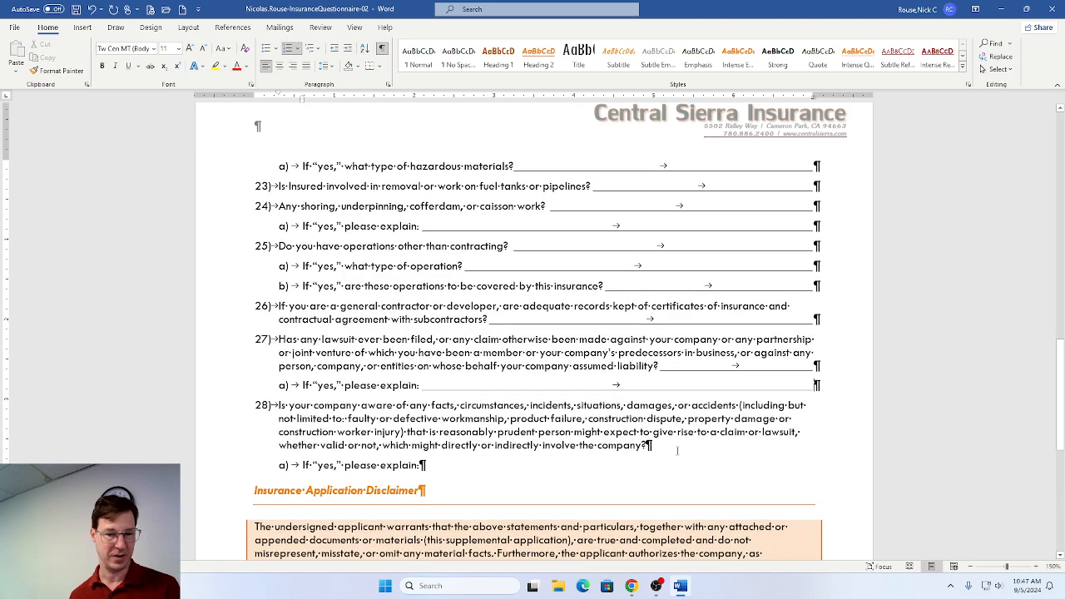
pyautogui.press('Tab')
pyautogui.click(422, 465)
pyautogui.press('Tab')
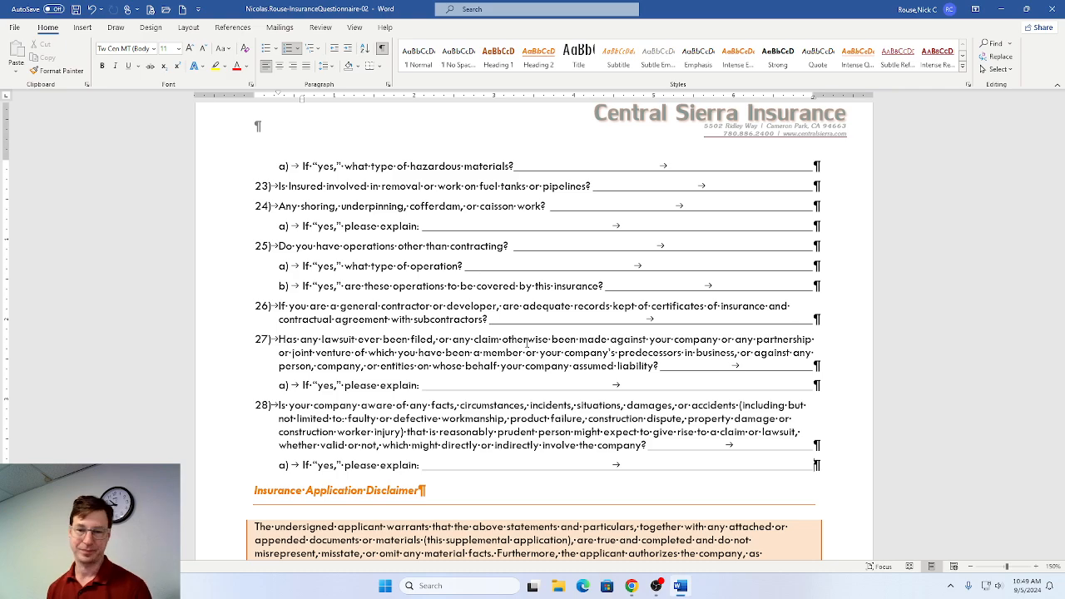
# Switch to the SIMnet instructions and mark steps i and j on adding tabs to the list items as complete.
pyautogui.hotkey('alt', 'Tab')
pyautogui.scroll(-3, 447, 243)
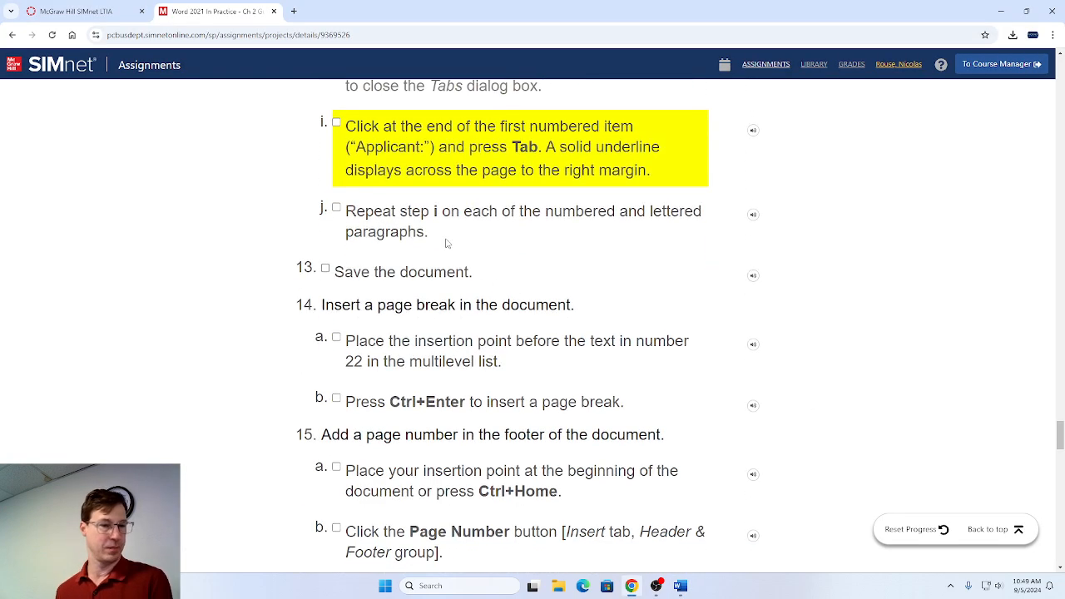
pyautogui.click(336, 123)
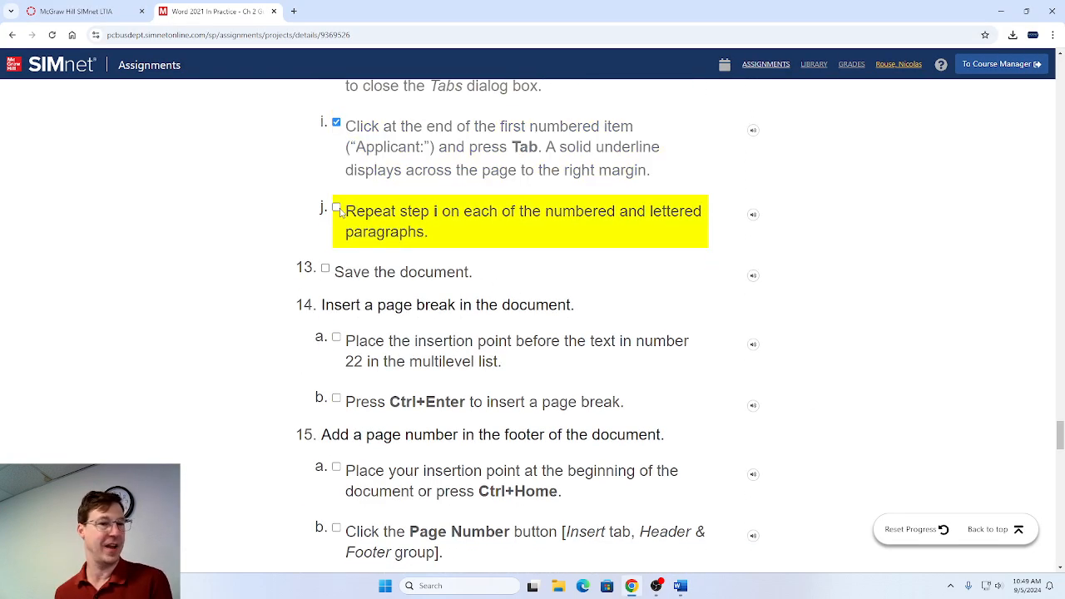
pyautogui.click(336, 207)
pyautogui.scroll(-1, 371, 232)
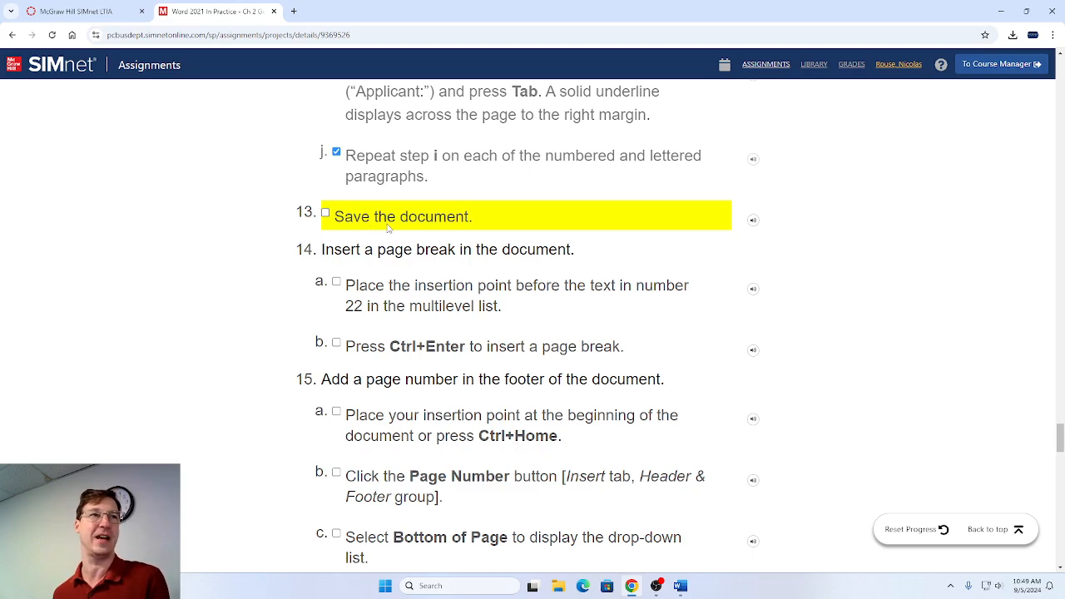
# Check the document in Word, then mark step 13, Save the document, as complete in SIMnet.
pyautogui.hotkey('alt', 'Tab')
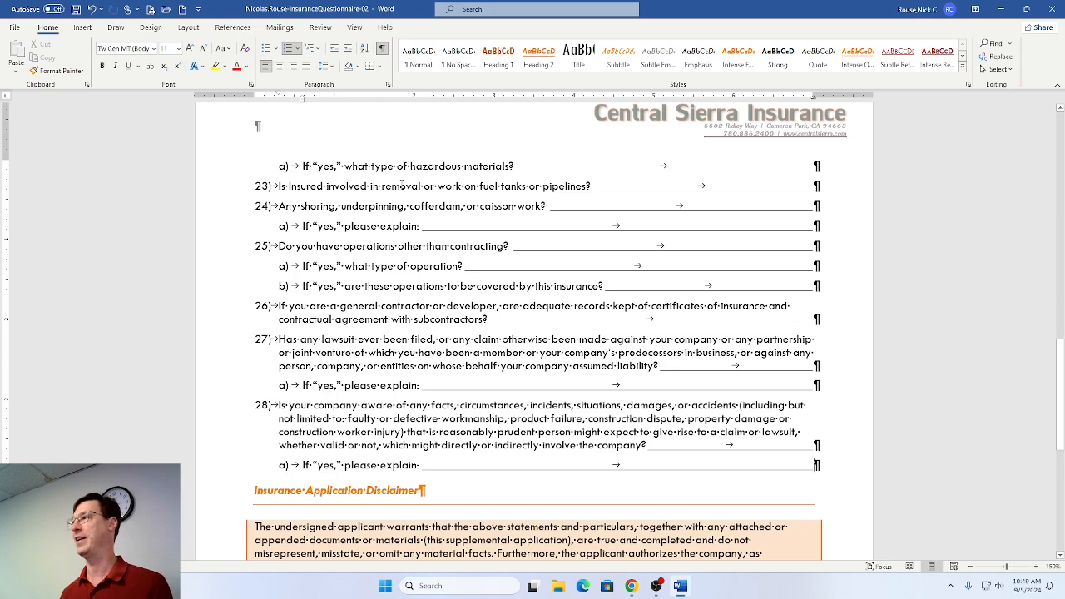
pyautogui.hotkey('alt', 'Tab')
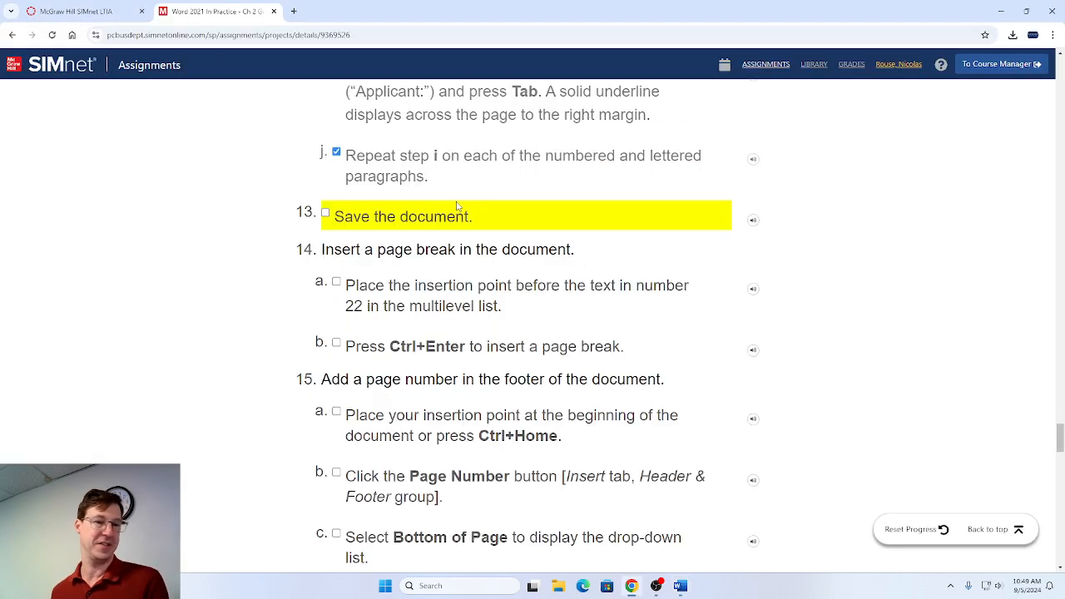
pyautogui.click(326, 213)
pyautogui.scroll(-1, 370, 264)
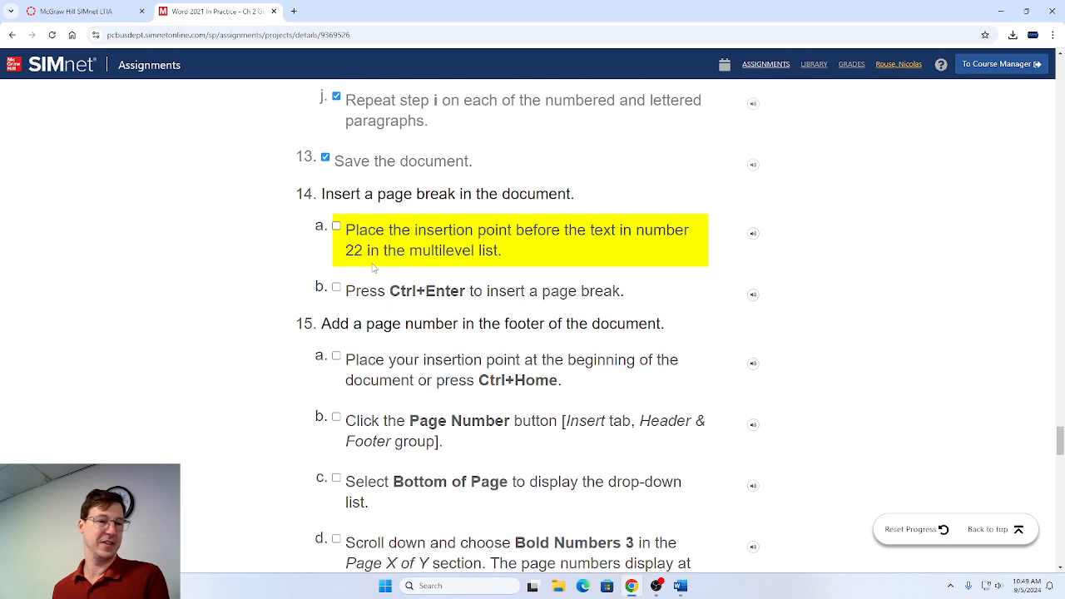
# Return to Word and insert a page break before the text of item 22 in the multilevel list.
pyautogui.hotkey('alt', 'Tab')
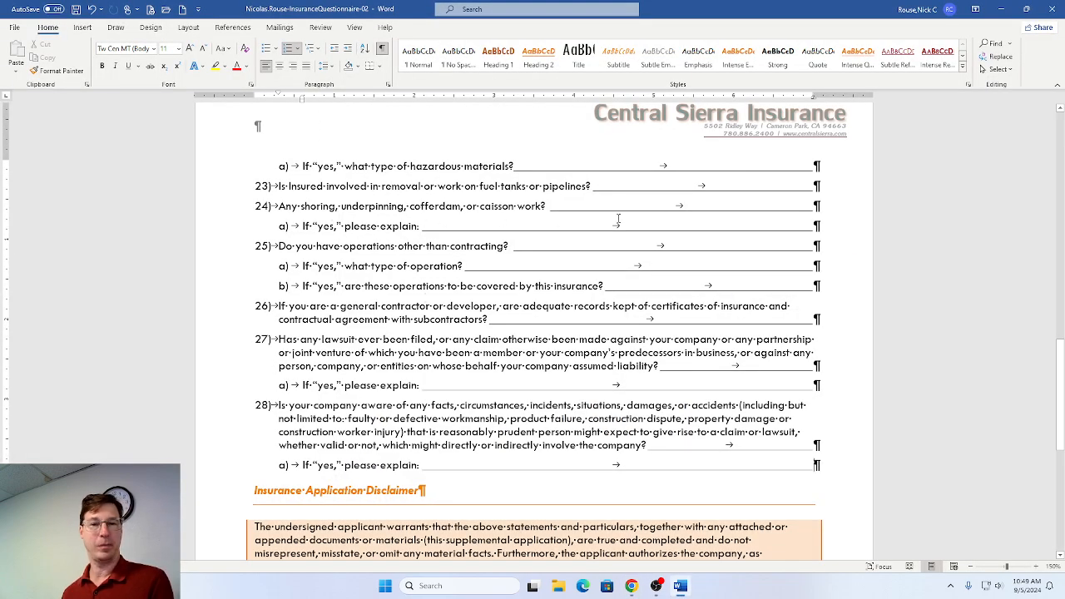
pyautogui.scroll(4, 618, 220)
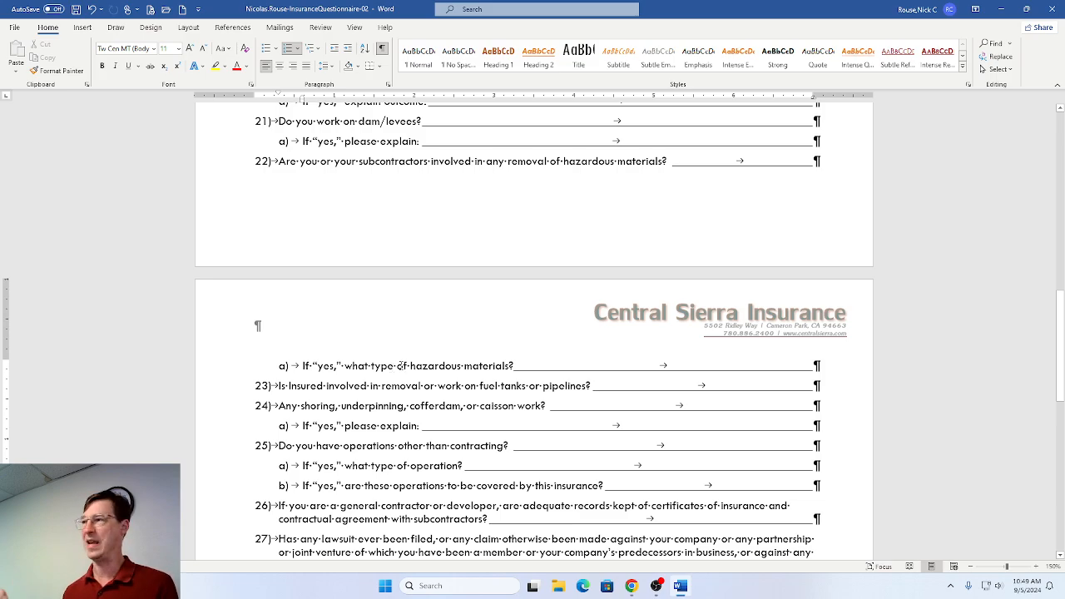
pyautogui.hotkey('alt', 'Tab')
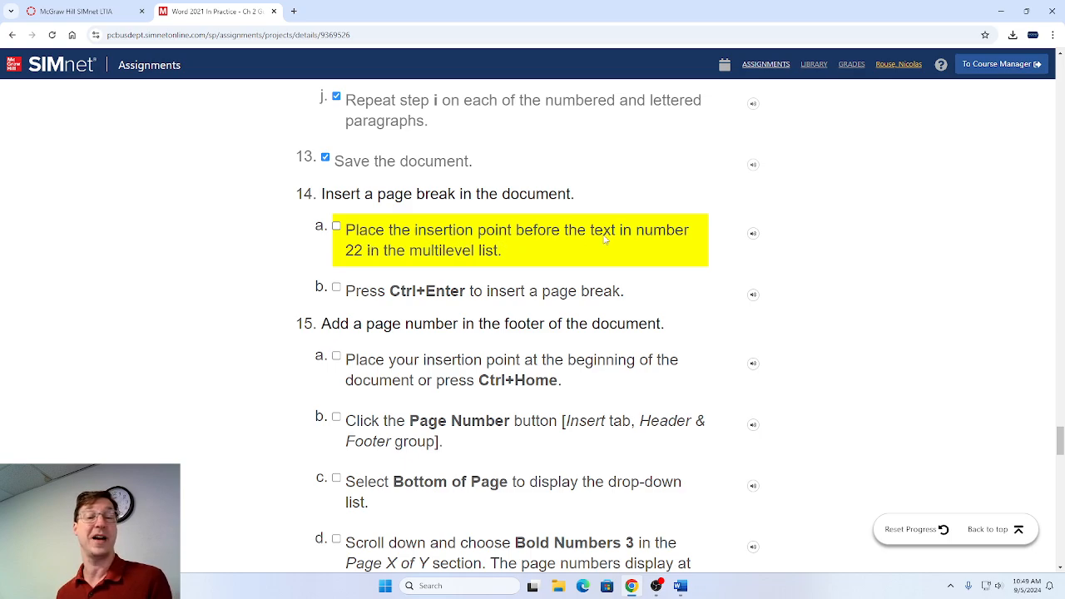
pyautogui.hotkey('alt', 'Tab')
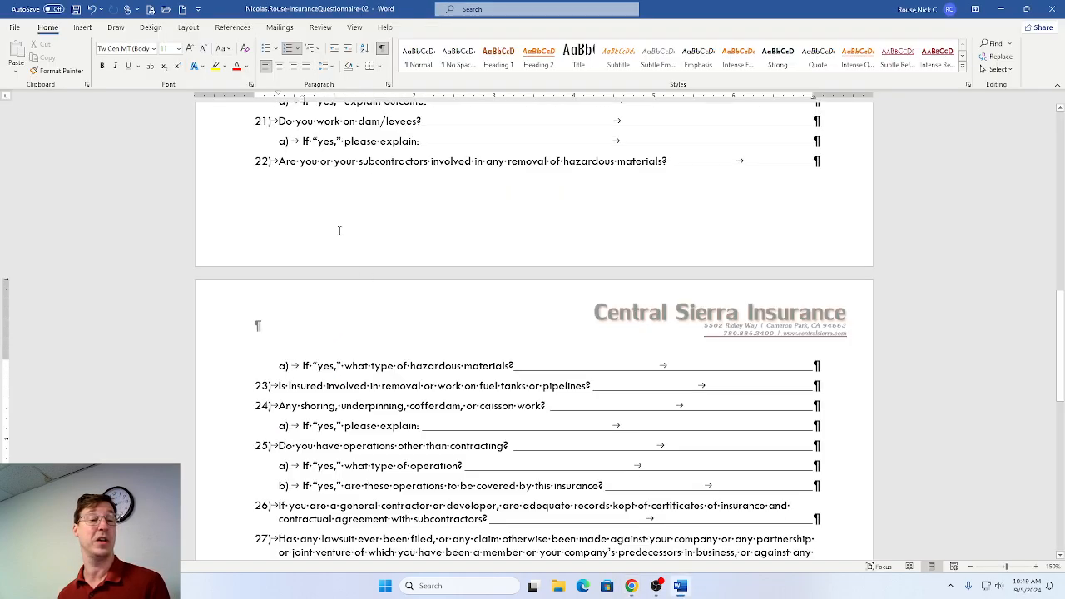
pyautogui.click(278, 160)
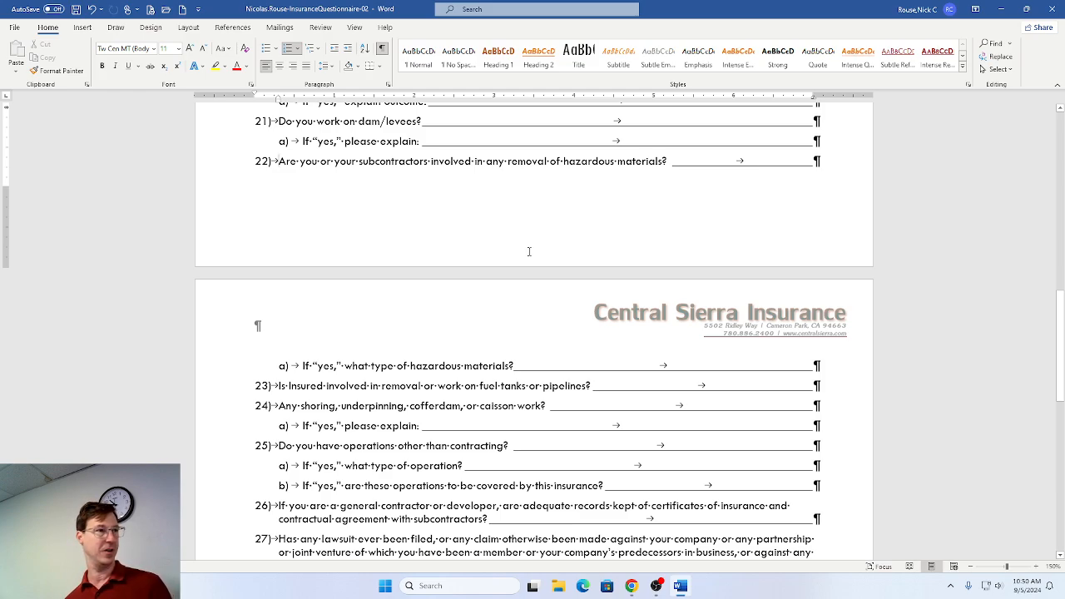
pyautogui.hotkey('ctrl', 'Return')
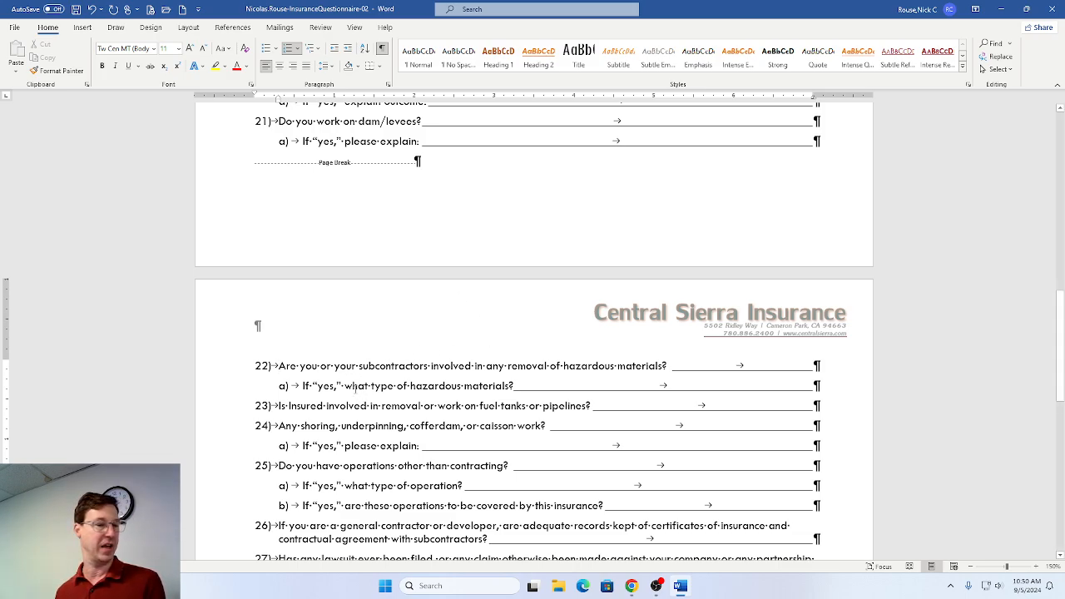
# Mark both parts of step 14 complete in SIMnet, and return to Word after reading the step 15 footer page number instructions.
pyautogui.hotkey('alt', 'Tab')
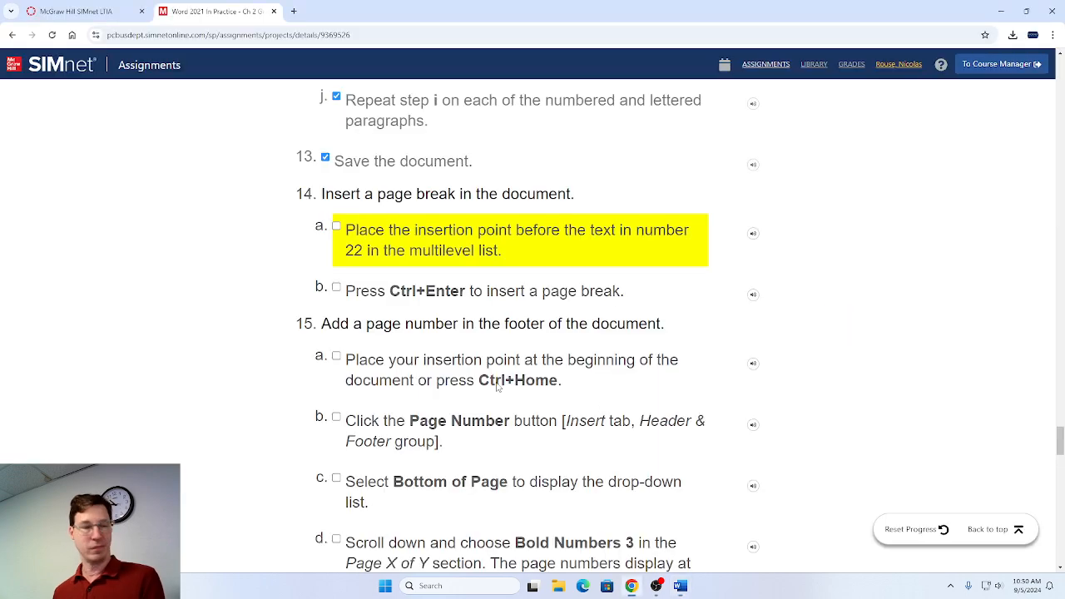
pyautogui.click(337, 288)
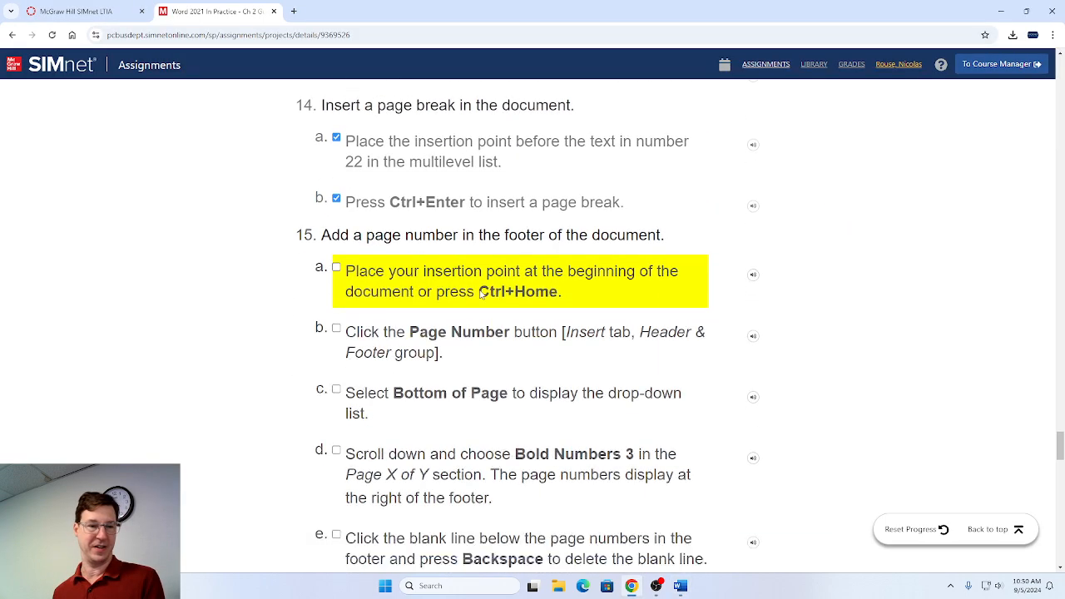
pyautogui.scroll(-3, 466, 300)
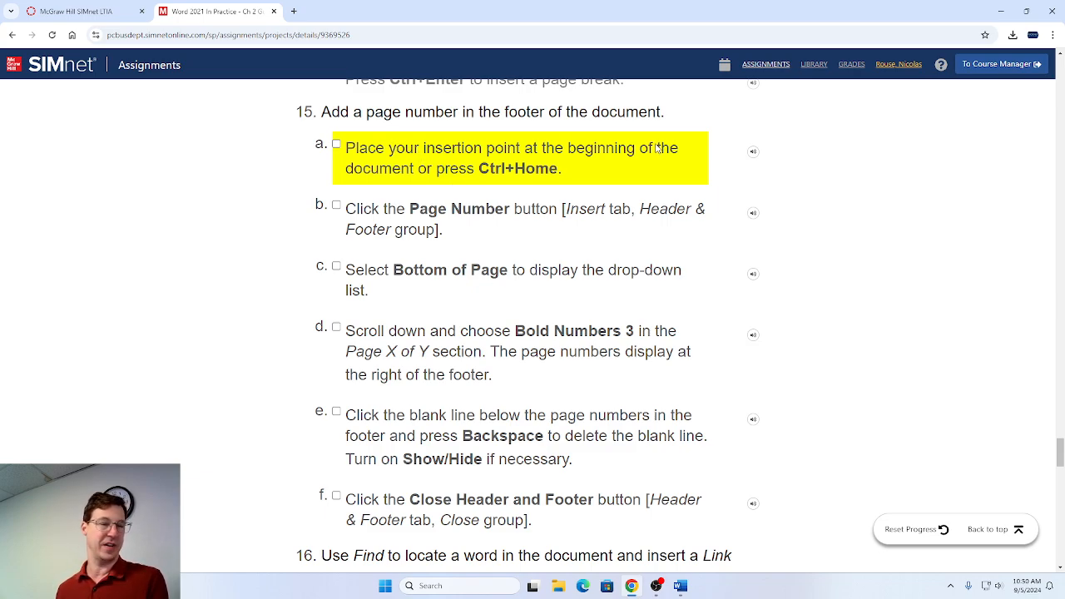
pyautogui.hotkey('alt', 'Tab')
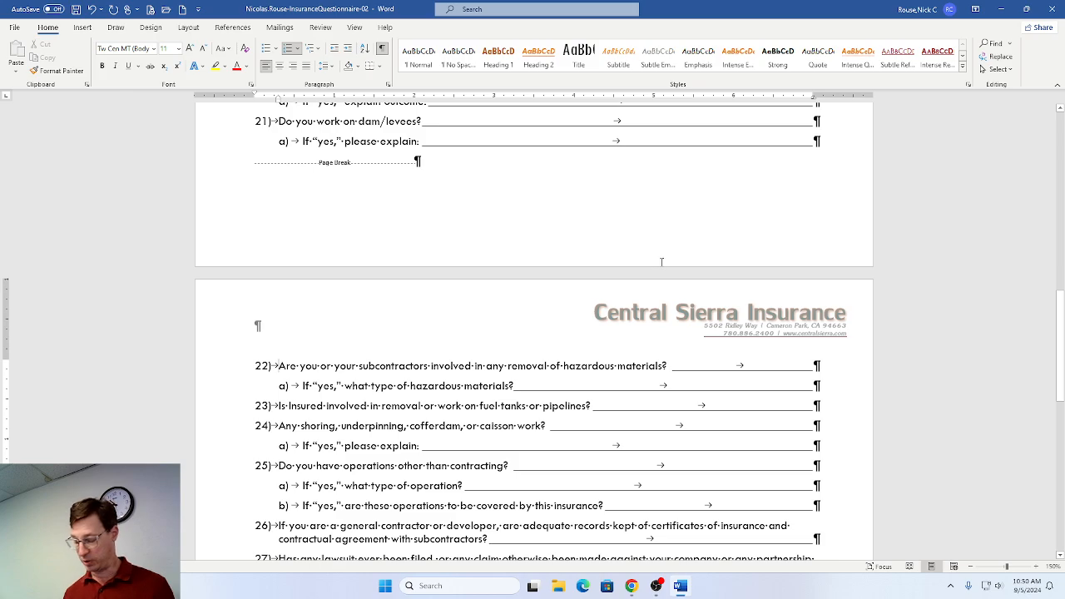
# Place the insertion point at the start of the document, and mark step 15a complete in SIMnet.
pyautogui.hotkey('ctrl', 'Home')
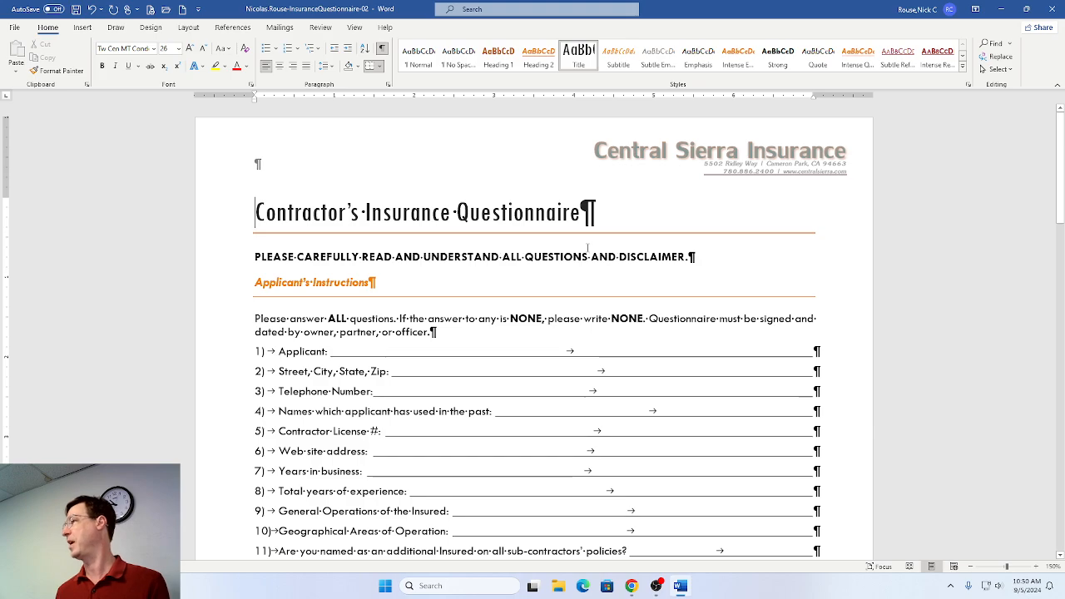
pyautogui.hotkey('alt', 'Tab')
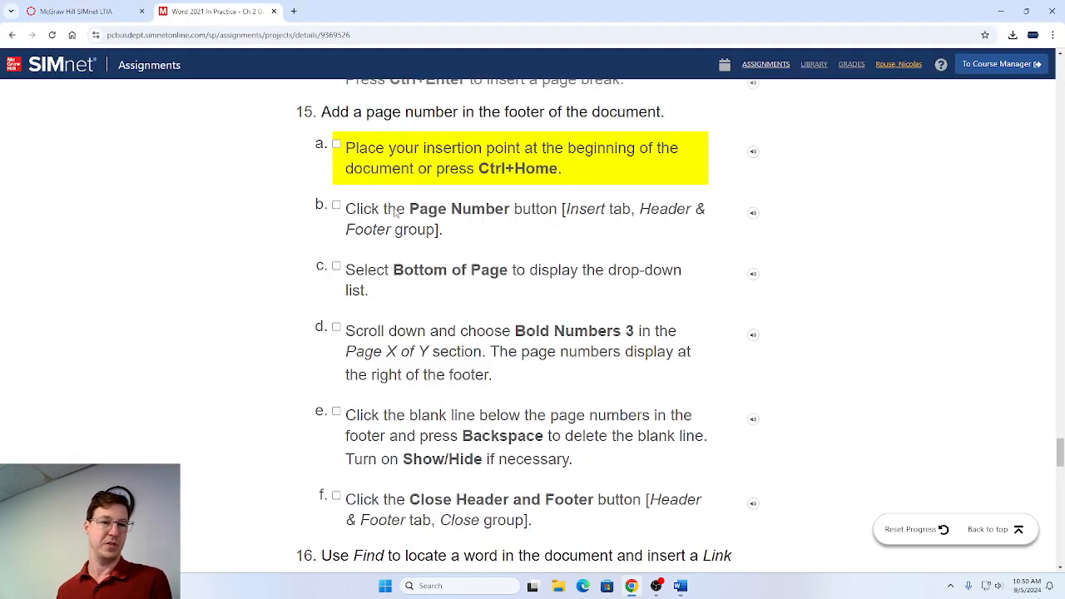
pyautogui.scroll(-1, 438, 211)
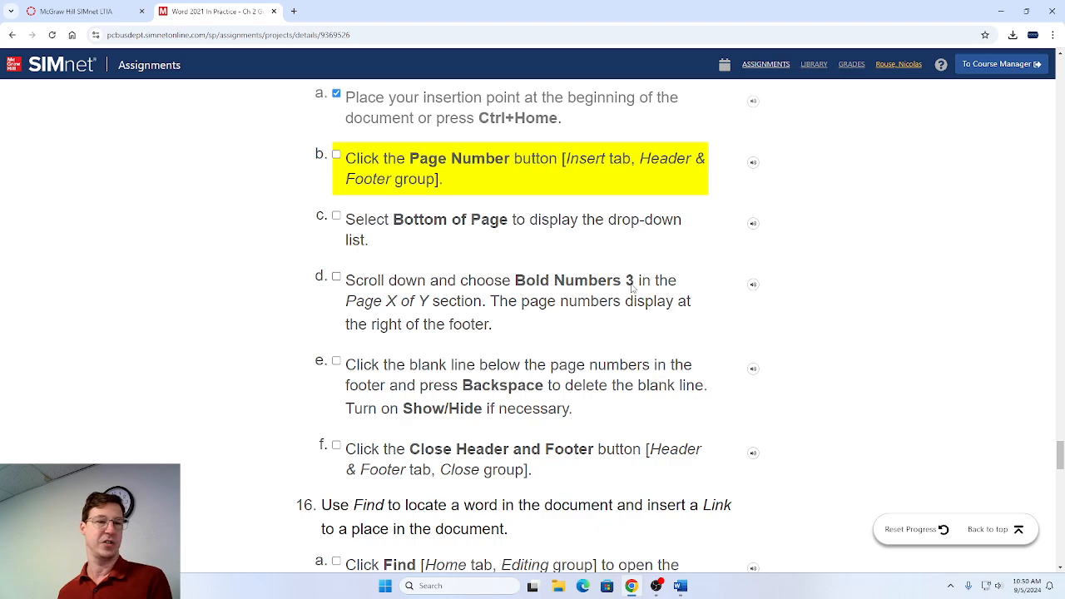
# Return to Word, add Bold Numbers 3 page numbers at the bottom of the page, and delete the blank line below them in the footer.
pyautogui.hotkey('alt', 'Tab')
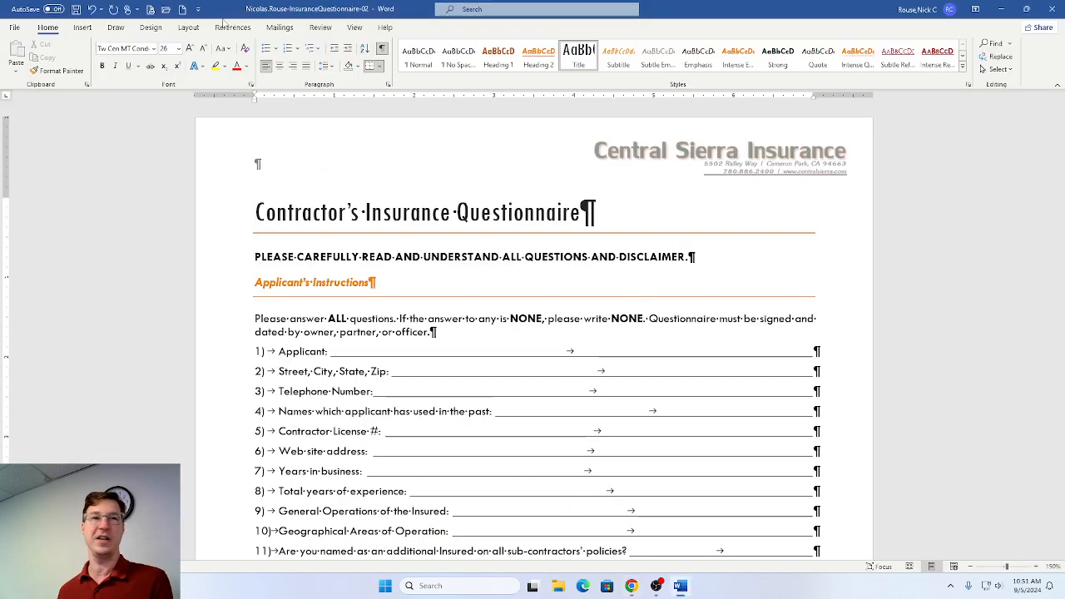
pyautogui.click(82, 30)
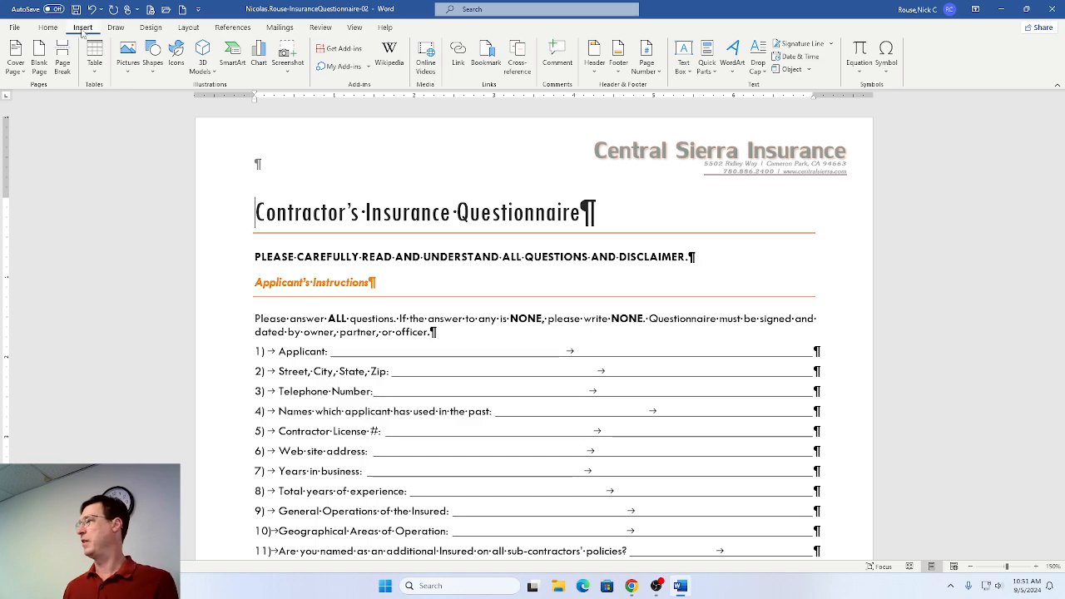
pyautogui.hotkey('alt', 'Tab')
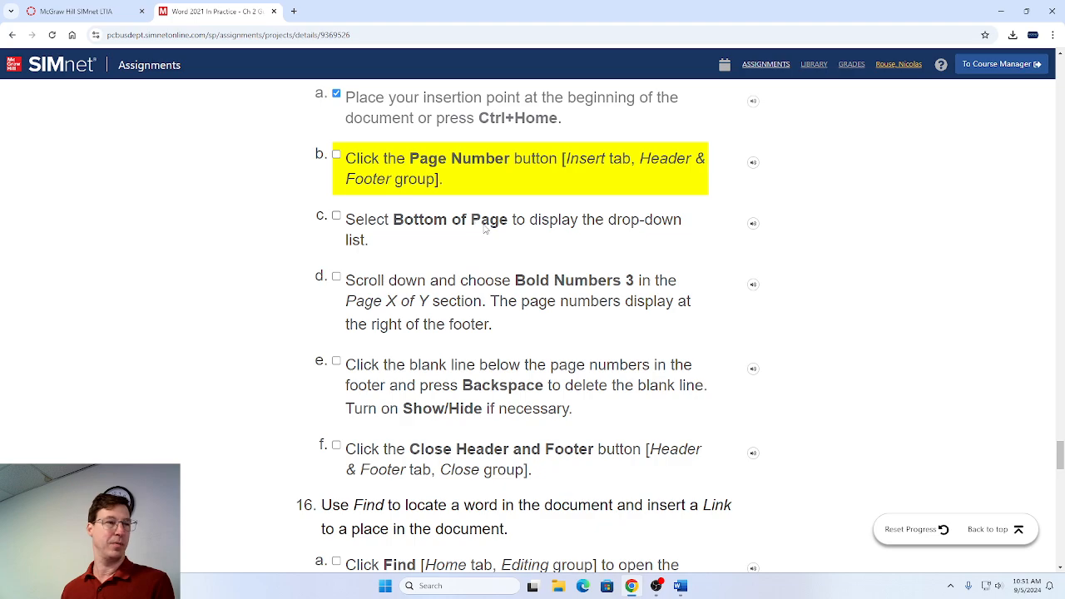
pyautogui.hotkey('alt', 'Tab')
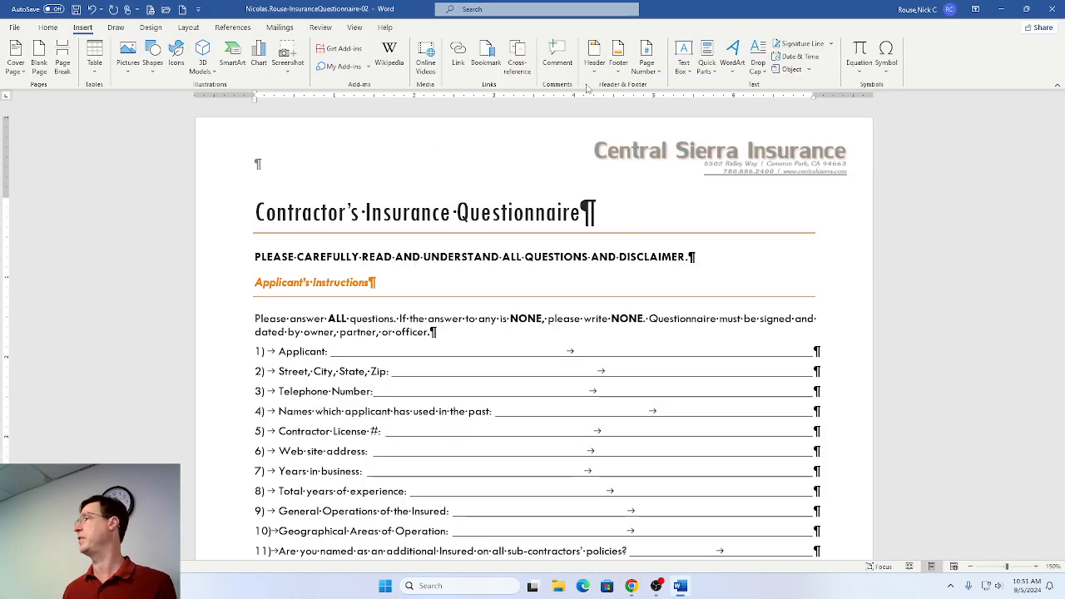
pyautogui.click(648, 71)
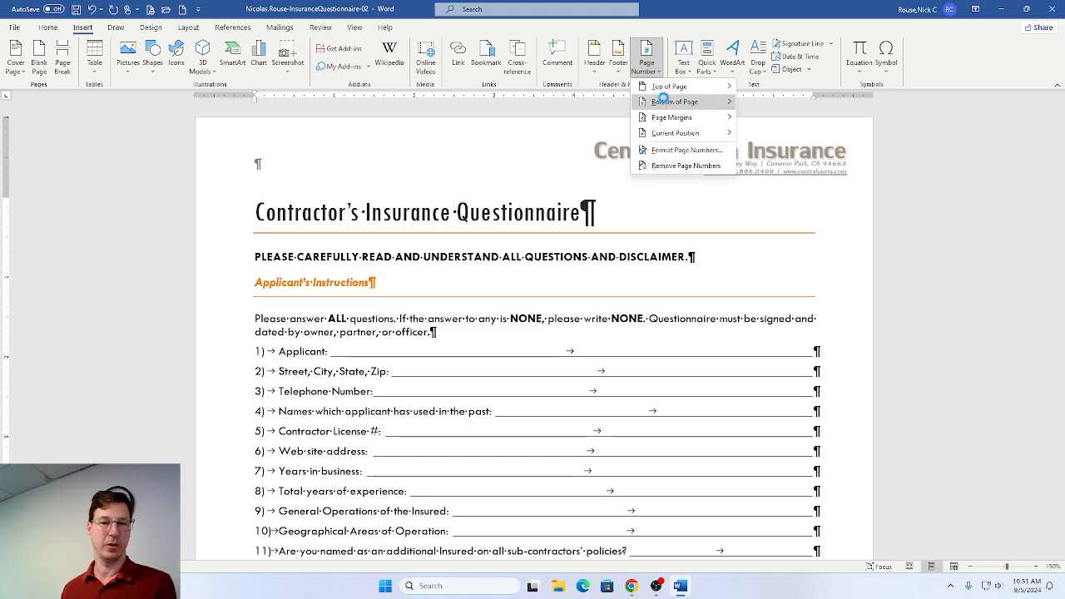
pyautogui.moveTo(664, 100)
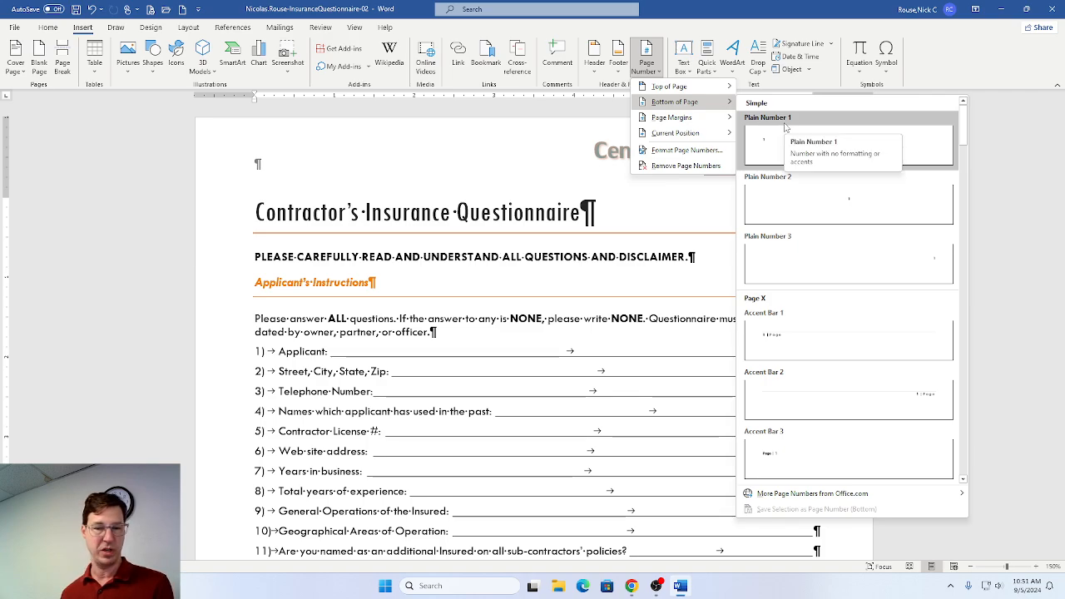
pyautogui.scroll(-3, 784, 126)
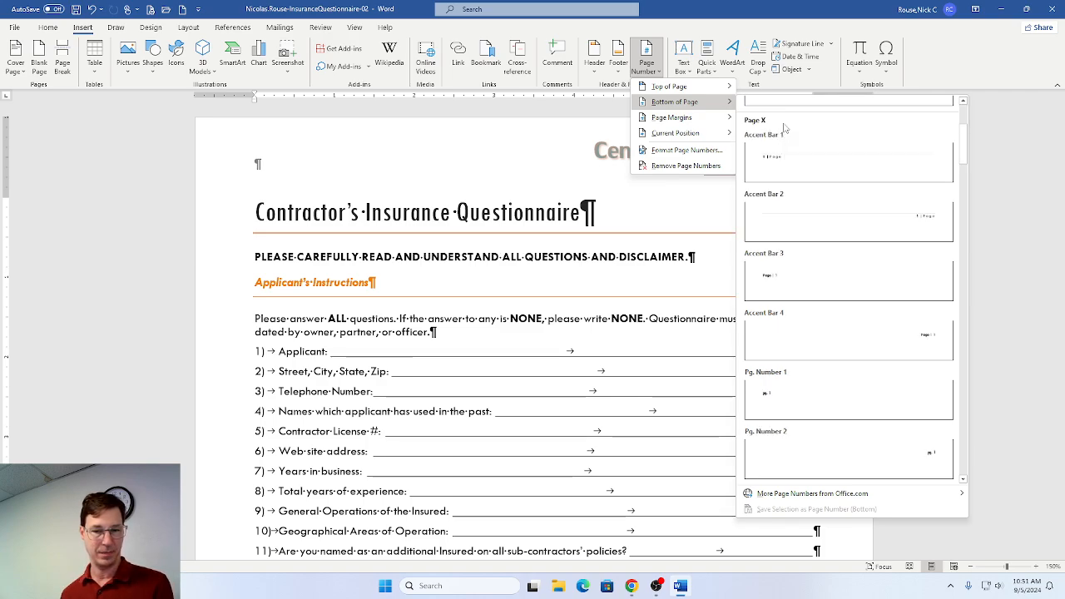
pyautogui.scroll(-3, 785, 126)
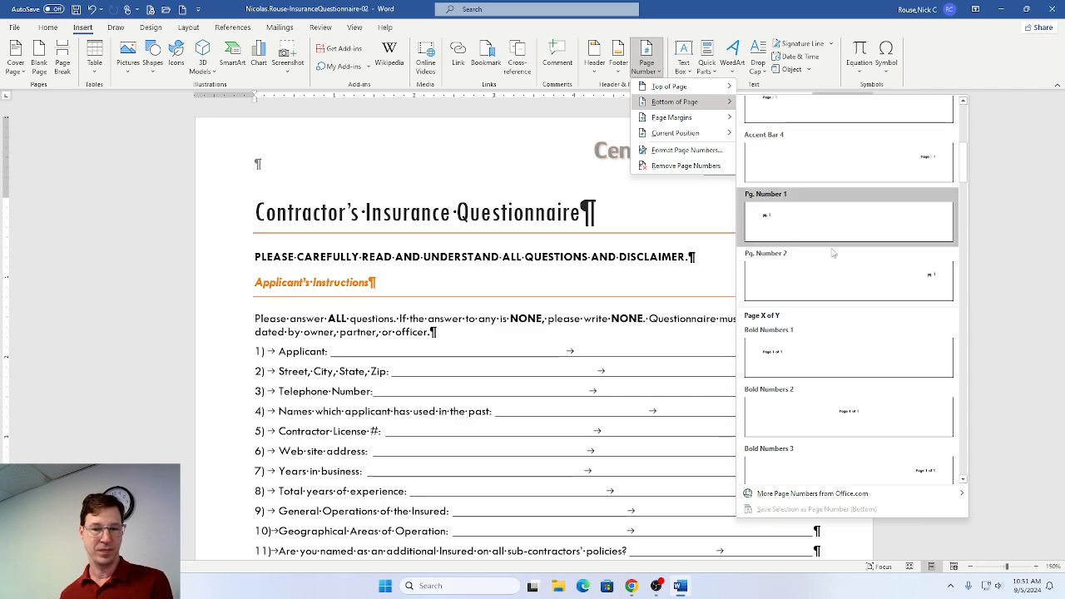
pyautogui.click(828, 464)
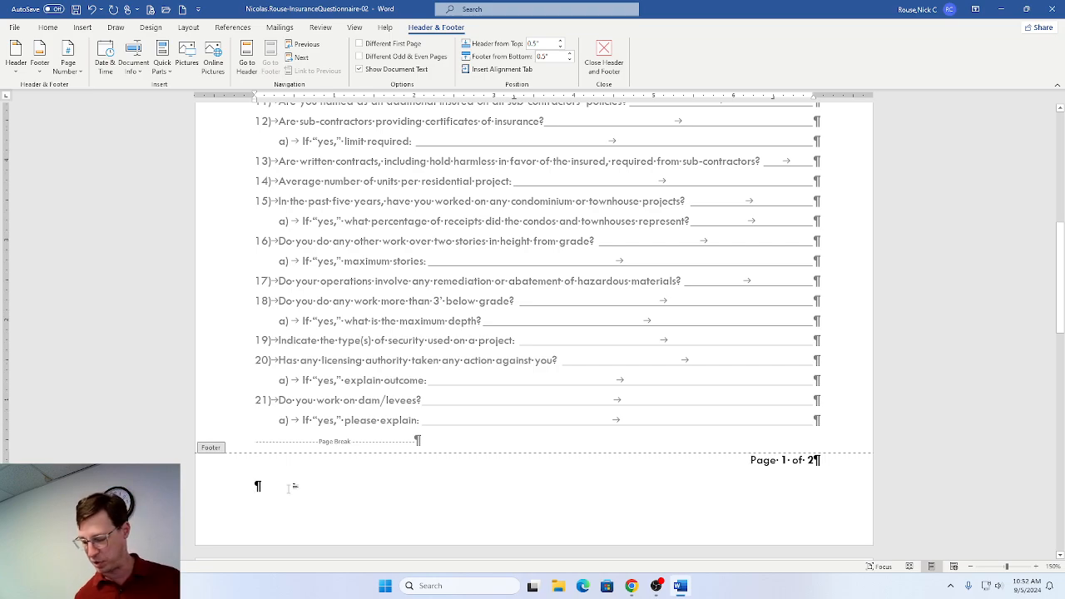
pyautogui.click(292, 489)
pyautogui.press('BackSpace')
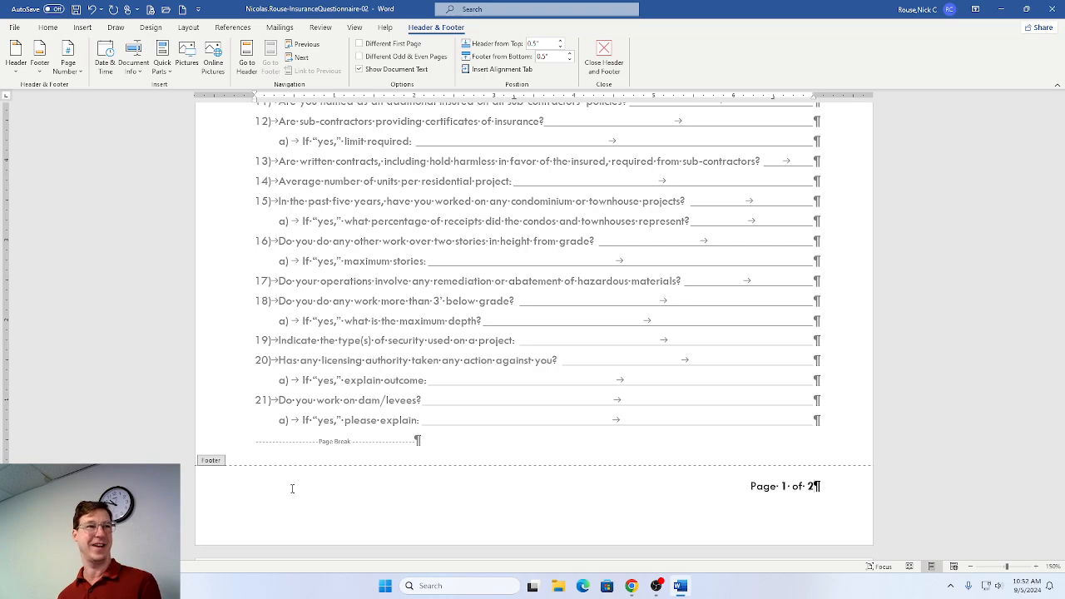
# Switch to SIMnet and mark steps 15b through 15f on the footer page number as complete.
pyautogui.hotkey('alt', 'Tab')
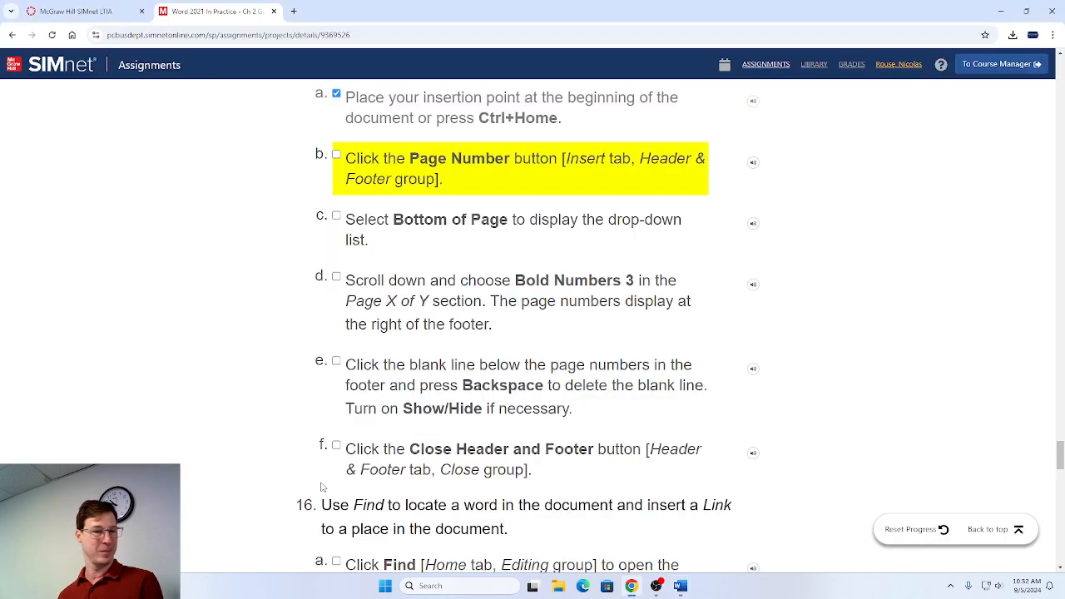
pyautogui.click(336, 157)
pyautogui.click(336, 217)
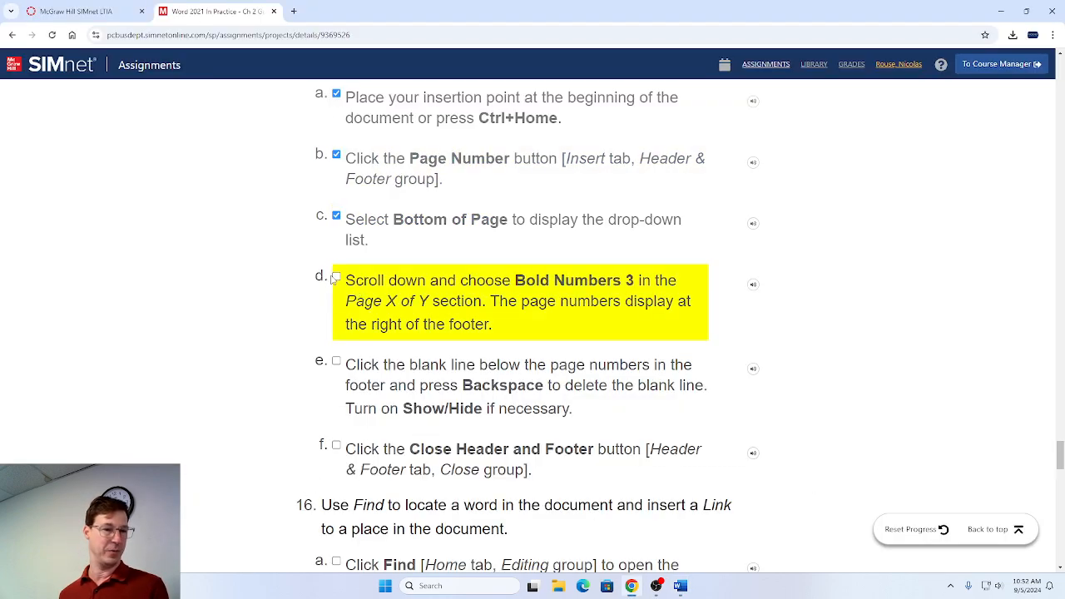
pyautogui.click(337, 277)
pyautogui.click(336, 362)
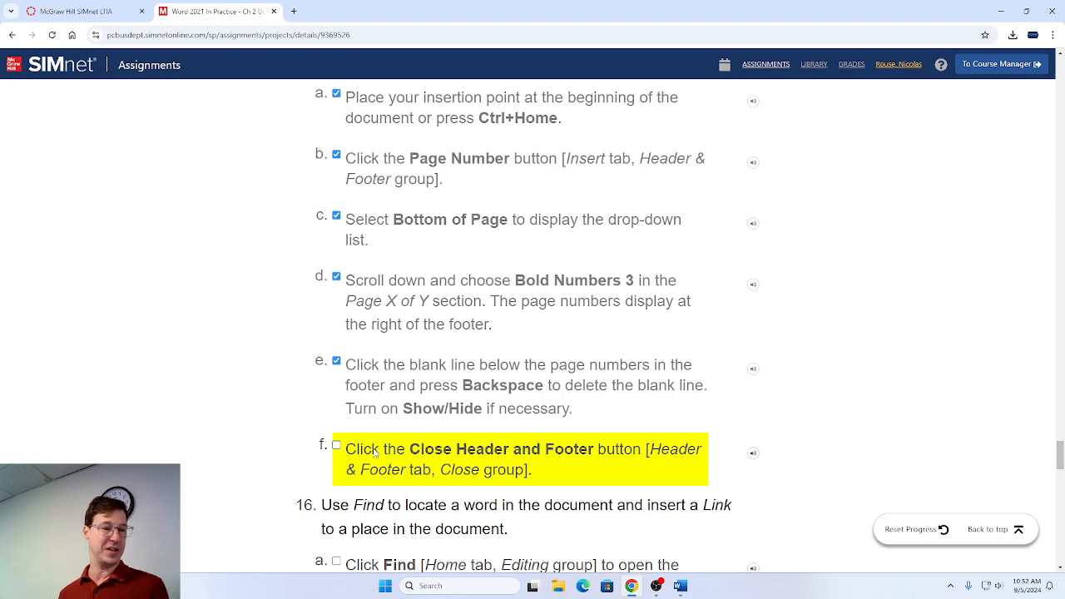
pyautogui.click(336, 449)
# Return to Word and close the footer, reopening it once and returning to the document body.
pyautogui.hotkey('alt', 'Tab')
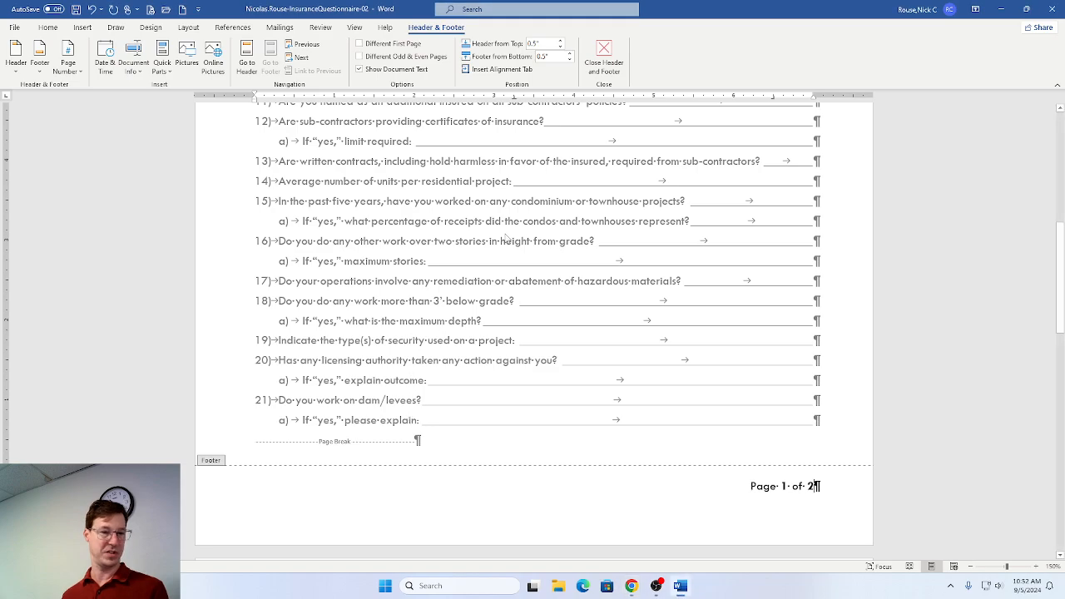
pyautogui.doubleClick(412, 242)
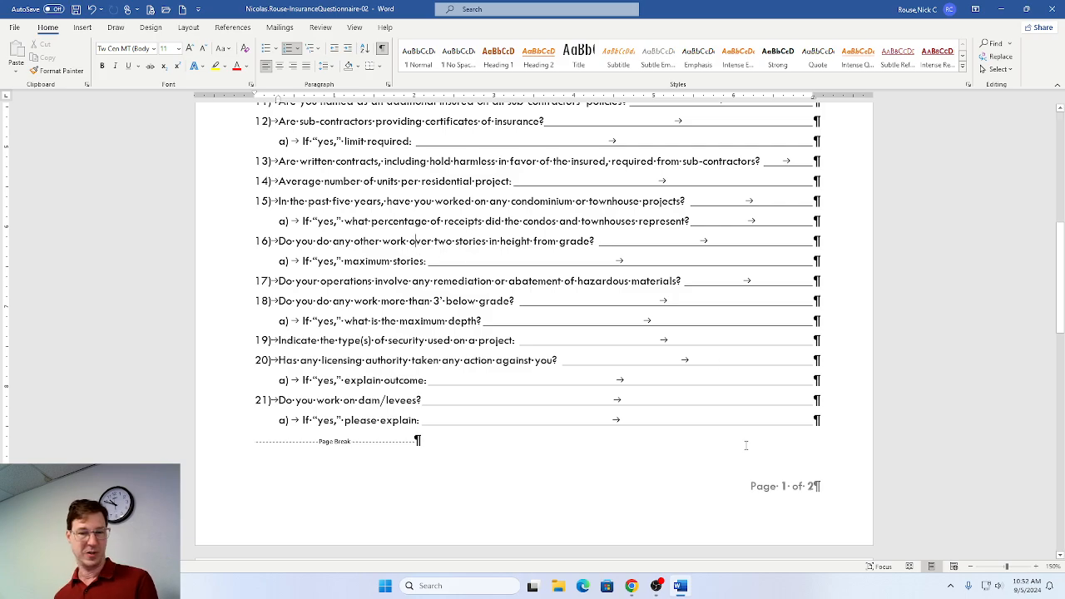
pyautogui.doubleClick(731, 493)
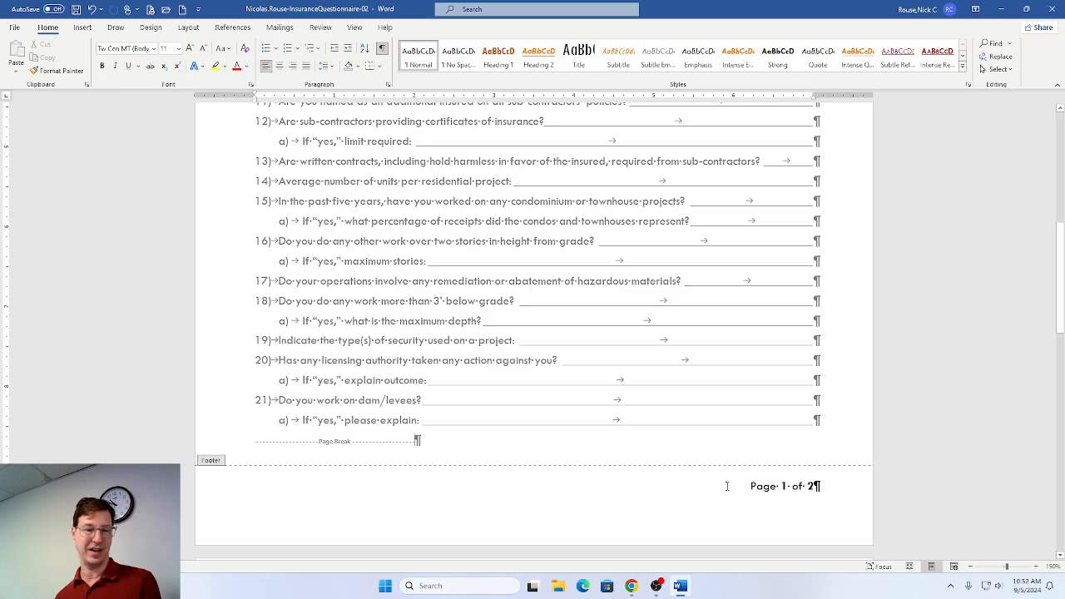
pyautogui.doubleClick(656, 281)
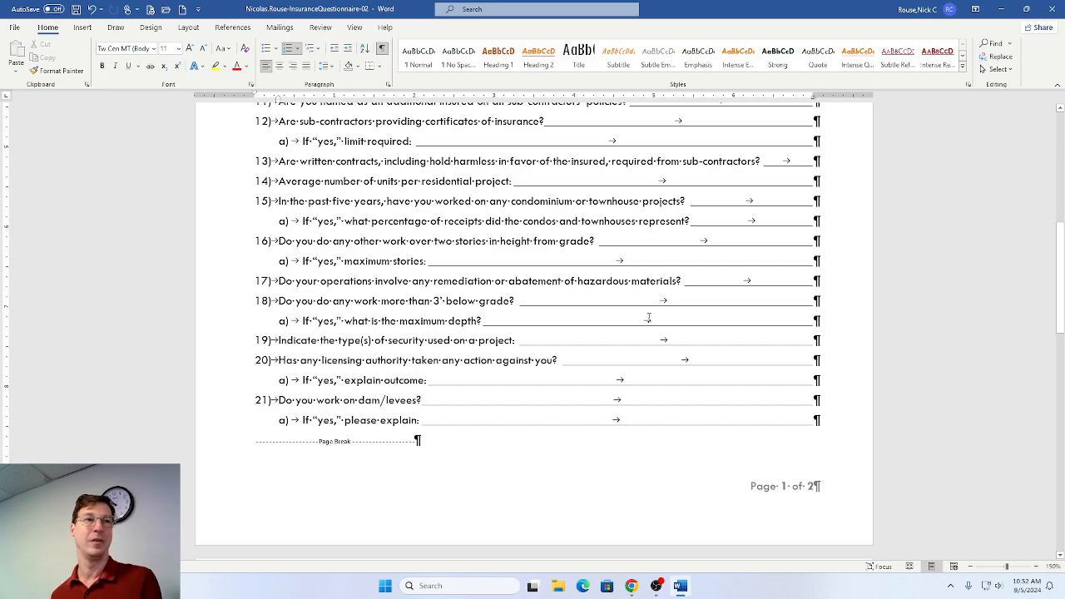
# Switch to SIMnet and read the step 16 instructions on finding a word and linking it to a place in the document.
pyautogui.hotkey('alt', 'Tab')
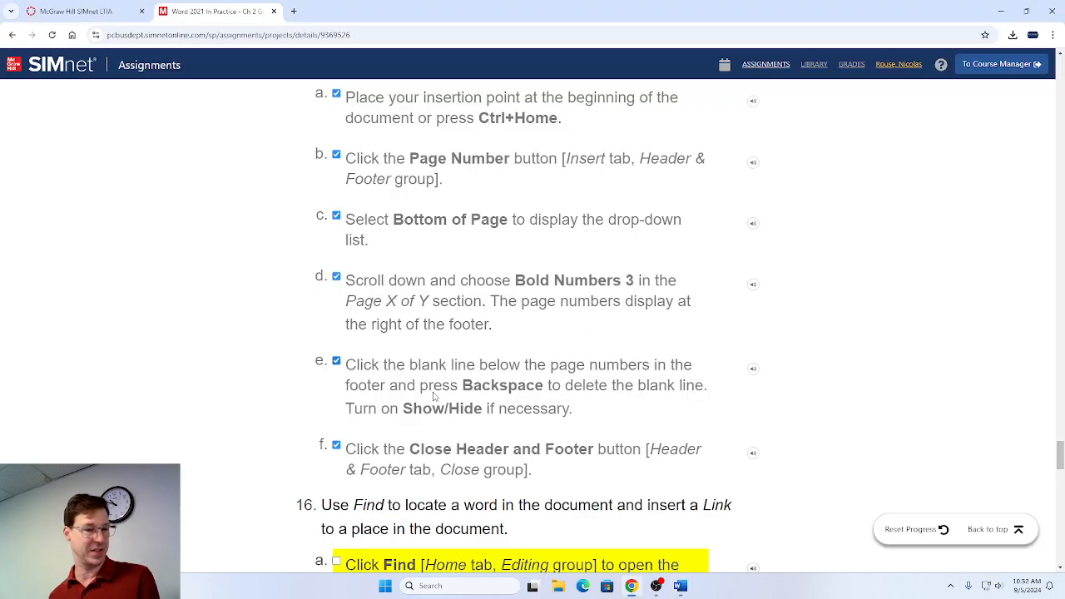
pyautogui.scroll(-3, 442, 404)
pyautogui.scroll(4, 442, 405)
pyautogui.scroll(-5, 473, 407)
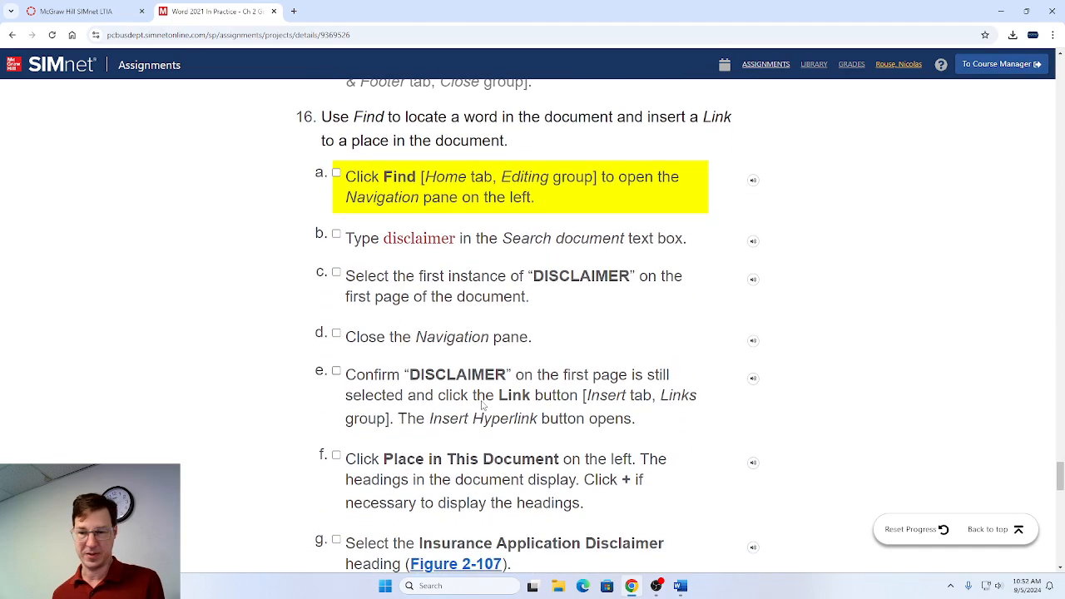
pyautogui.scroll(-6, 482, 405)
pyautogui.scroll(-1, 486, 405)
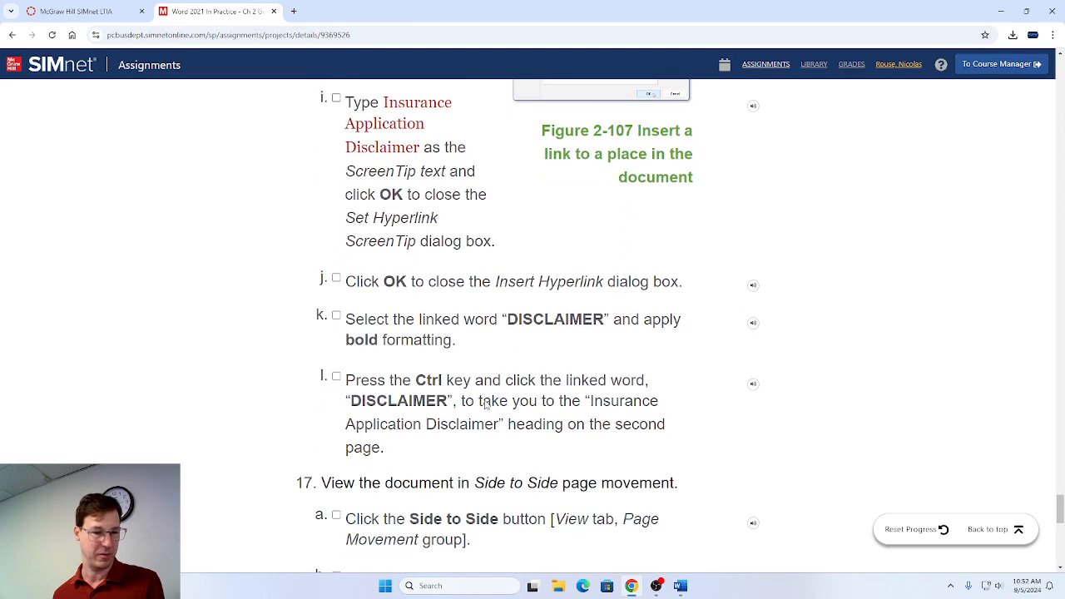
pyautogui.scroll(8, 486, 406)
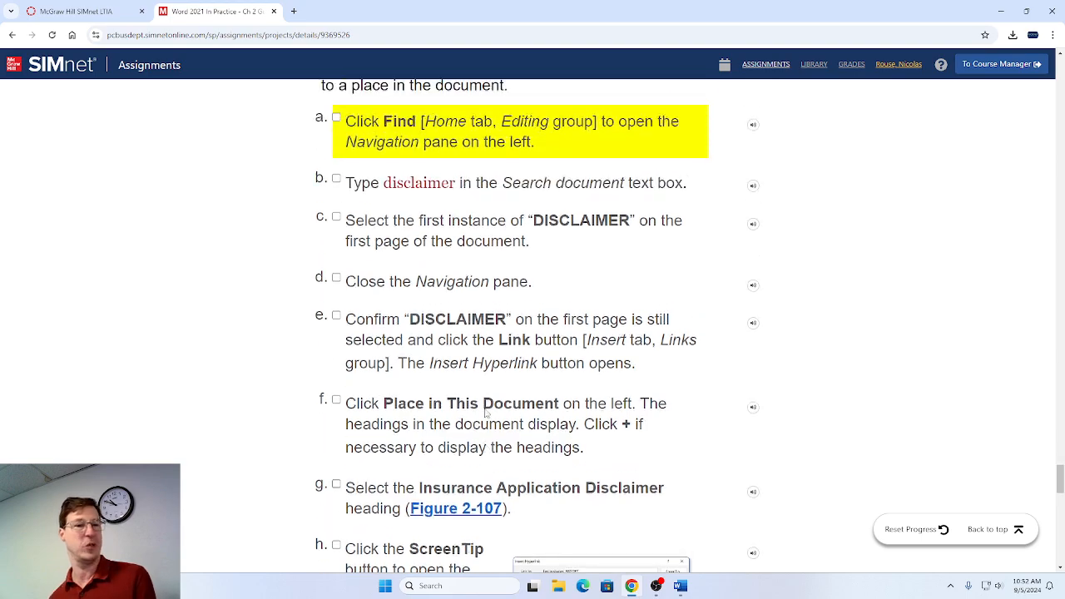
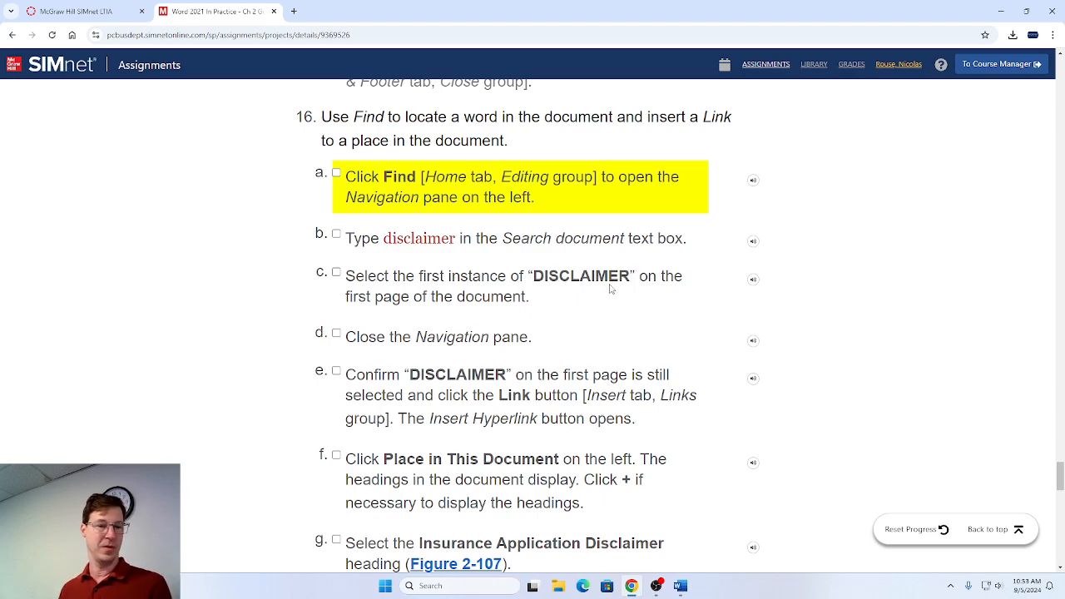
# Return to Word, select the word DISCLAIMER in the line below the title, and open the Insert Hyperlink dialog for it.
pyautogui.hotkey('alt', 'Tab')
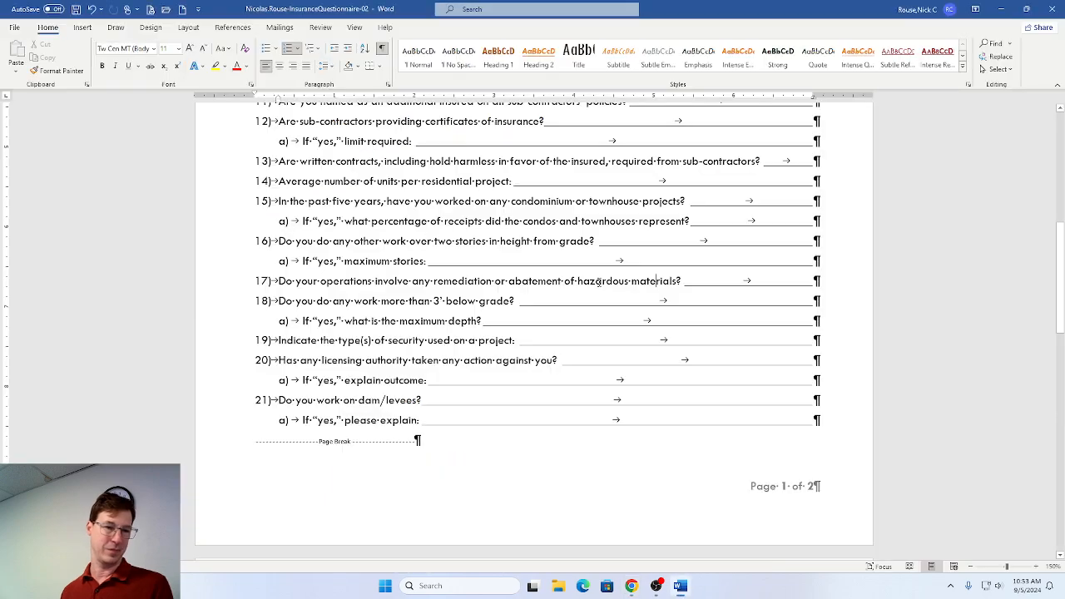
pyautogui.scroll(10, 587, 343)
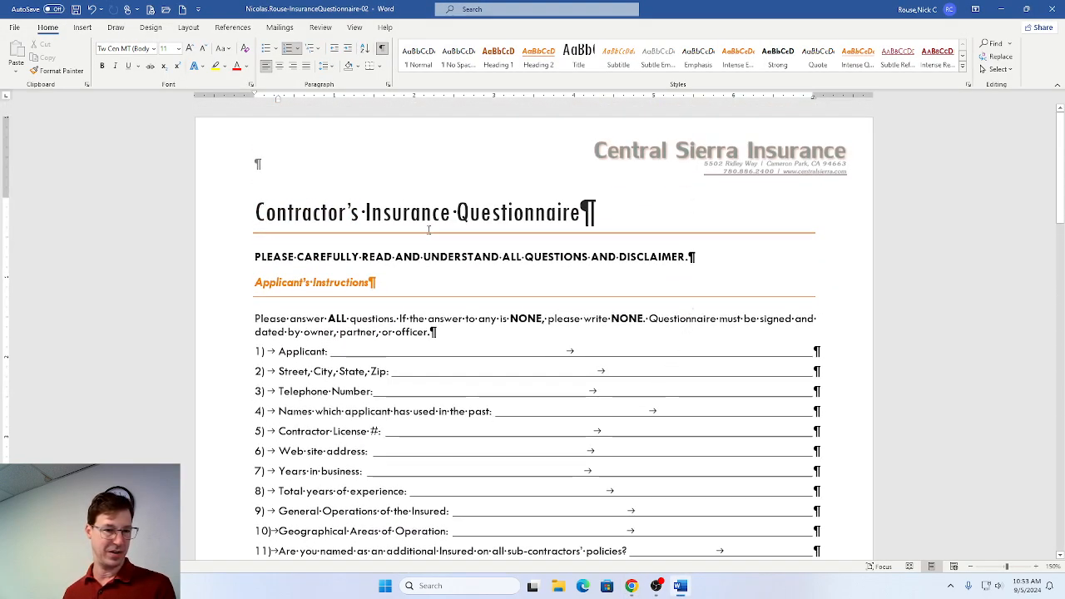
pyautogui.doubleClick(648, 257)
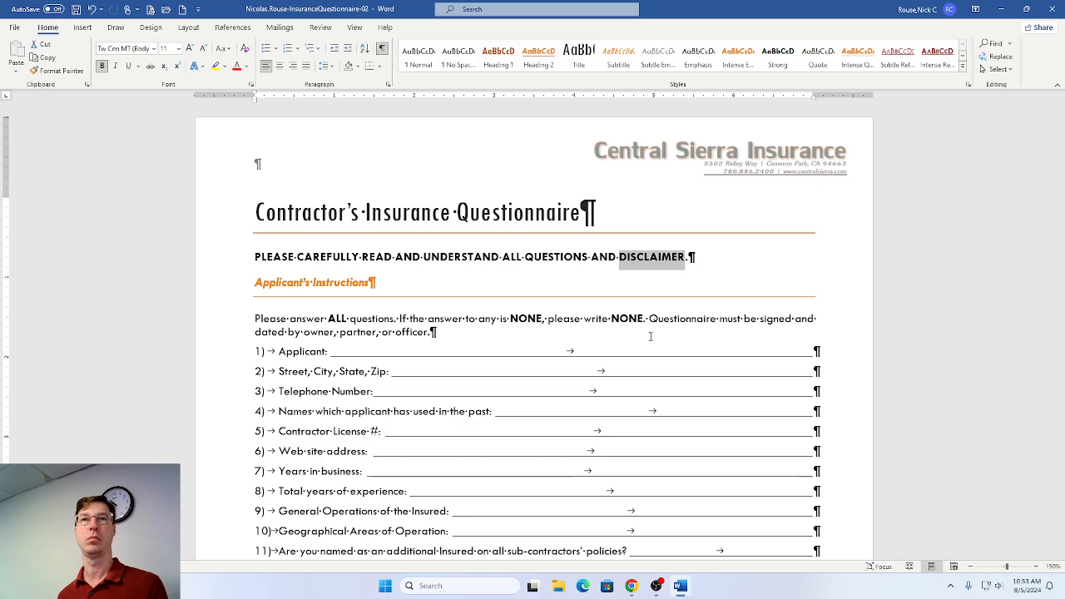
pyautogui.click(83, 28)
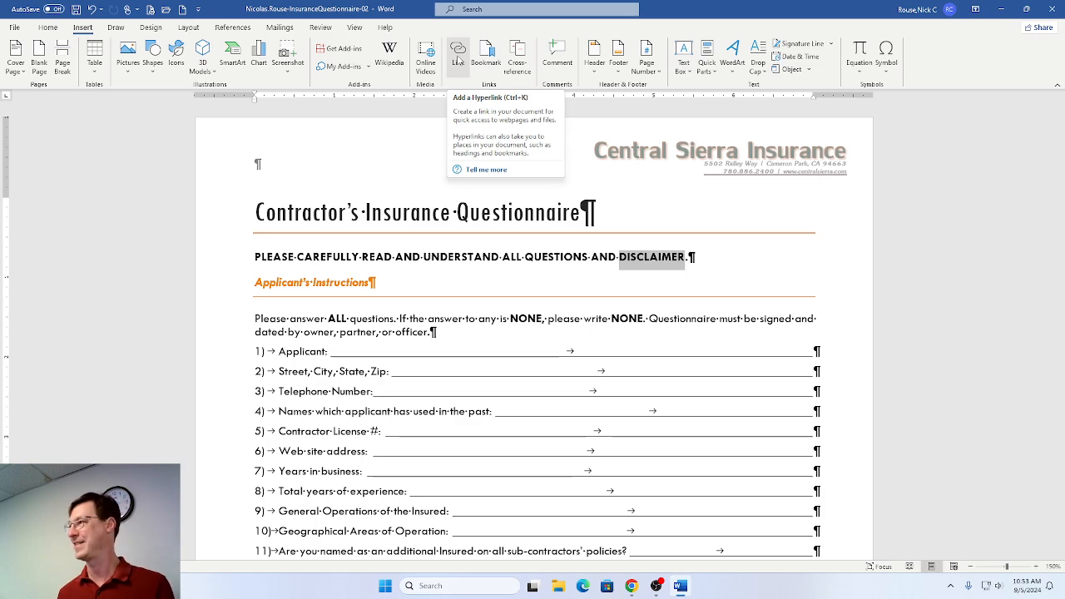
pyautogui.click(457, 60)
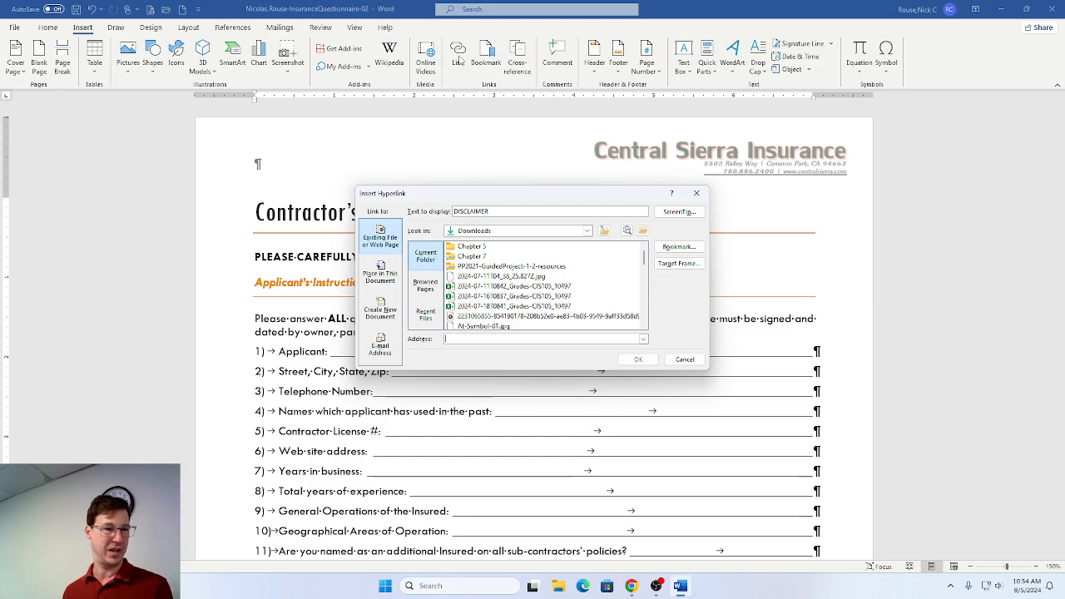
# Switch to SIMnet, review the step 16 linking instructions, and mark steps 16a through 16e as complete.
pyautogui.hotkey('alt', 'Tab')
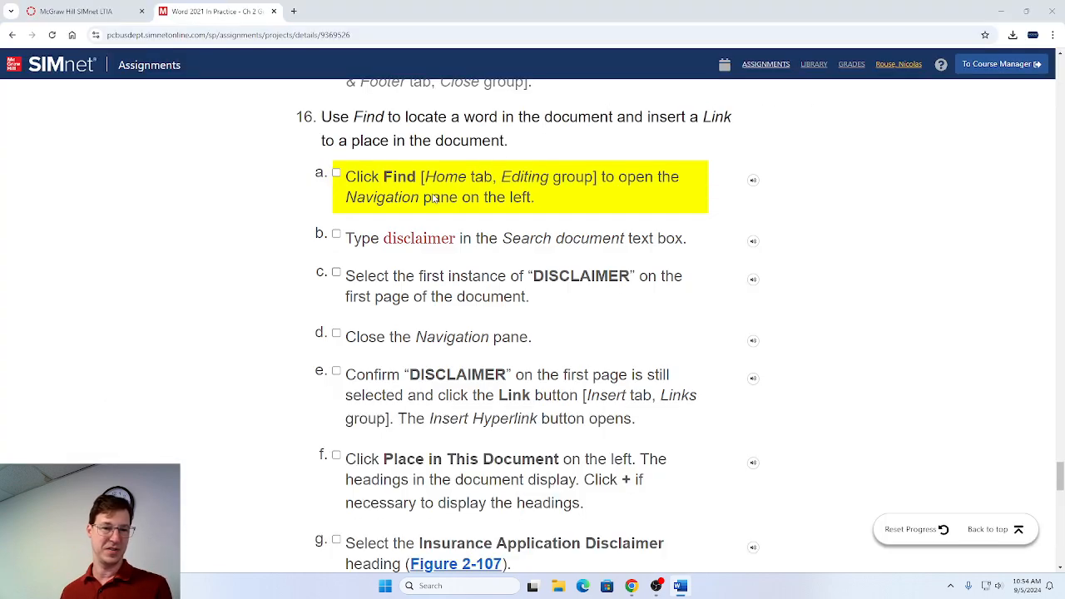
pyautogui.scroll(-1, 460, 398)
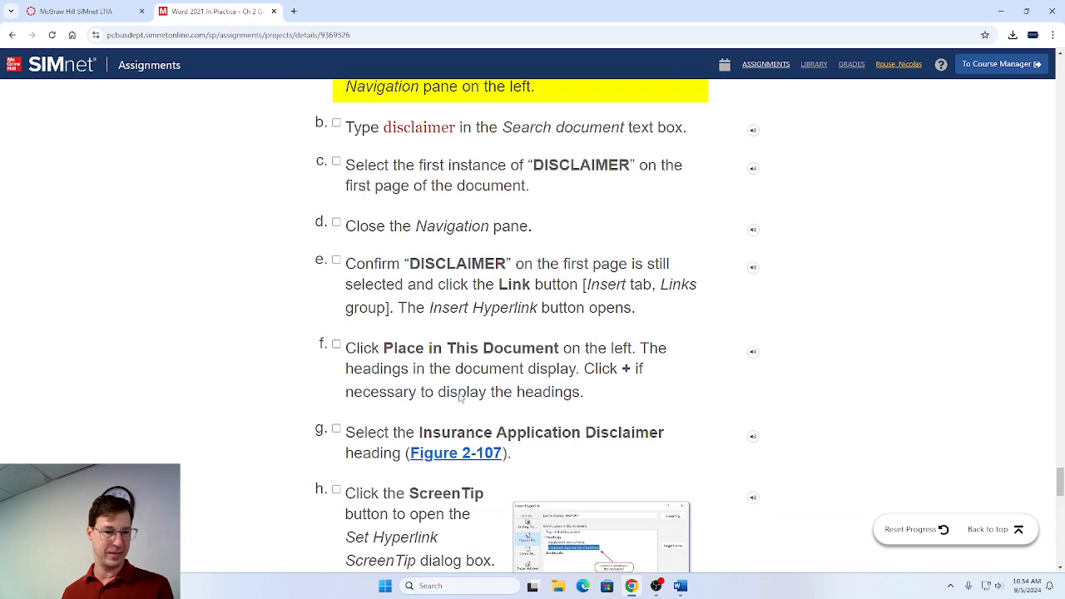
pyautogui.scroll(-1, 563, 343)
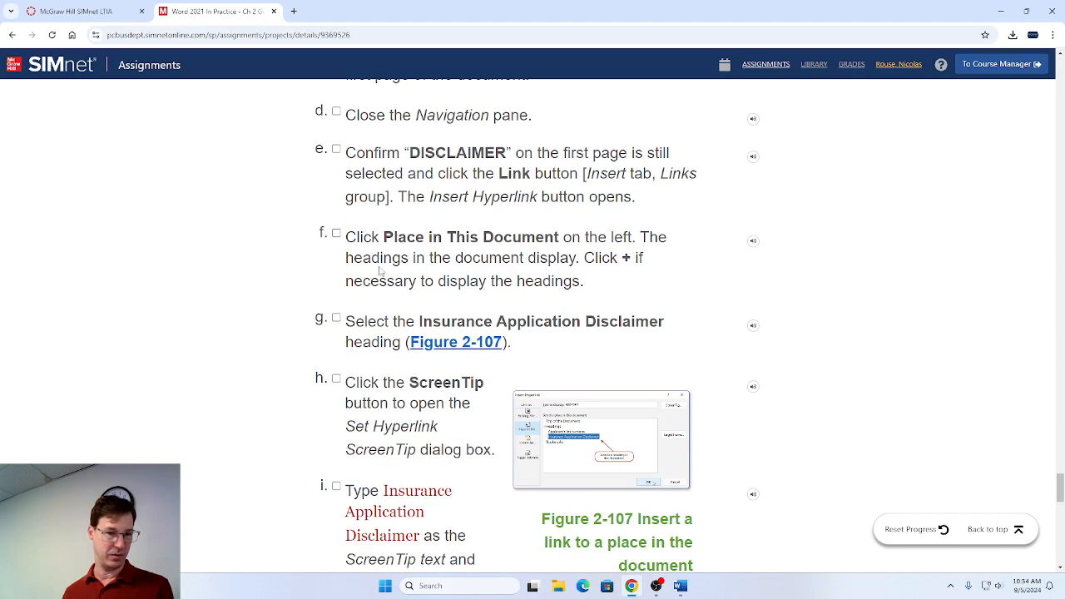
pyautogui.scroll(2, 367, 295)
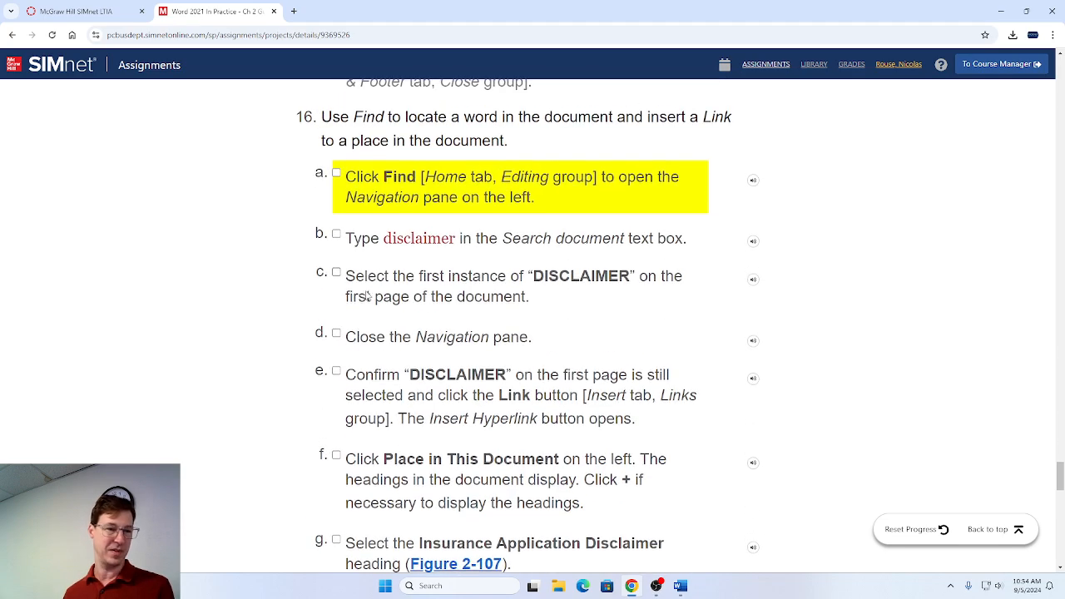
pyautogui.click(337, 173)
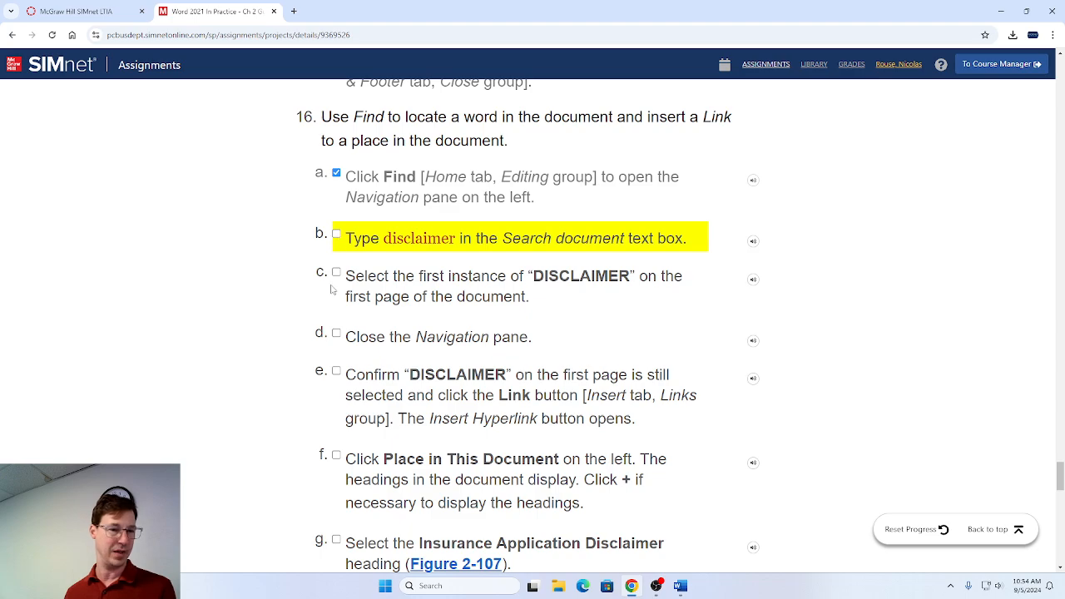
pyautogui.click(336, 234)
pyautogui.click(336, 272)
pyautogui.click(336, 334)
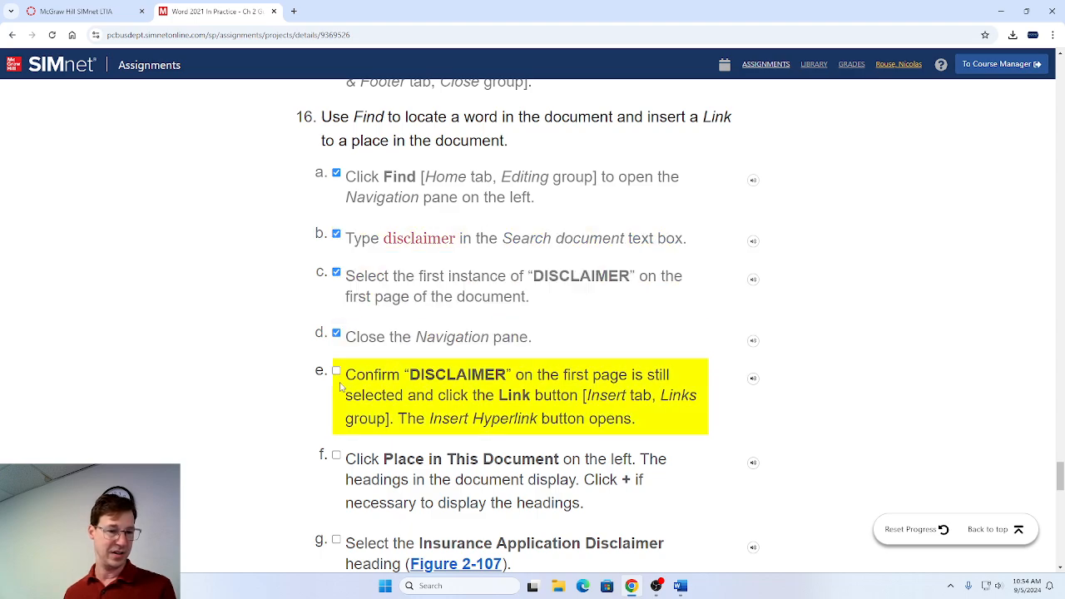
pyautogui.click(336, 372)
pyautogui.scroll(-2, 685, 352)
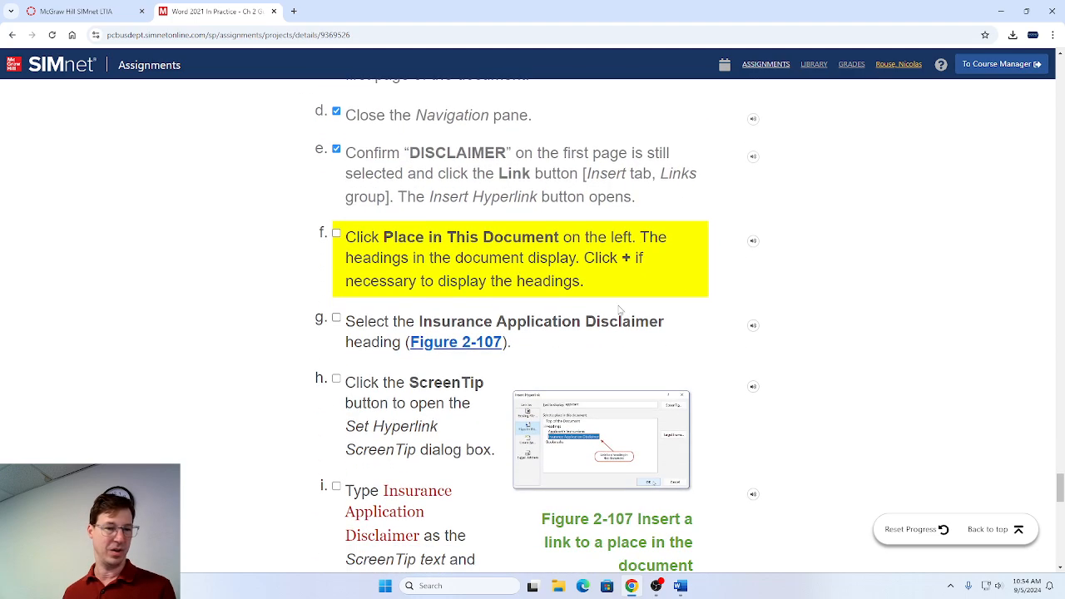
# Return to Word and set the hyperlink's target to the Insurance Application Disclaimer heading in this document.
pyautogui.hotkey('alt', 'Tab')
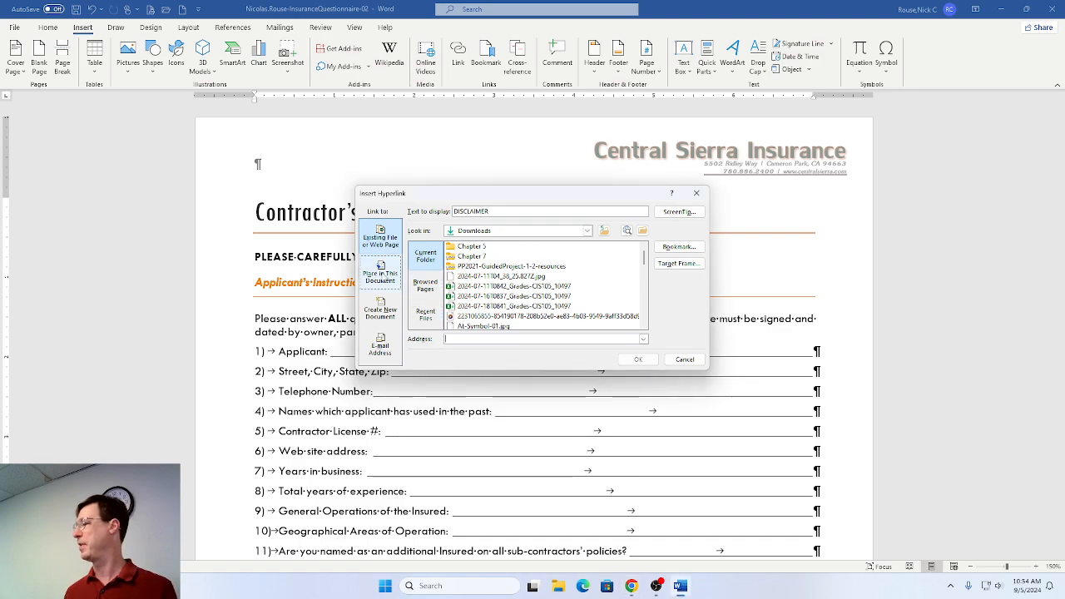
pyautogui.click(380, 274)
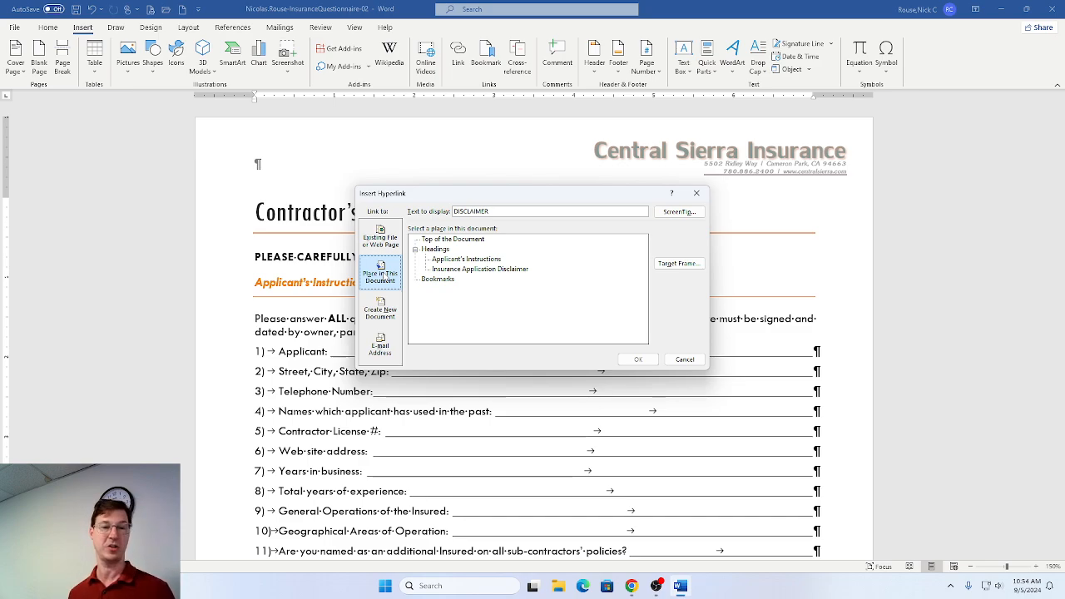
pyautogui.click(479, 270)
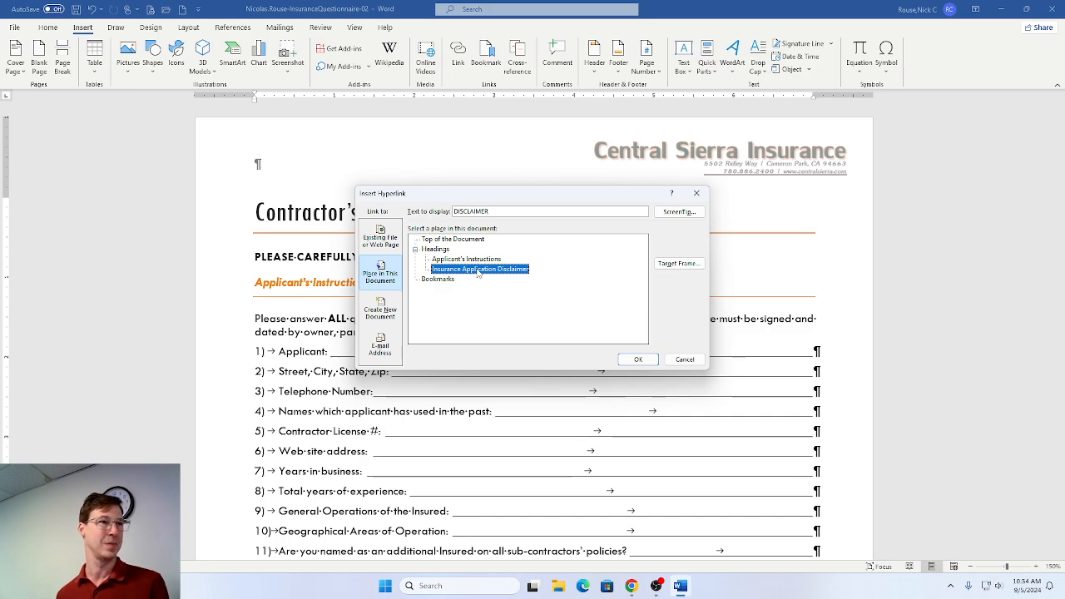
# Switch to SIMnet, mark steps 16f and 16g as complete, and copy the ScreenTip text "Insurance Application Disclaimer" from step 16i.
pyautogui.hotkey('alt', 'Tab')
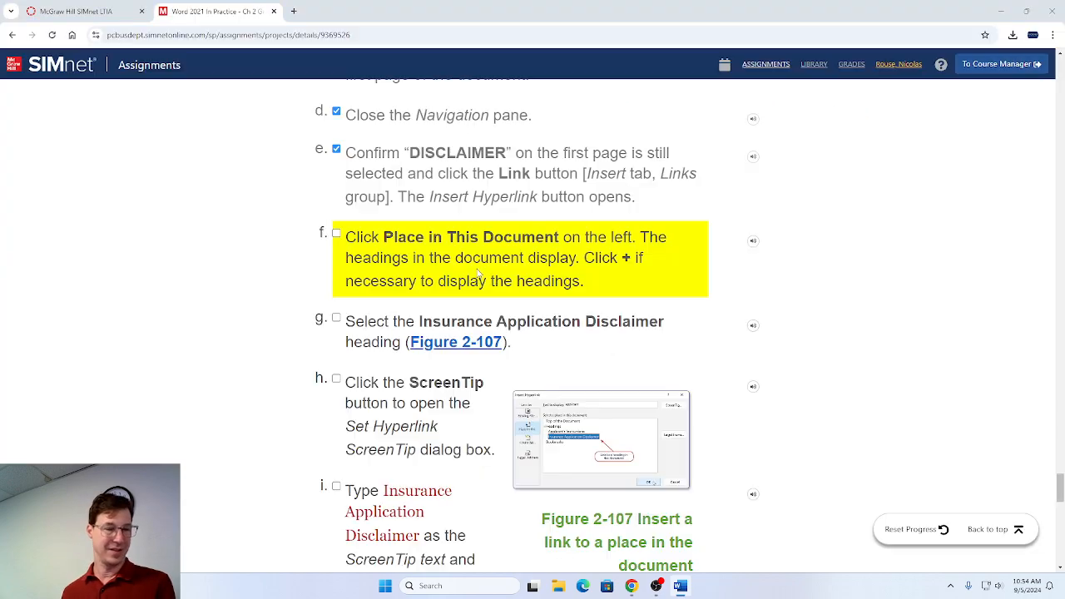
pyautogui.click(349, 292)
pyautogui.click(336, 319)
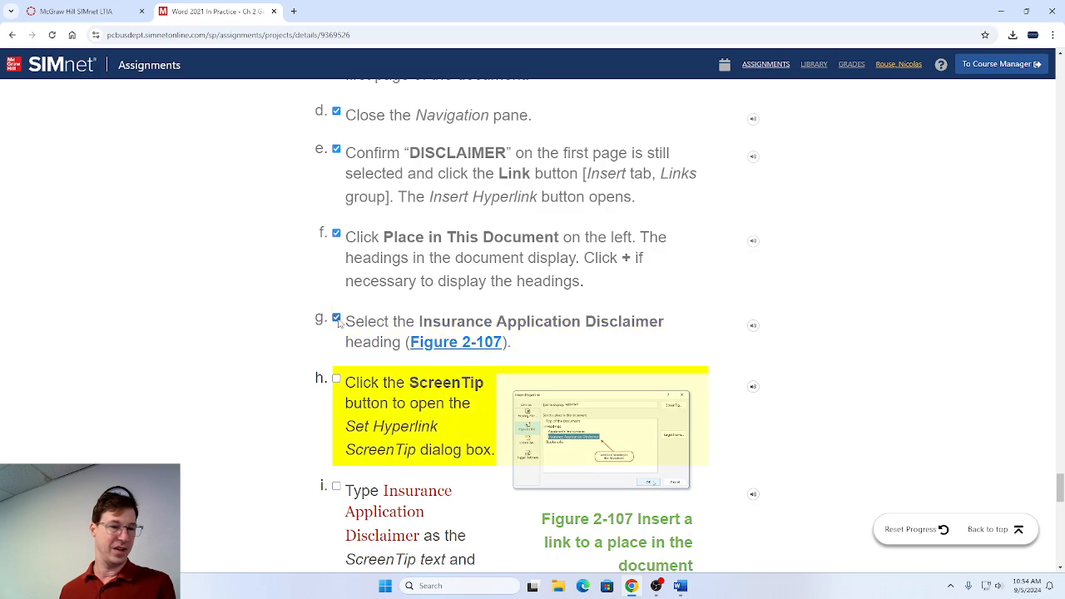
pyautogui.scroll(-2, 339, 323)
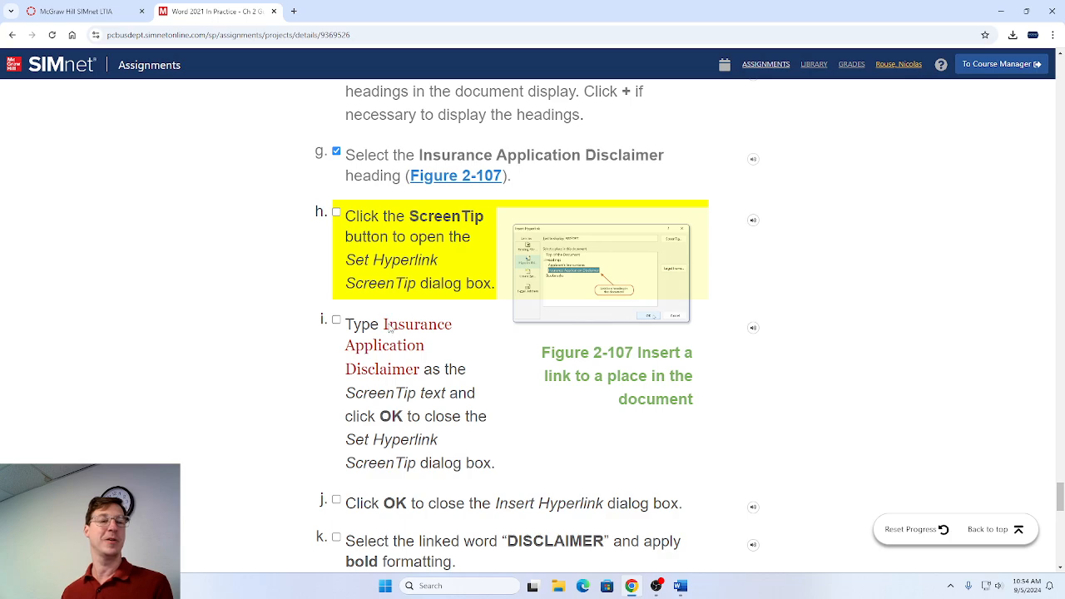
pyautogui.moveTo(385, 327); pyautogui.dragTo(422, 373)
pyautogui.hotkey('ctrl', 'c')
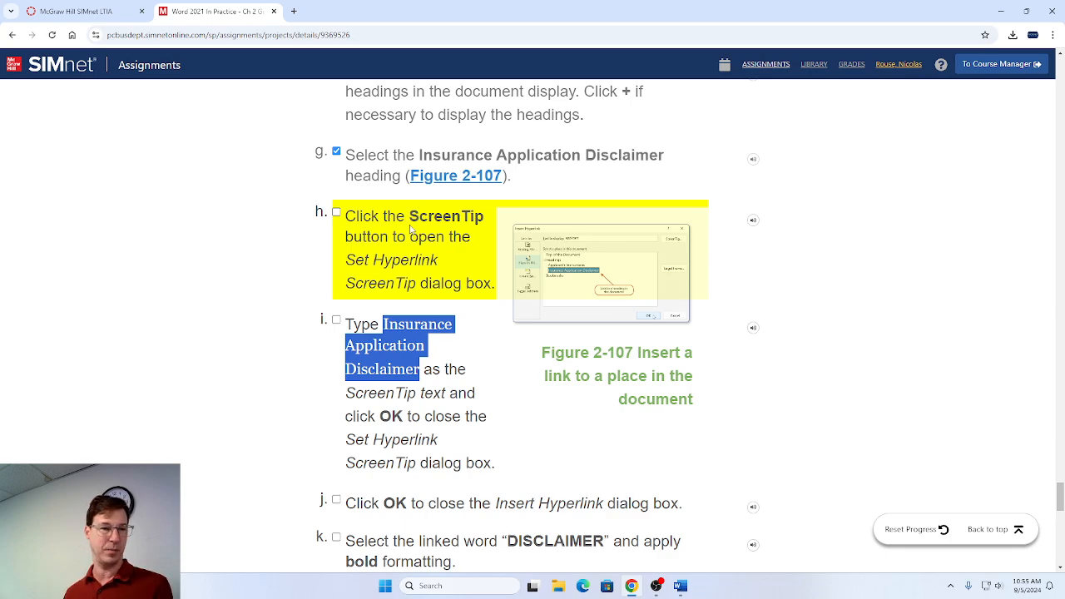
# Return to Word and set the hyperlink's ScreenTip text to "Insurance Application Disclaimer".
pyautogui.hotkey('alt', 'Tab')
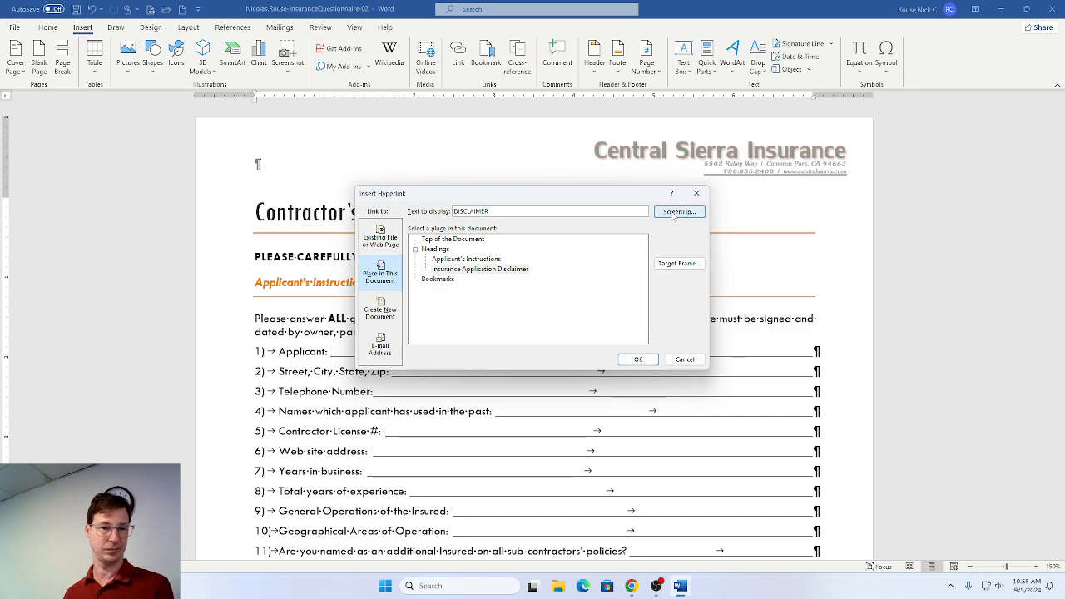
pyautogui.click(673, 213)
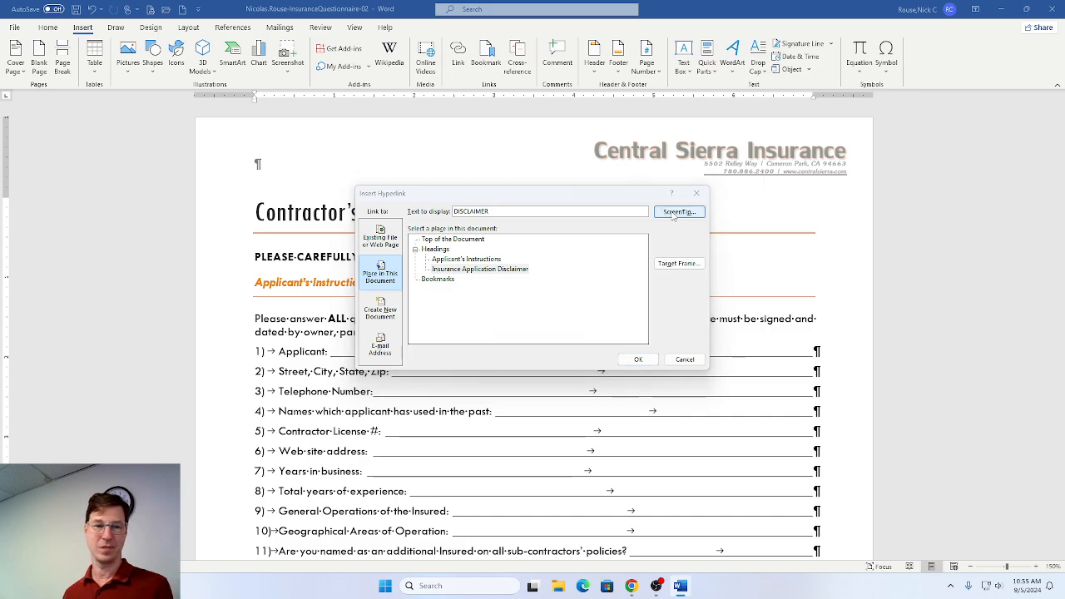
pyautogui.hotkey('ctrl', 'v')
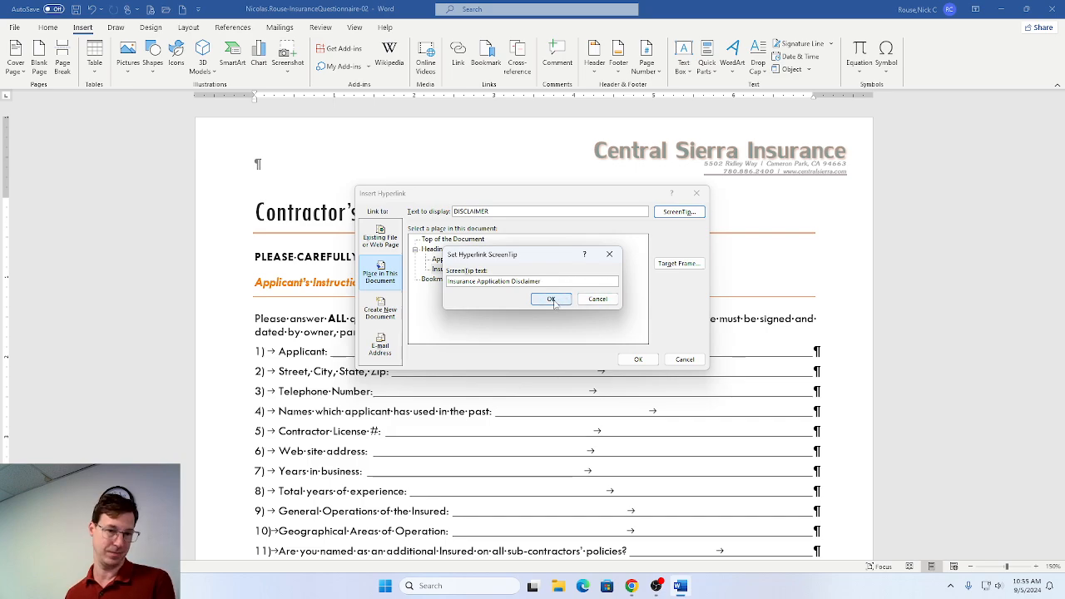
pyautogui.click(551, 299)
# Switch to SIMnet, mark step 16i as complete, and read the remaining step 16 instructions.
pyautogui.hotkey('alt', 'Tab')
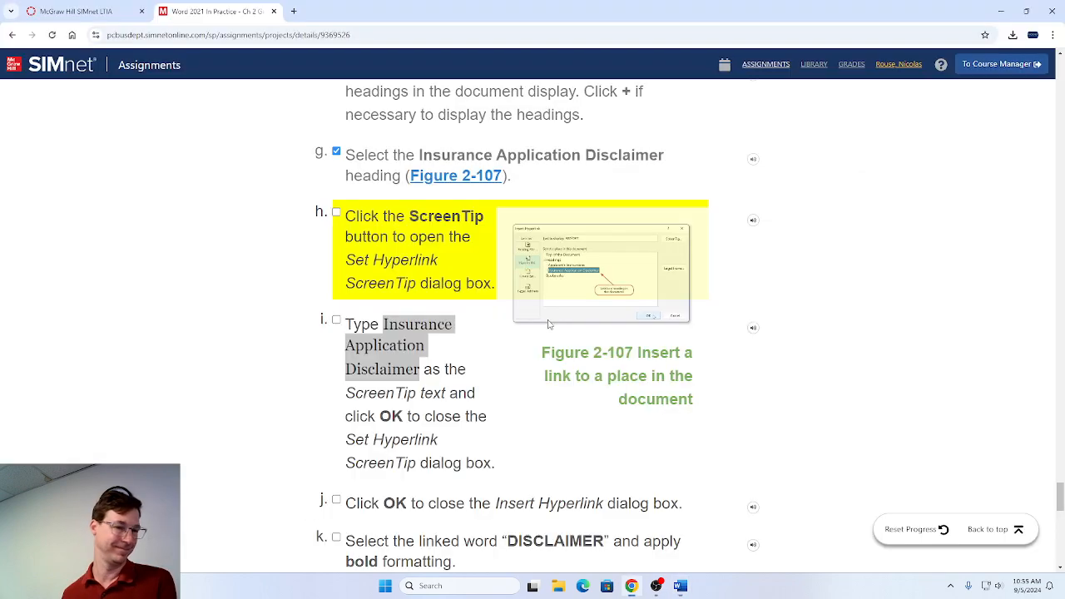
pyautogui.click(336, 320)
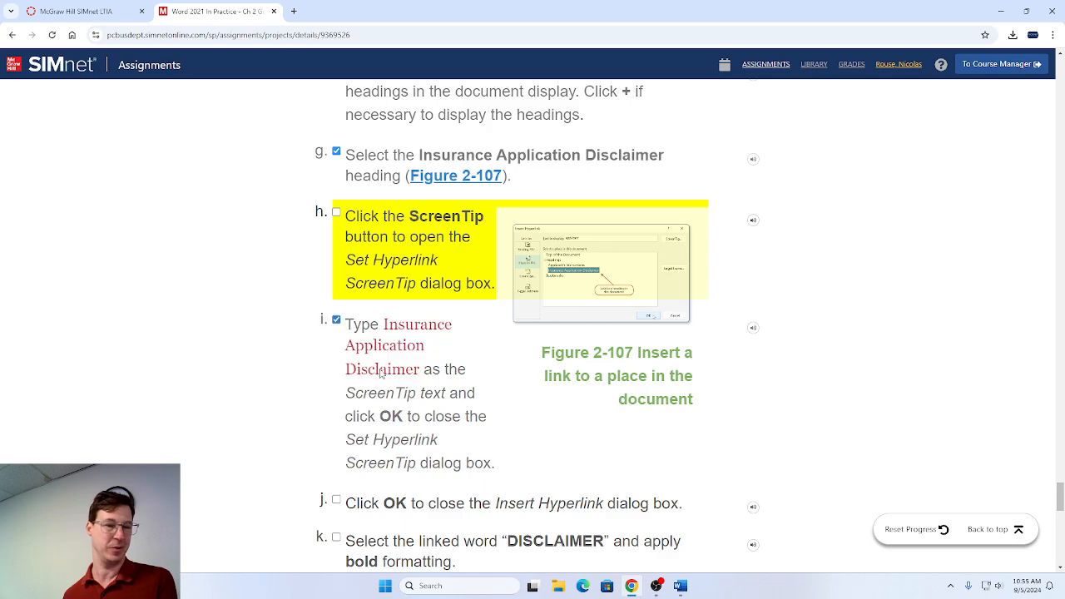
pyautogui.scroll(-5, 421, 379)
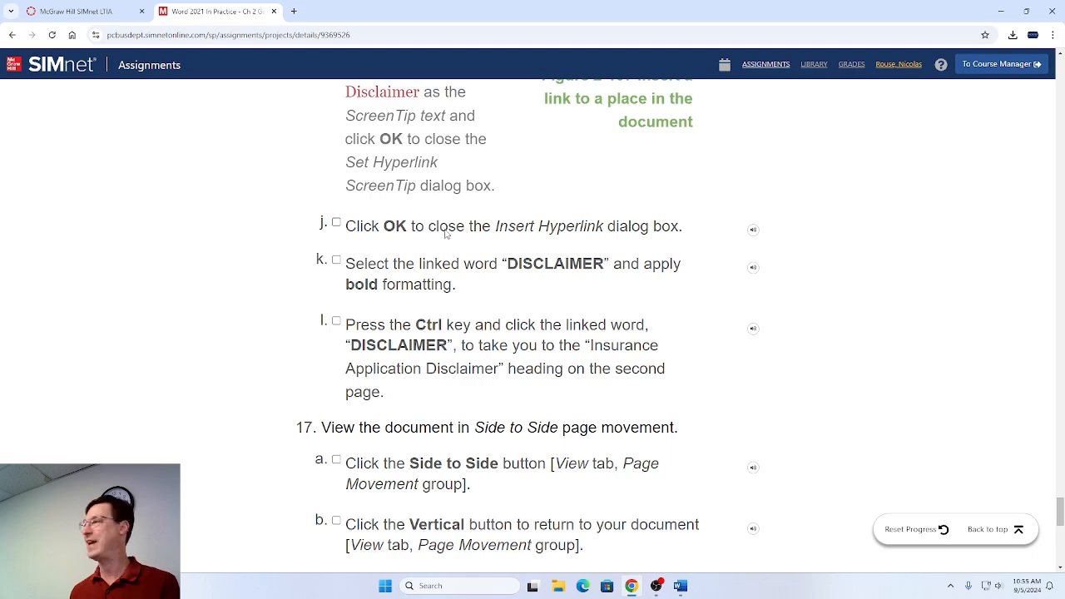
# Return to Word to insert the hyperlink on DISCLAIMER, and mark step 16j as complete in SIMnet.
pyautogui.hotkey('alt', 'Tab')
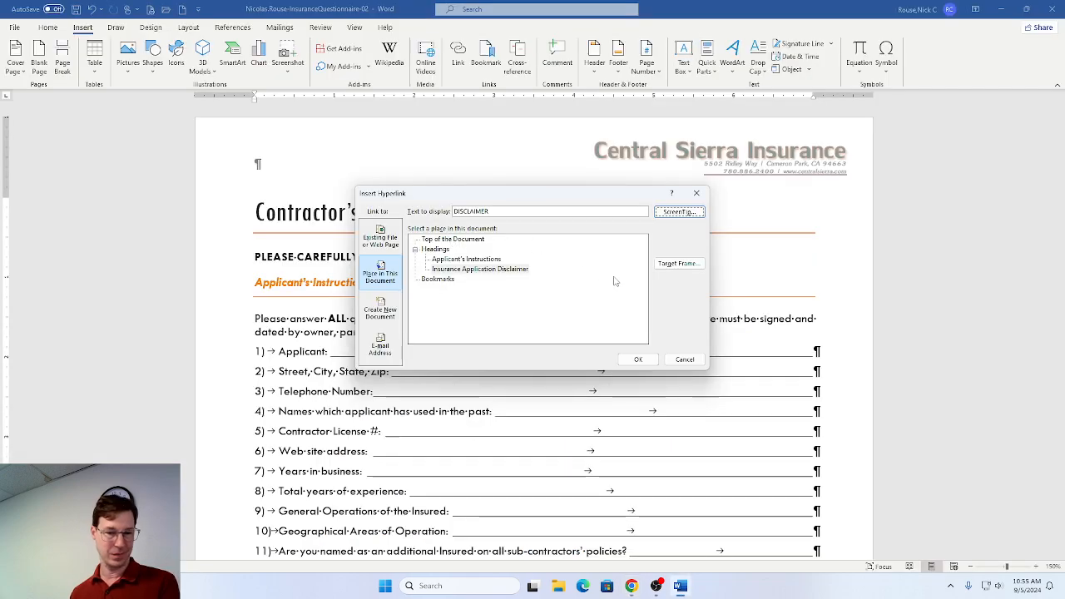
pyautogui.click(638, 361)
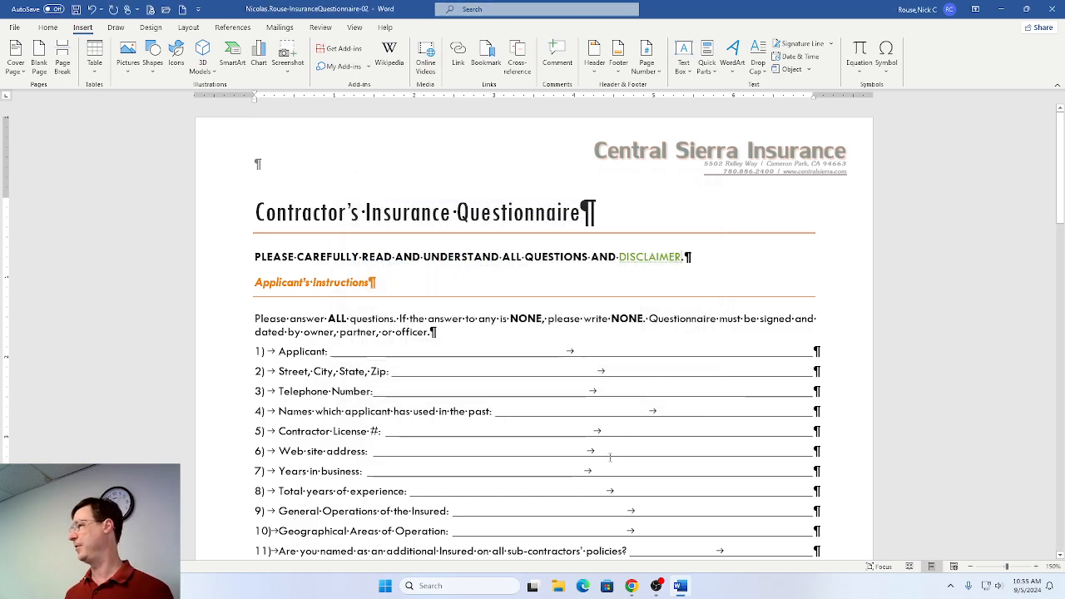
pyautogui.hotkey('alt', 'Tab')
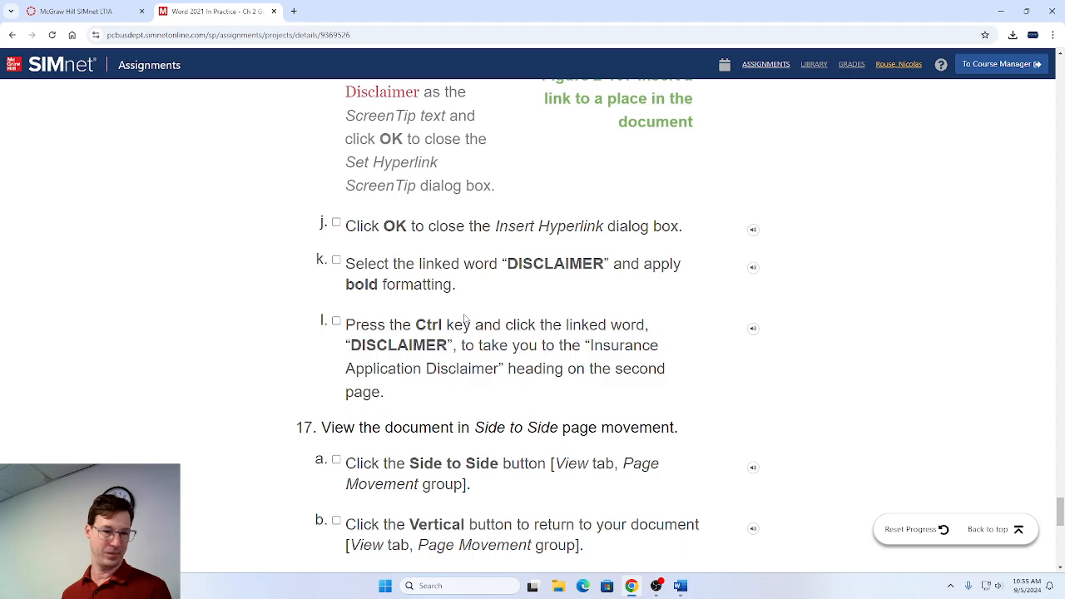
pyautogui.click(336, 222)
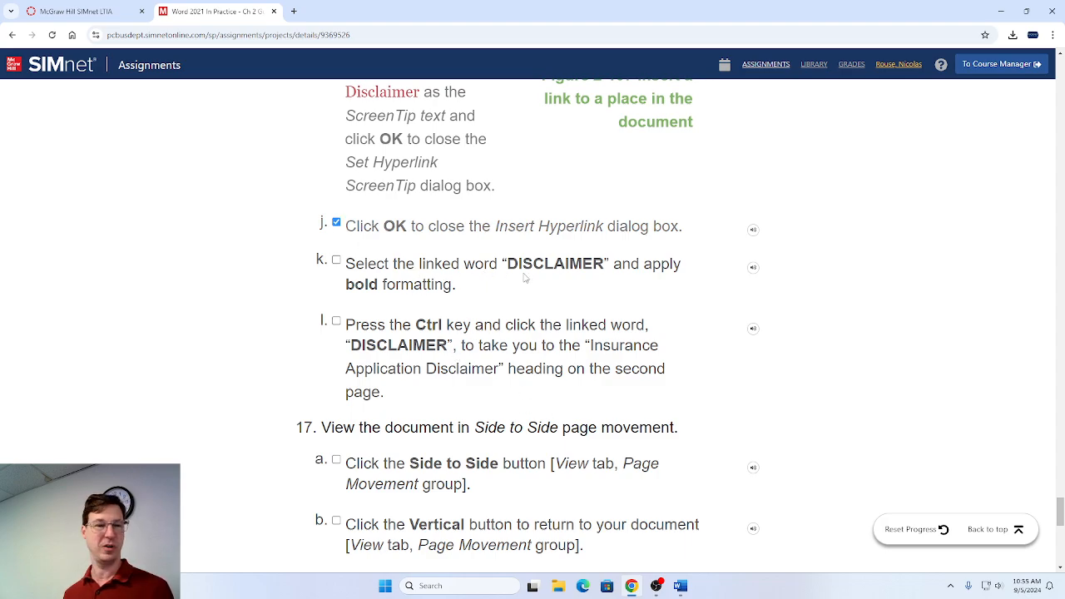
# Return to Word and apply bold formatting to the linked word DISCLAIMER below the title.
pyautogui.hotkey('alt', 'Tab')
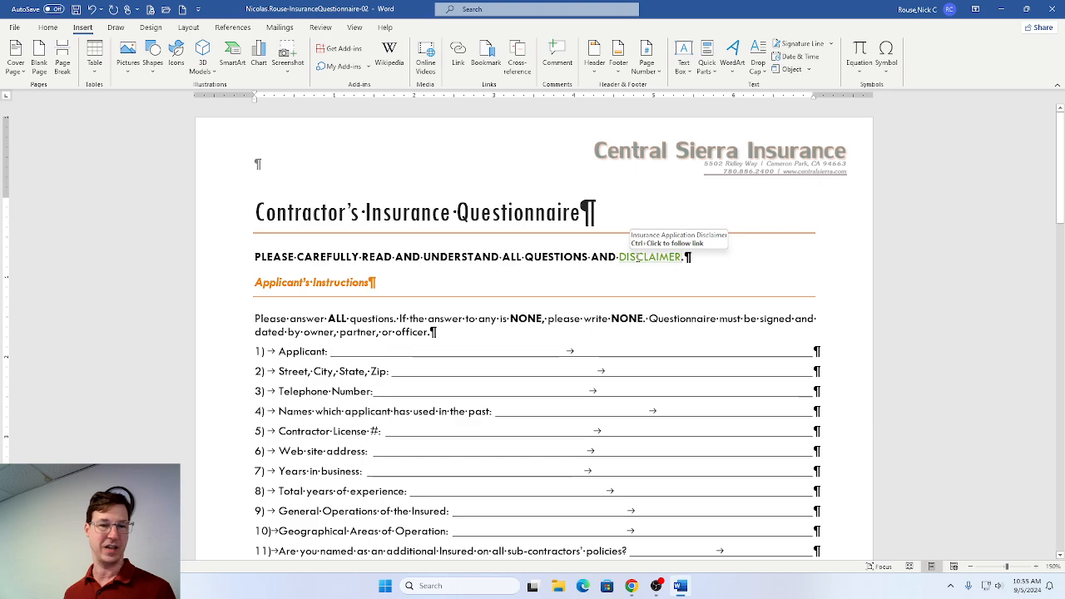
pyautogui.doubleClick(634, 258)
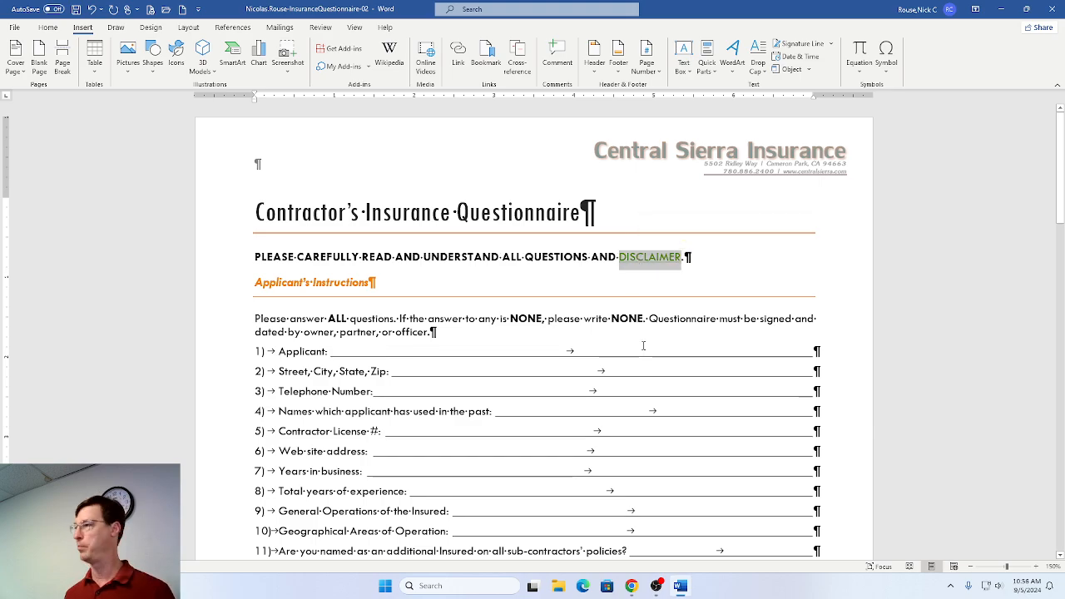
pyautogui.hotkey('ctrl', 'b')
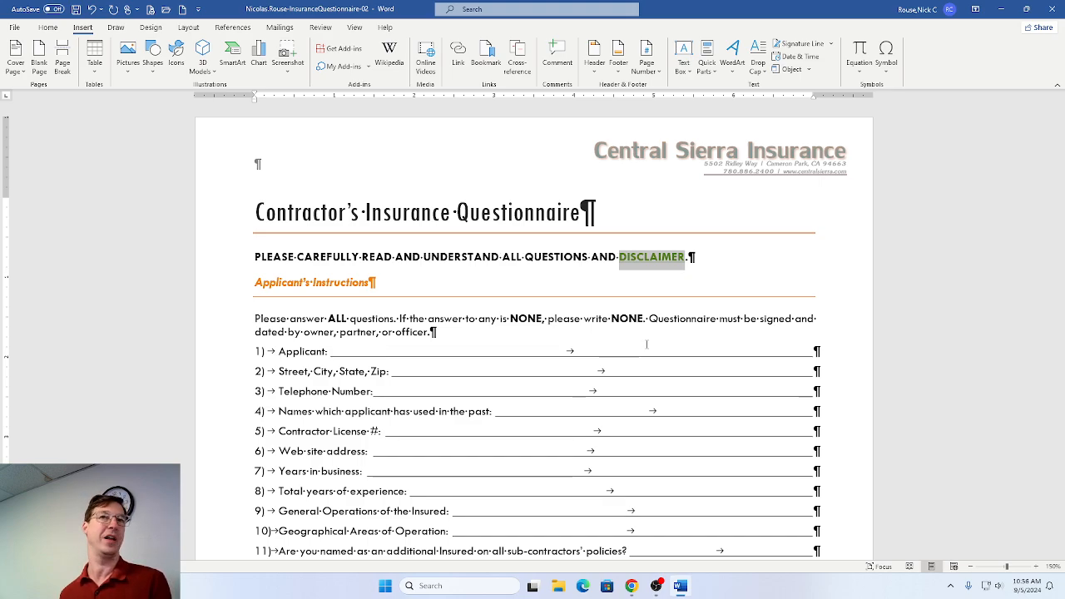
# Switch to SIMnet, mark steps 16k and 16l as complete, and read the step 17 instructions on page movement.
pyautogui.hotkey('alt', 'Tab')
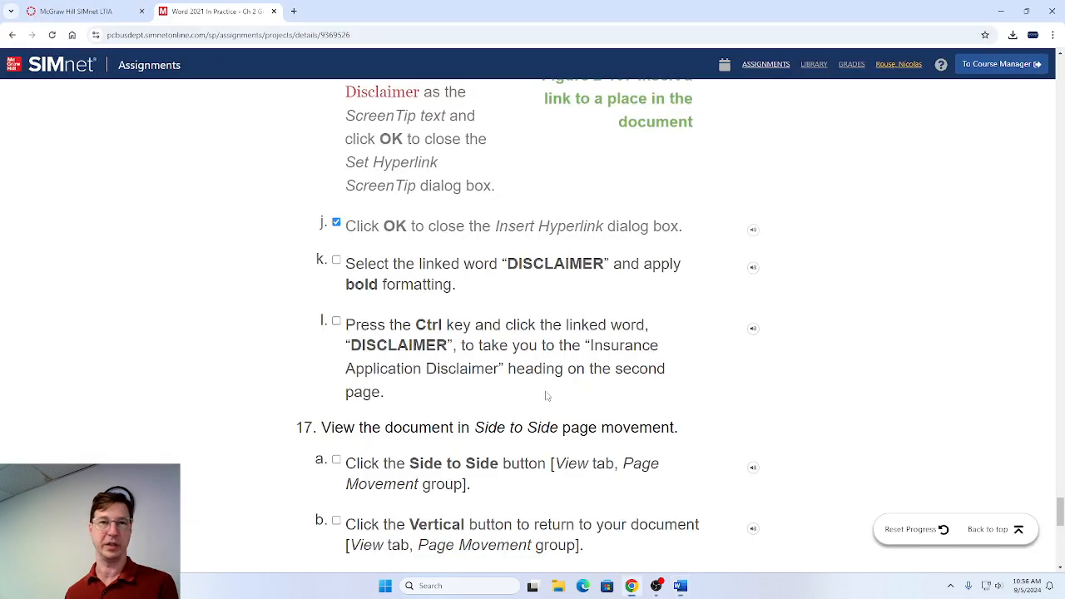
pyautogui.click(337, 262)
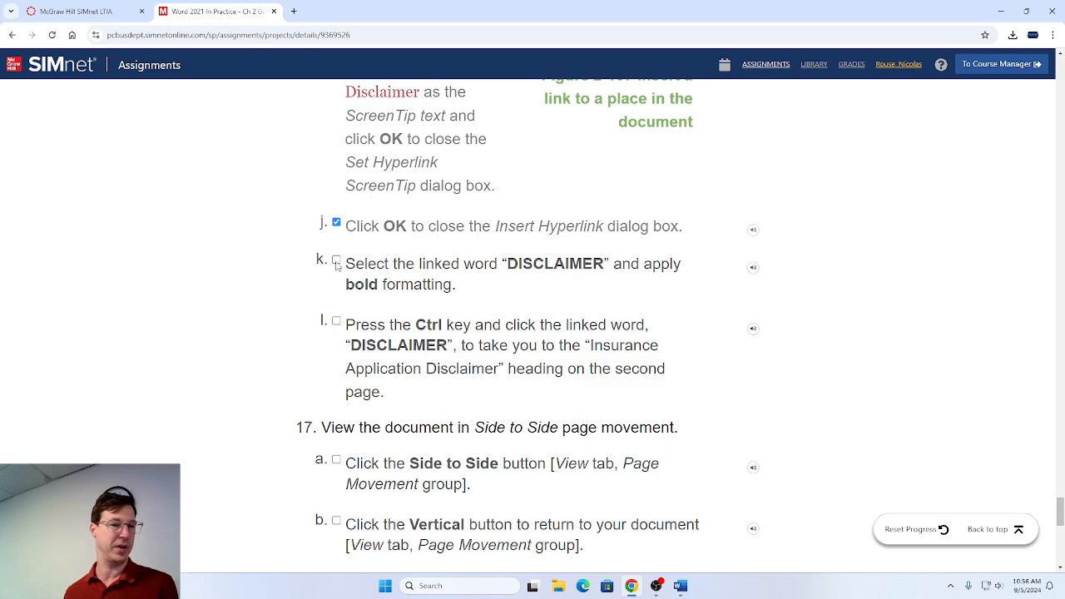
pyautogui.click(337, 320)
pyautogui.scroll(-2, 499, 348)
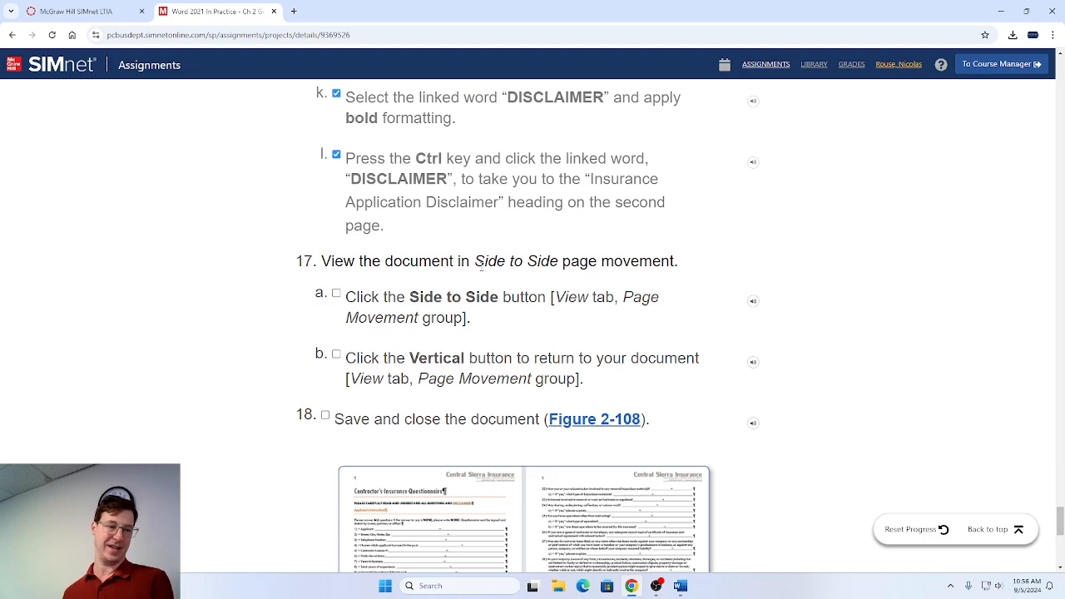
# Return to Word, zoom out the questionnaire to view its pages beside each other, and switch back to SIMnet's step 17.
pyautogui.hotkey('alt', 'Tab')
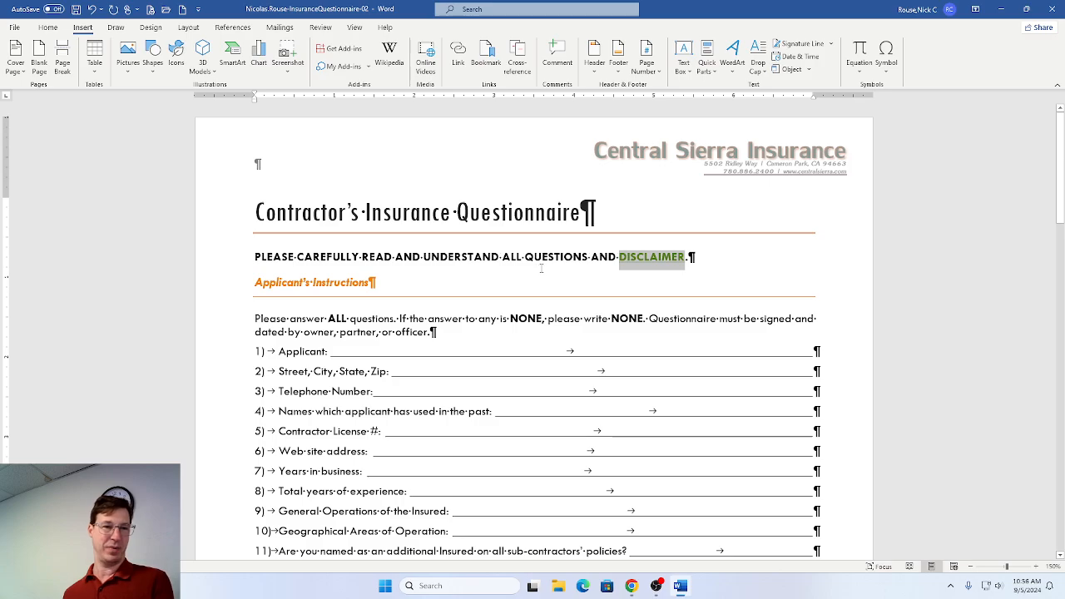
pyautogui.scroll(-4, 935, 507)
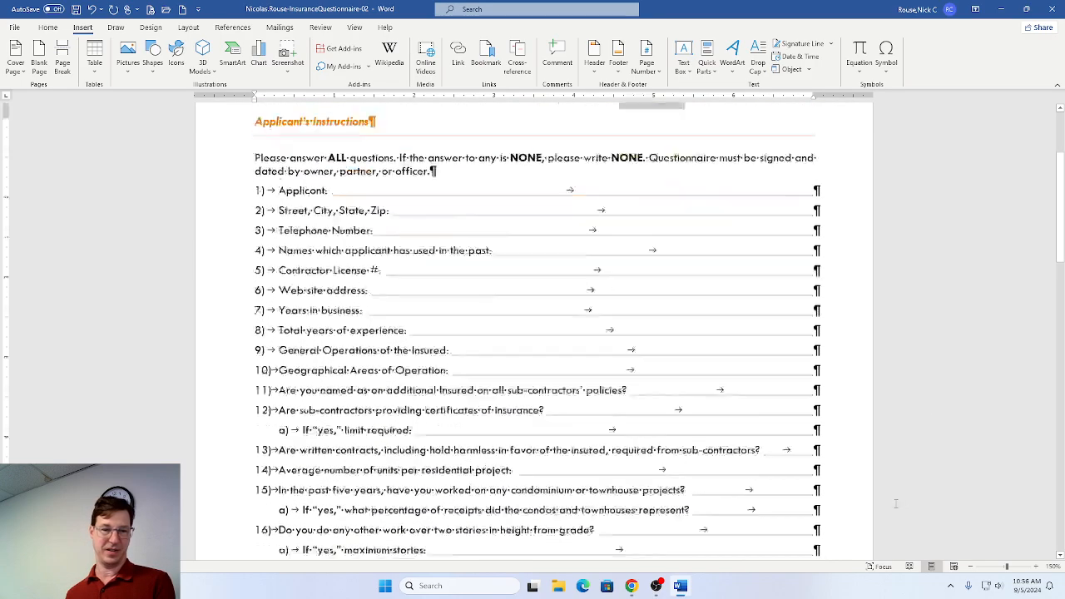
pyautogui.scroll(4, 936, 508)
pyautogui.click(971, 566)
pyautogui.click(972, 567)
pyautogui.click(972, 567)
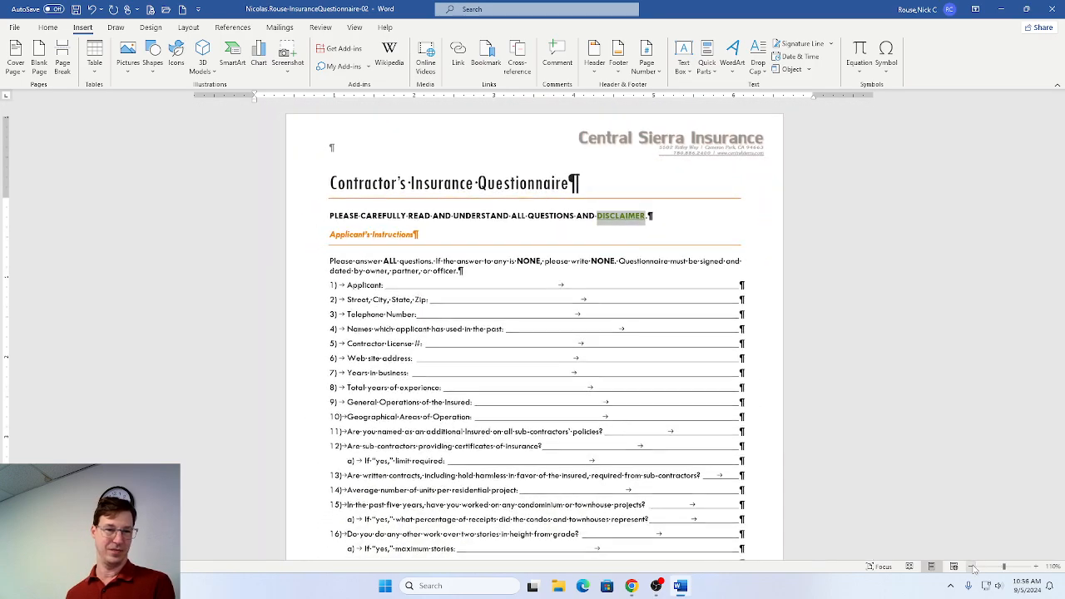
pyautogui.click(971, 567)
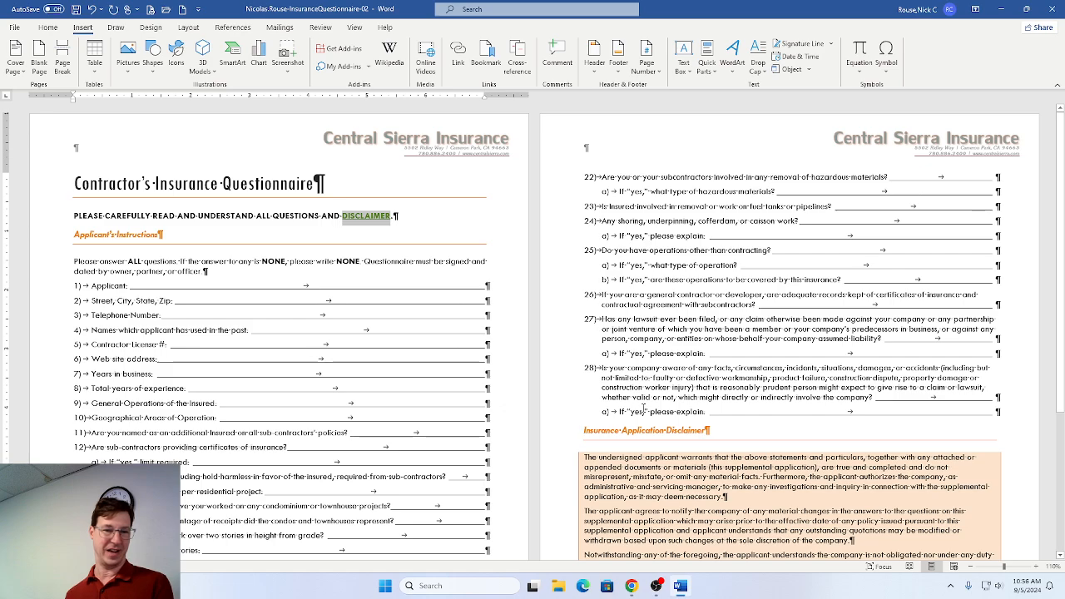
pyautogui.hotkey('alt', 'Tab')
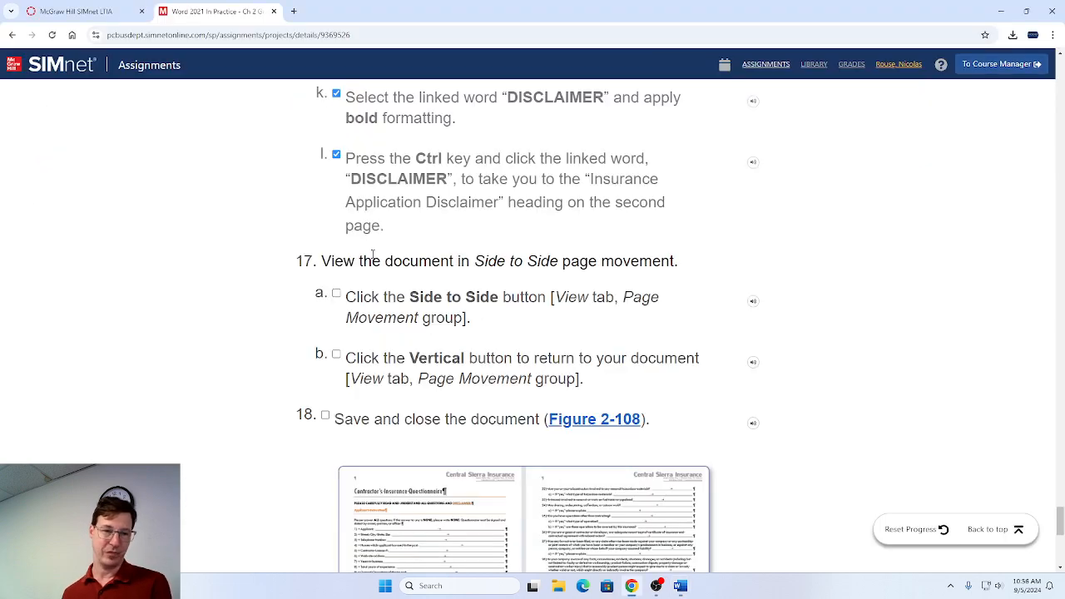
# Switch to Word and view the questionnaire in Side to Side page movement.
pyautogui.hotkey('alt', 'Tab')
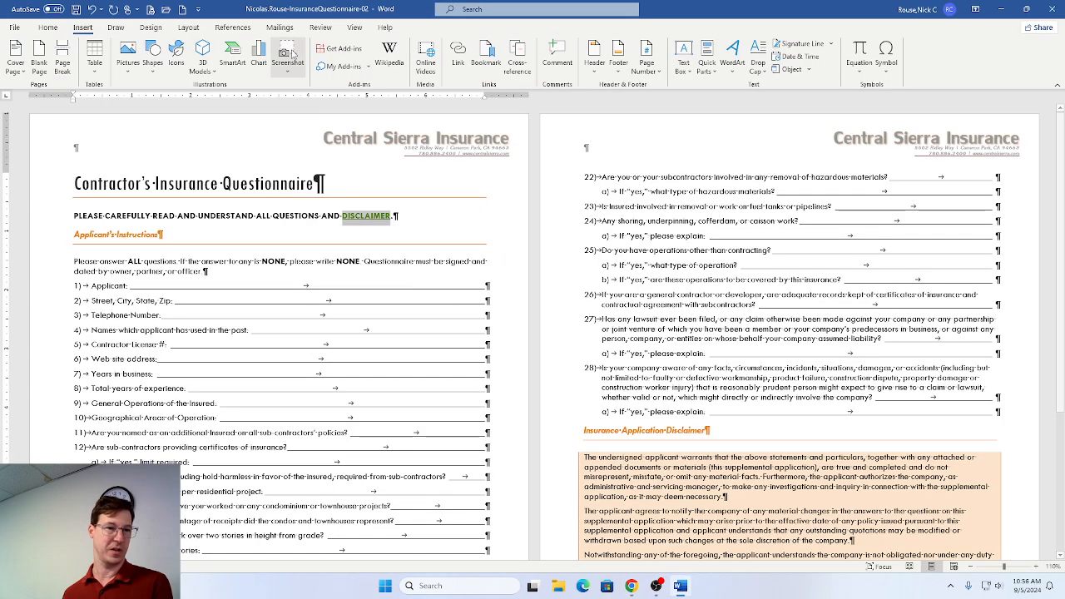
pyautogui.click(358, 29)
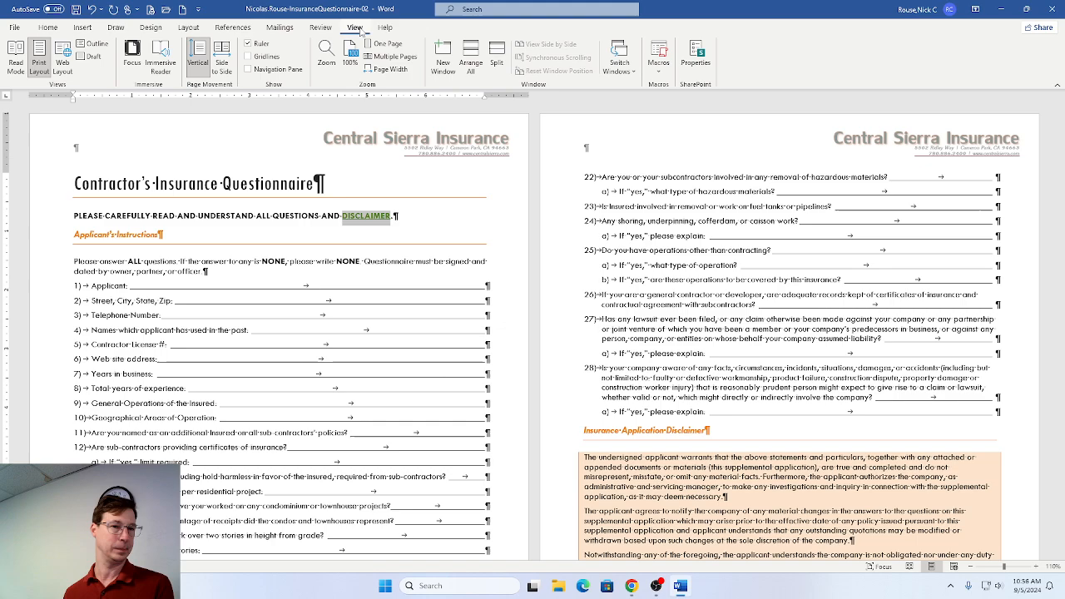
pyautogui.click(222, 67)
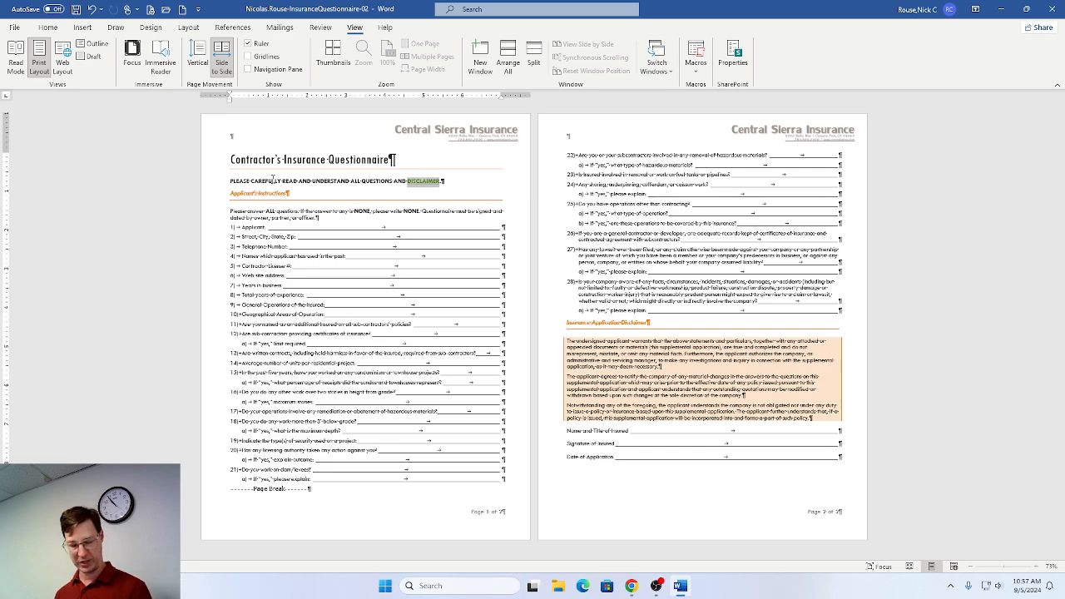
# Check step 17b in SIMnet, return the questionnaire in Word to Vertical page movement, and switch back to the SIMnet instructions.
pyautogui.hotkey('alt', 'Tab')
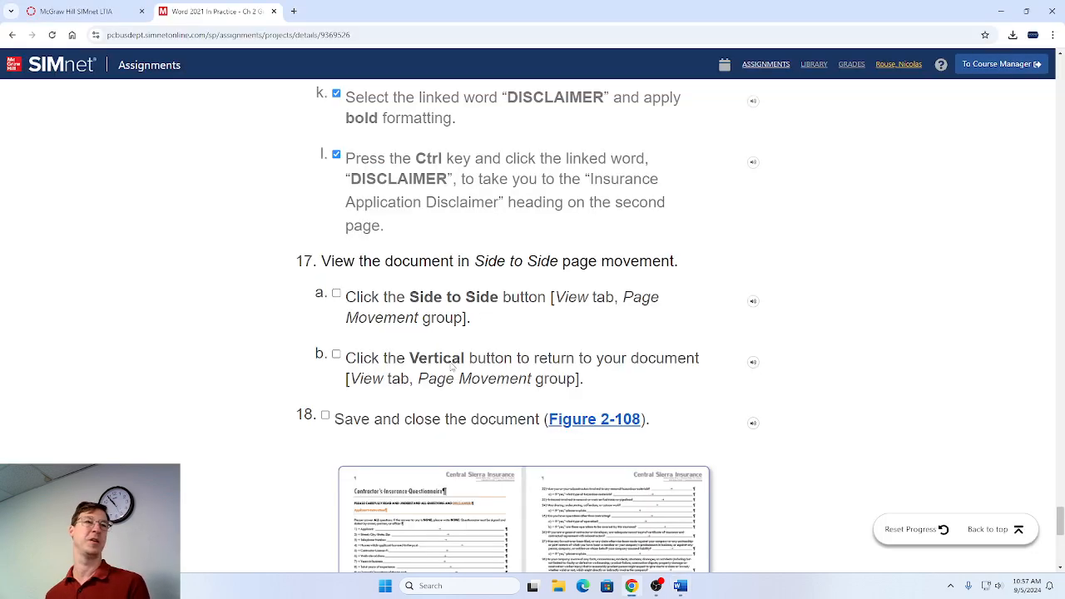
pyautogui.hotkey('alt', 'Tab')
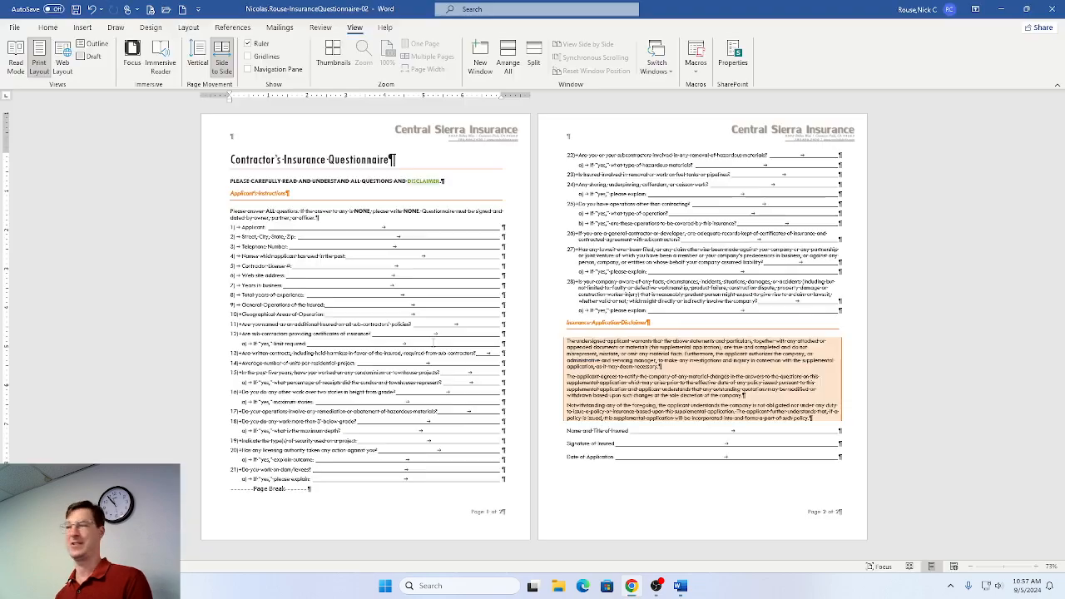
pyautogui.click(202, 65)
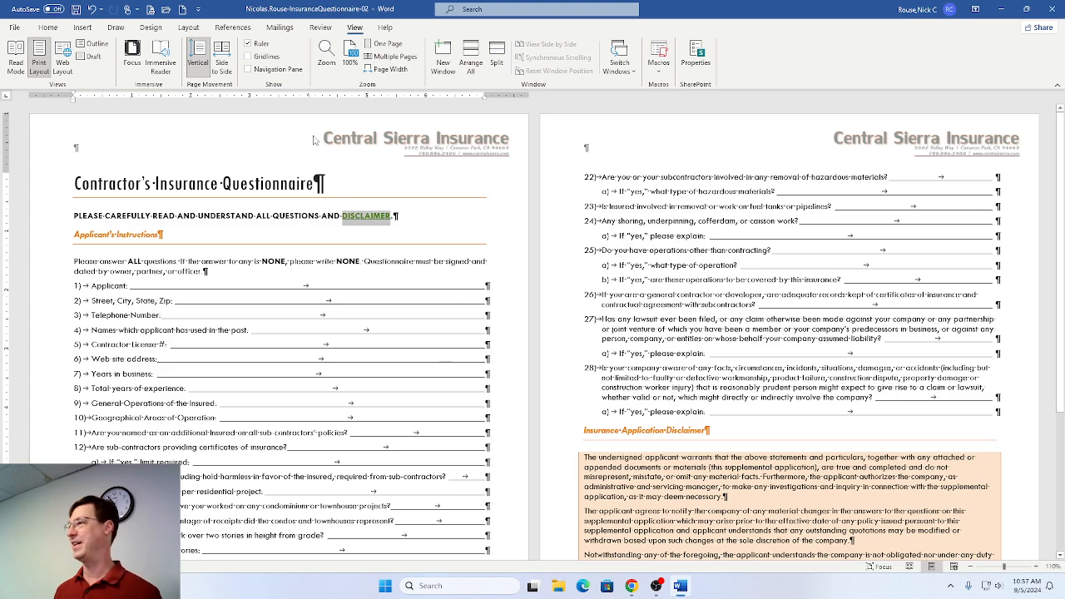
pyautogui.hotkey('alt', 'Tab')
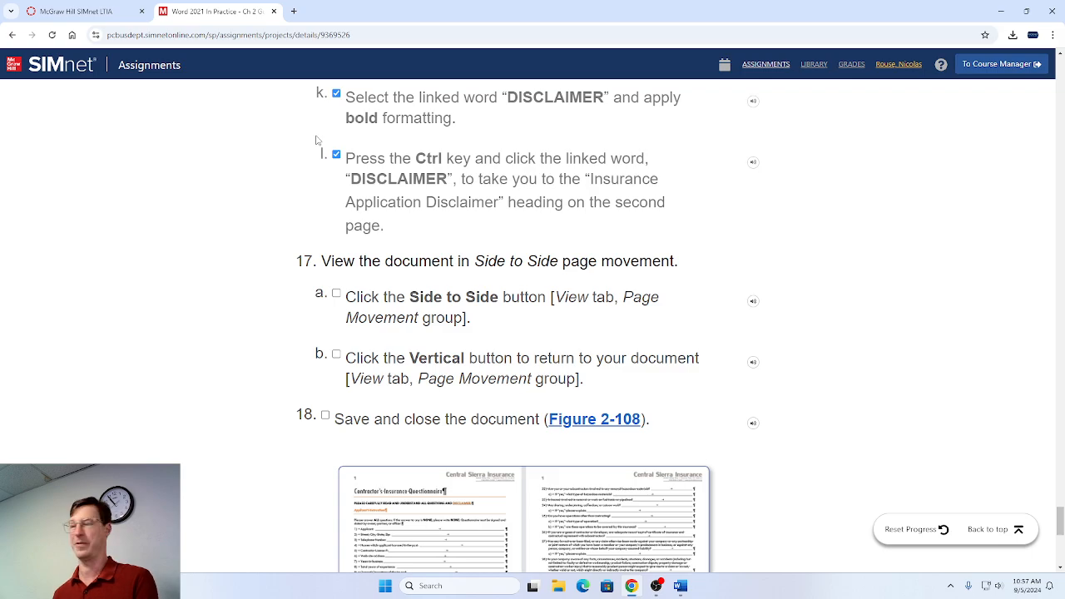
pyautogui.hotkey('alt', 'Tab')
pyautogui.hotkey('alt', 'Tab')
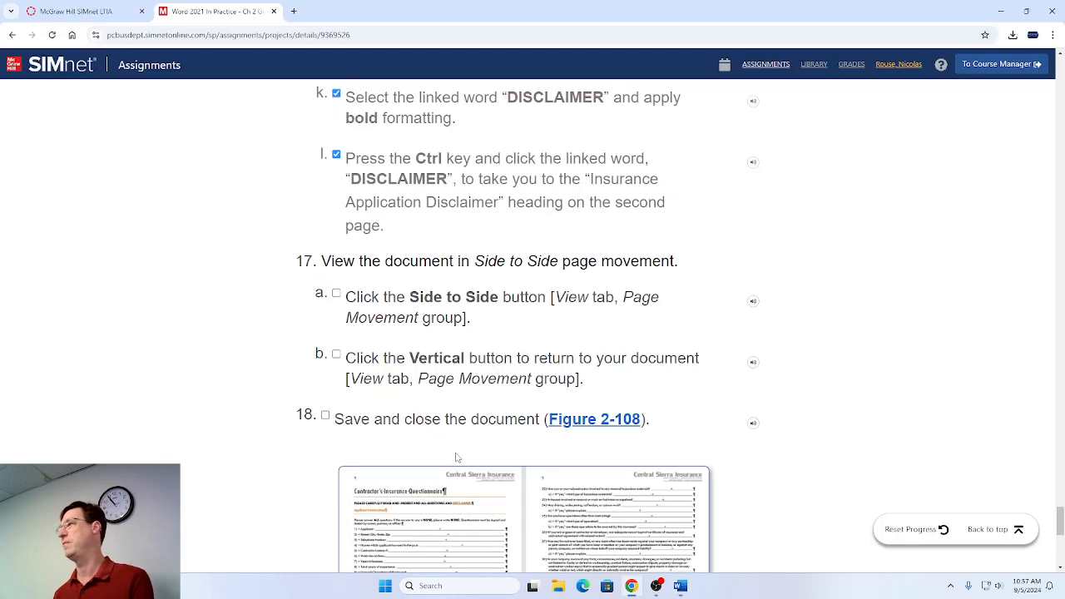
pyautogui.hotkey('alt', 'Tab')
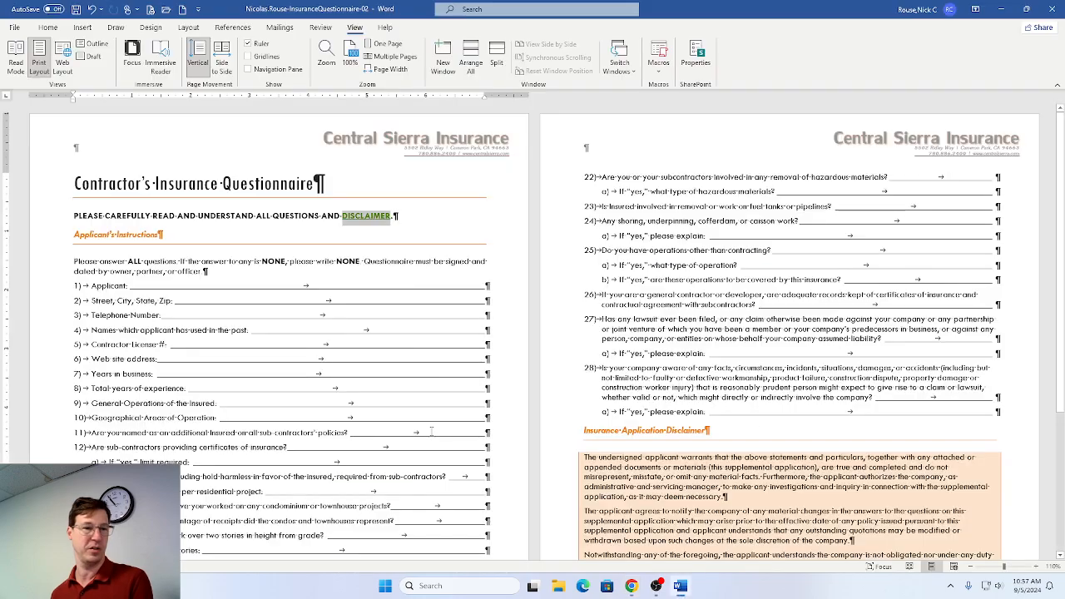
pyautogui.hotkey('alt', 'Tab')
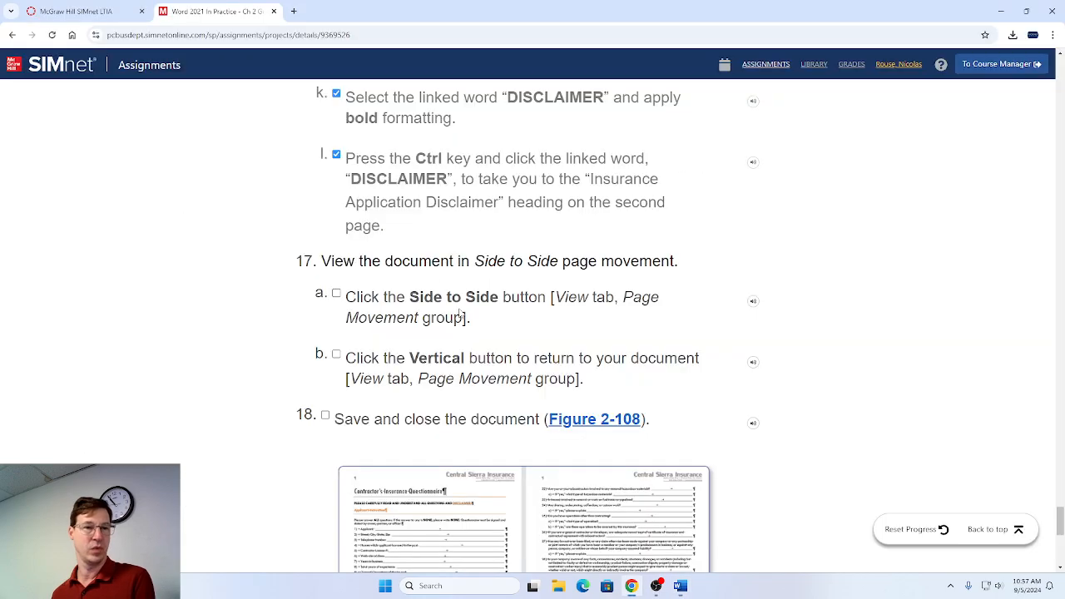
# Upload the InsuranceQuestionnaire-02 document from the Downloads folder to Guided Project 2-1 and submit it for grading.
pyautogui.click(986, 530)
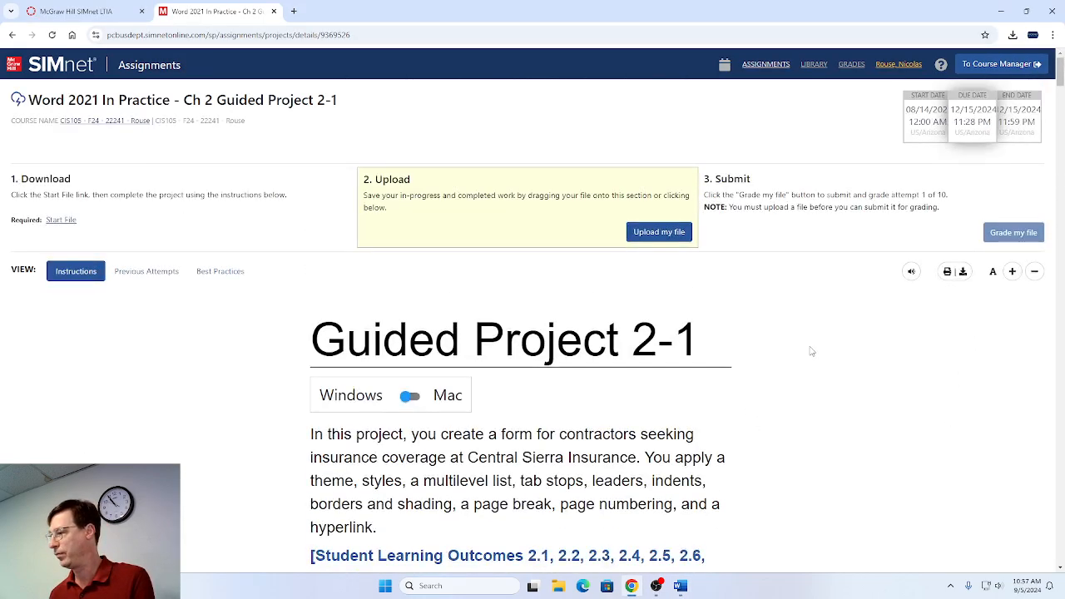
pyautogui.click(666, 233)
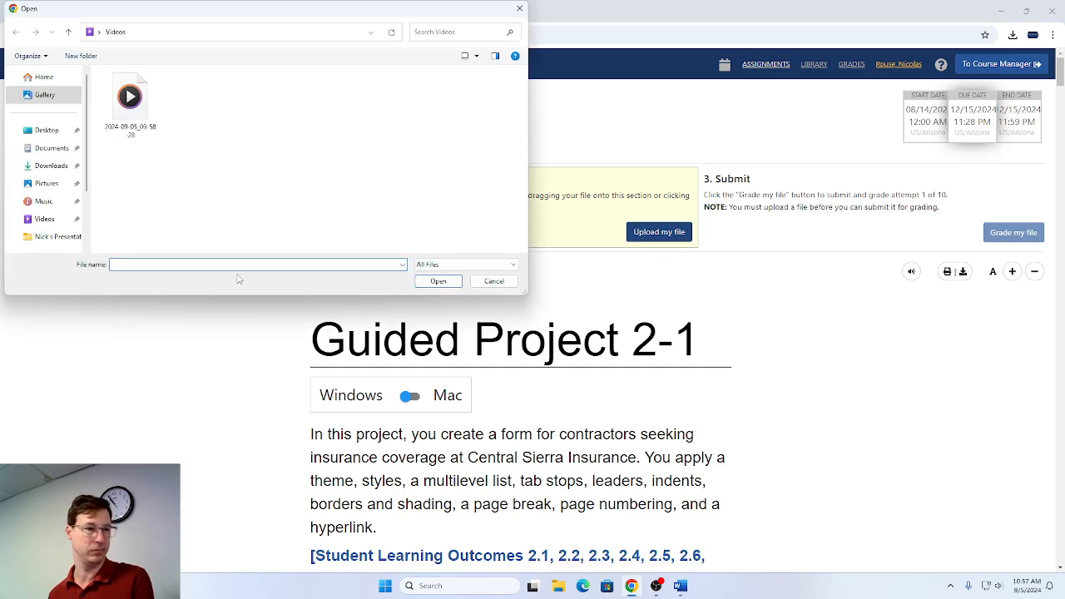
pyautogui.click(52, 165)
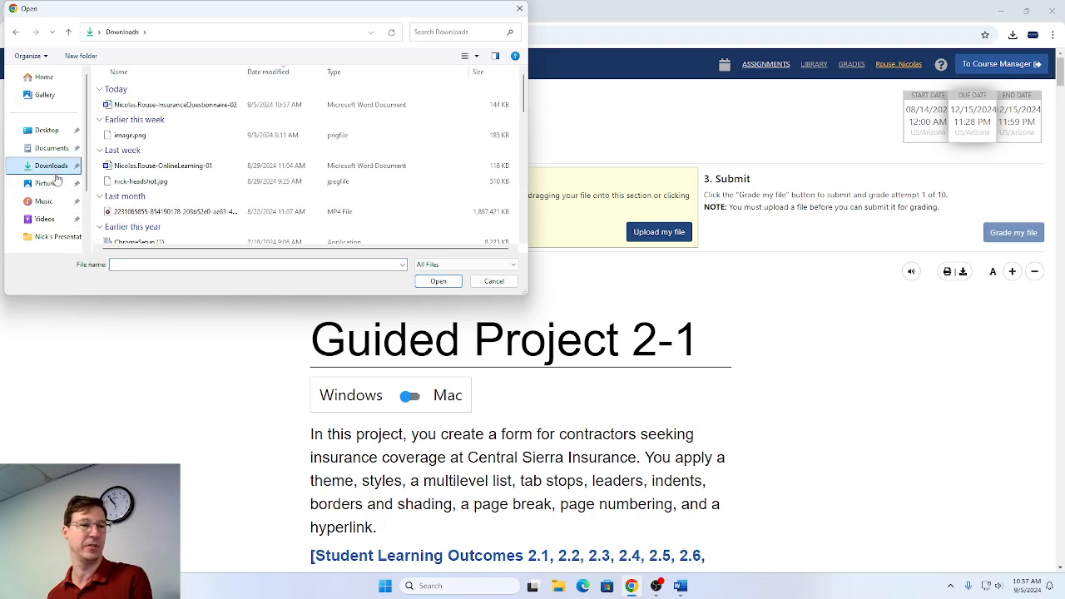
pyautogui.doubleClick(139, 104)
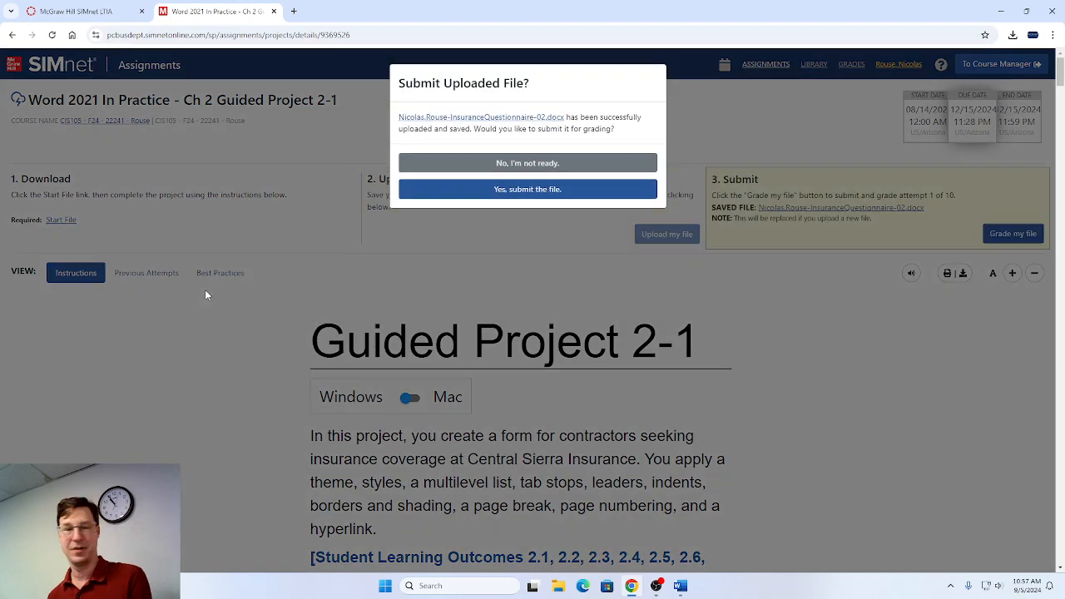
pyautogui.click(509, 190)
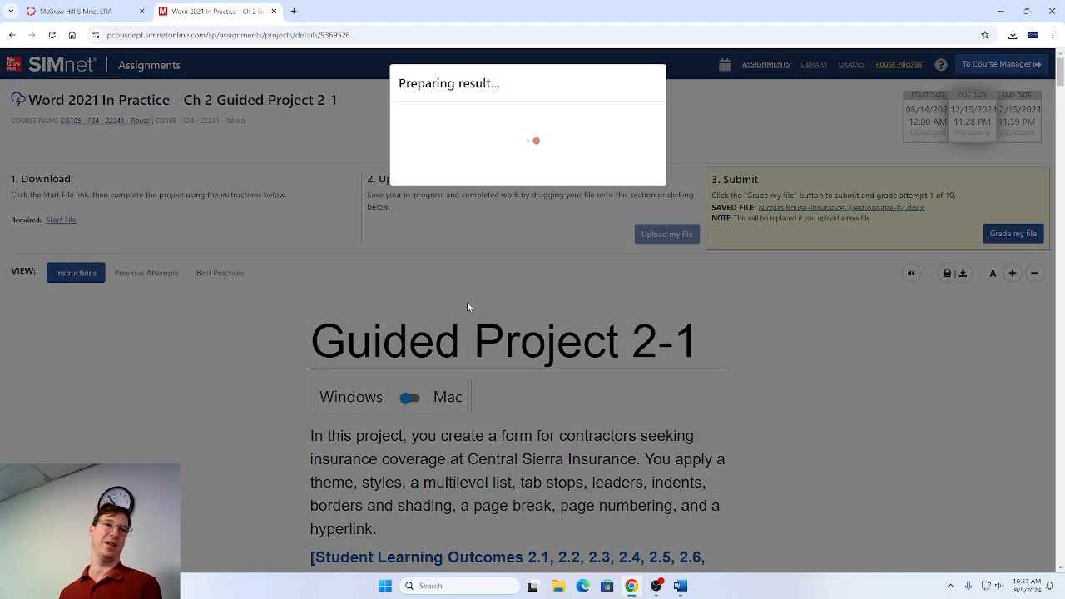